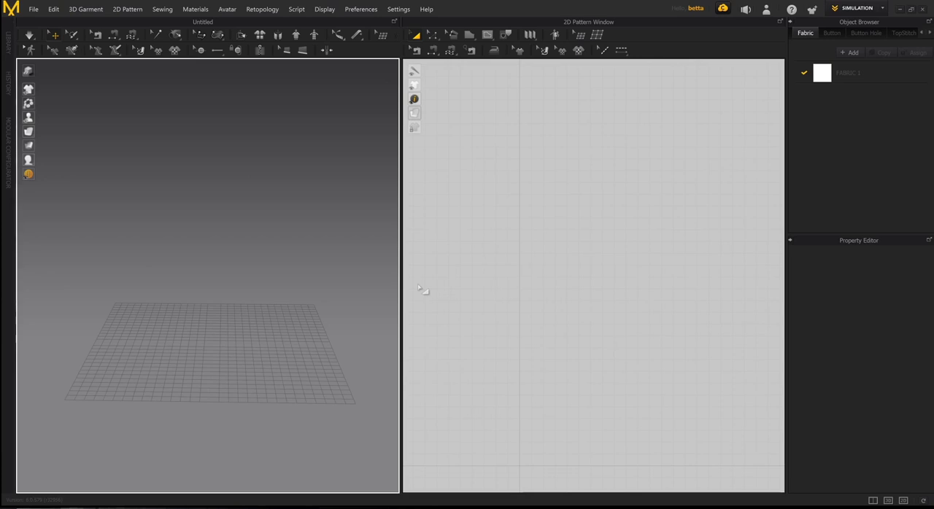
middle_click_drag(265, 290, 271, 319)
right_click_drag(271, 319, 276, 299)
middle_click_drag(276, 299, 245, 314)
scroll(263, 328, "up", 3)
right_click_drag(245, 313, 239, 316)
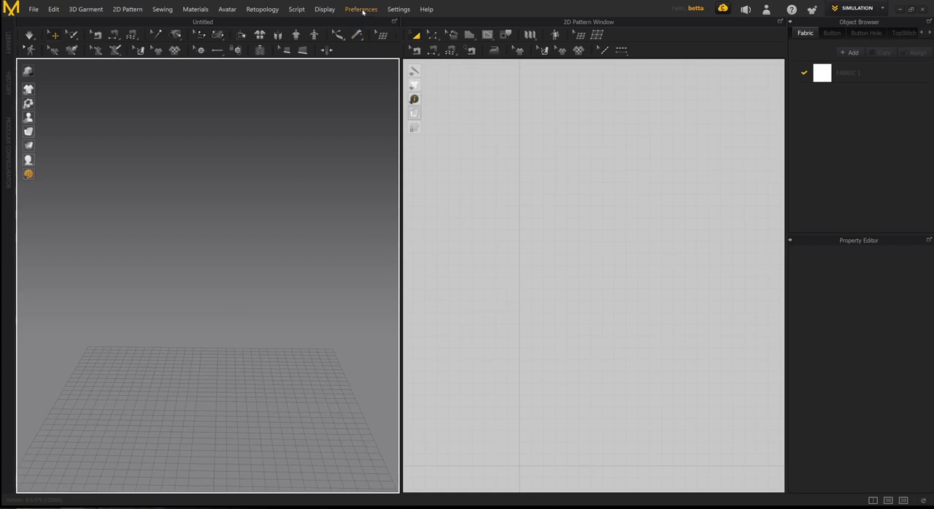
left_click(363, 11)
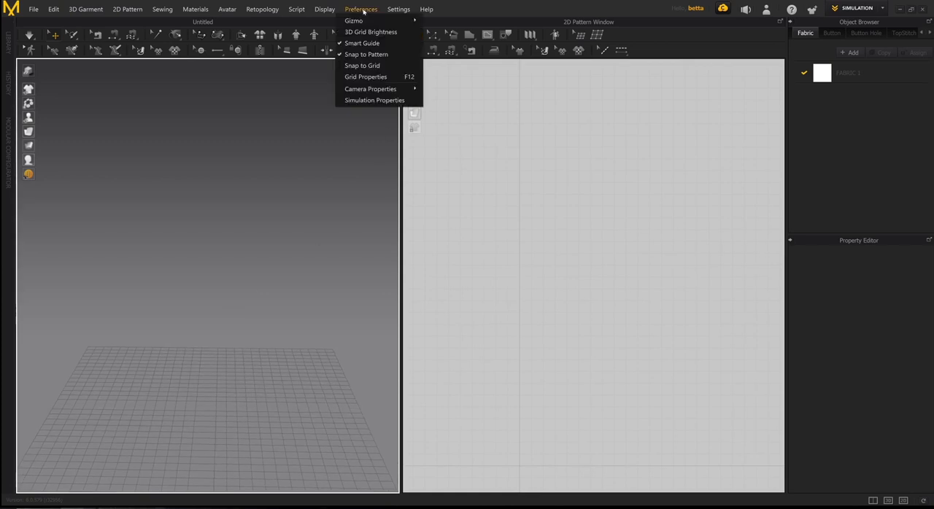
mouse_move(365, 20)
left_click(365, 10)
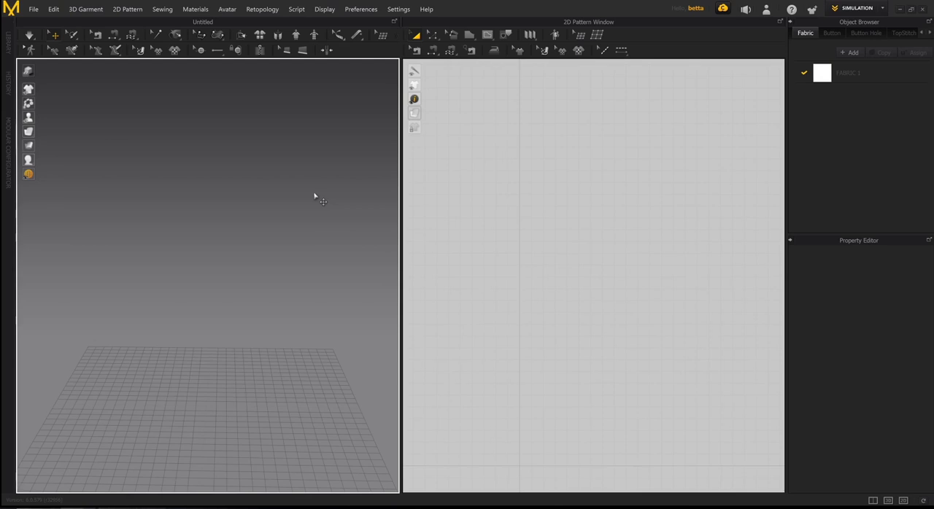
right_click_drag(294, 278, 287, 297)
middle_click_drag(569, 350, 598, 286)
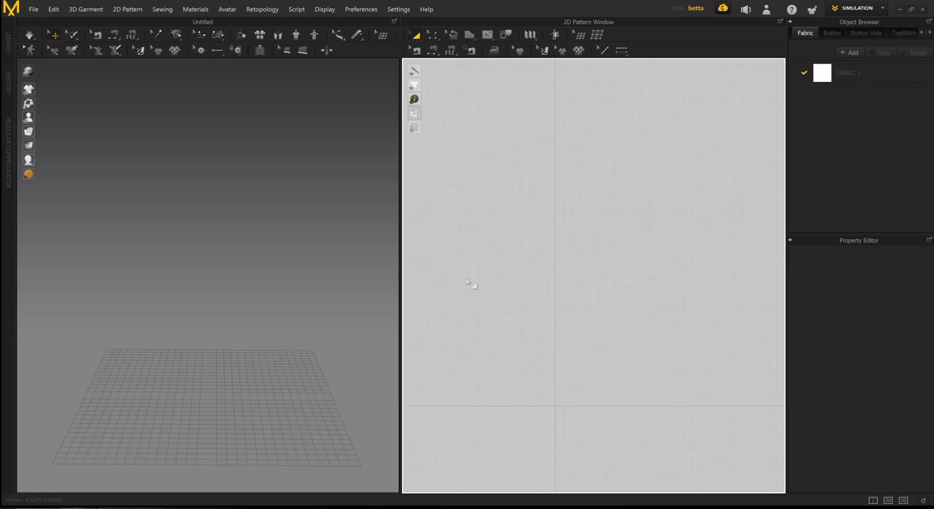
mouse_move(318, 314)
middle_mouse_down()
mouse_move(325, 295)
mouse_move(308, 319)
middle_mouse_up()
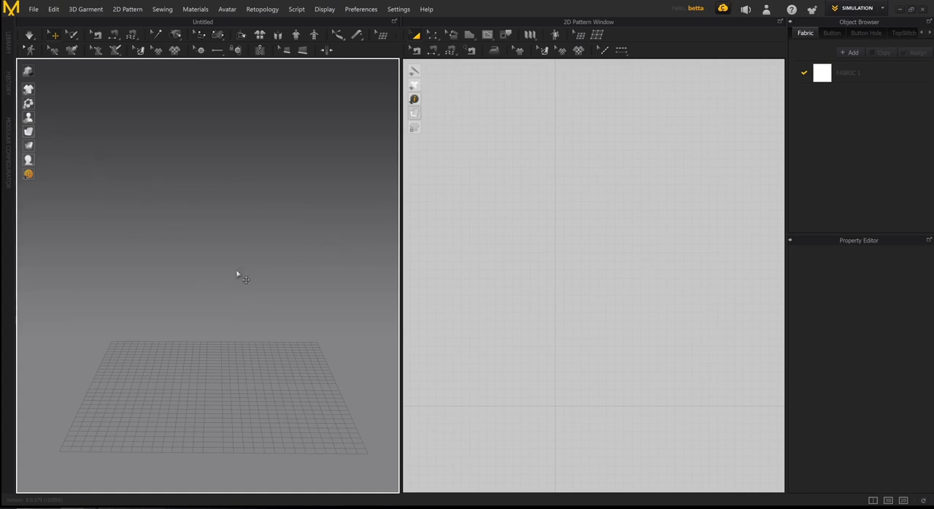
scroll(253, 273, "down", 3)
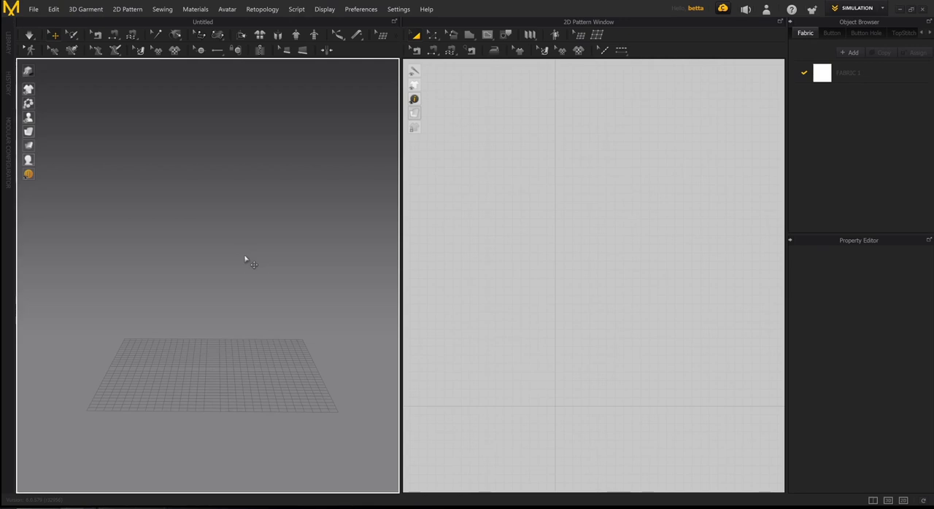
right_click_drag(225, 282, 224, 380)
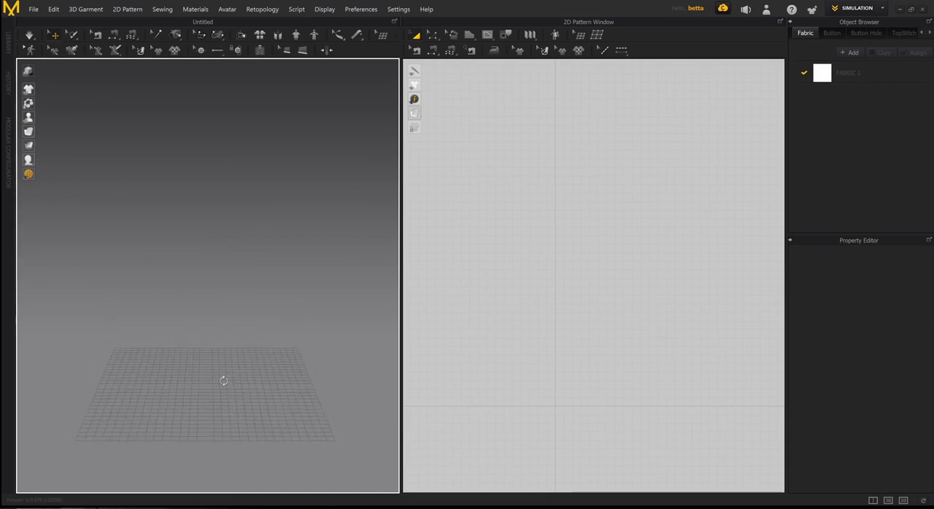
right_click_drag(312, 359, 264, 351)
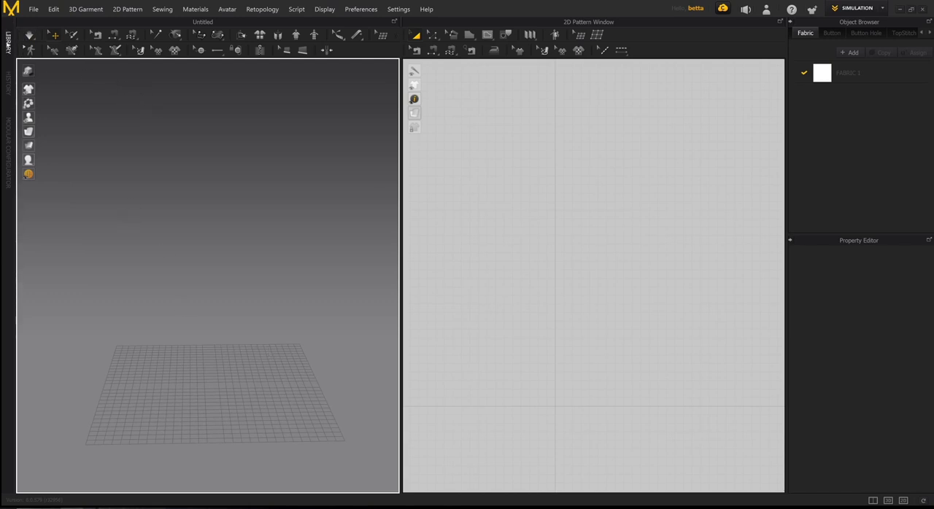
- Open the library and show its Avatar category
left_click(8, 45)
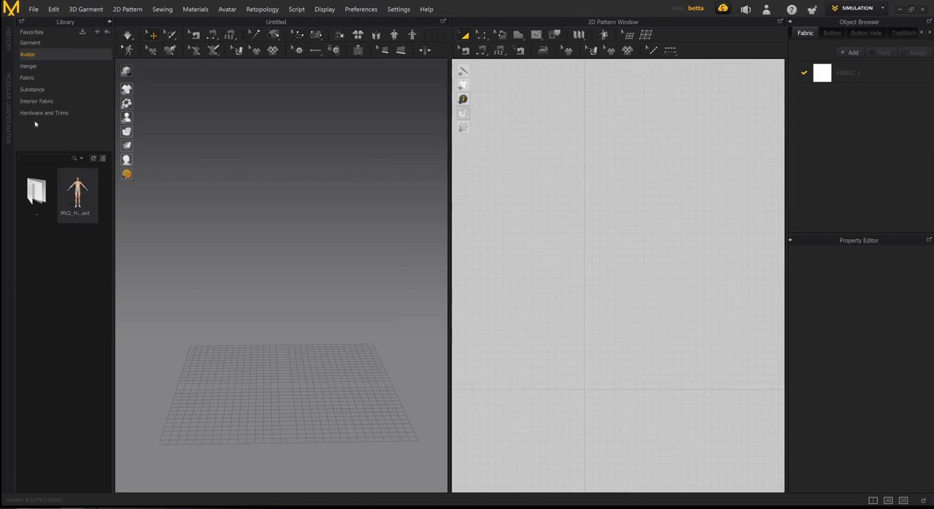
left_click(40, 44)
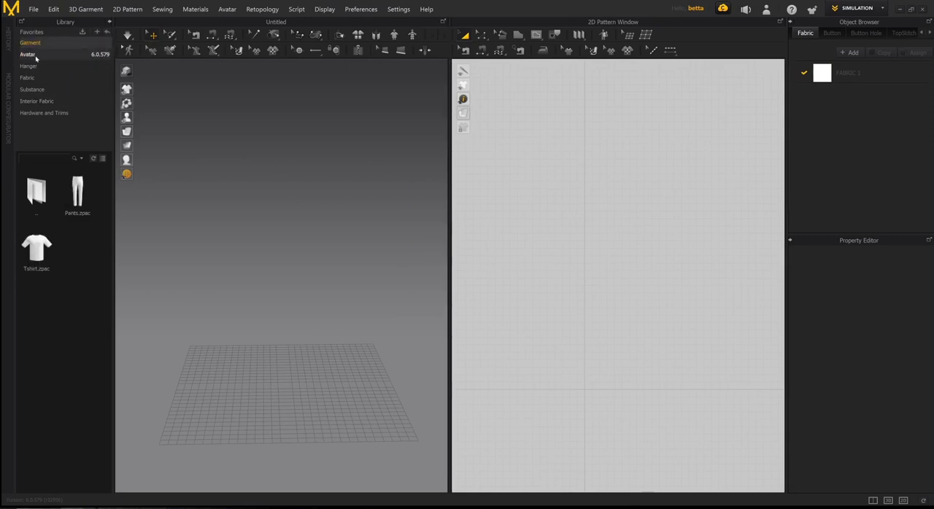
left_click(35, 55)
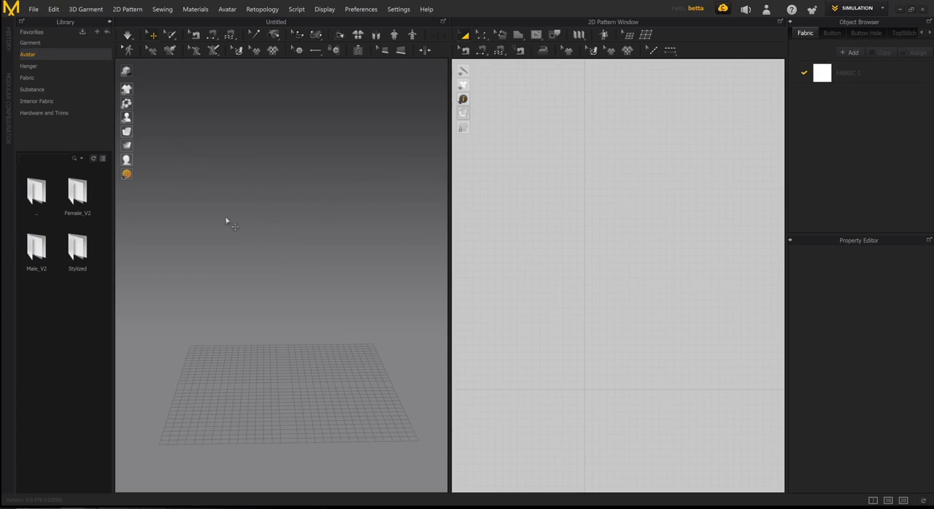
left_click(35, 9)
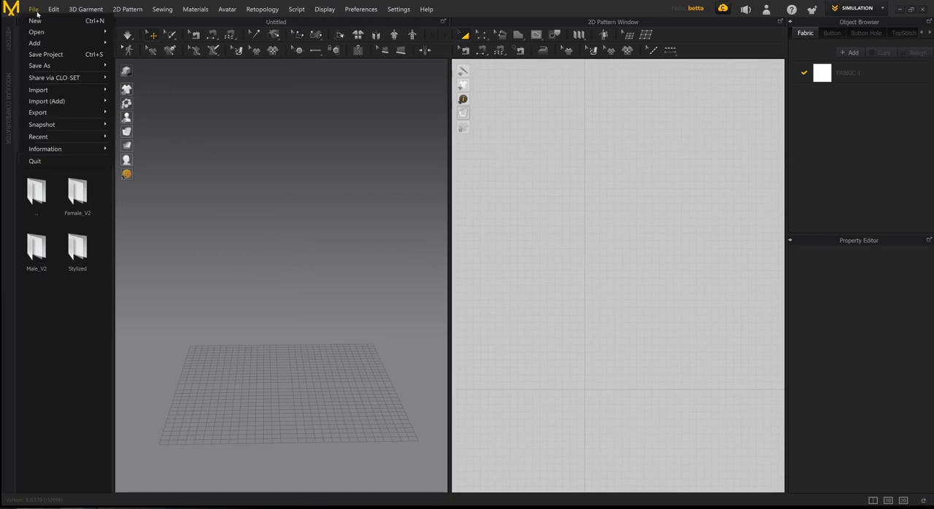
mouse_move(52, 91)
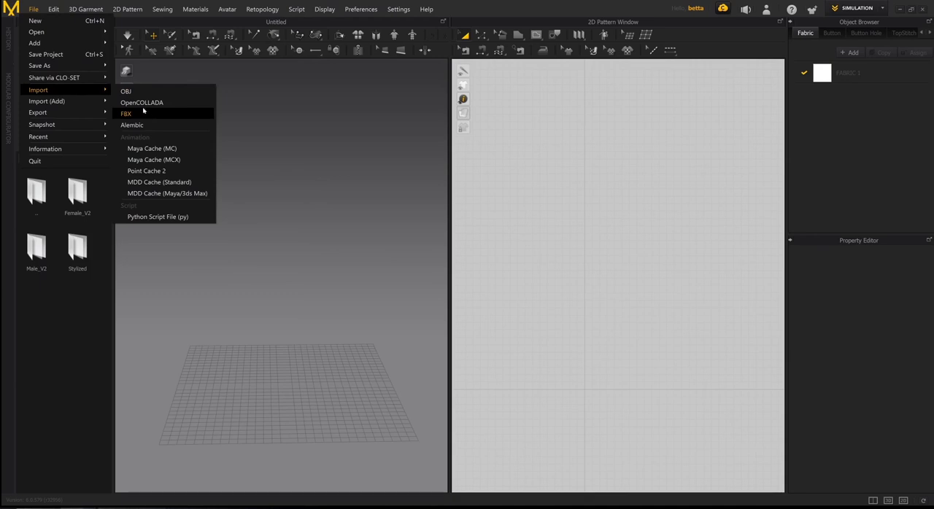
left_click(34, 6)
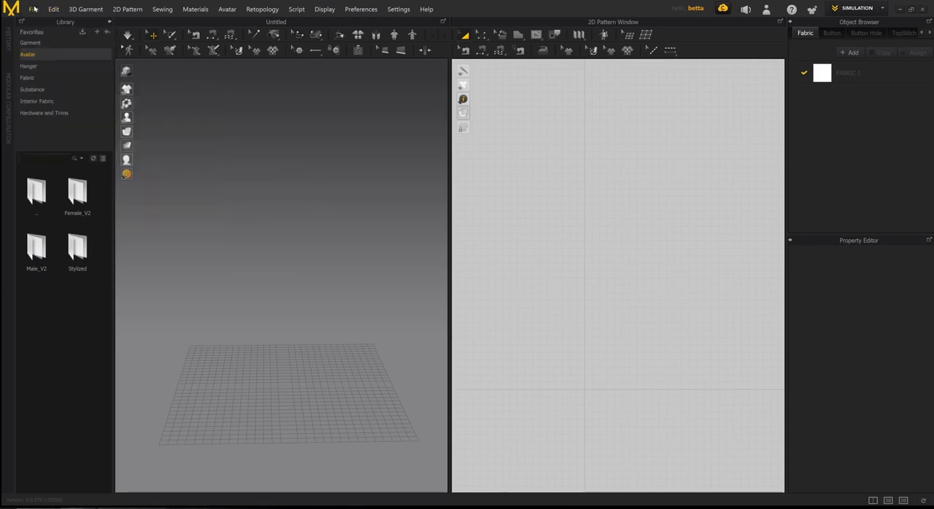
- Load the male avatar from the Male_V2 folder into the scene and close the library
double_click(43, 251)
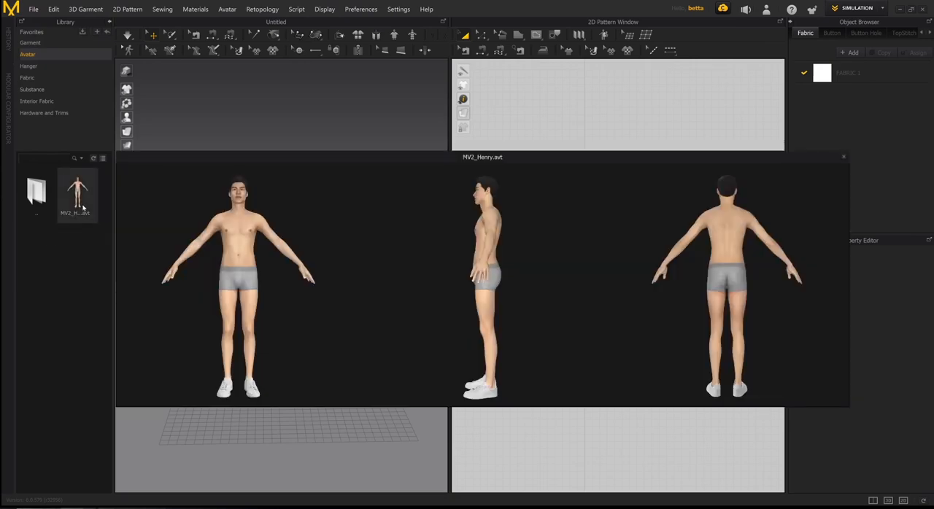
double_click(84, 209)
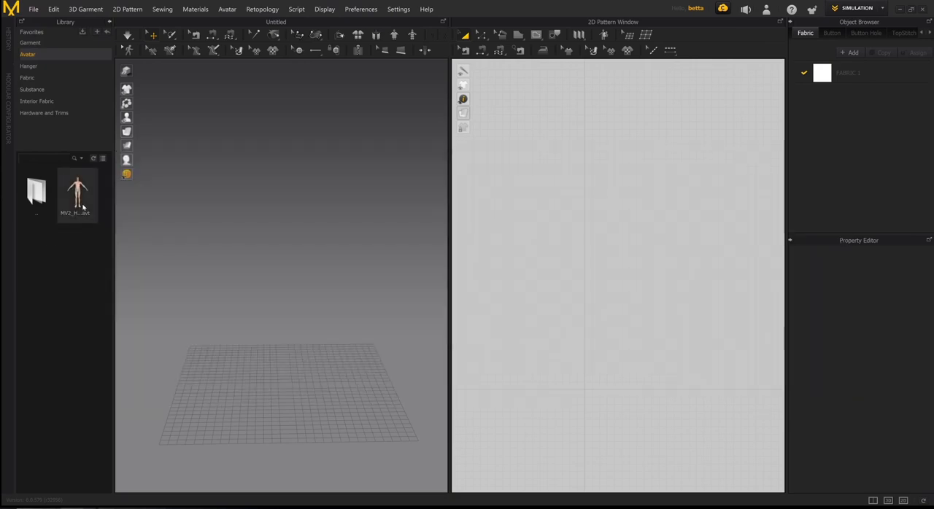
mouse_move(80, 198)
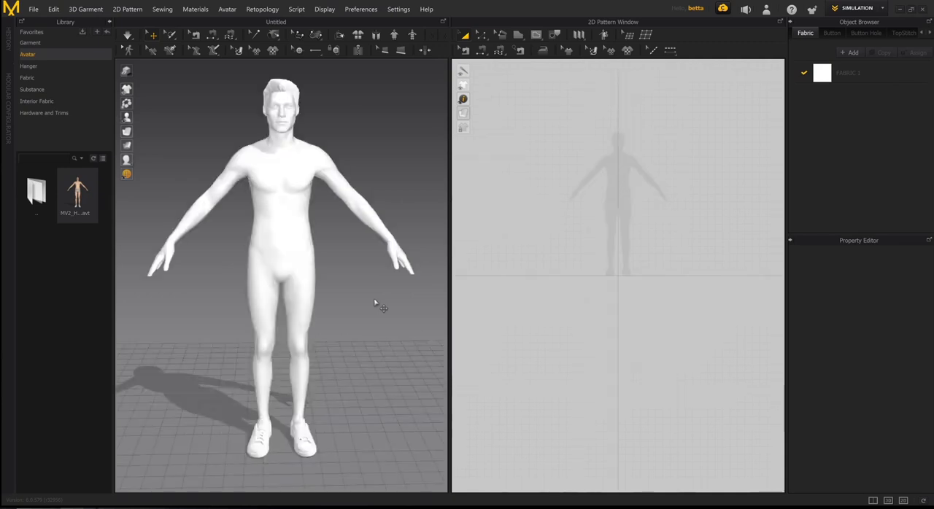
left_click(110, 22)
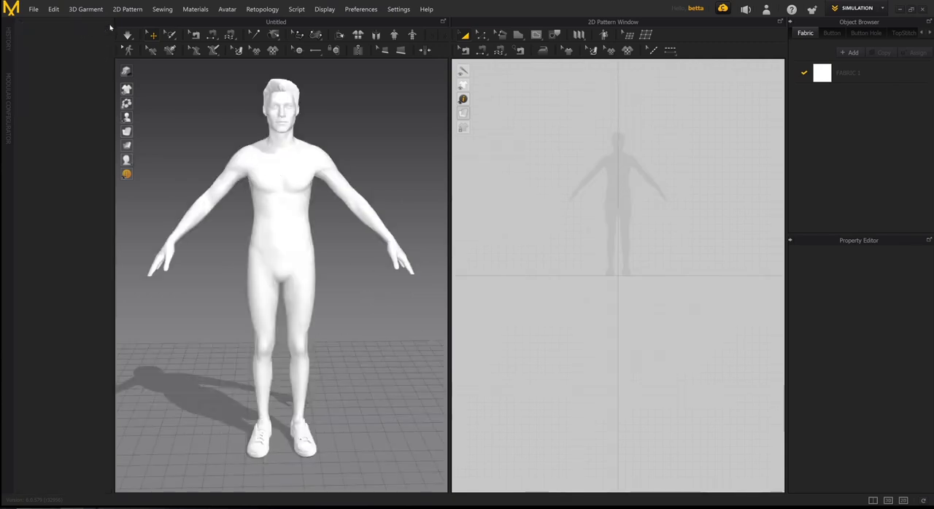
- Display the avatar with its textured skin and clothing in the 3D view
mouse_move(29, 160)
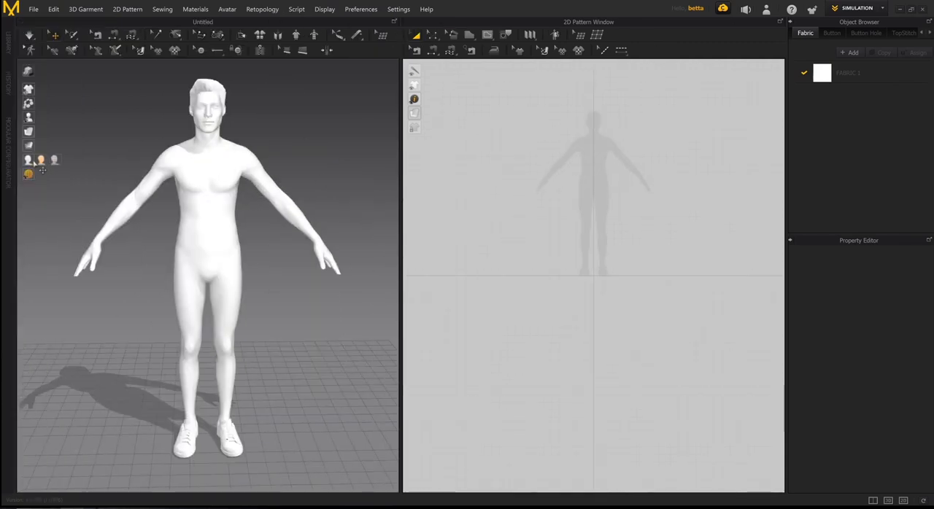
left_click(42, 161)
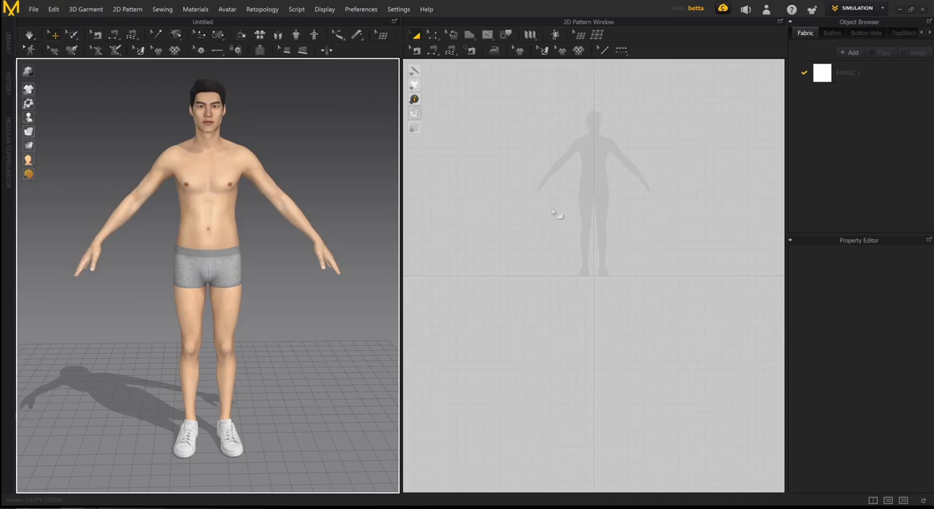
middle_click_drag(605, 229, 558, 308)
scroll(584, 298, "up", 3)
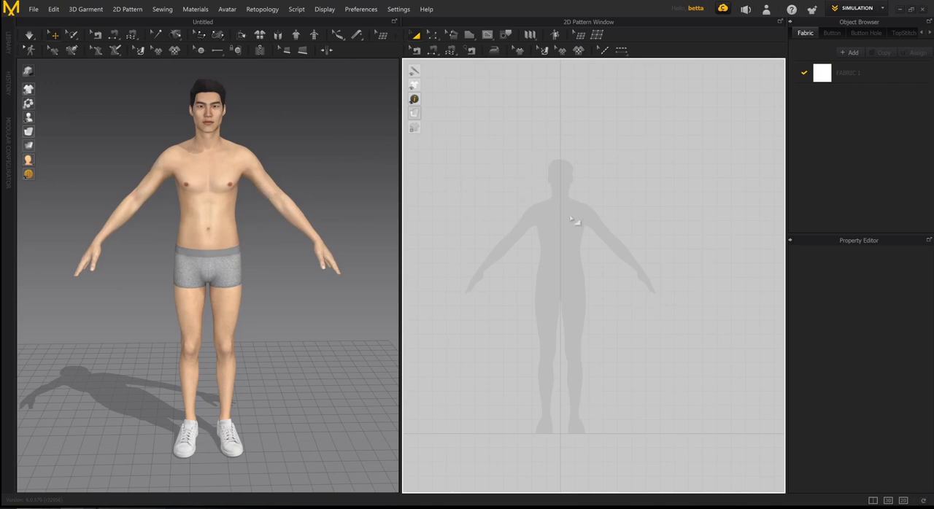
mouse_move(274, 227)
middle_mouse_down()
mouse_move(301, 236)
mouse_move(289, 235)
middle_mouse_up()
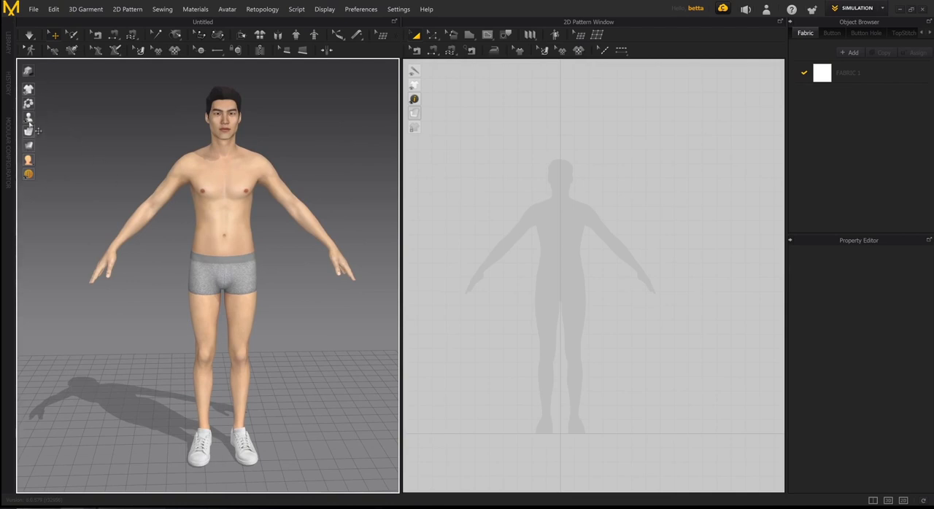
right_click_drag(286, 208, 51, 142)
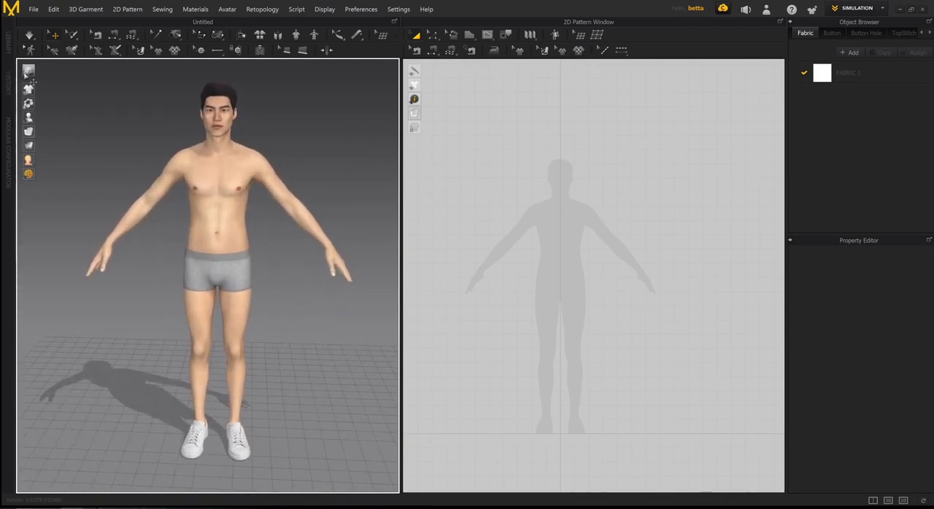
right_click_drag(275, 205, 270, 193)
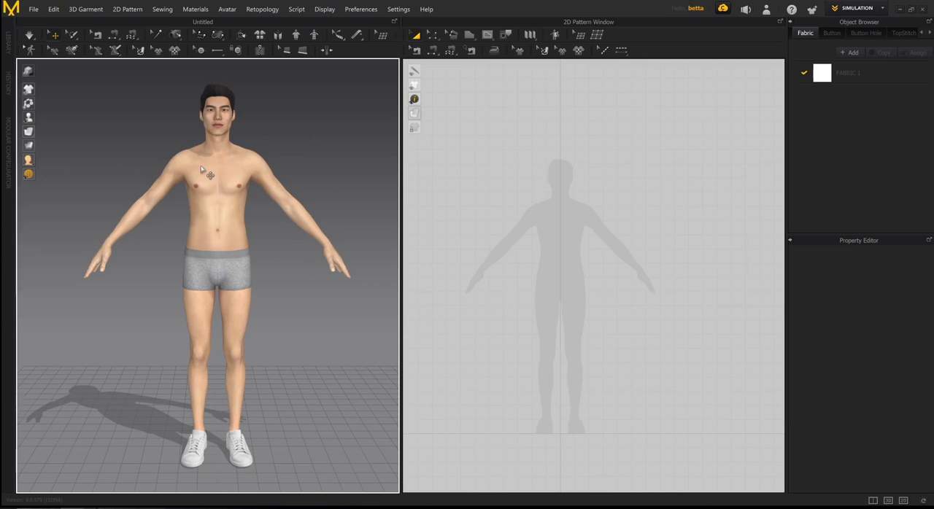
- Switch the avatar's display style to Monochrome Surface
mouse_move(43, 164)
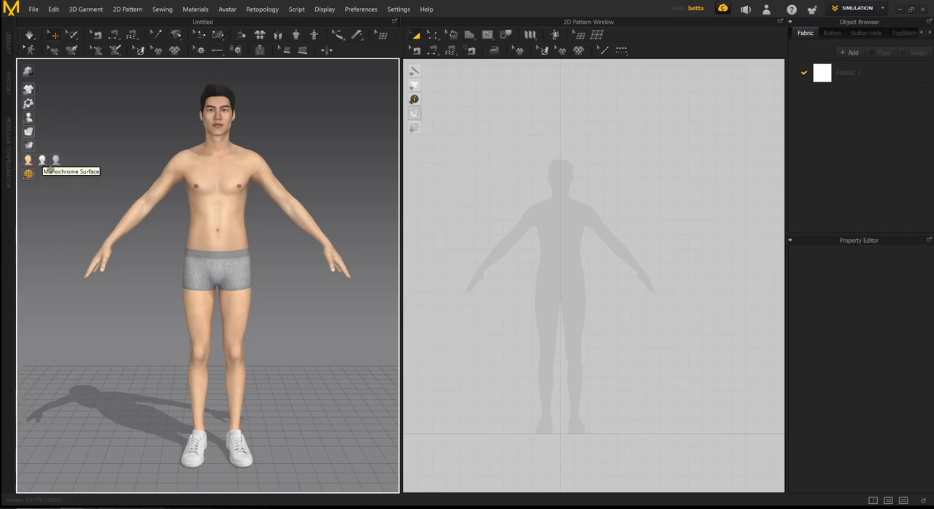
left_click(42, 161)
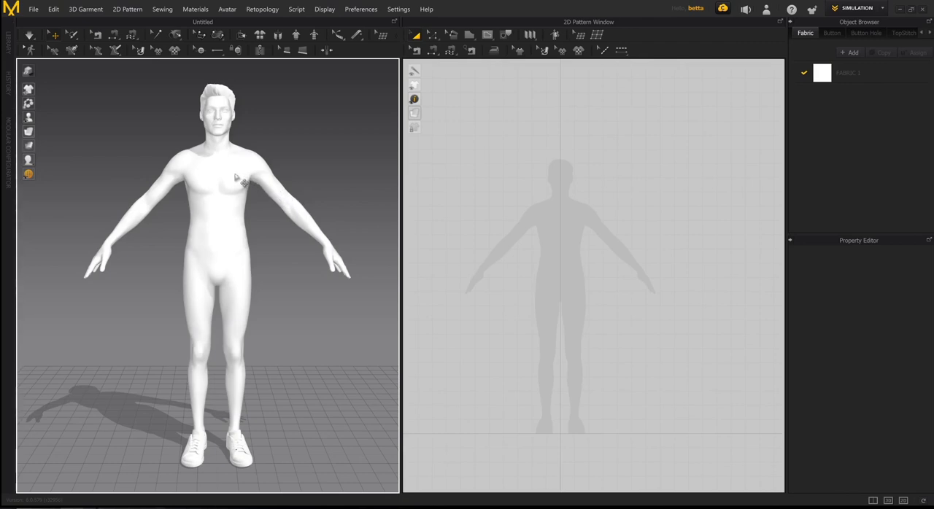
right_click_drag(300, 245, 281, 227)
scroll(267, 239, "up", 3)
middle_click_drag(265, 240, 262, 218)
scroll(261, 219, "down", 1)
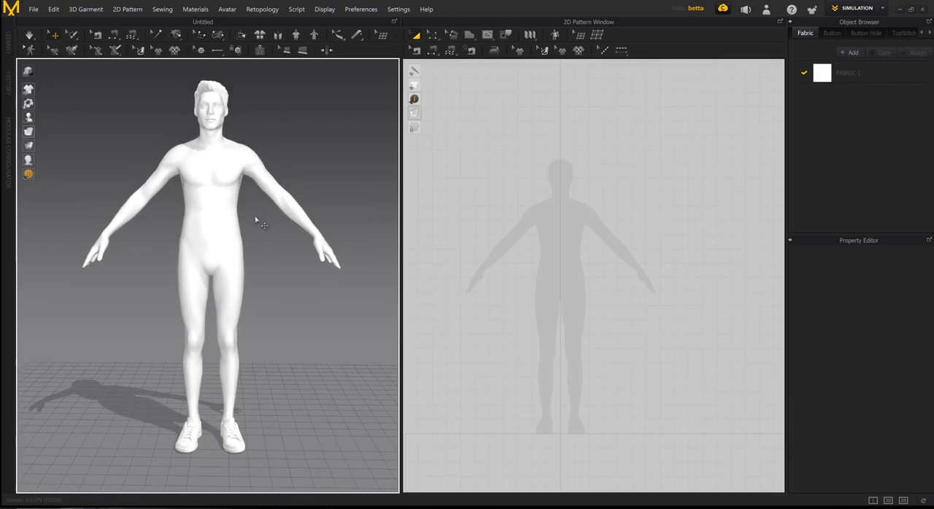
- Set the material color of the avatar's torso, arms, head, hair, legs and both shoes to grey #979797, then deselect them
left_click(218, 186)
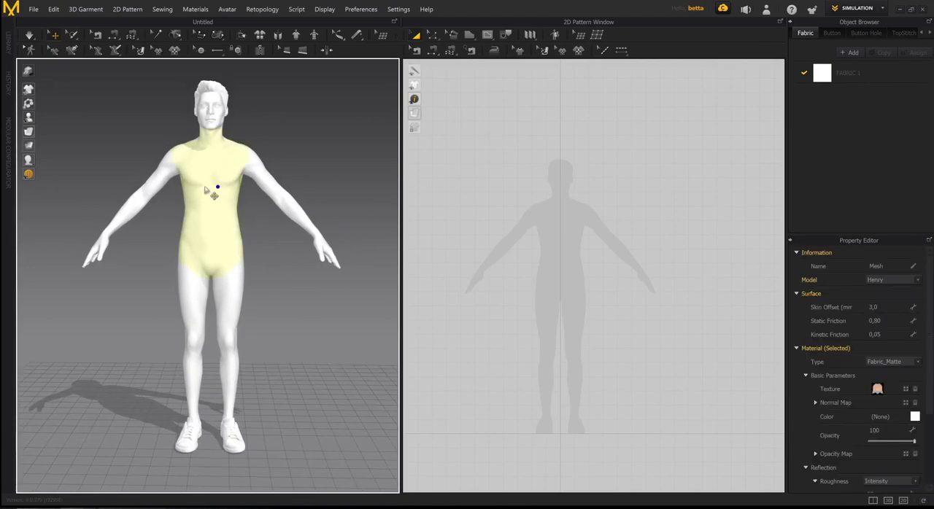
left_click(157, 177)
left_click(216, 113)
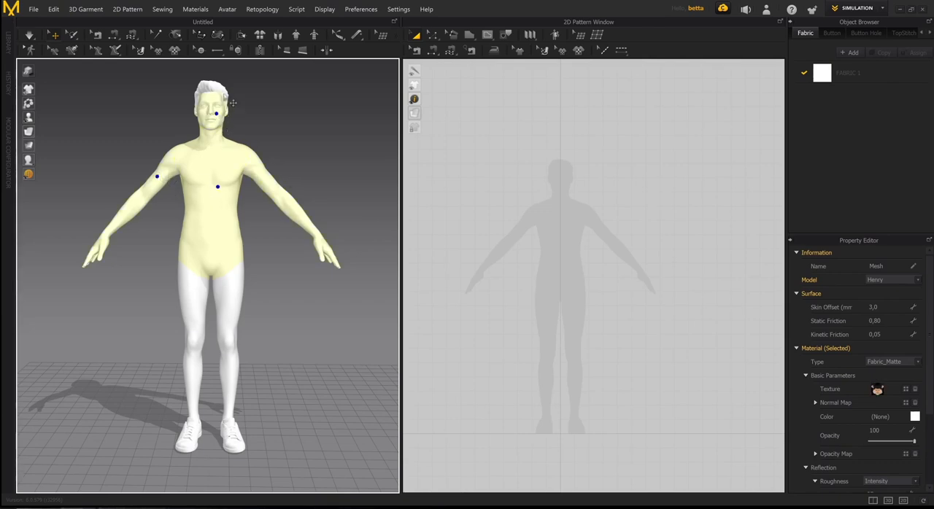
left_click(216, 86)
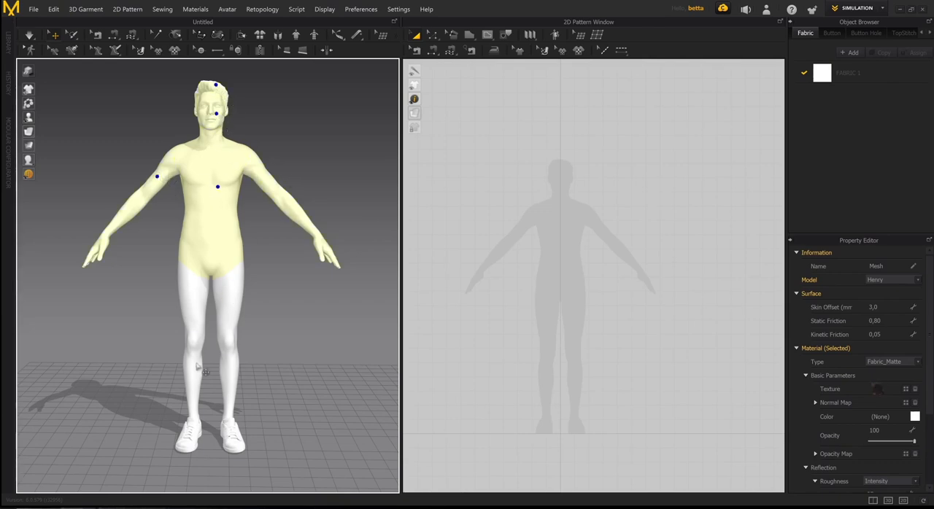
left_click(193, 432)
left_click(229, 428)
left_click(228, 361)
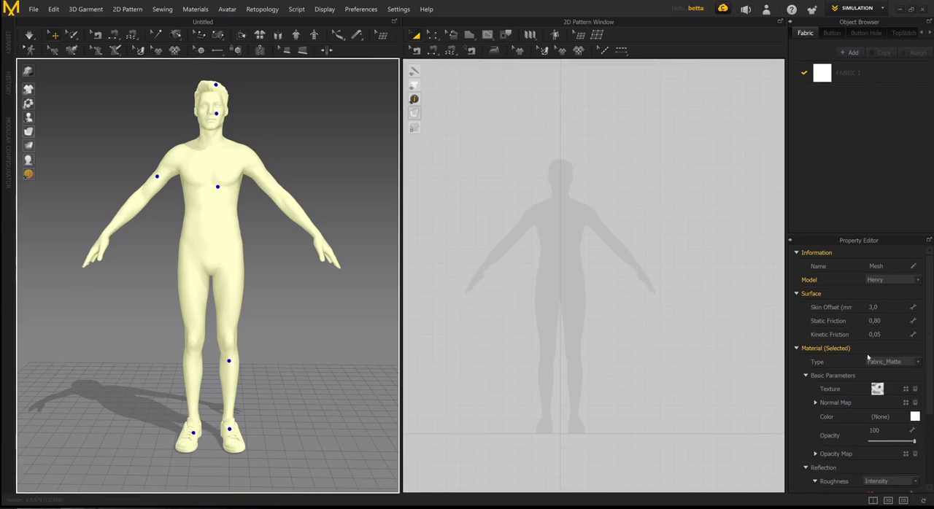
left_click(914, 417)
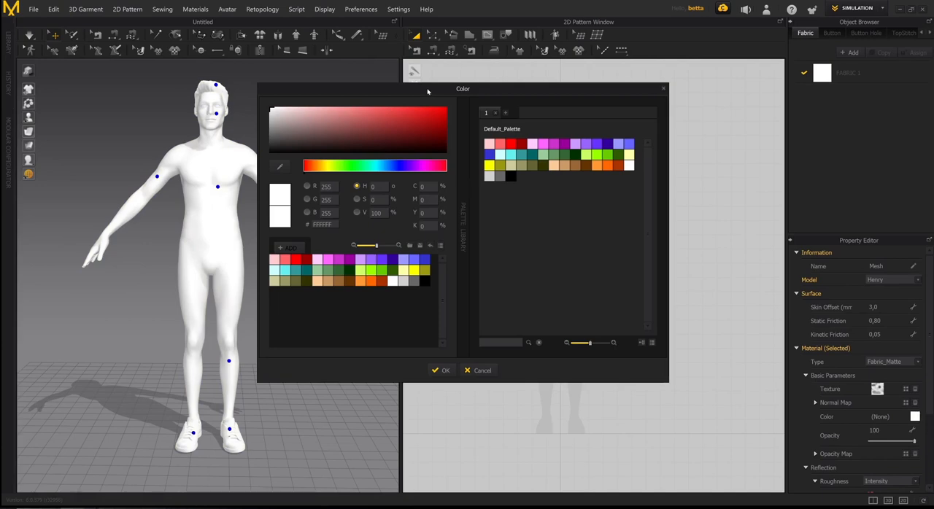
left_click_drag(428, 91, 474, 89)
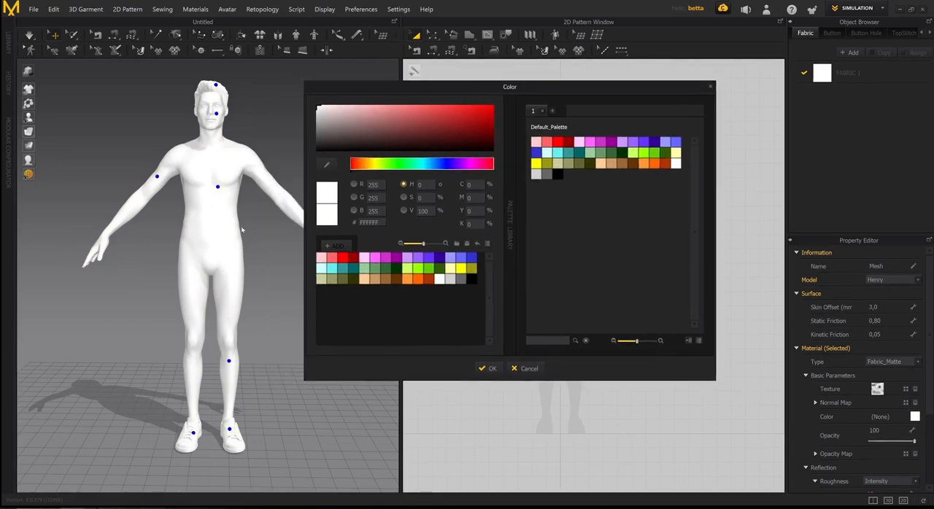
left_click(317, 126)
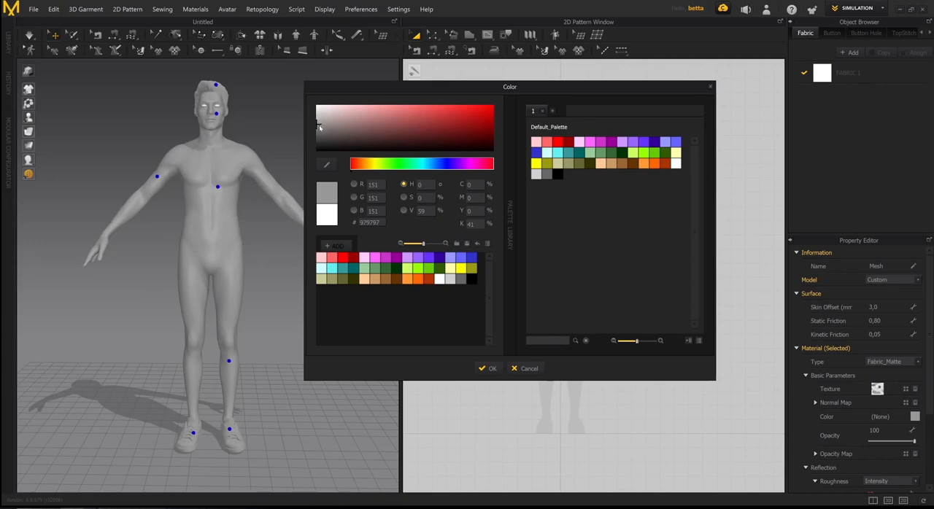
left_click(492, 370)
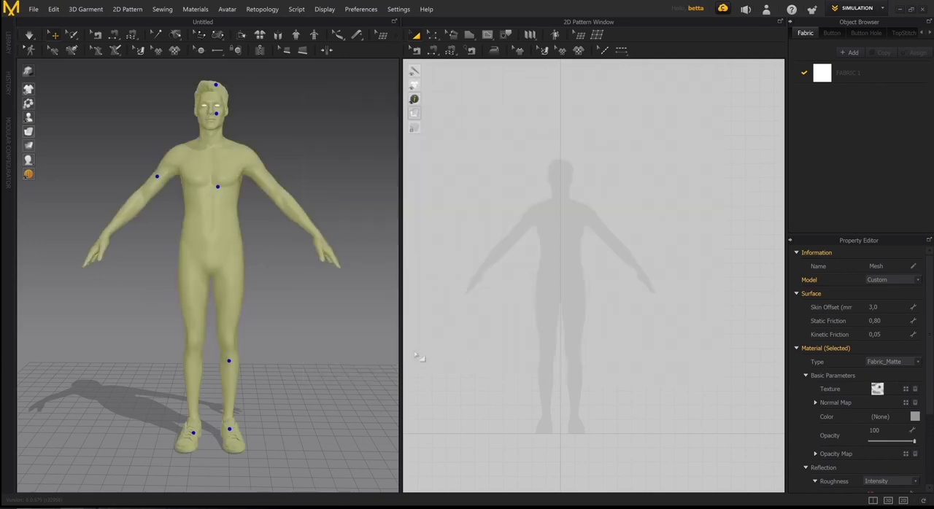
left_click(315, 192)
right_click_drag(315, 191, 303, 235)
scroll(332, 218, "down", 1)
scroll(332, 218, "down", 2)
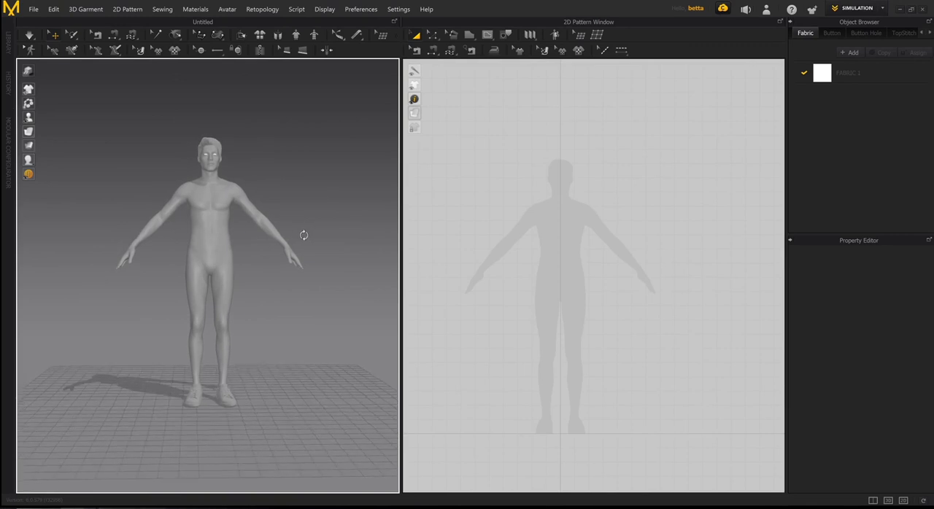
middle_click_drag(282, 257, 278, 268)
right_click_drag(275, 264, 281, 267)
scroll(280, 274, "up", 2)
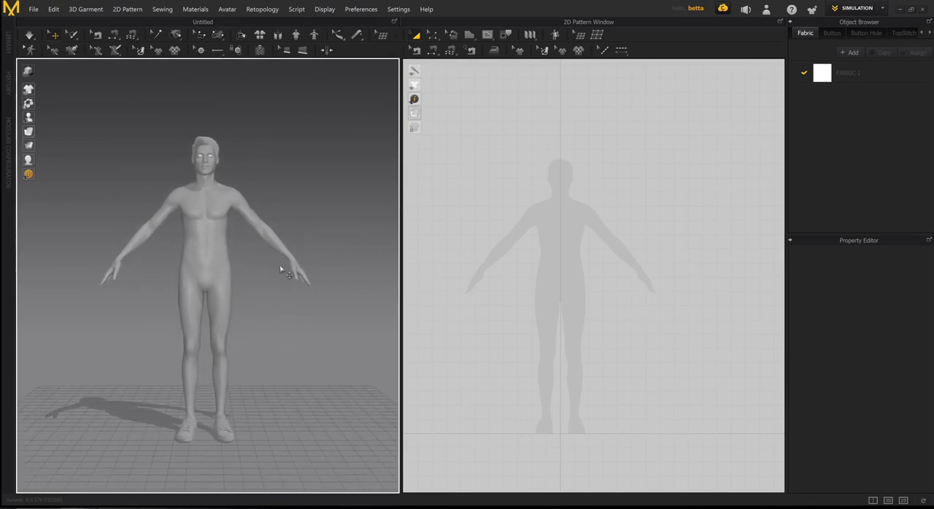
- Examine the grey avatar in the 3D view and its silhouette in the 2D pattern window
middle_click_drag(282, 264, 285, 247)
scroll(636, 296, "down", 2)
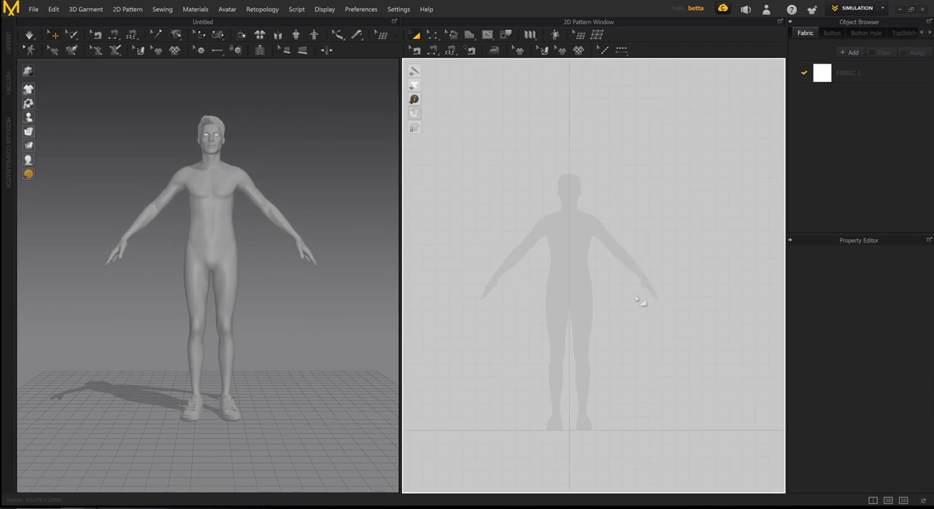
scroll(639, 294, "down", 1)
middle_click_drag(637, 294, 607, 277)
scroll(557, 251, "up", 1)
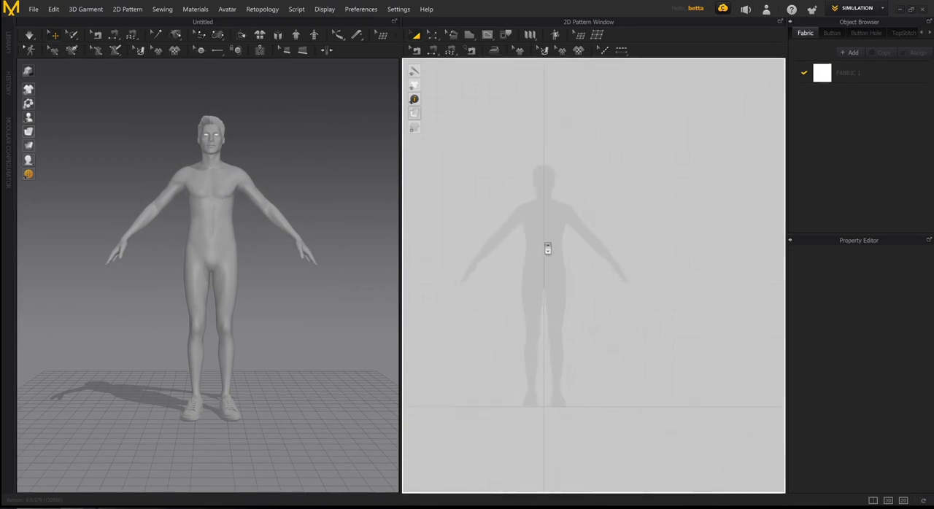
scroll(552, 246, "up", 2)
mouse_move(548, 248)
middle_mouse_down()
mouse_move(541, 243)
mouse_move(562, 252)
mouse_move(523, 274)
mouse_move(555, 263)
middle_mouse_up()
scroll(541, 245, "down", 2)
scroll(555, 287, "down", 1)
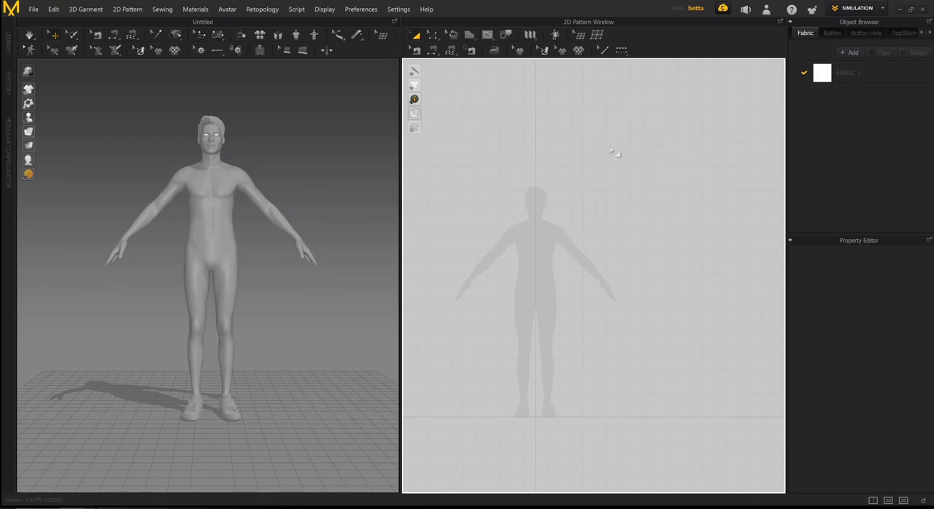
right_click_drag(640, 165, 620, 146)
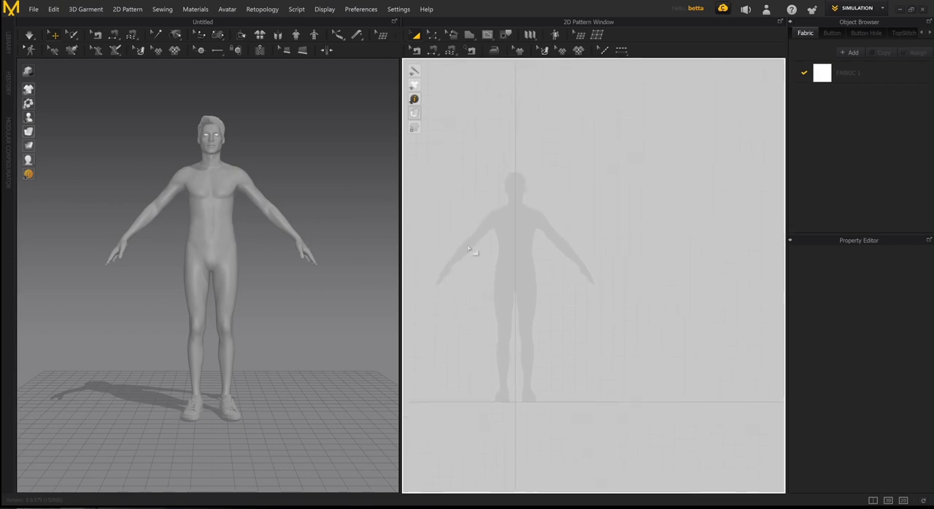
middle_click_drag(545, 221, 583, 234)
scroll(587, 219, "up", 2)
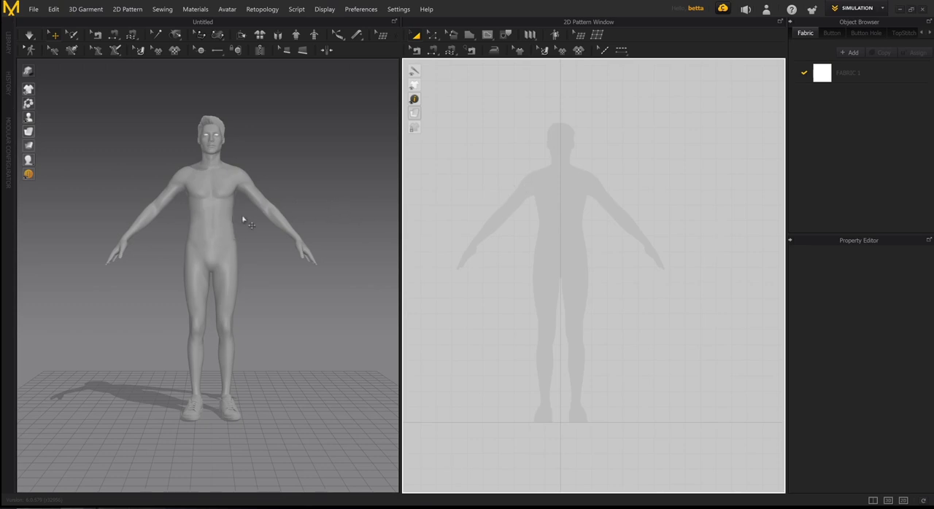
mouse_move(244, 236)
right_mouse_down()
mouse_move(187, 245)
mouse_move(246, 243)
right_mouse_up()
scroll(250, 289, "up", 3)
right_click_drag(258, 293, 256, 242)
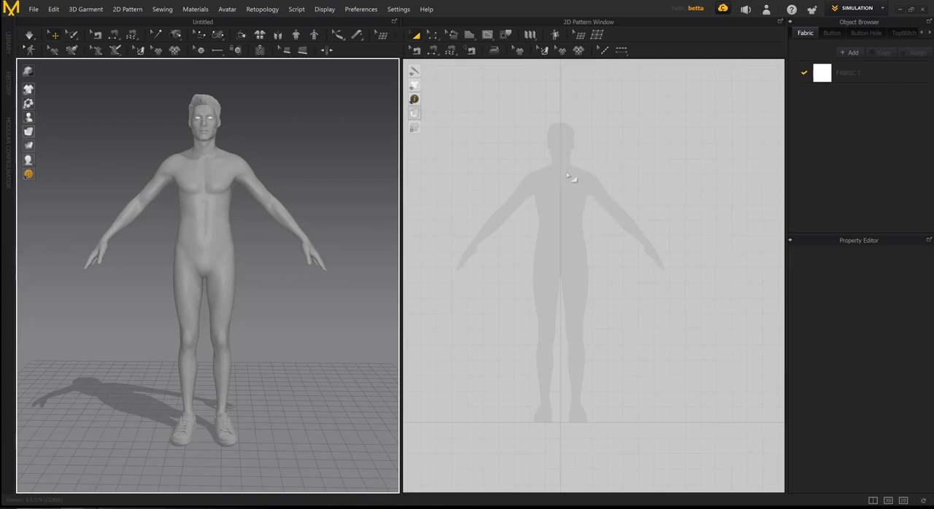
middle_click_drag(567, 180, 572, 176)
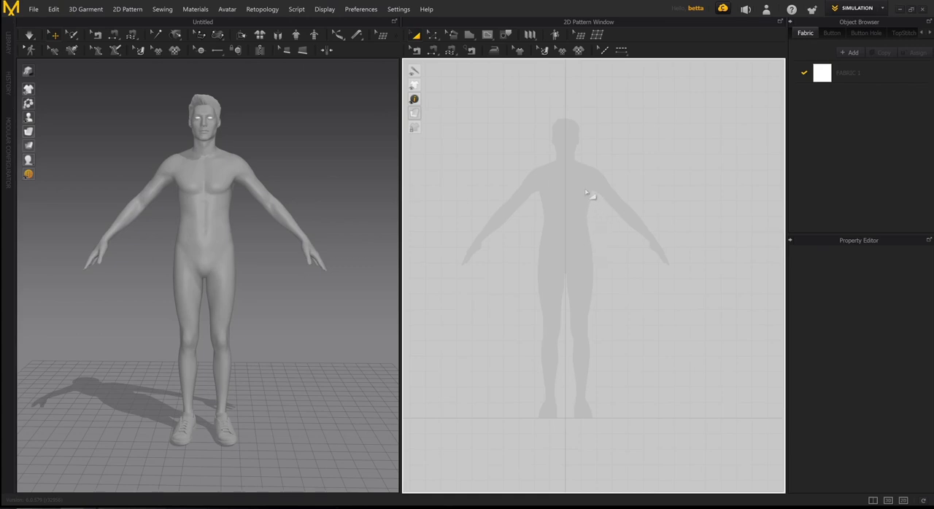
- Activate the Polygon tool for drawing a pattern piece in the 2D pattern window
key("h")
middle_click_drag(574, 194, 578, 206)
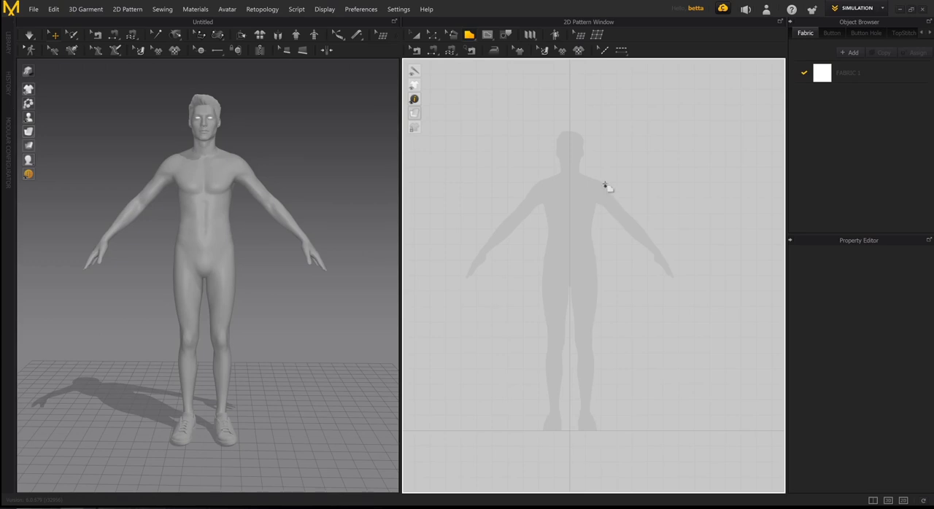
middle_click_drag(615, 191, 590, 195)
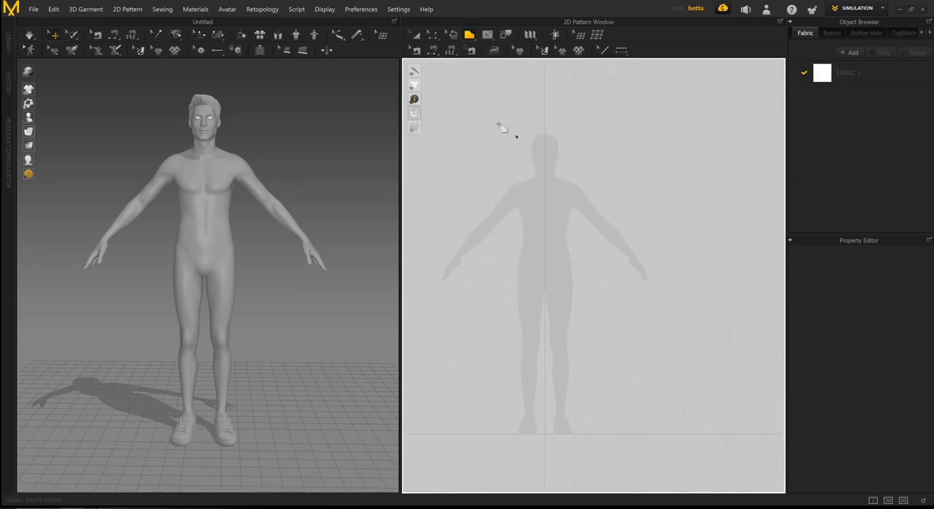
left_click(469, 35)
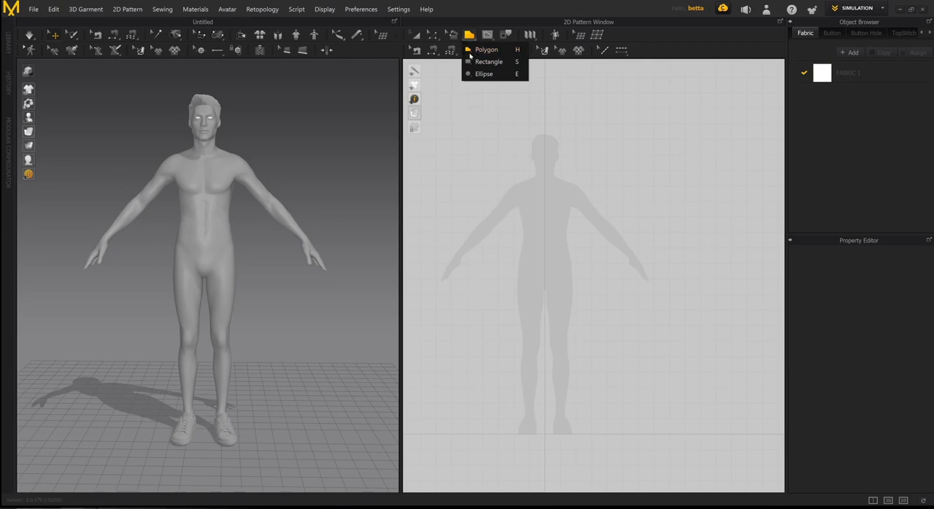
left_click(550, 184)
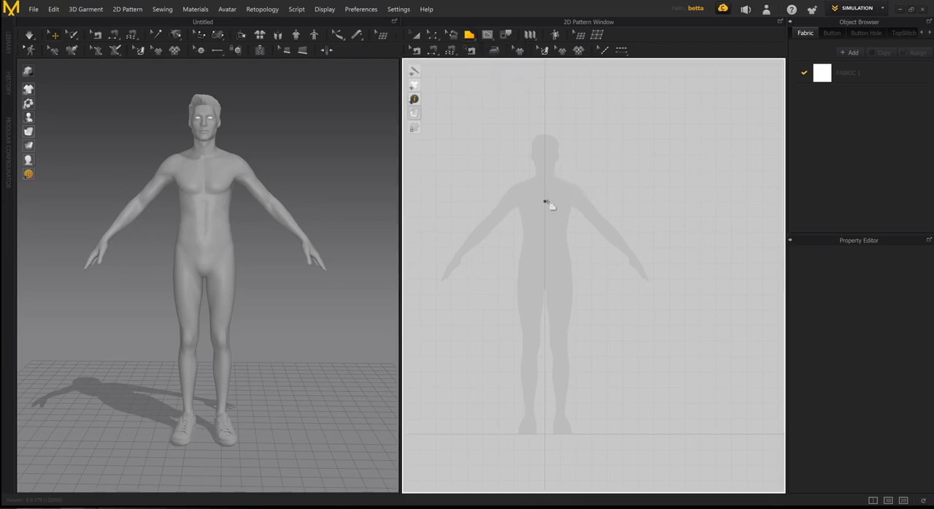
- Inspect the avatar's upper body in 3D and the neck, torso and legs of its 2D silhouette
scroll(549, 207, "up", 5)
scroll(588, 186, "down", 4)
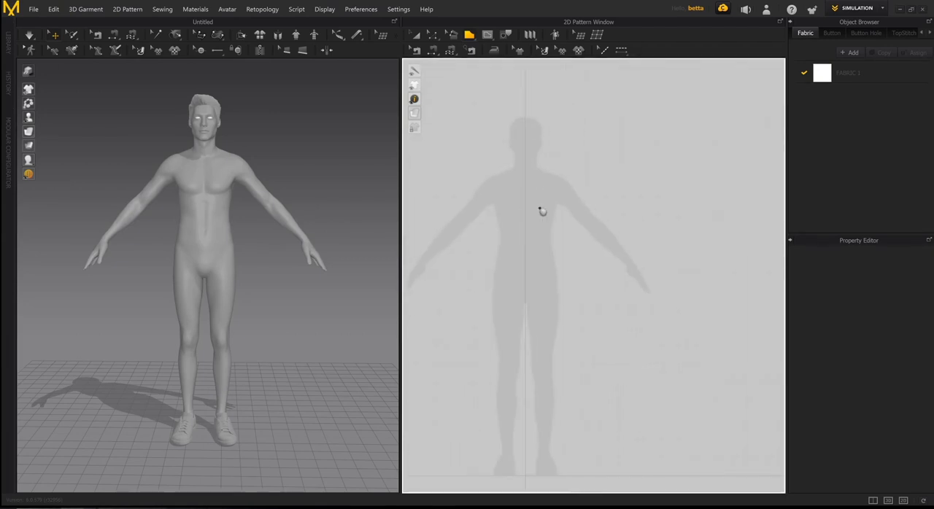
scroll(540, 204, "up", 3)
scroll(565, 215, "down", 3)
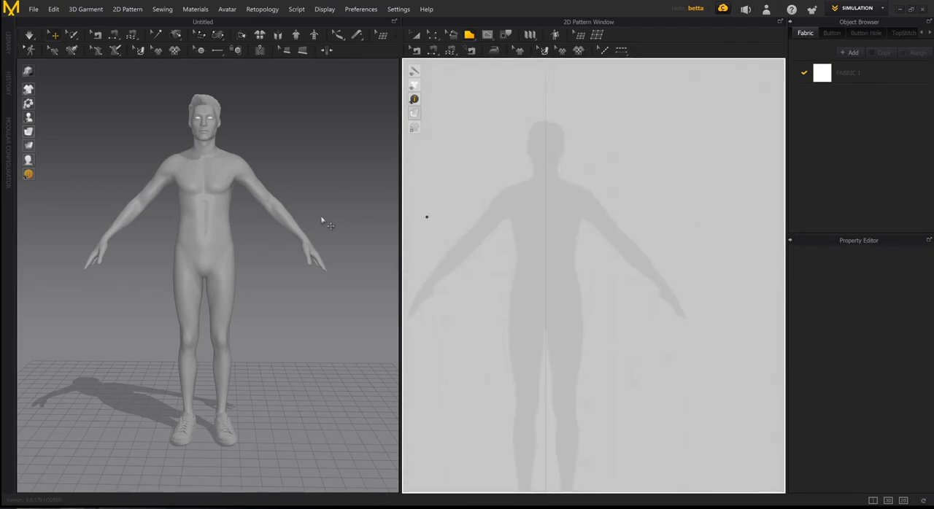
right_click_drag(321, 221, 326, 212)
mouse_move(327, 212)
middle_mouse_down()
mouse_move(341, 223)
mouse_move(331, 223)
middle_mouse_up()
scroll(334, 212, "up", 3)
mouse_move(332, 223)
right_mouse_down()
mouse_move(340, 209)
mouse_move(331, 201)
mouse_move(340, 211)
mouse_move(299, 240)
mouse_move(342, 229)
mouse_move(348, 244)
mouse_move(330, 241)
right_mouse_up()
scroll(334, 241, "up", 2)
middle_click_drag(343, 244, 346, 256)
middle_click_drag(645, 248, 675, 258)
mouse_move(609, 223)
middle_mouse_down()
mouse_move(577, 252)
mouse_move(593, 216)
middle_mouse_up()
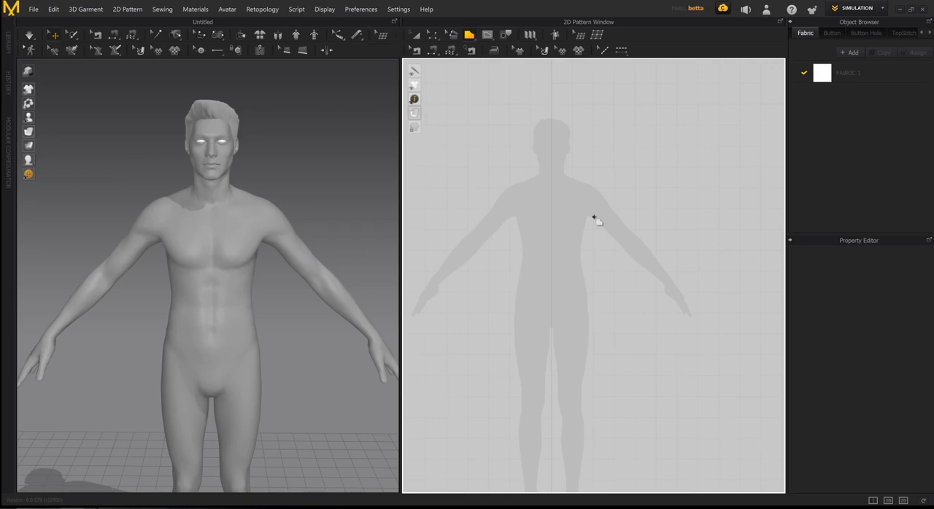
scroll(602, 219, "down", 2)
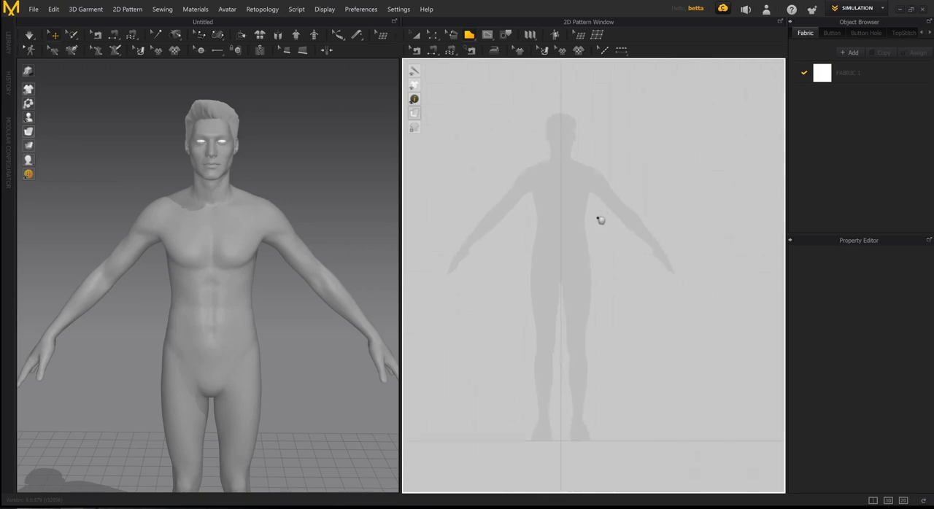
scroll(546, 178, "up", 4)
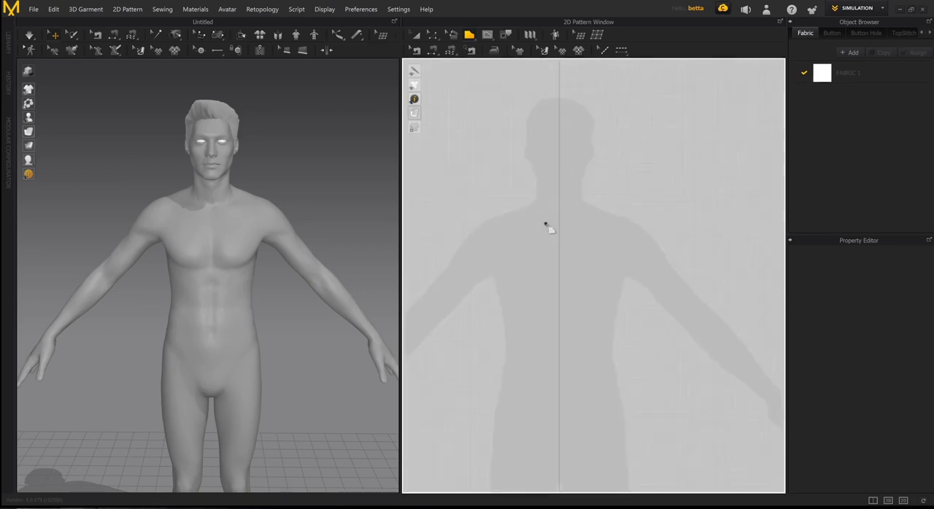
middle_click_drag(577, 235, 558, 202)
scroll(563, 195, "down", 3)
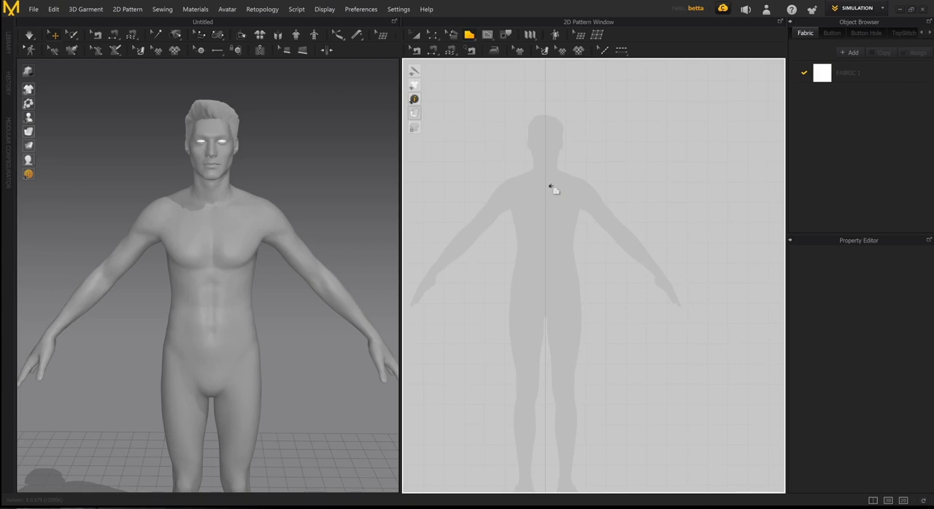
scroll(547, 208, "up", 3)
scroll(526, 207, "down", 4)
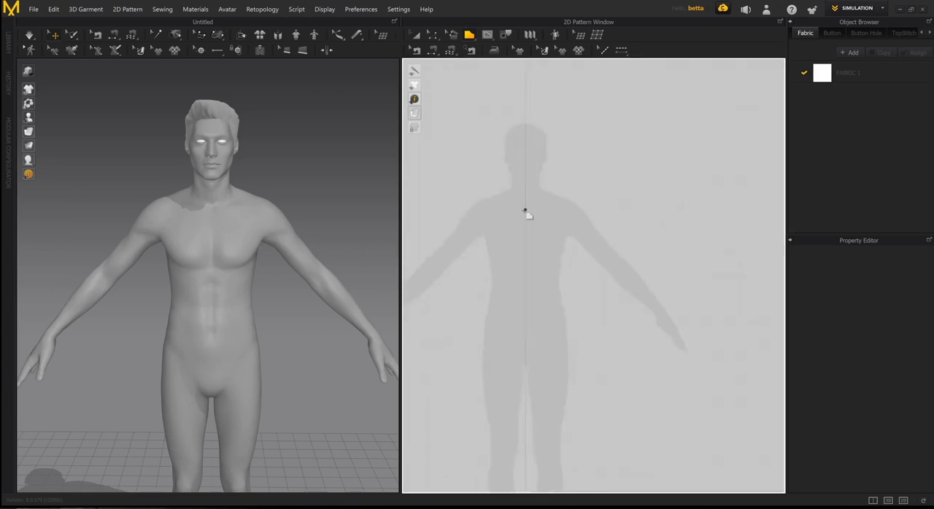
scroll(558, 310, "down", 2)
middle_click_drag(572, 268, 581, 301)
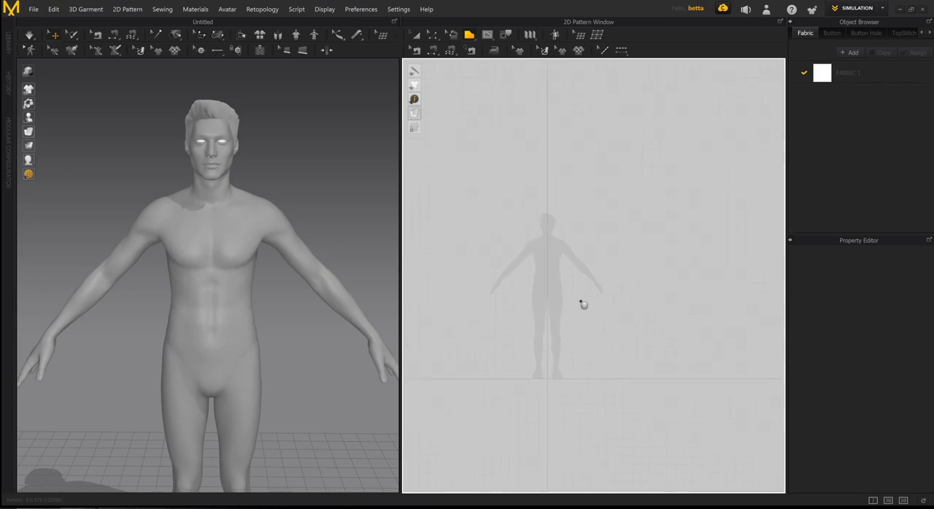
scroll(560, 328, "up", 3)
middle_click_drag(548, 374, 579, 380)
scroll(560, 328, "up", 2)
middle_click_drag(568, 349, 552, 374)
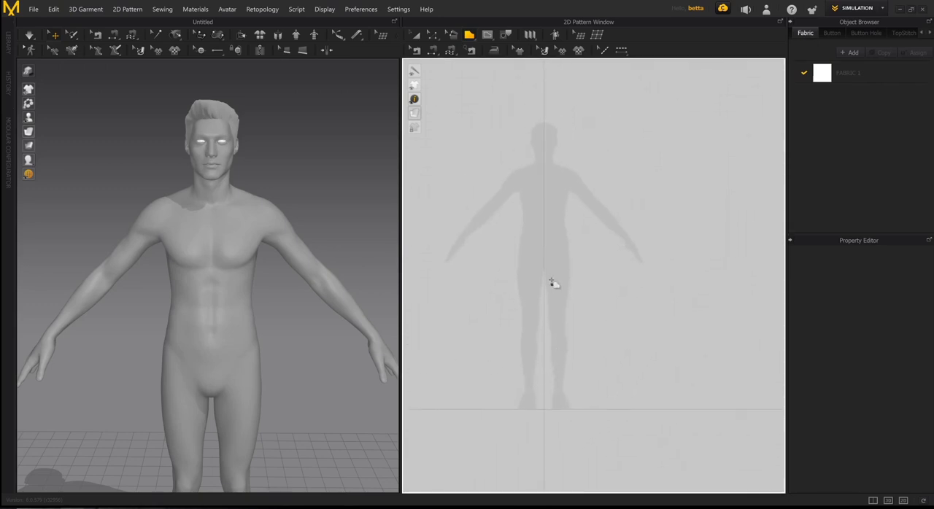
- Draw a closed half-torso polygon on the centre line: neckline about 11 cm, shoulder 13, armhole 21, side 40, hem 20 and centre edge 57 cm
scroll(558, 230, "up", 4)
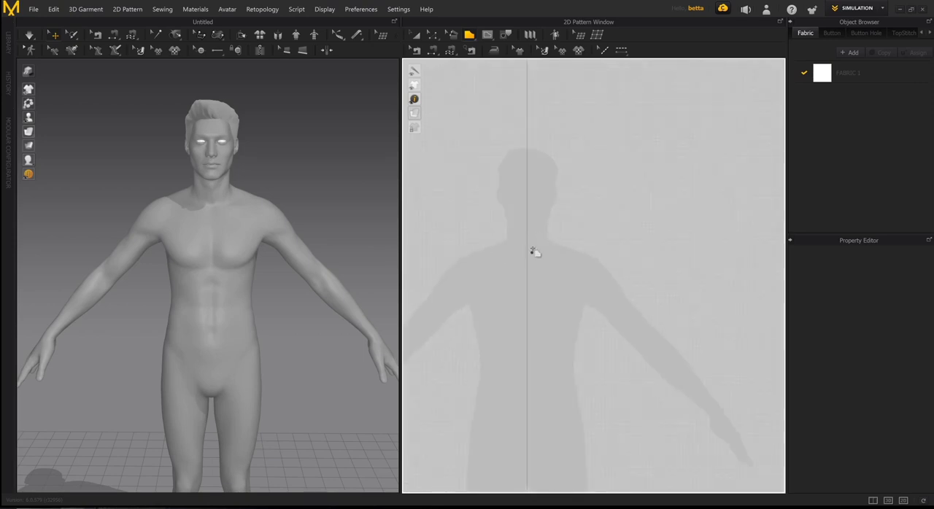
scroll(554, 226, "down", 1)
middle_click_drag(561, 229, 527, 214)
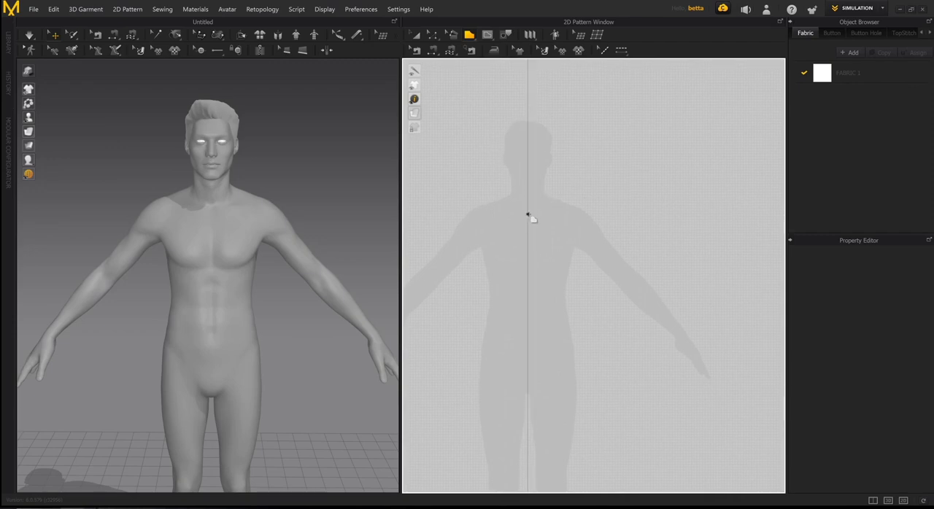
left_click(527, 213)
left_click(551, 195)
left_click(584, 203)
left_click(575, 258)
left_click(581, 366)
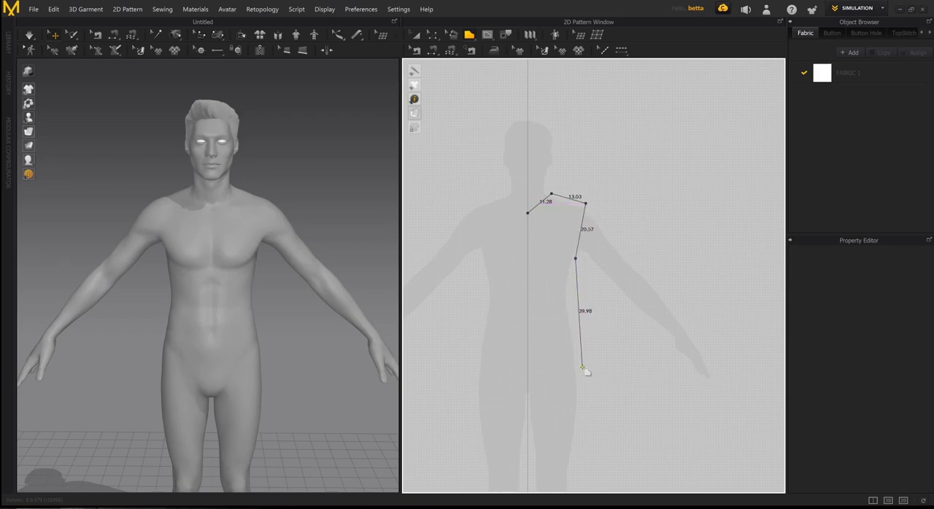
left_click(527, 368)
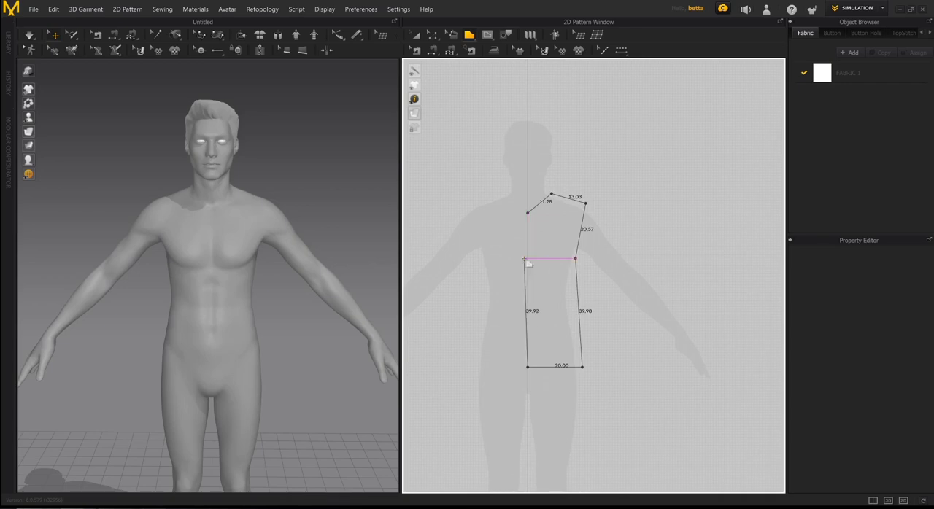
left_click(527, 212)
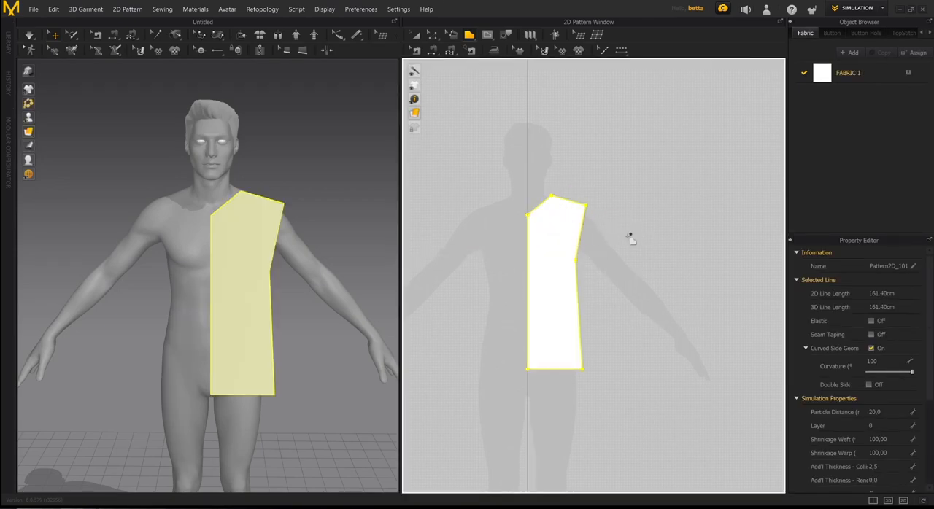
- Switch to the pattern transform tool and deselect the new half-torso piece
key("a")
scroll(613, 250, "down", 2)
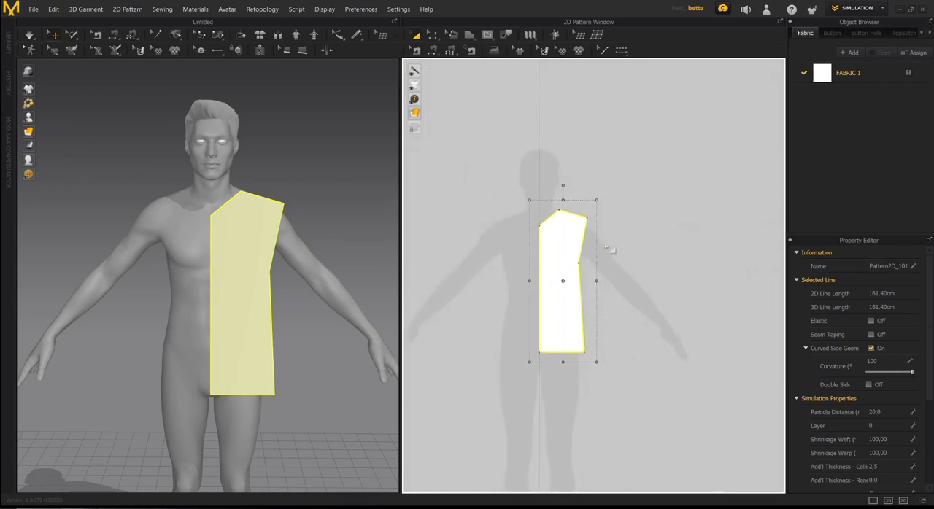
middle_click_drag(572, 266, 586, 235)
right_click_drag(310, 284, 263, 248)
scroll(291, 278, "down", 2)
scroll(272, 277, "down", 3)
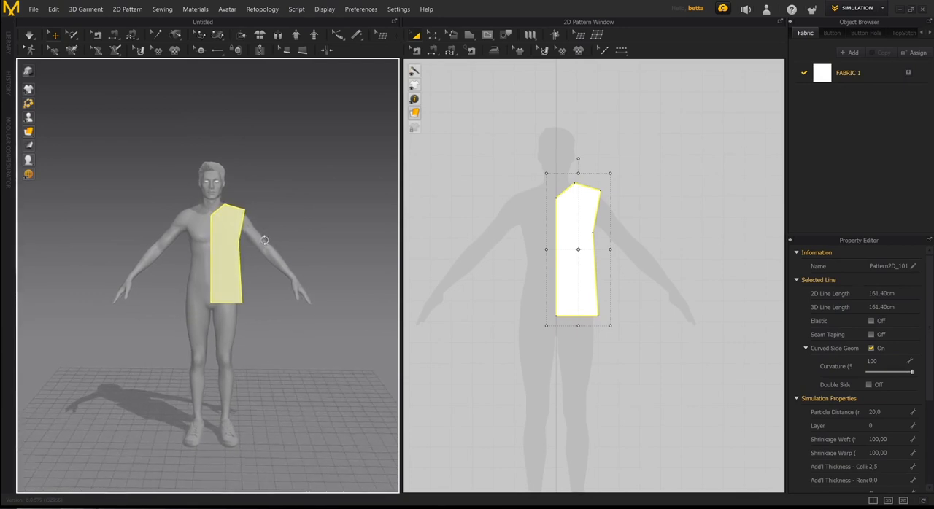
left_click(658, 211)
scroll(638, 252, "down", 2)
right_click_drag(638, 253, 631, 214)
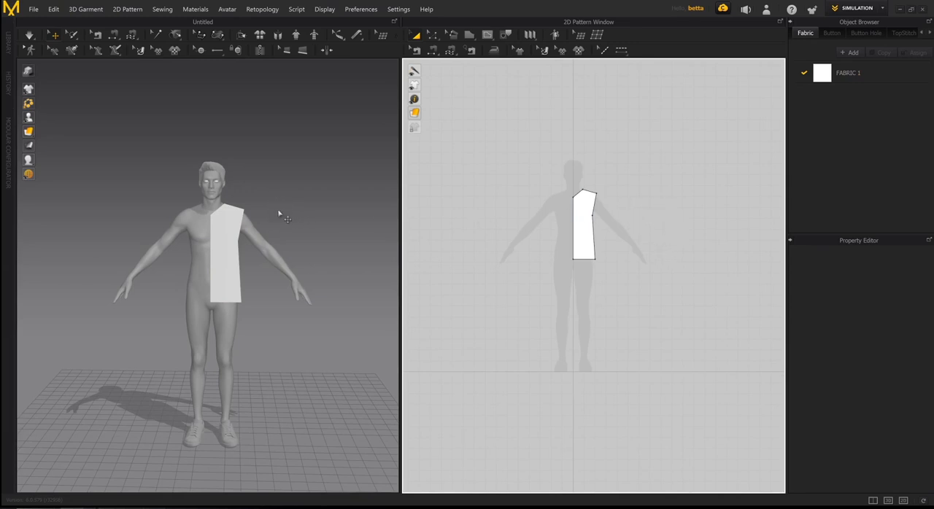
- Select the half-torso piece and try moving it away from the centre line of the 2D silhouette
right_click_drag(277, 217, 256, 179)
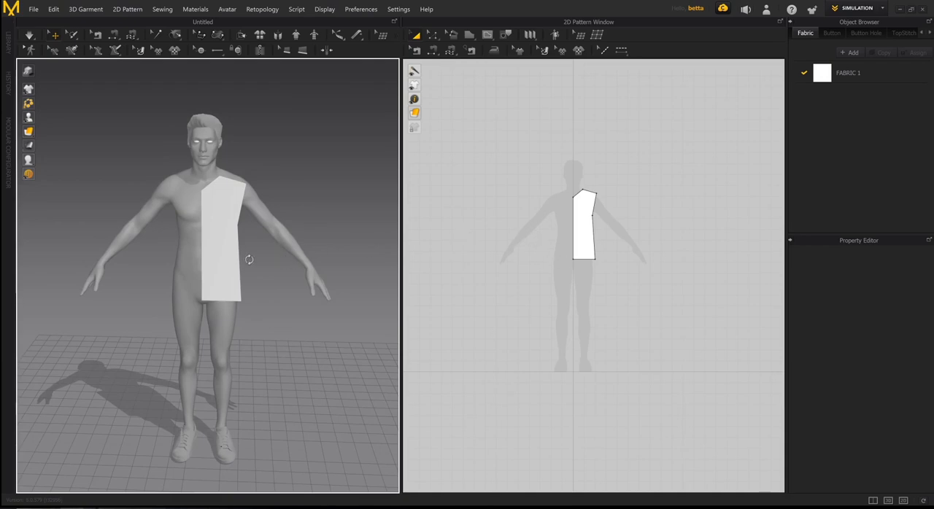
right_click_drag(246, 258, 249, 258)
left_click(584, 217)
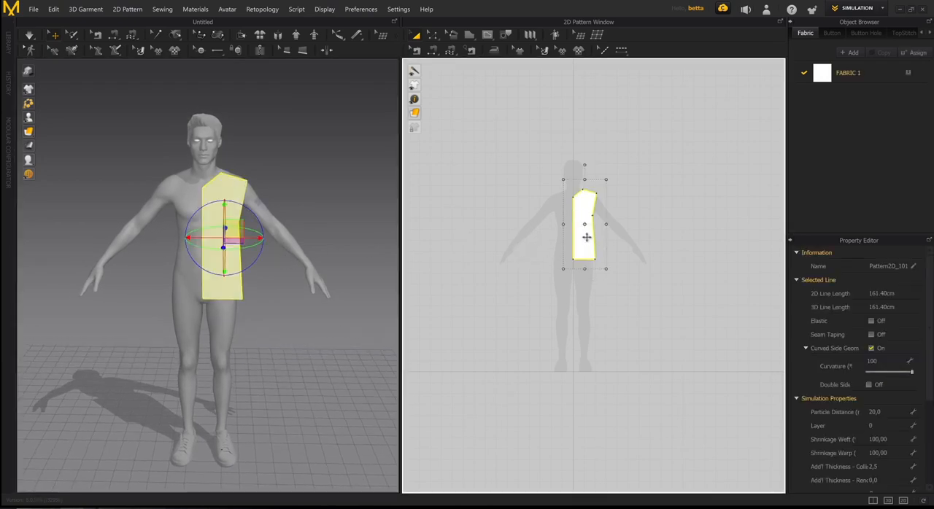
left_click_drag(588, 235, 656, 196)
left_click_drag(668, 162, 616, 225)
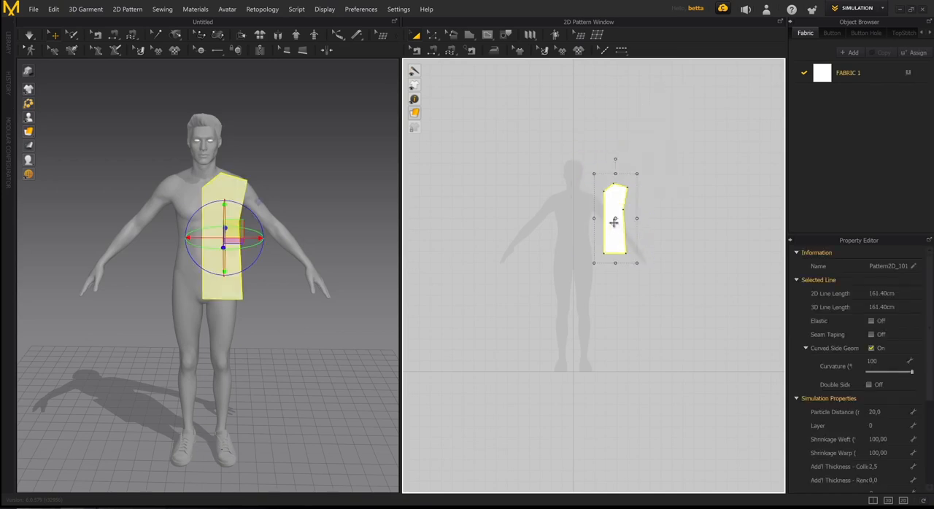
right_click_drag(327, 252, 382, 252)
mouse_move(286, 286)
right_mouse_down()
mouse_move(252, 285)
mouse_move(265, 291)
mouse_move(296, 277)
right_mouse_up()
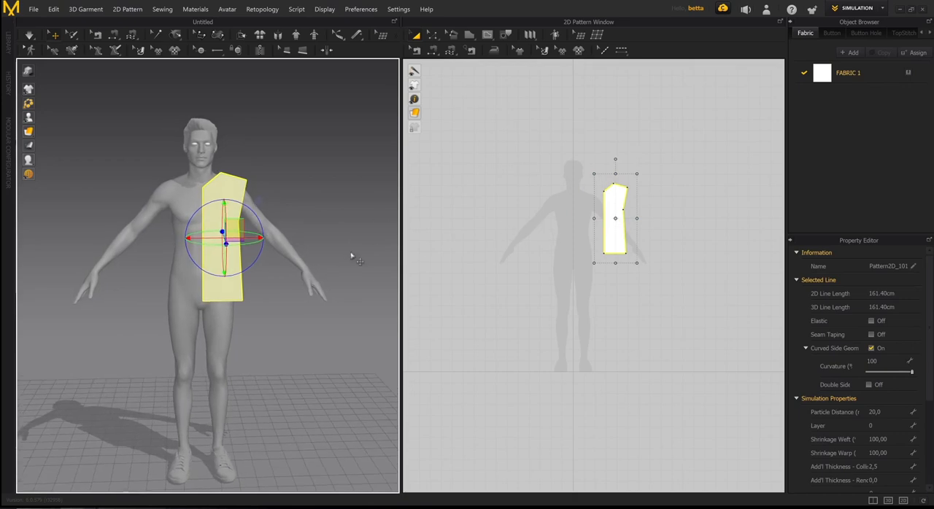
- Undo the moves of the half-torso piece in the 2D pattern window
key("ctrl+z")
key("ctrl+z")
key("ctrl+z")
key("ctrl+z")
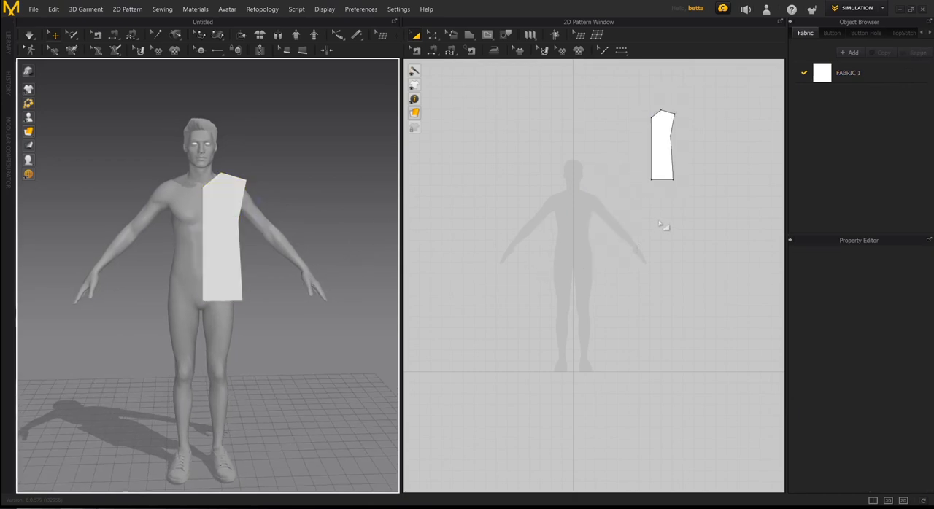
middle_click_drag(620, 282, 592, 280)
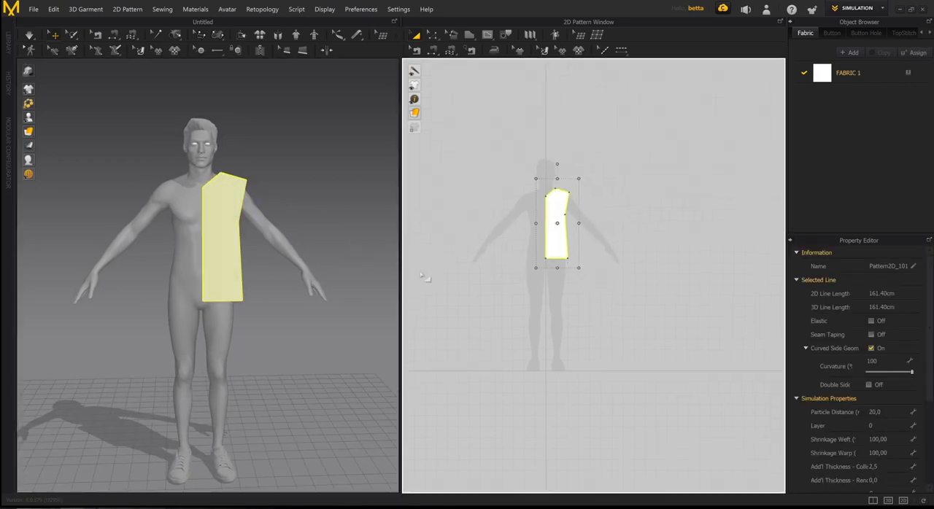
middle_click_drag(625, 325, 606, 319)
scroll(296, 280, "down", 3)
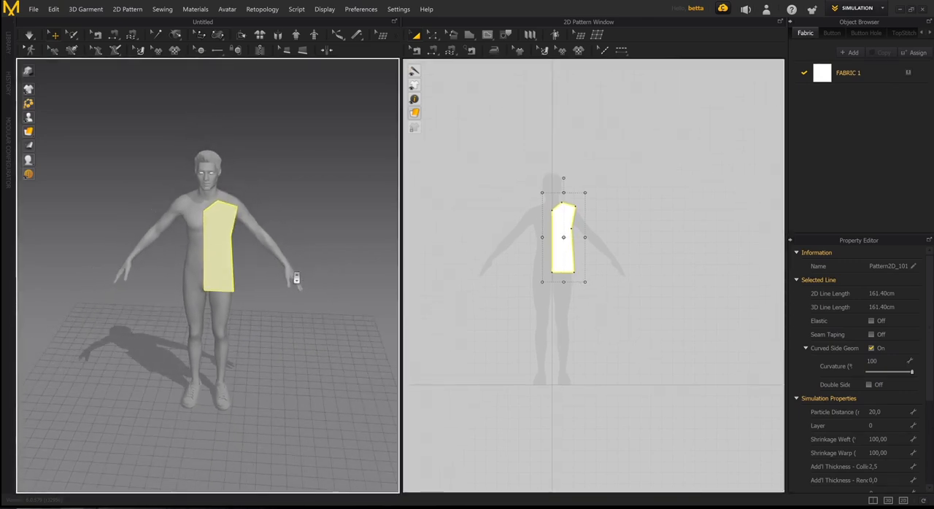
- Select the half-torso piece in the 3D window and move it closer to the avatar's chest along the depth axis
middle_click_drag(296, 279, 287, 273)
right_click_drag(288, 259, 241, 286)
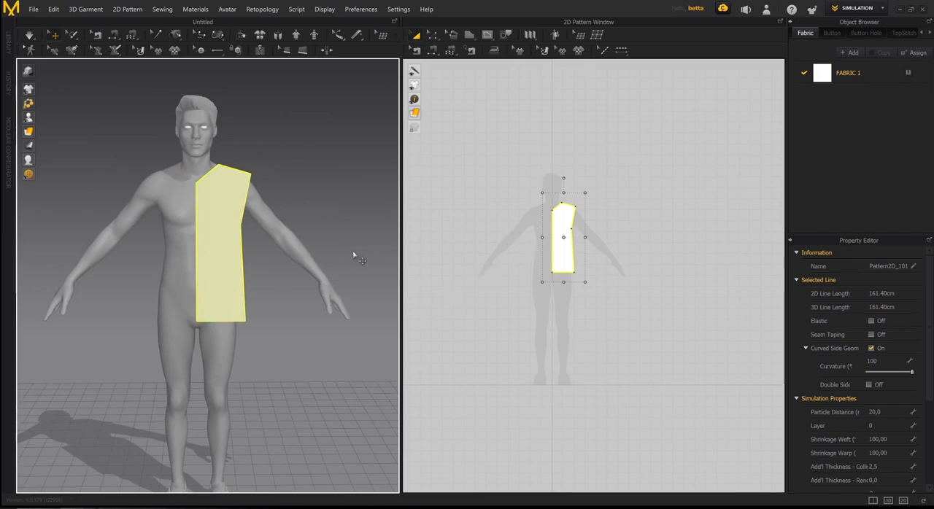
right_click_drag(354, 256, 280, 259)
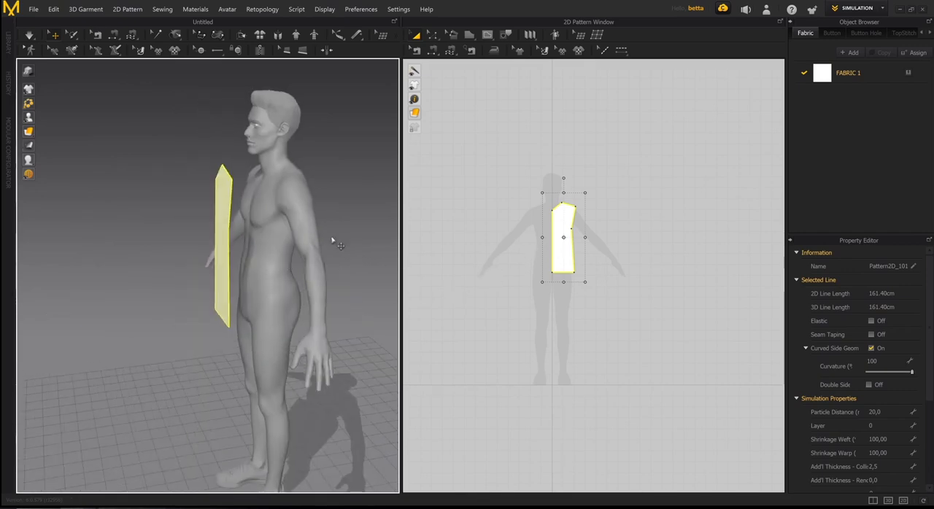
key("2")
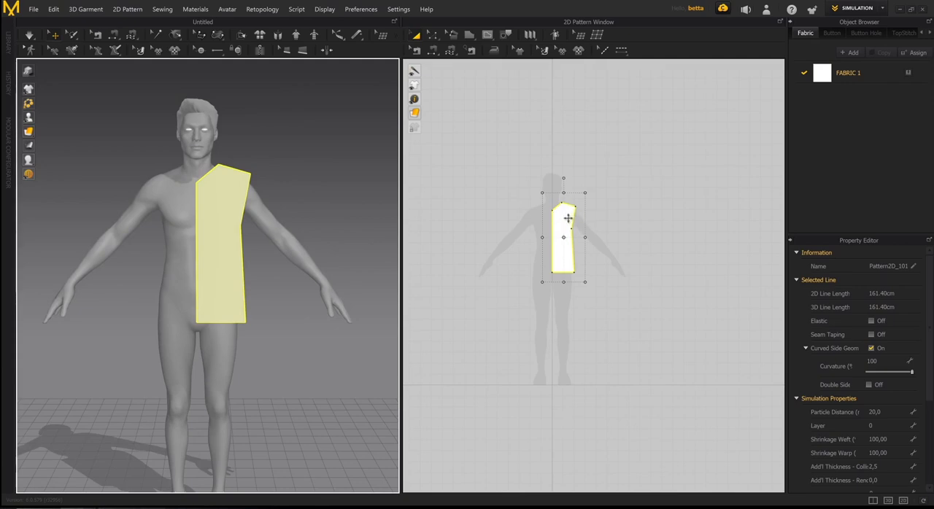
right_click_drag(260, 243, 225, 228)
left_click(222, 214)
middle_click_drag(256, 251, 253, 268)
scroll(231, 283, "up", 3)
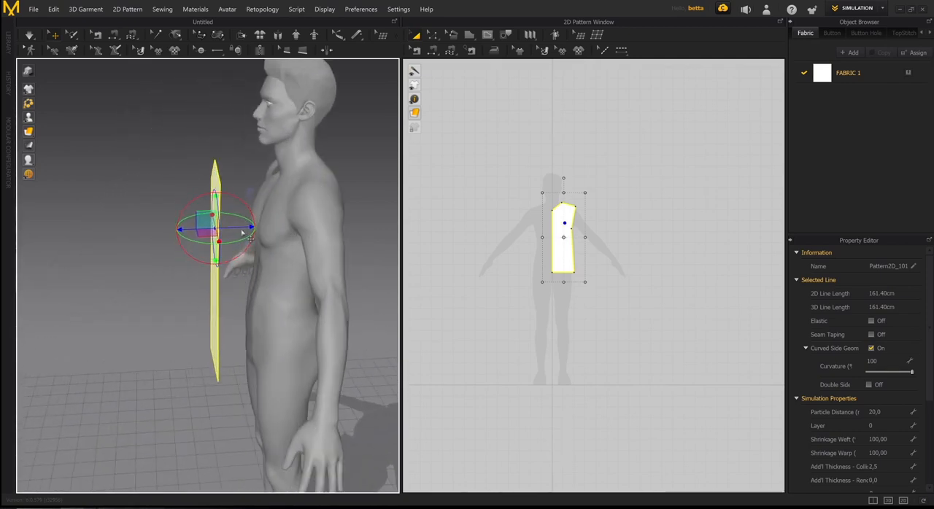
left_click_drag(246, 229, 276, 229)
right_click_drag(157, 269, 267, 217)
scroll(267, 217, "down", 5)
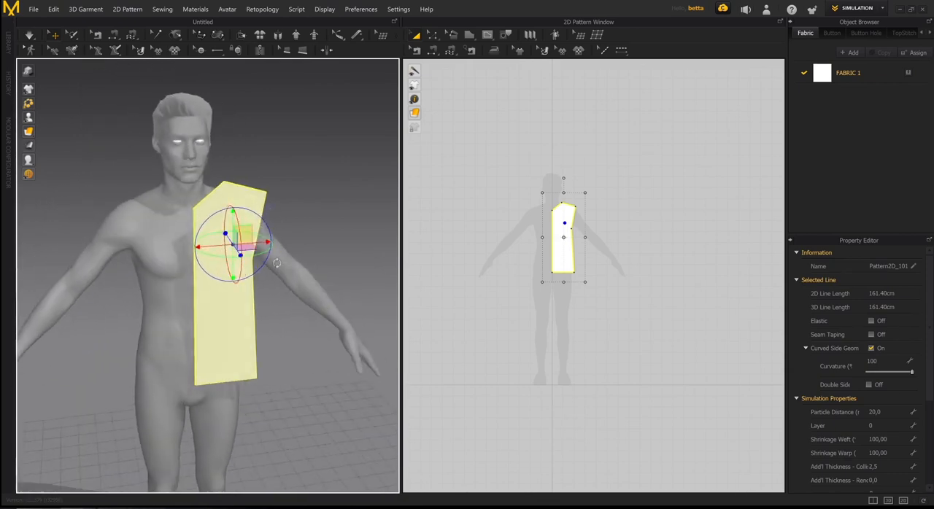
- Inspect how the half-torso piece sits in front of the avatar in 3D and over the silhouette in 2D
right_click_drag(233, 260, 231, 294)
middle_click_drag(230, 295, 229, 275)
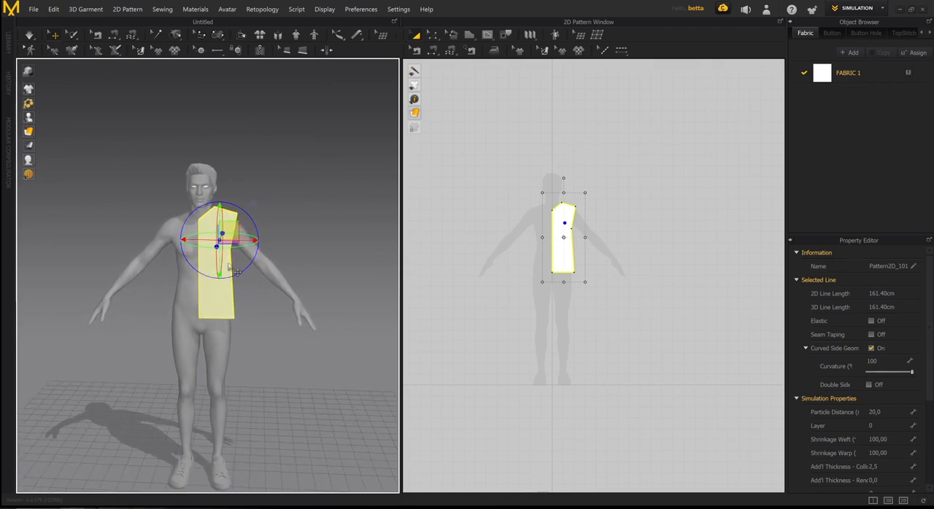
mouse_move(234, 283)
right_mouse_down()
mouse_move(284, 285)
mouse_move(231, 282)
right_mouse_up()
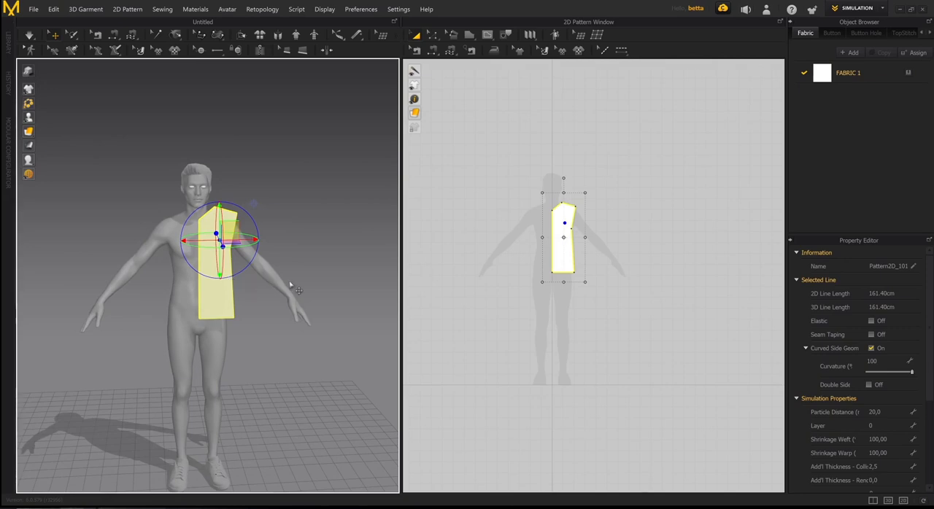
mouse_move(246, 280)
right_mouse_down()
mouse_move(285, 281)
mouse_move(240, 280)
mouse_move(266, 274)
mouse_move(230, 262)
mouse_move(241, 248)
mouse_move(265, 294)
mouse_move(299, 269)
mouse_move(290, 258)
mouse_move(311, 267)
mouse_move(248, 263)
right_mouse_up()
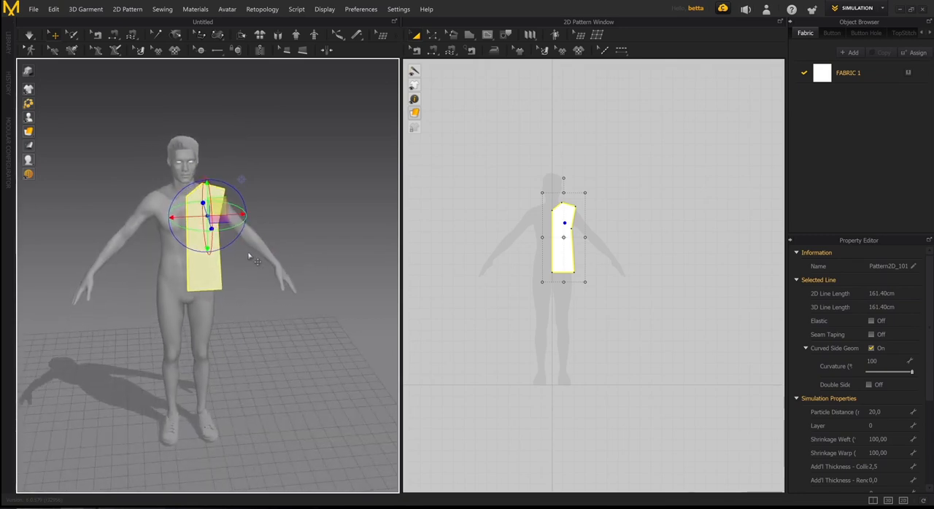
middle_click_drag(246, 259, 251, 303)
right_click_drag(251, 303, 295, 306)
scroll(244, 307, "up", 5)
scroll(292, 306, "down", 4)
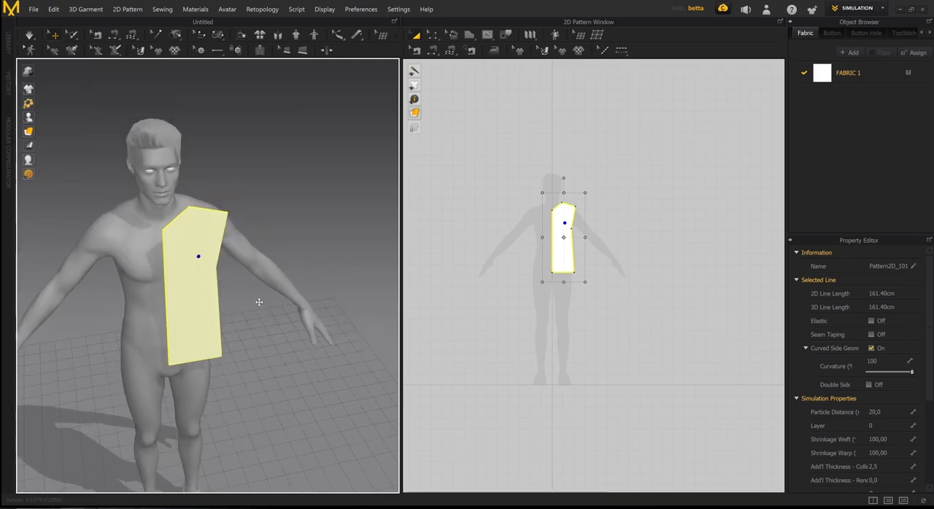
right_click_drag(261, 306, 270, 283)
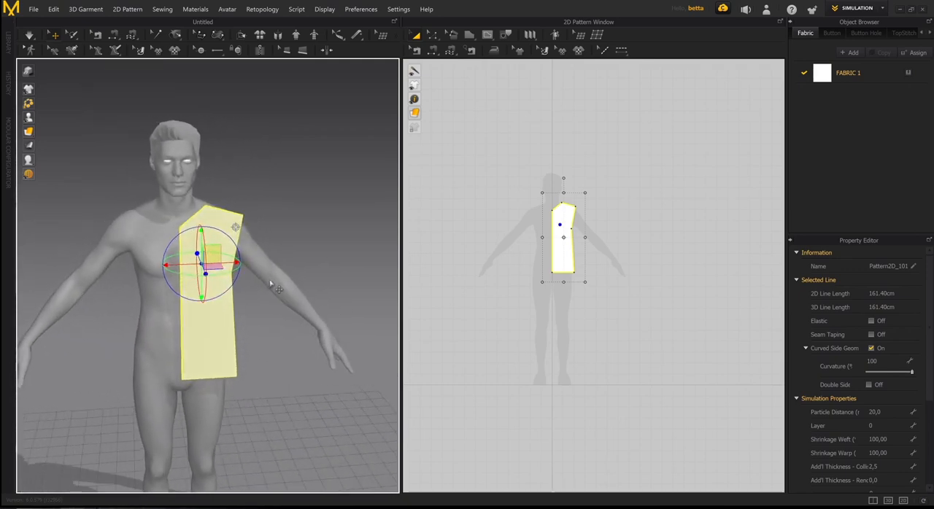
key("2")
scroll(584, 241, "up", 6)
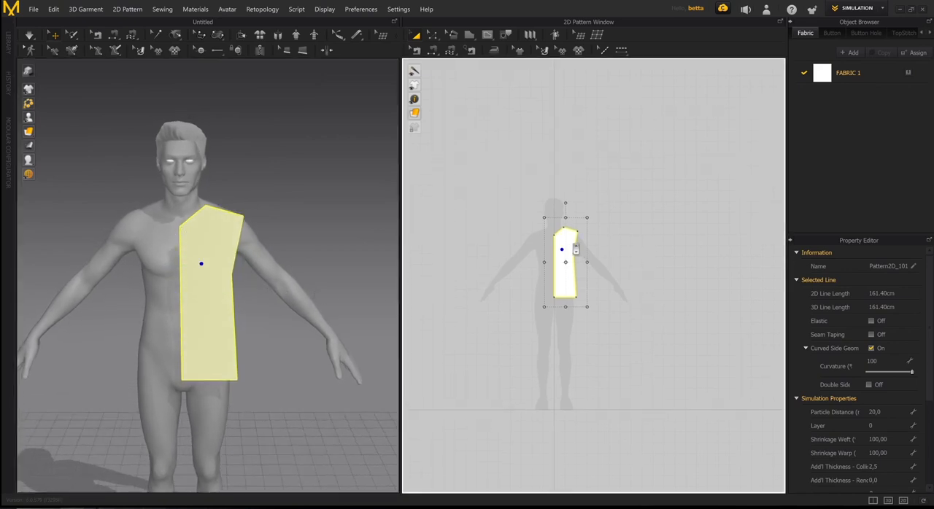
middle_click_drag(601, 231, 606, 228)
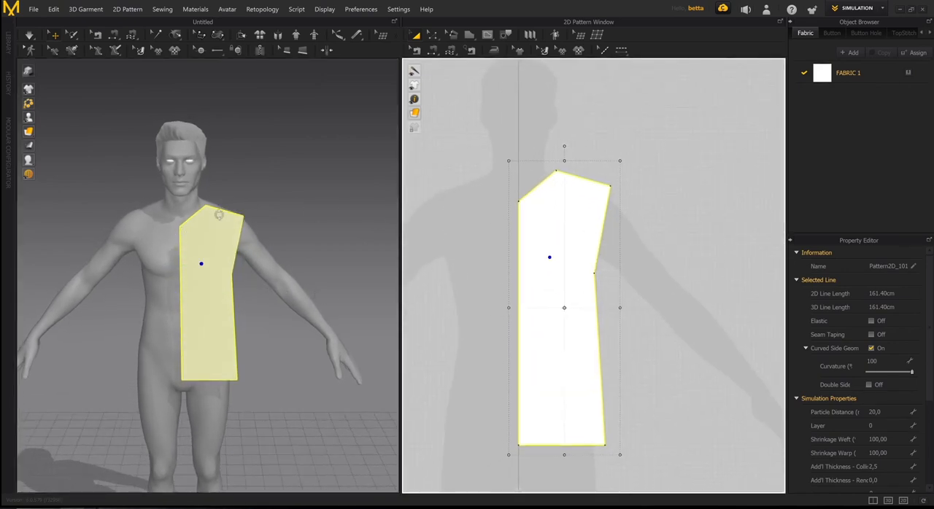
middle_click_drag(229, 225, 259, 198)
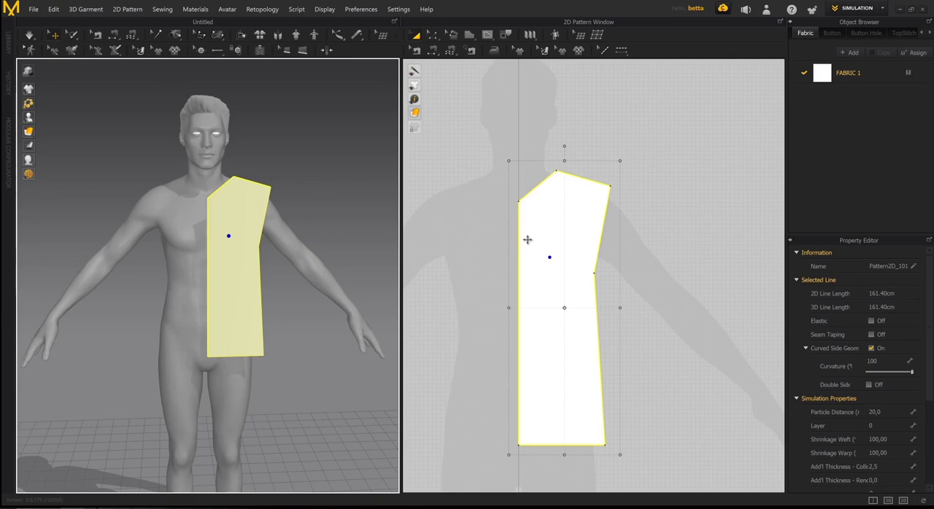
middle_click_drag(599, 246, 606, 252)
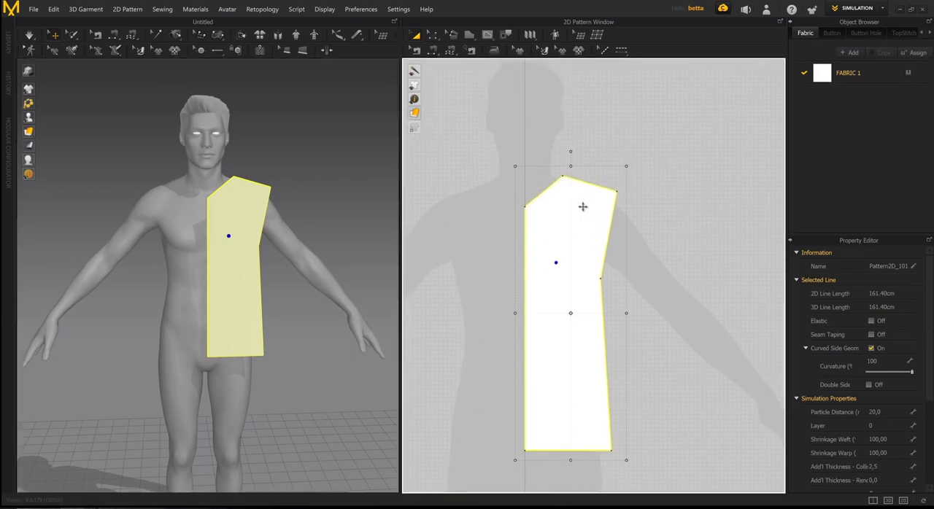
middle_click_drag(585, 208, 602, 233)
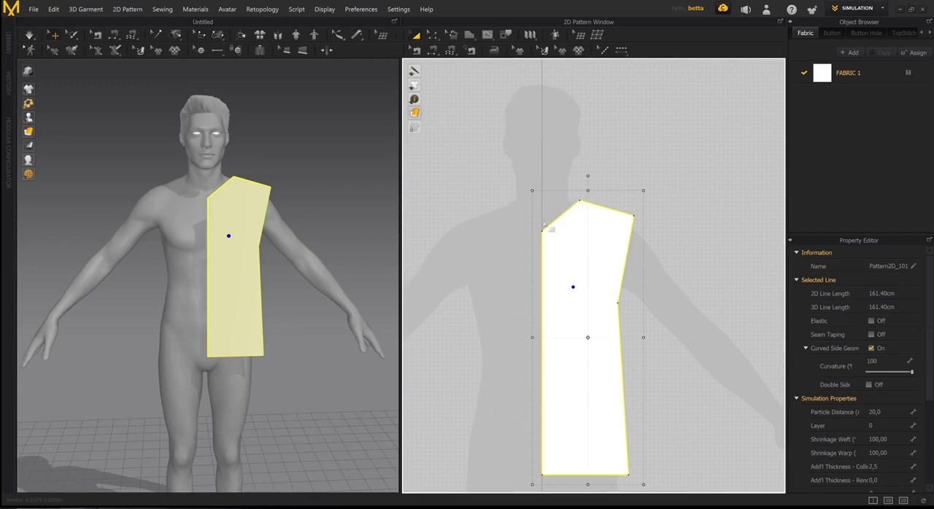
- Curve the half-torso piece's straight neckline edge inward to a length of about 12 cm
left_click(646, 165)
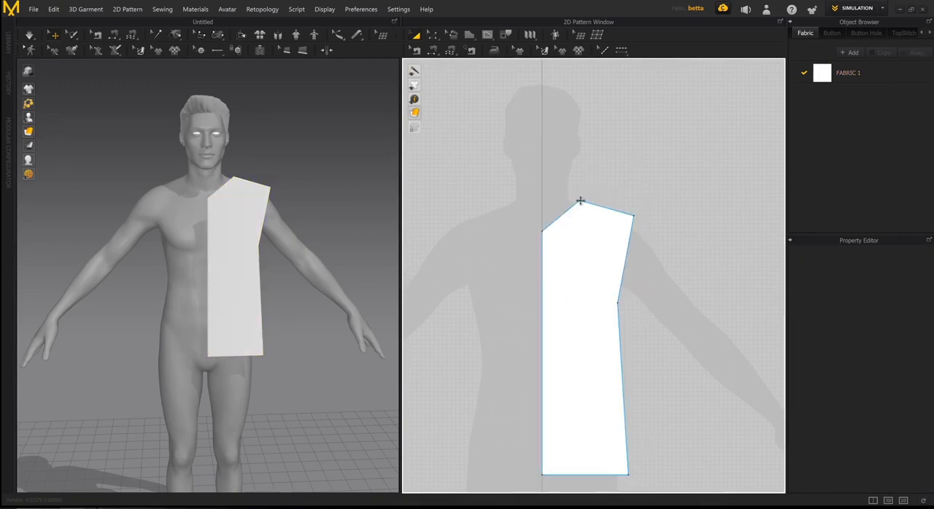
scroll(557, 251, "up", 4)
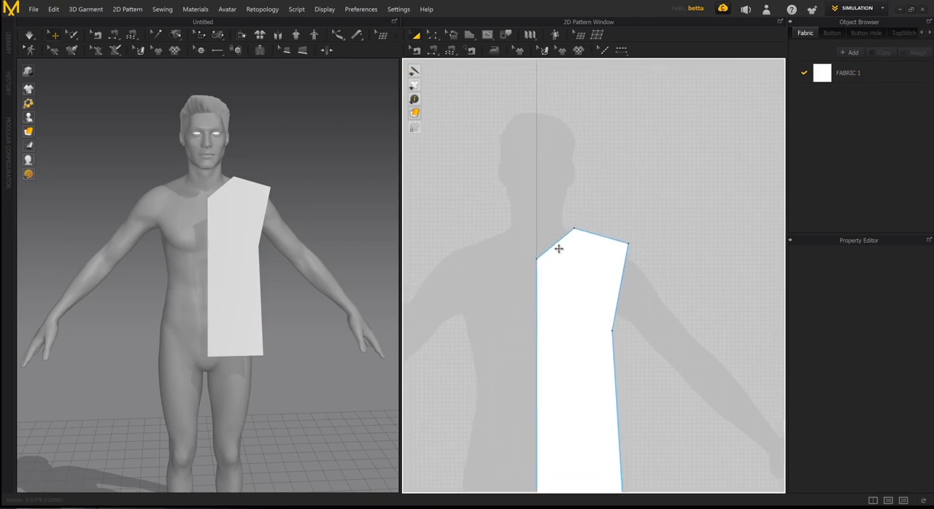
middle_click_drag(574, 238, 565, 202)
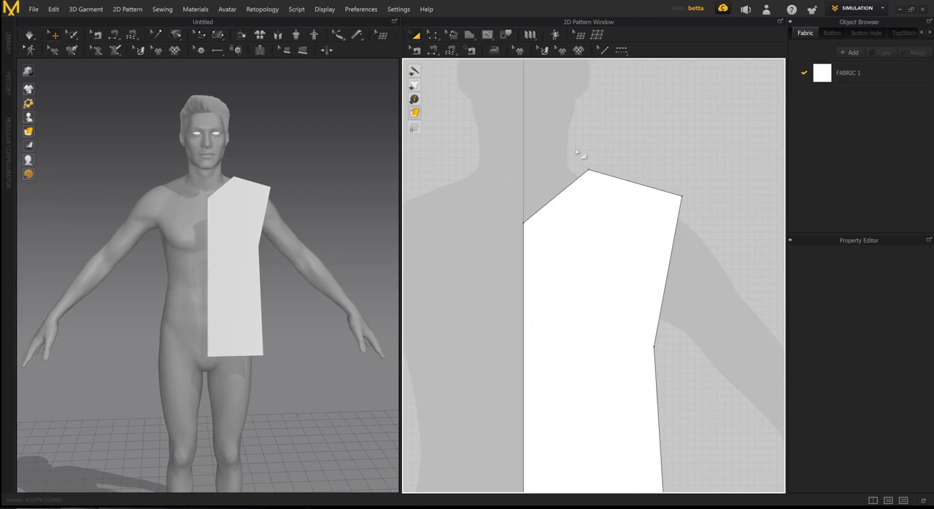
key("c")
scroll(526, 168, "down", 3)
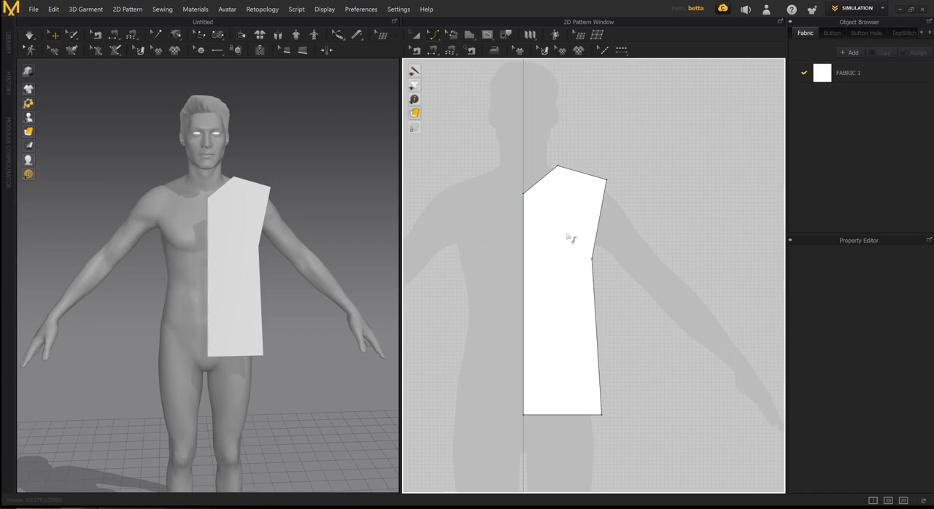
left_click(543, 186)
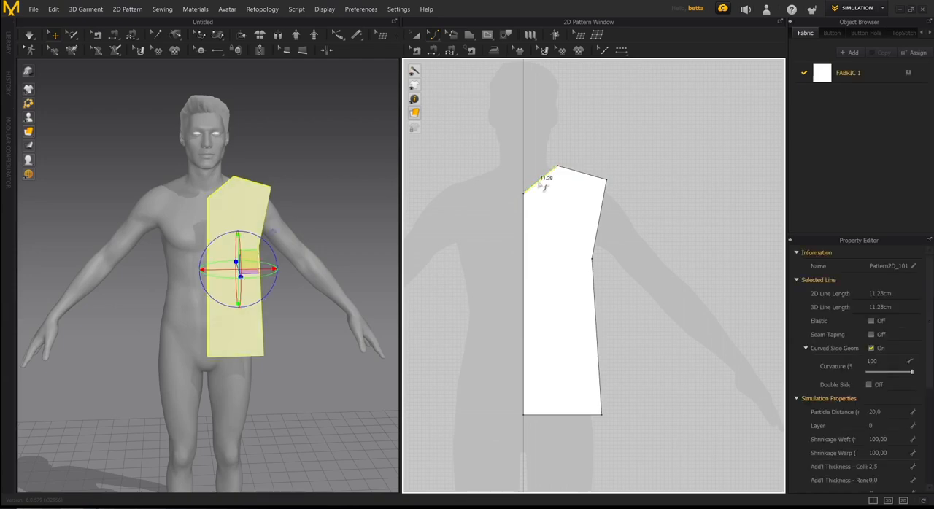
left_click_drag(542, 187, 550, 192)
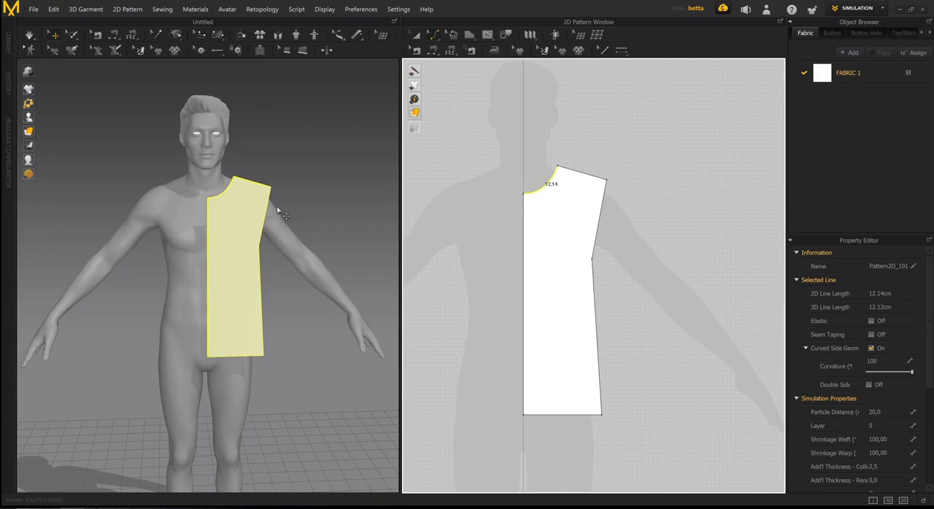
- Curve the half-torso piece's armhole edge inward to a length of about 21 cm
right_click_drag(282, 215, 266, 205)
key("2")
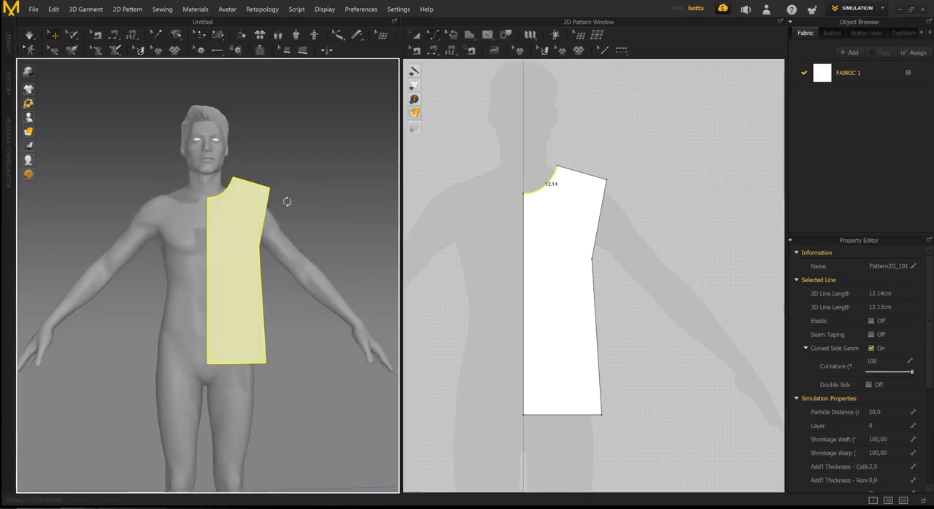
left_click(602, 229)
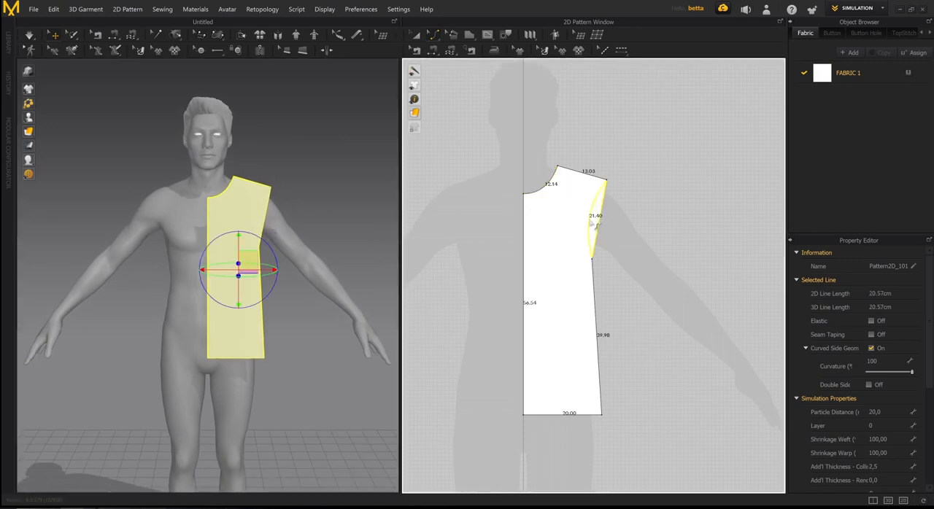
left_click_drag(593, 223, 591, 223)
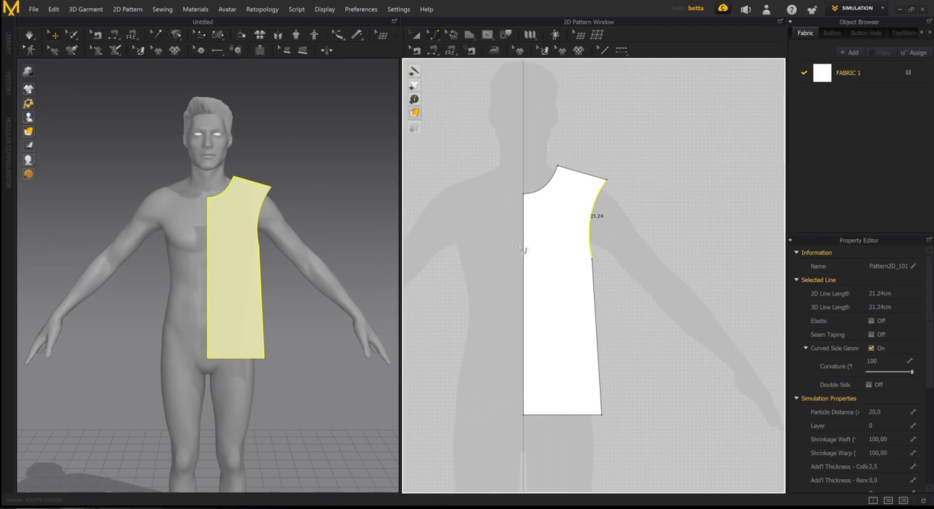
mouse_move(283, 240)
right_mouse_down()
mouse_move(256, 251)
mouse_move(288, 235)
right_mouse_up()
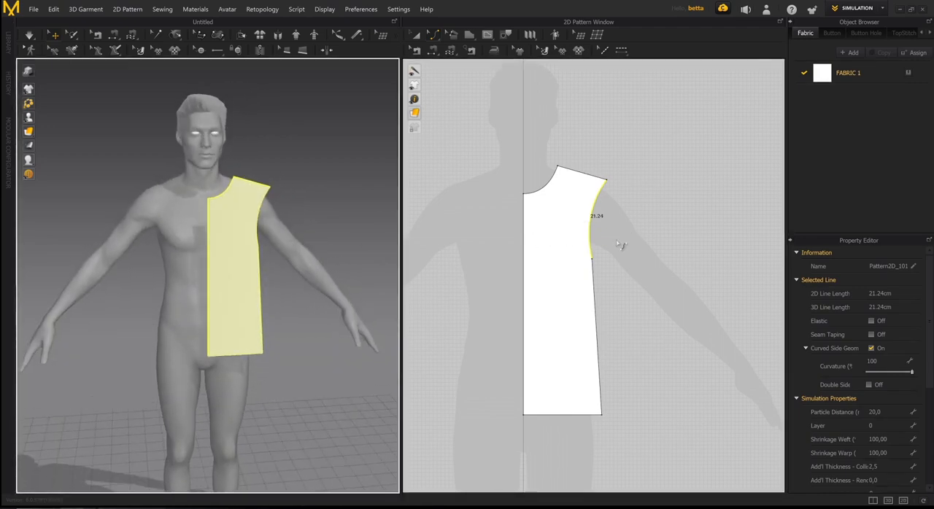
- Return to the pattern transform tool and shift the half-torso piece slightly sideways from the avatar's centre in the 3D window
scroll(620, 245, "down", 1)
key("a")
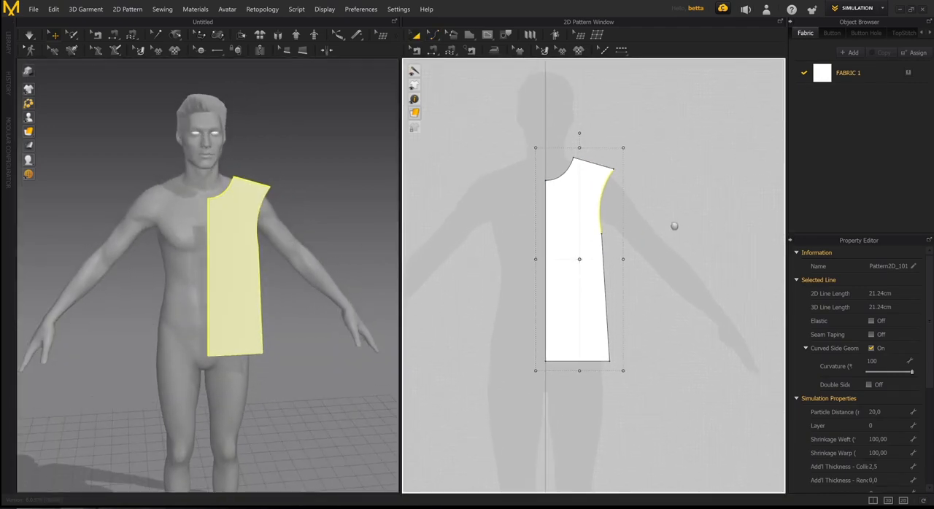
left_click(578, 212)
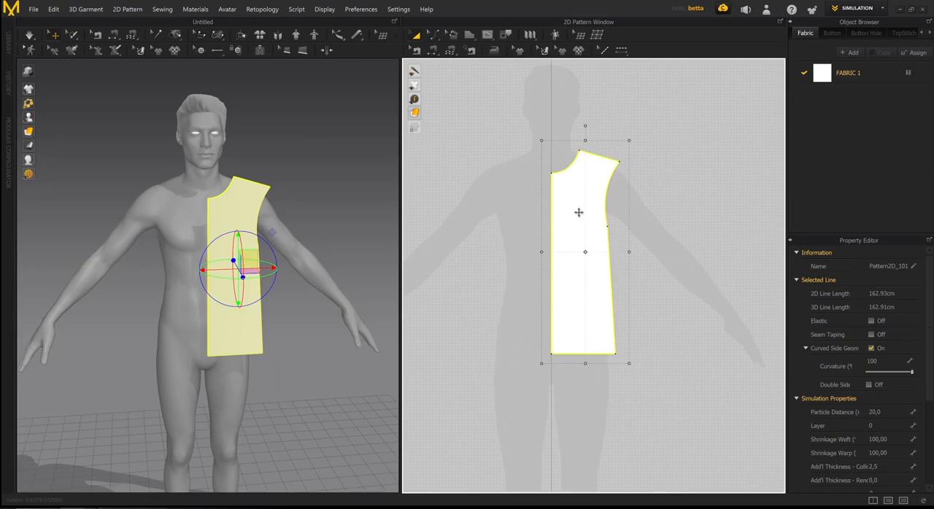
left_click(701, 205)
right_click_drag(345, 235, 227, 253)
left_click(228, 253)
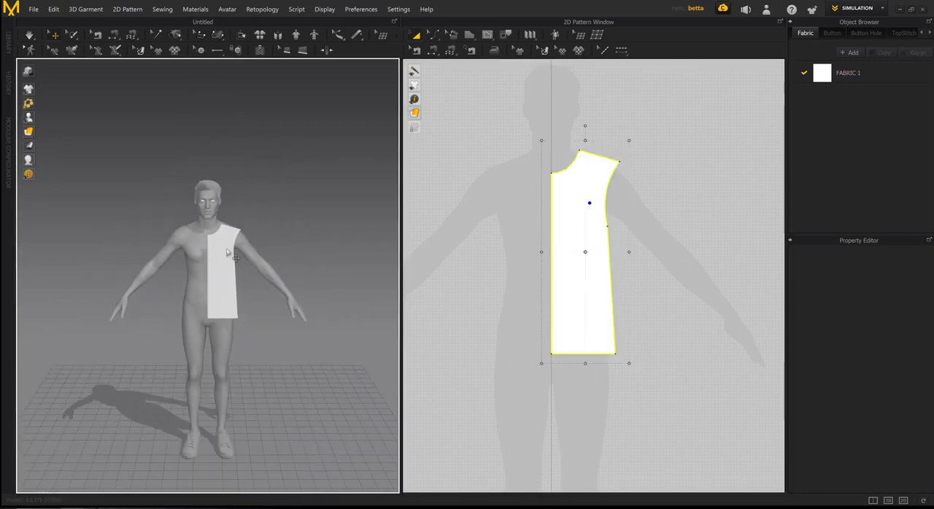
left_click_drag(251, 249, 261, 249)
right_click_drag(284, 288, 273, 258)
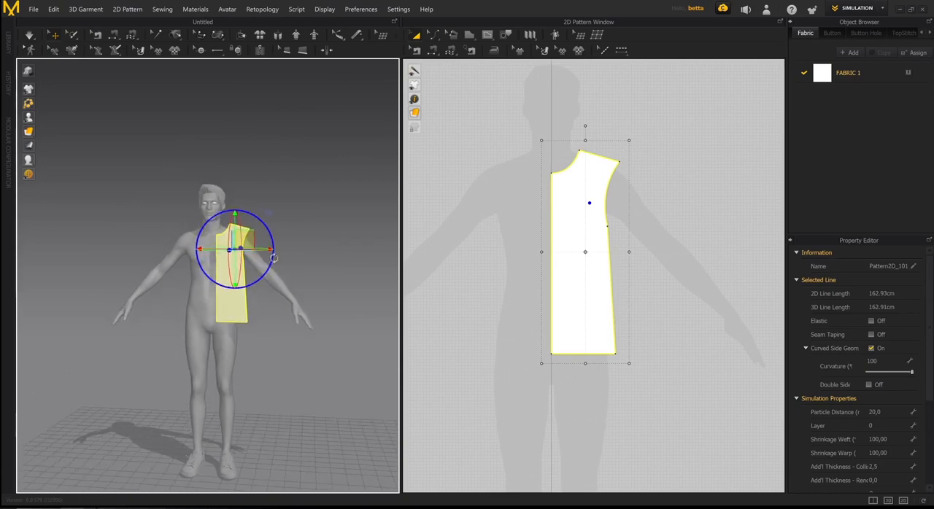
- Move the half-torso piece slightly outward from the silhouette's centre line in the 2D pattern window and deselect it
scroll(619, 260, "down", 3)
left_click(664, 259)
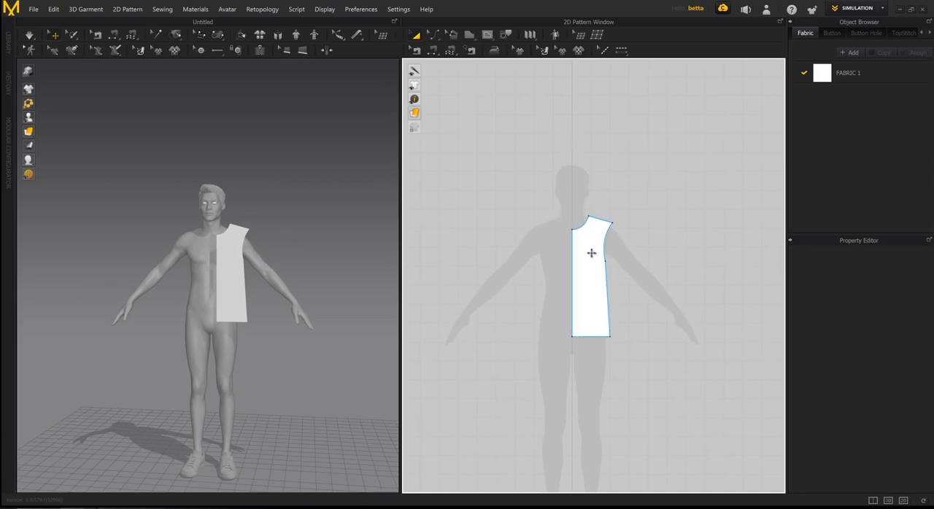
left_click(592, 253)
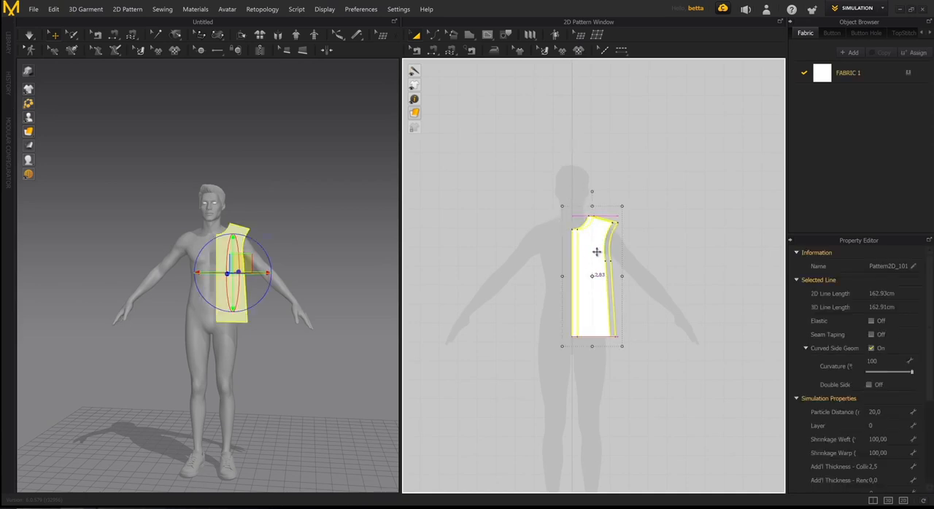
left_click(627, 186)
- Clone the half-torso piece as a Symmetric Pattern (with Sewing) and place it on the opposite side of the silhouette's centre line
scroll(619, 214, "up", 4)
scroll(619, 247, "down", 2)
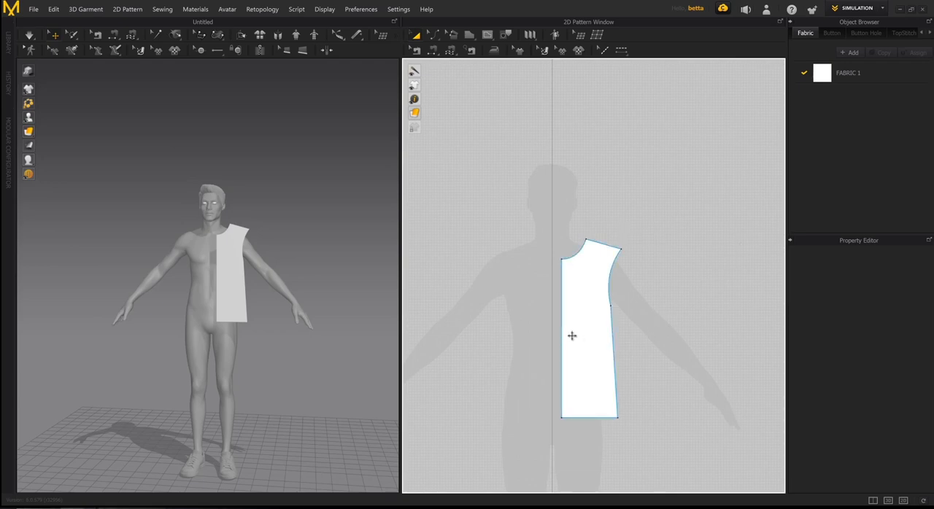
right_click_drag(300, 293, 317, 298)
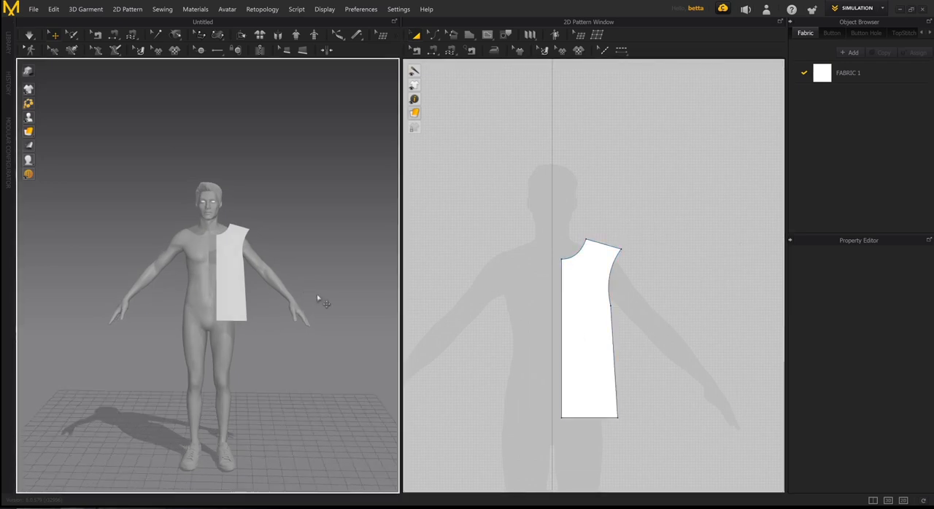
left_click(587, 298)
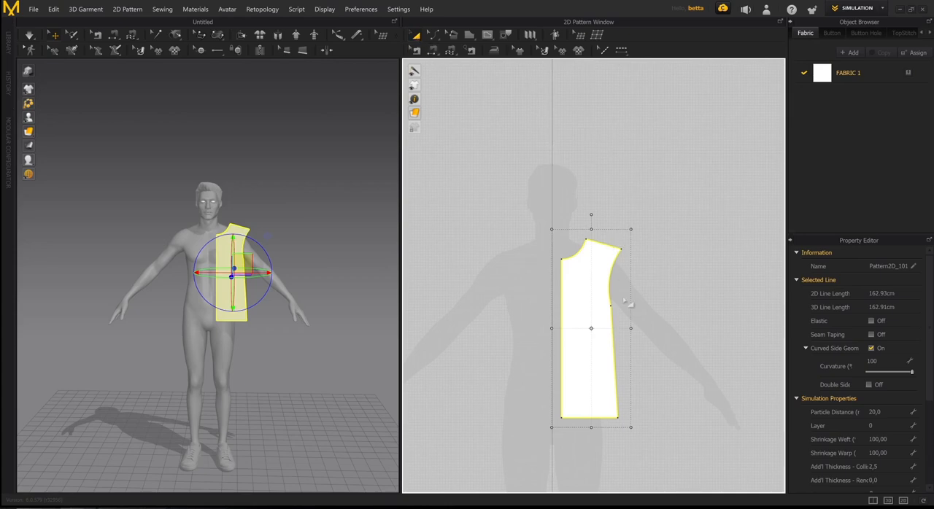
middle_click_drag(617, 277, 601, 216)
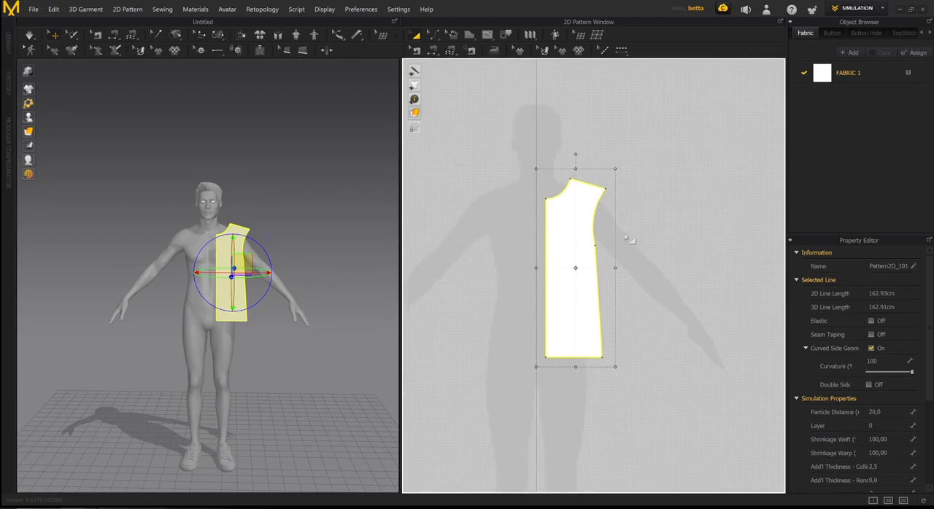
scroll(635, 240, "down", 3)
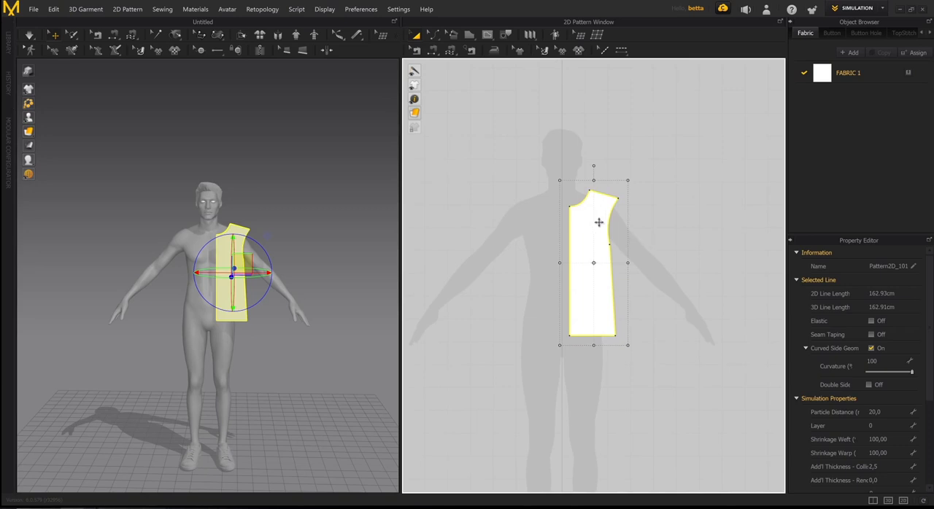
right_click(580, 259)
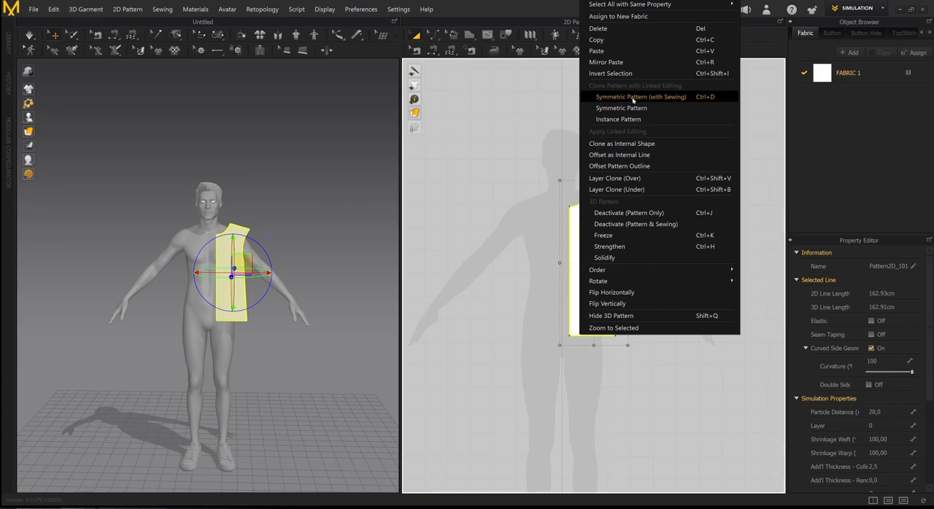
left_click(633, 100)
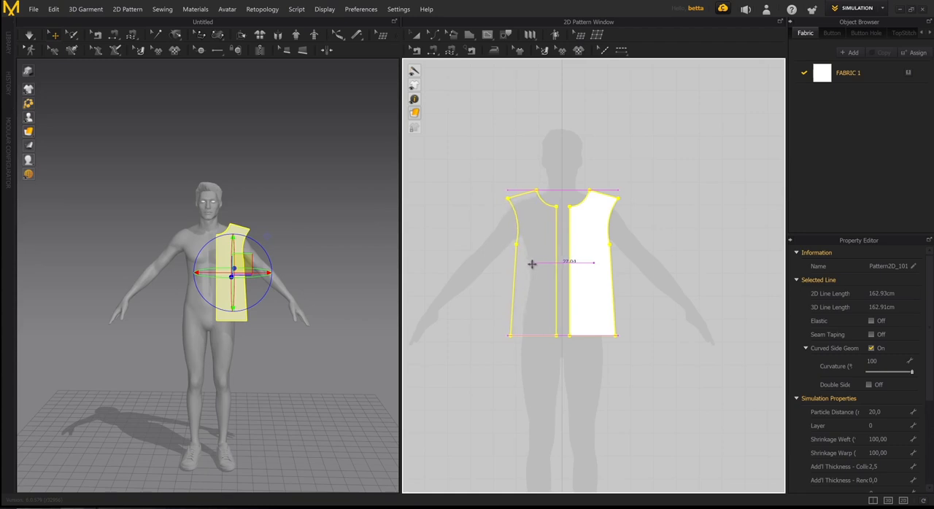
left_click(531, 264)
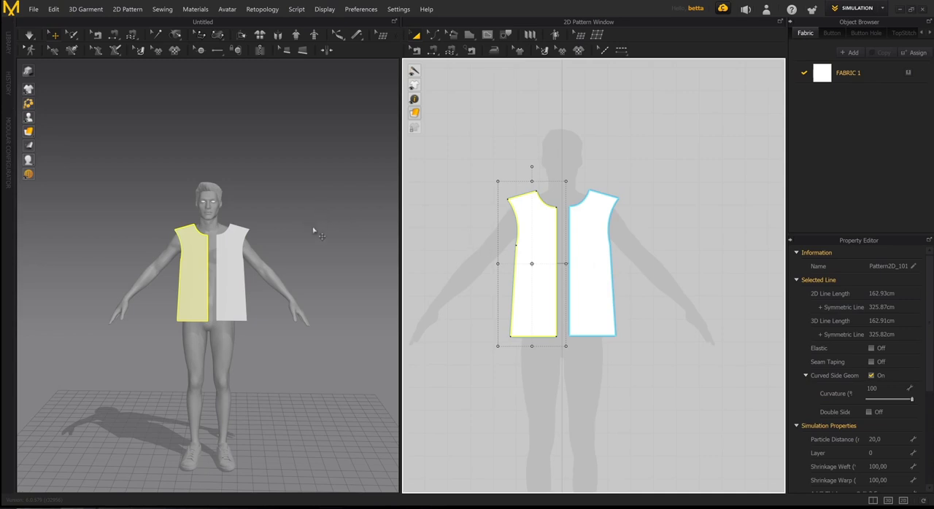
- Move the mirrored half-torso piece slightly outward from the avatar's centre in the 3D window and deselect it
scroll(305, 235, "up", 5)
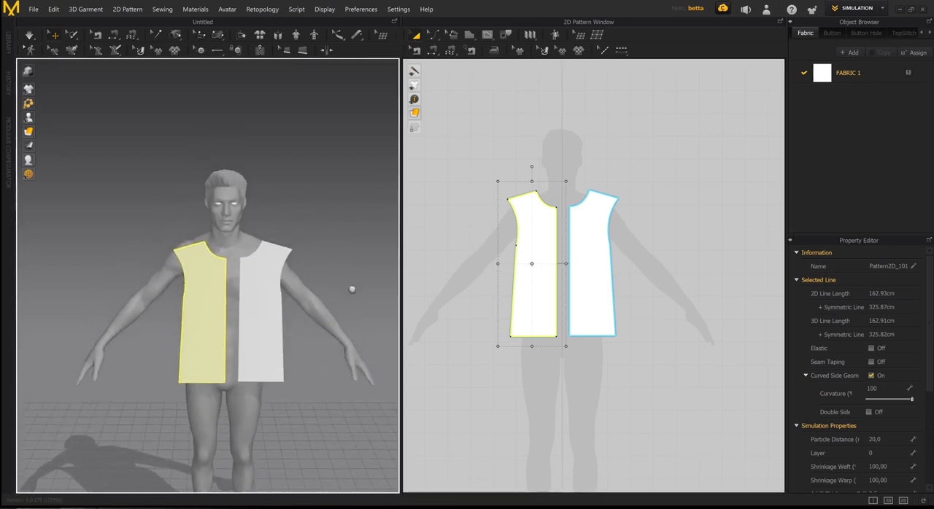
scroll(304, 271, "up", 5)
left_click(211, 242)
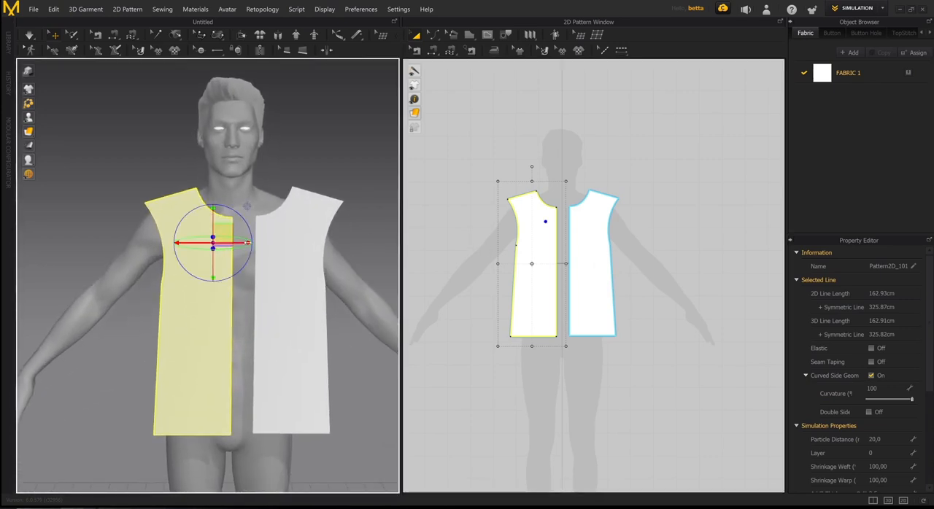
left_click_drag(238, 243, 226, 242)
mouse_move(278, 250)
right_mouse_down()
mouse_move(226, 252)
mouse_move(280, 241)
right_mouse_up()
scroll(280, 241, "down", 3)
scroll(606, 235, "down", 1)
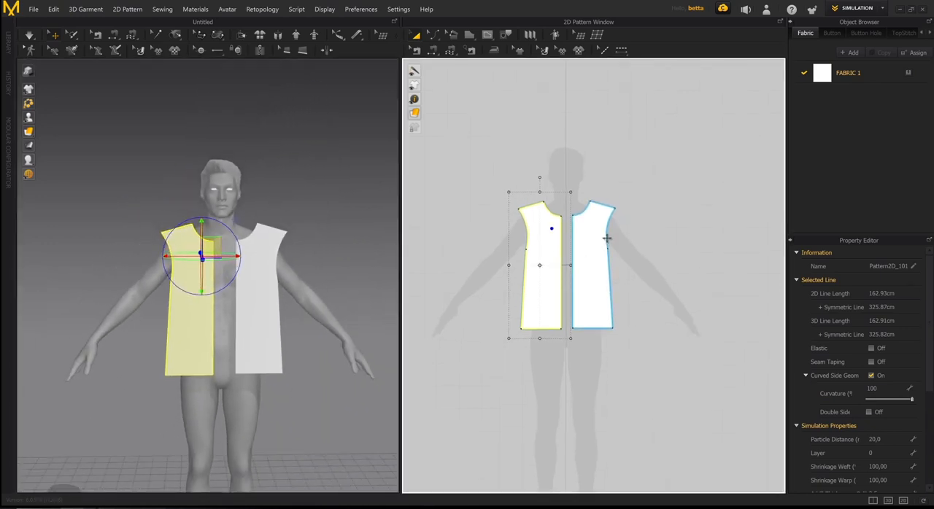
middle_click_drag(606, 238, 593, 232)
left_click(613, 138)
- Copy both half-torso pieces together and paste the pair beside the originals at the same height in the 2D pattern window
scroll(591, 229, "up", 4)
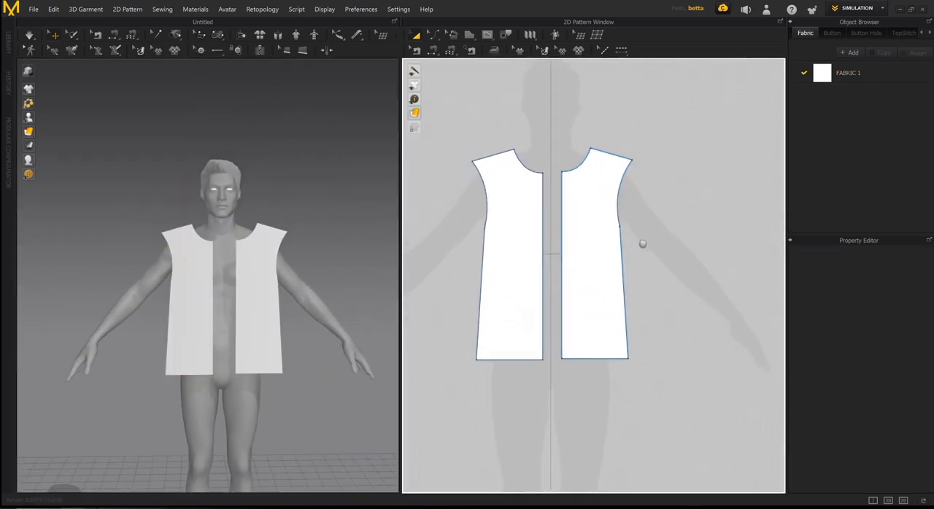
left_click(602, 173)
left_click(535, 215)
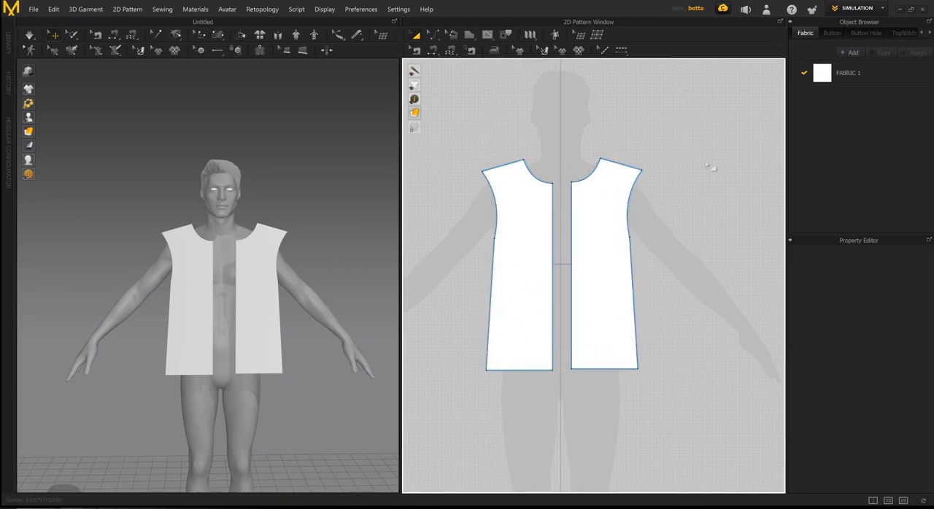
scroll(657, 219, "down", 3)
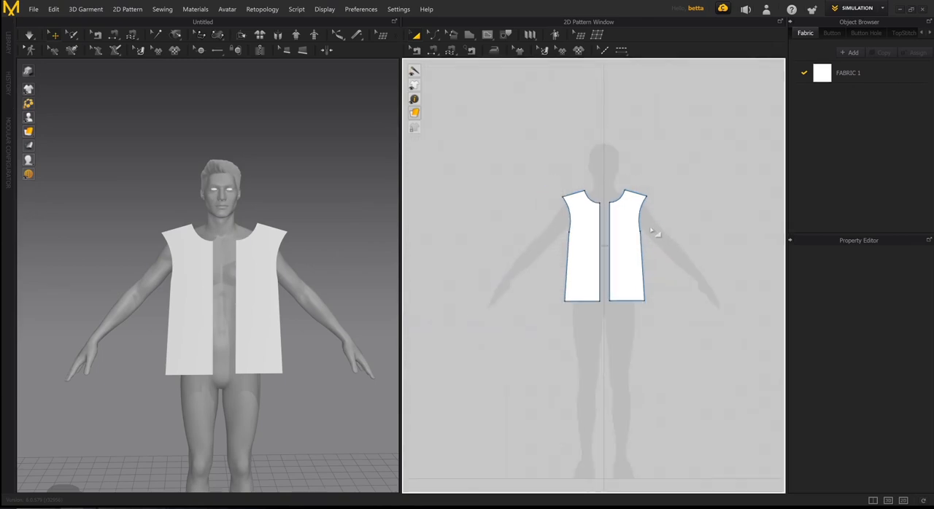
middle_click_drag(646, 242, 596, 227)
scroll(572, 210, "down", 2)
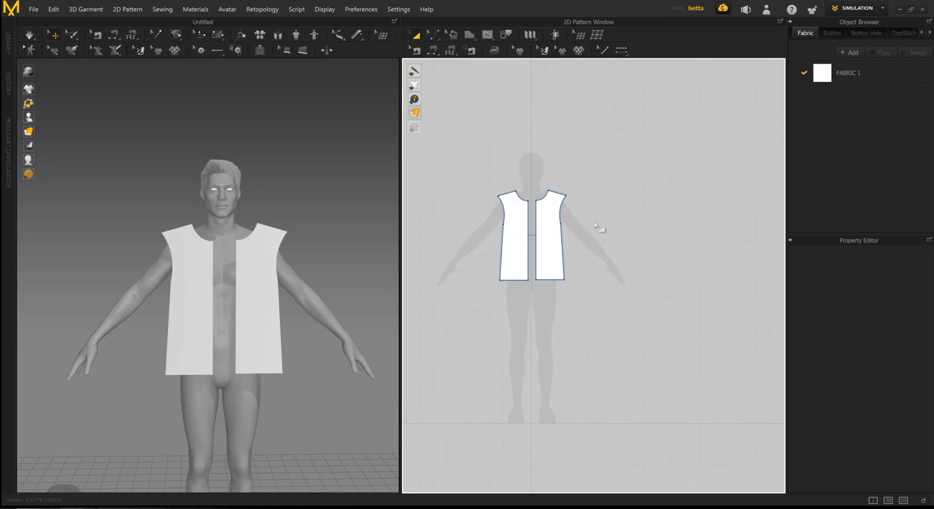
mouse_move(260, 306)
right_mouse_down()
mouse_move(179, 312)
mouse_move(242, 298)
mouse_move(278, 303)
mouse_move(272, 299)
right_mouse_up()
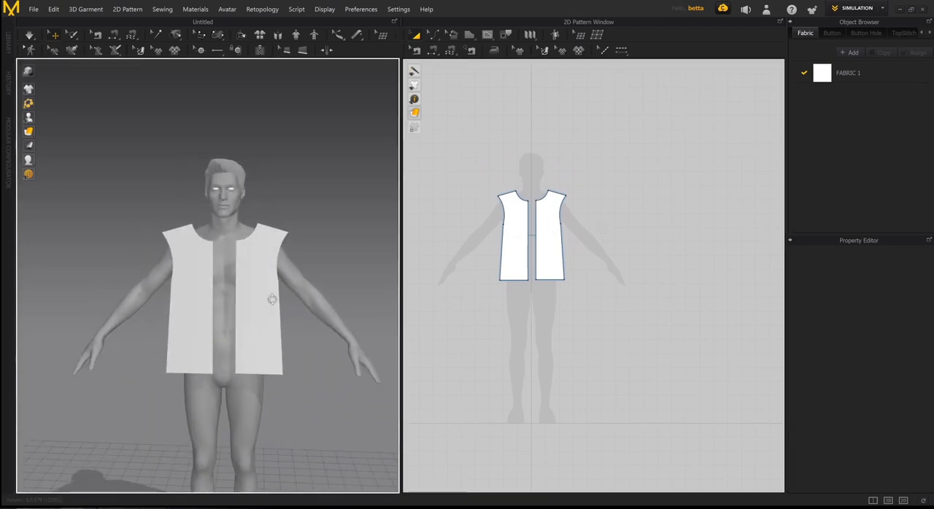
left_click(520, 237)
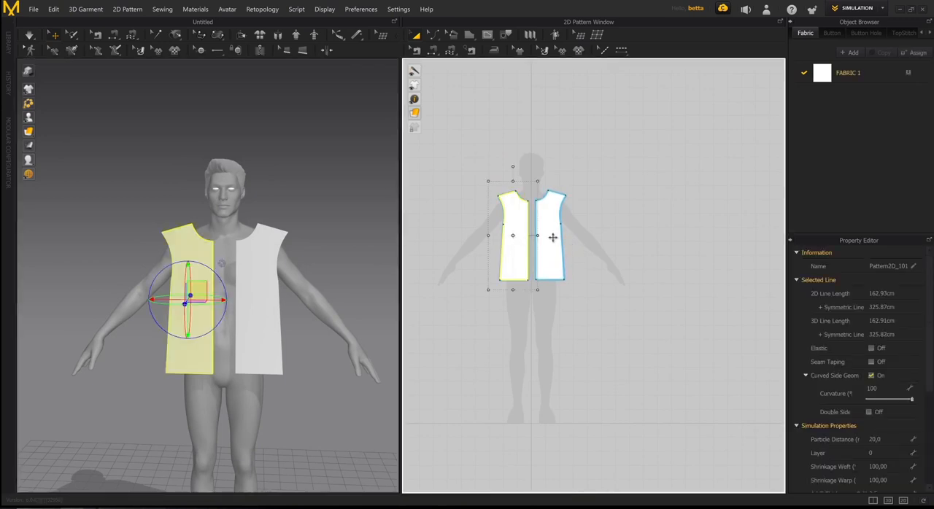
left_click(552, 237, "shift")
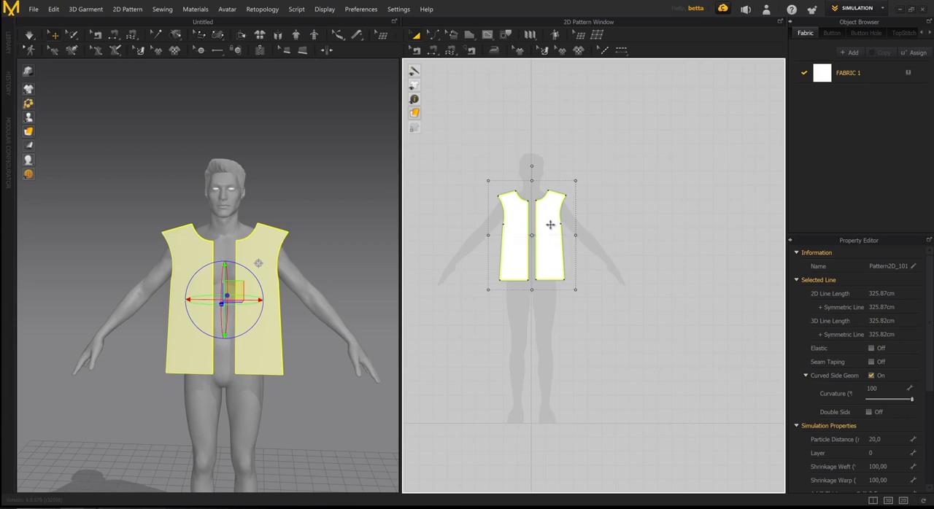
key("ctrl+v")
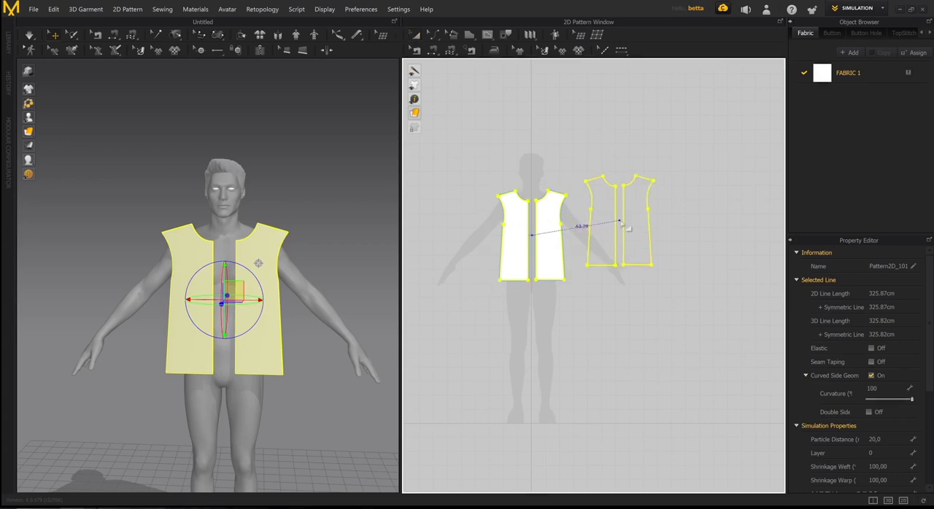
left_click(639, 243)
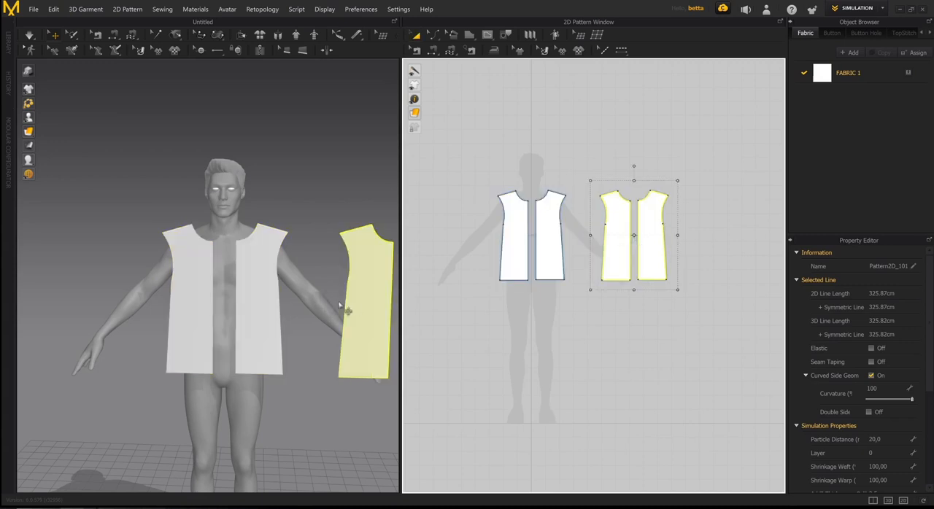
- Examine from the side and front how the pasted pieces sit relative to the avatar and the original pieces in 3D
right_click_drag(345, 310, 231, 304)
right_click_drag(325, 301, 267, 288)
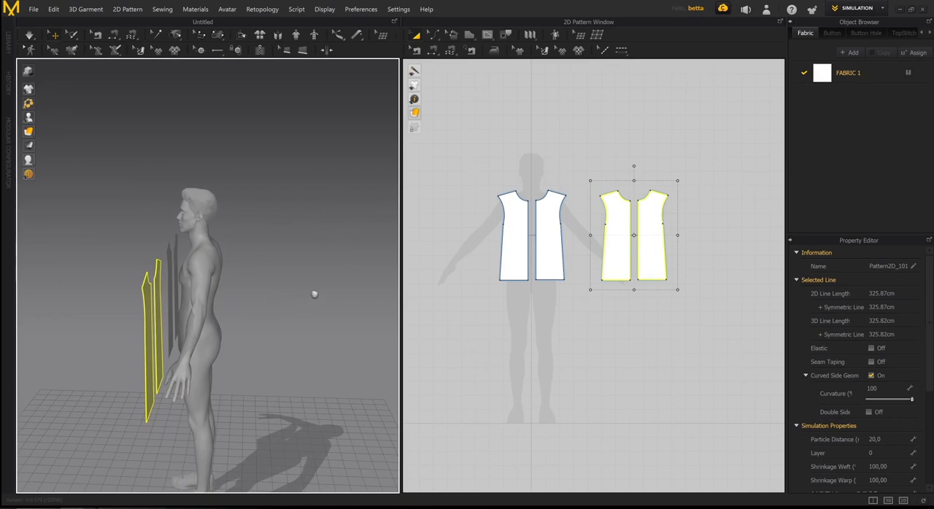
right_click_drag(313, 292, 285, 278)
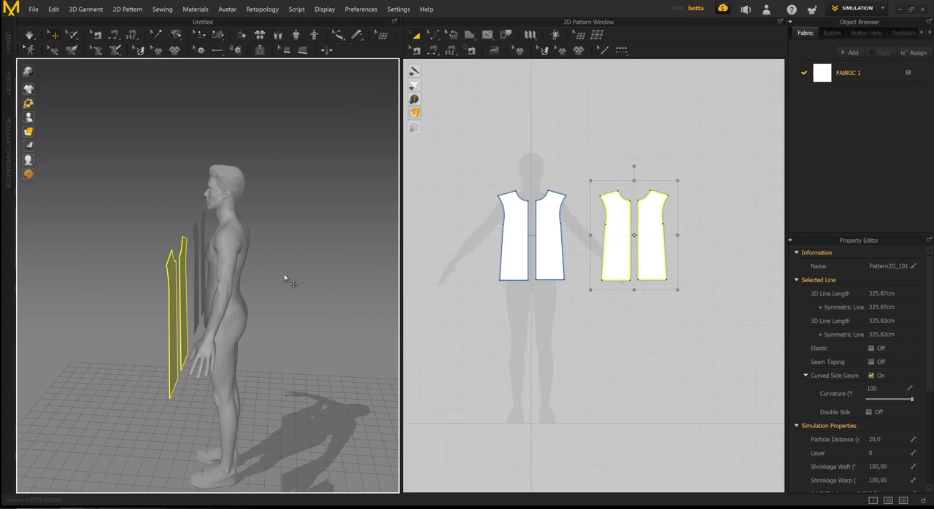
right_click_drag(260, 286, 218, 289)
scroll(182, 250, "up", 3)
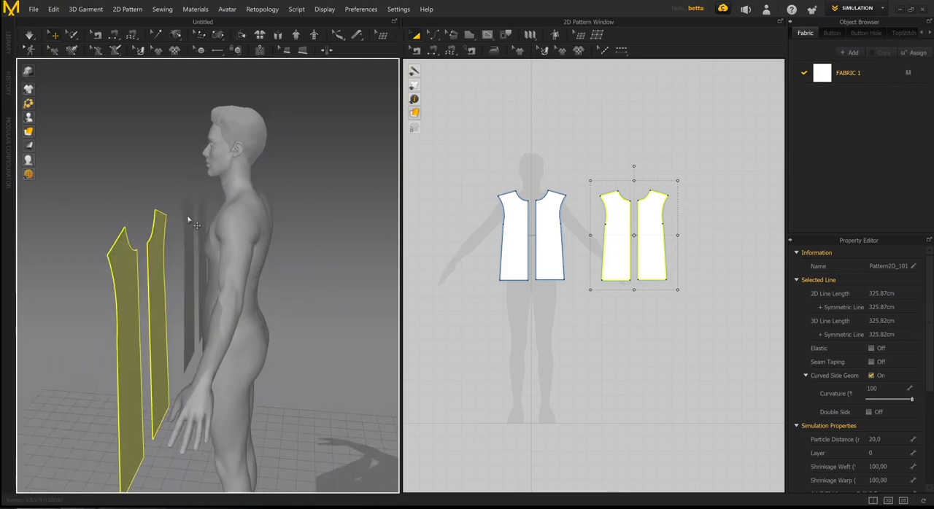
right_click_drag(205, 255, 212, 240)
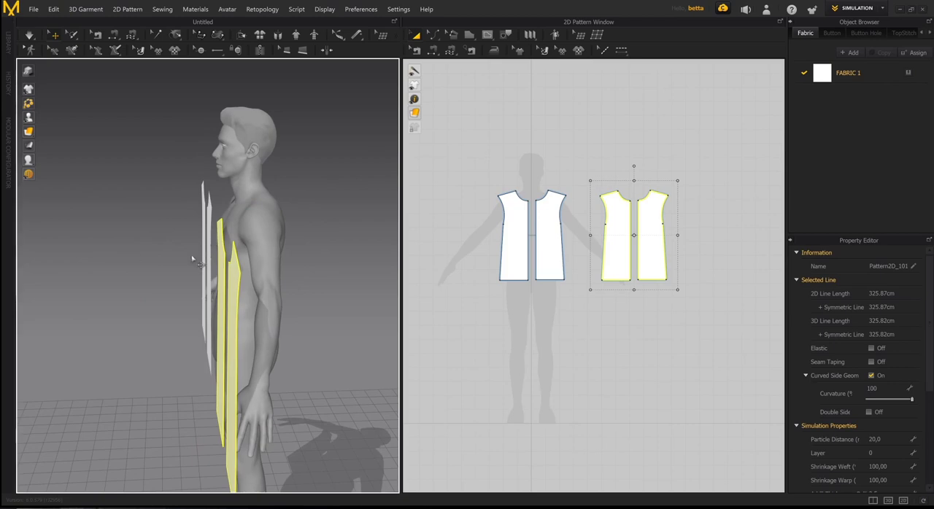
right_click_drag(182, 279, 162, 217)
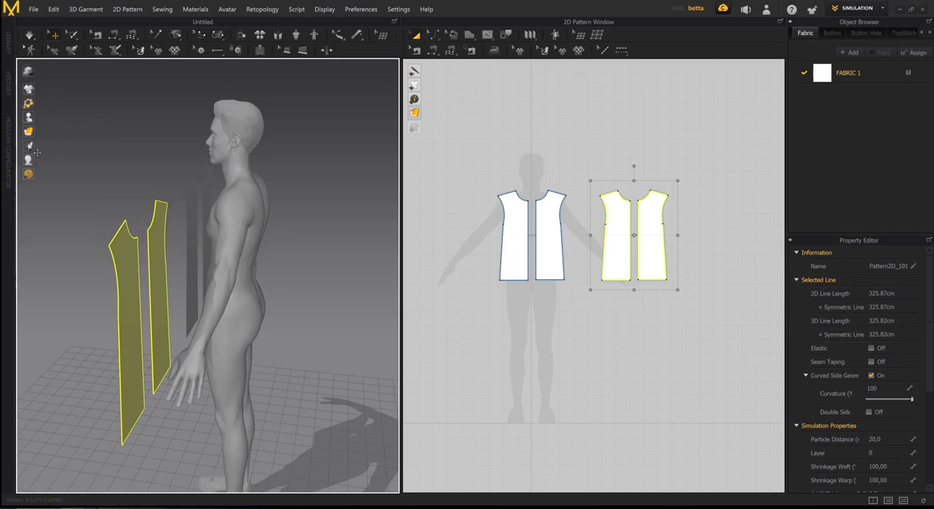
- Switch the 3D garment from Textured Surface to another surface display style and inspect both faces of the deselected pattern pieces
mouse_move(30, 135)
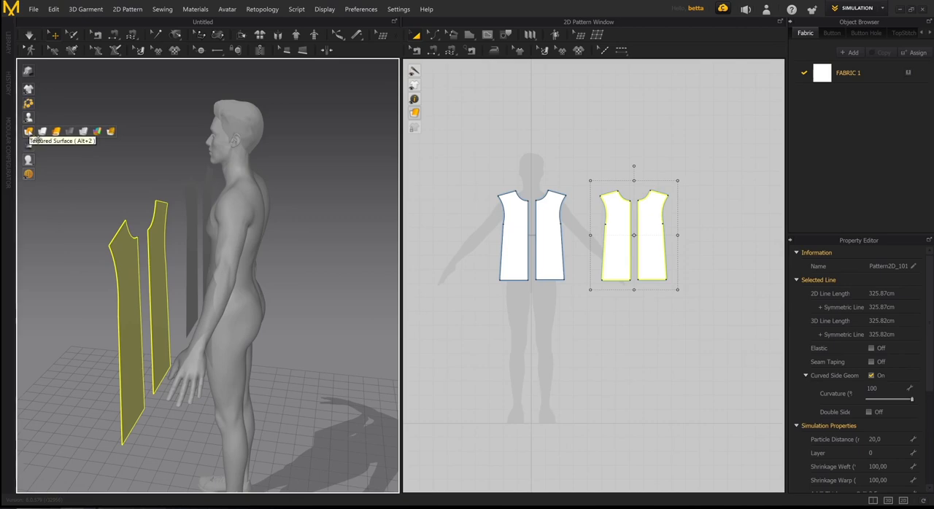
left_click(67, 132)
mouse_move(317, 189)
right_mouse_down()
mouse_move(325, 159)
mouse_move(241, 225)
mouse_move(190, 227)
mouse_move(202, 226)
mouse_move(206, 205)
right_mouse_up()
scroll(274, 198, "up", 5)
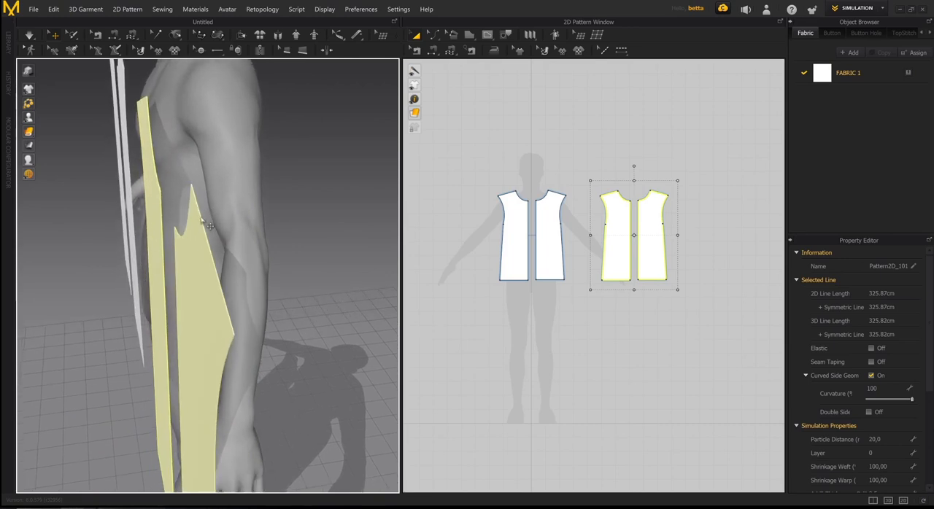
right_click_drag(202, 242, 299, 235)
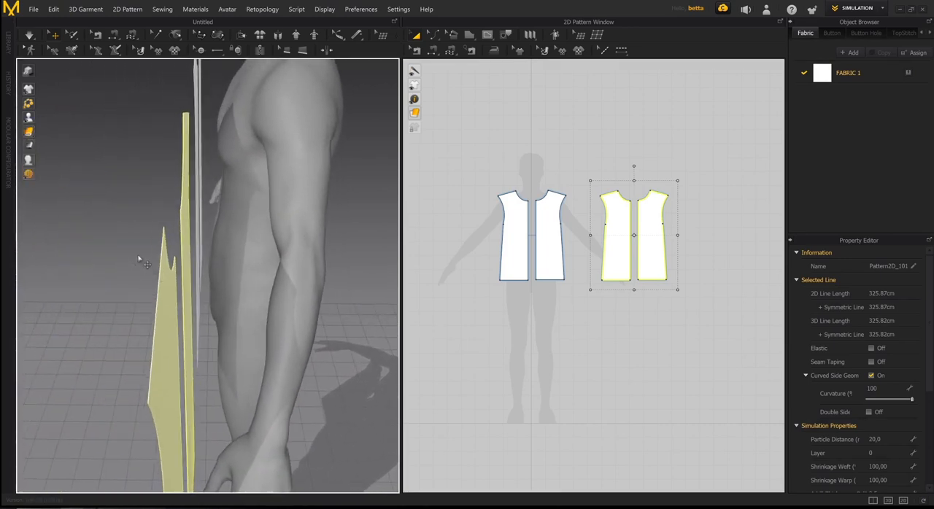
scroll(168, 320, "down", 5)
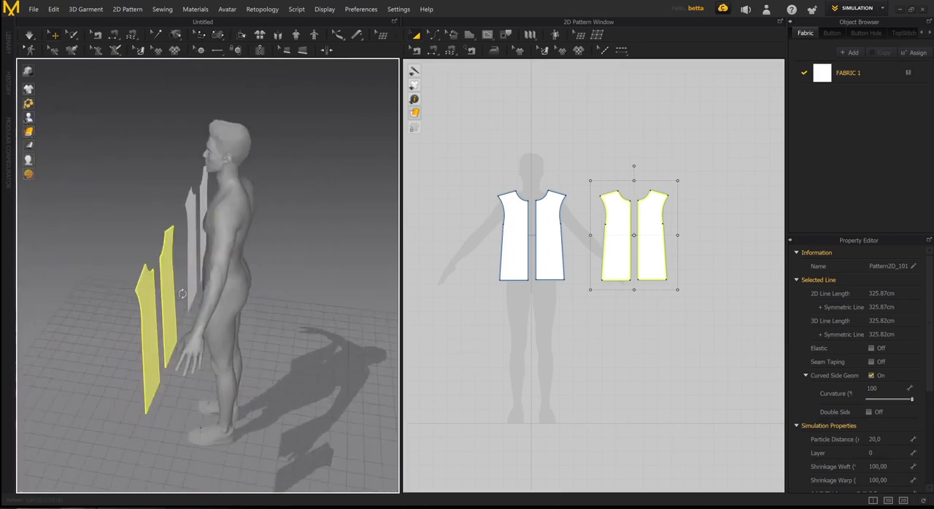
right_click_drag(186, 306, 189, 288)
left_click(309, 196)
right_click_drag(309, 196, 286, 220)
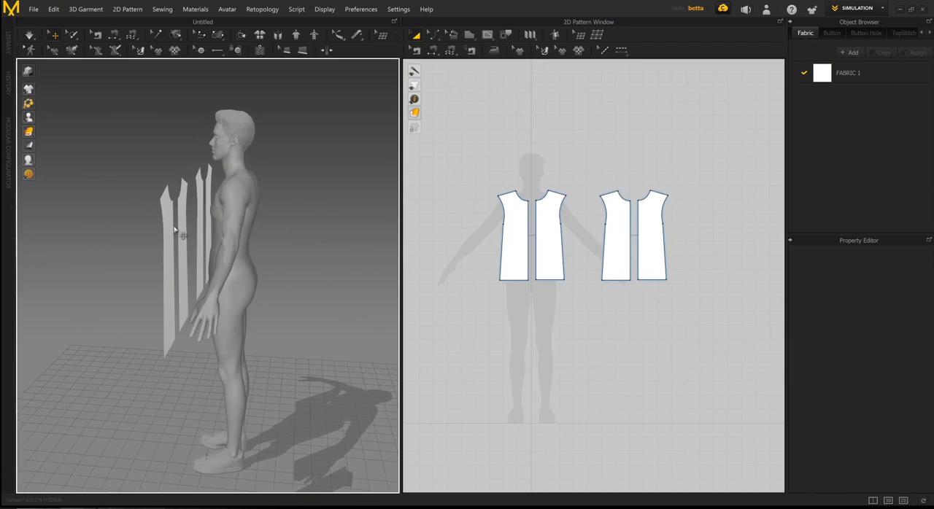
right_click_drag(194, 230, 155, 251)
right_click_drag(142, 252, 123, 256)
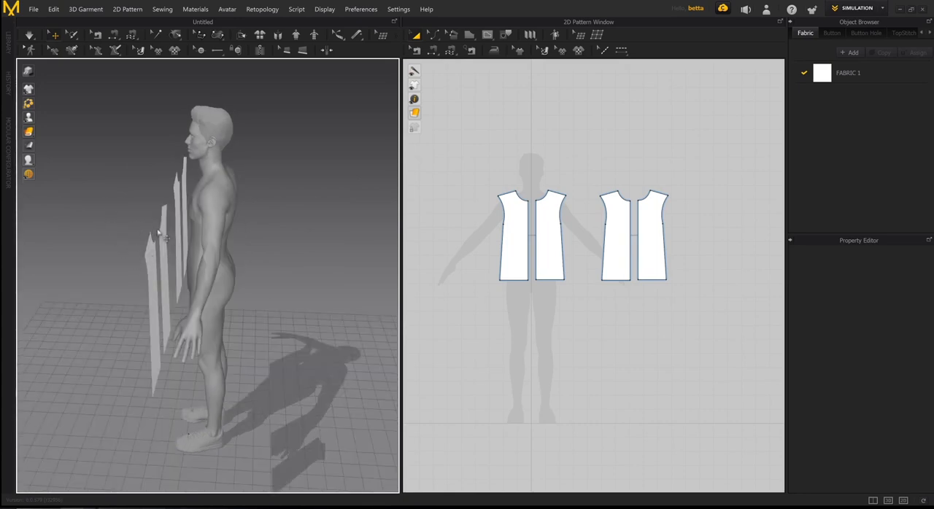
right_click_drag(159, 221, 168, 275)
scroll(222, 275, "down", 2)
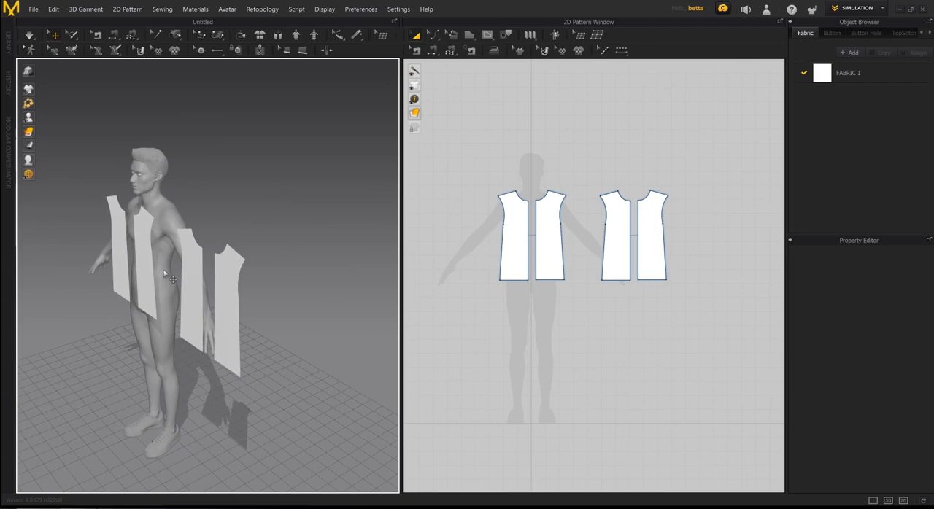
- Restore the Textured Surface display for the garment in the 3D window
mouse_move(32, 134)
right_click_drag(233, 254, 209, 249)
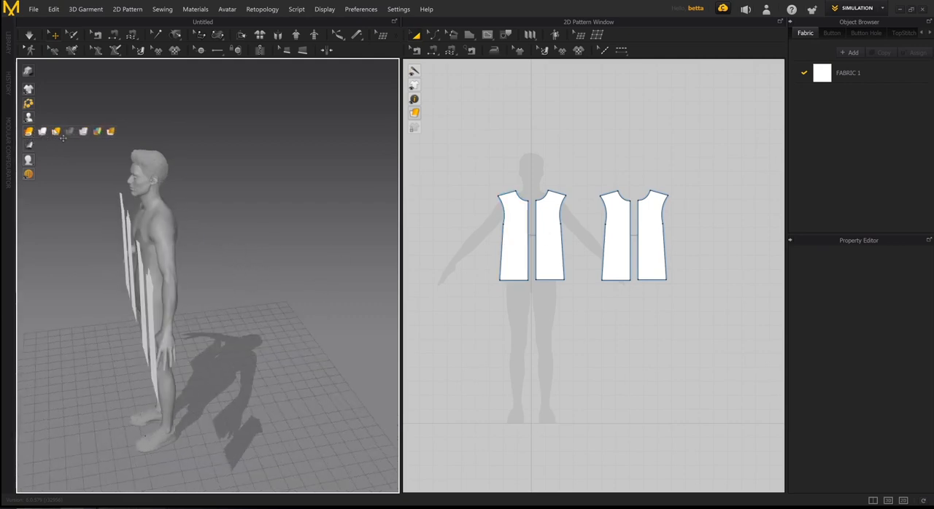
left_click(58, 133)
mouse_move(183, 271)
right_mouse_down()
mouse_move(226, 257)
mouse_move(176, 264)
right_mouse_up()
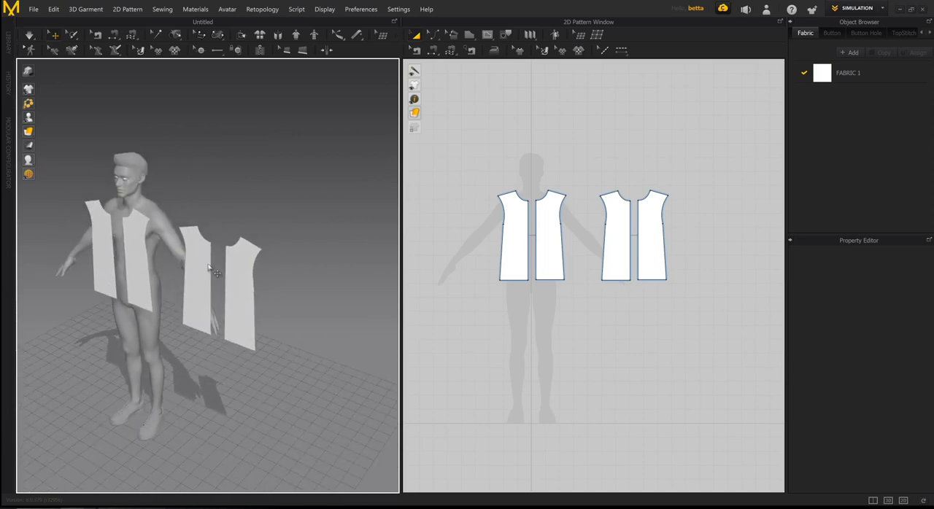
- Select both copied half-torso pieces and move them together behind the avatar, placing them across his back in 3D
left_click(241, 299)
right_click_drag(247, 306, 196, 319)
left_click_drag(196, 318, 193, 288)
right_click_drag(212, 320, 188, 312)
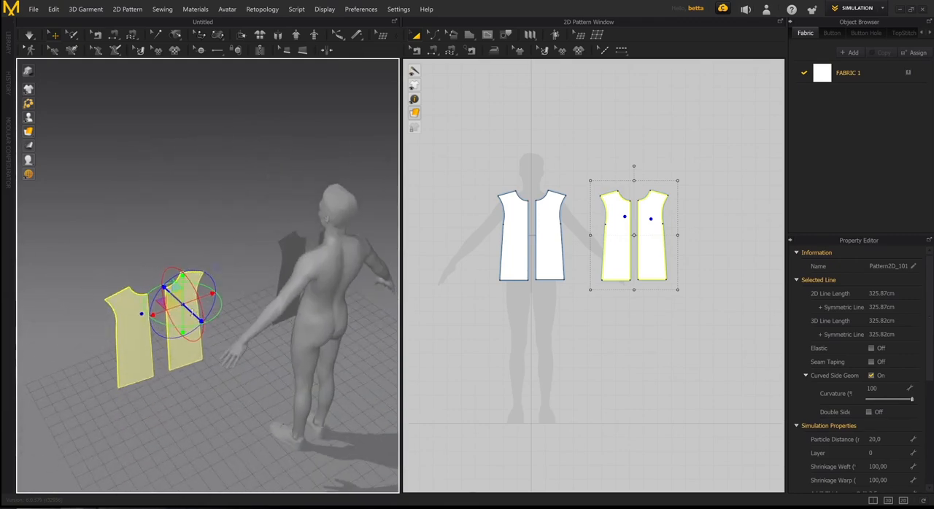
left_click_drag(194, 319, 225, 353)
left_click_drag(265, 321, 391, 273)
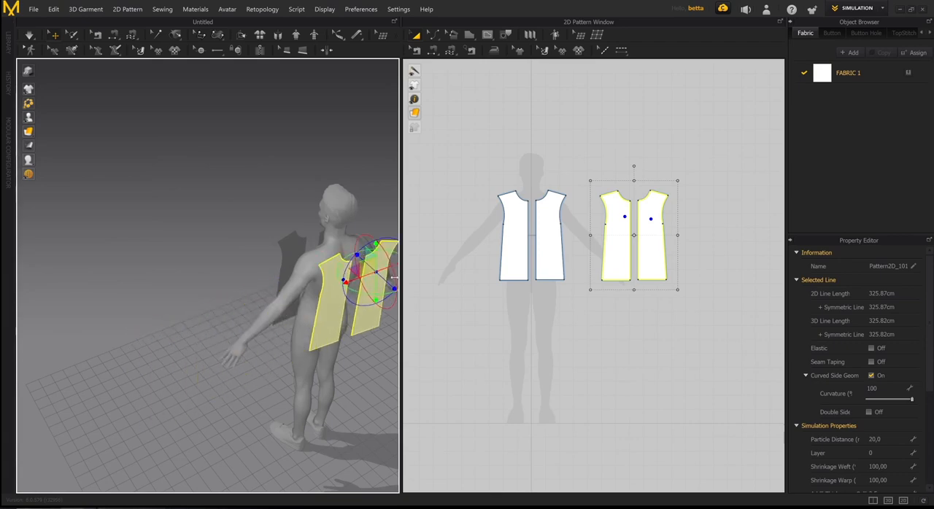
middle_click_drag(391, 273, 319, 298)
right_click_drag(320, 297, 257, 312)
key("8")
key("f")
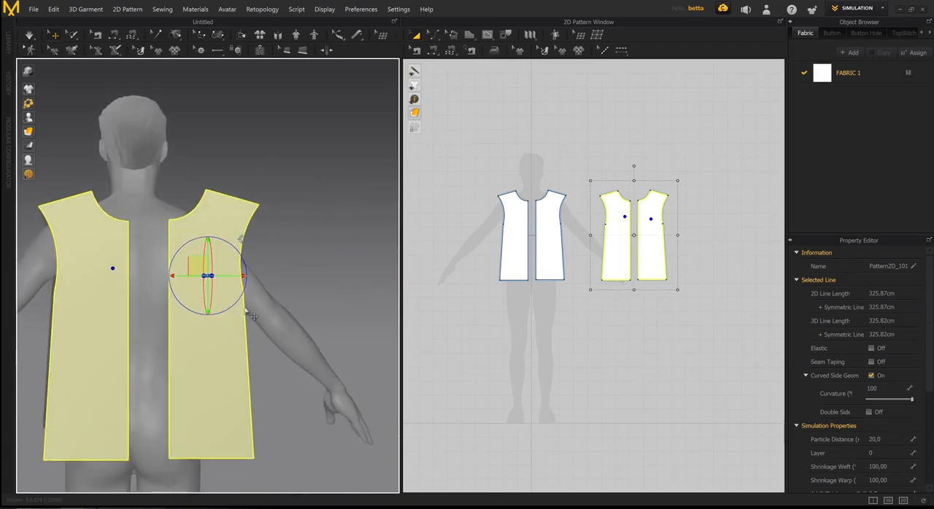
right_click_drag(117, 292, 129, 327)
scroll(230, 321, "down", 2)
middle_click_drag(129, 328, 168, 330)
right_click_drag(168, 329, 174, 326)
- Inspect the back pieces and the front pieces from behind, front and side to compare their placement around the avatar
left_click(327, 207)
left_click(249, 266)
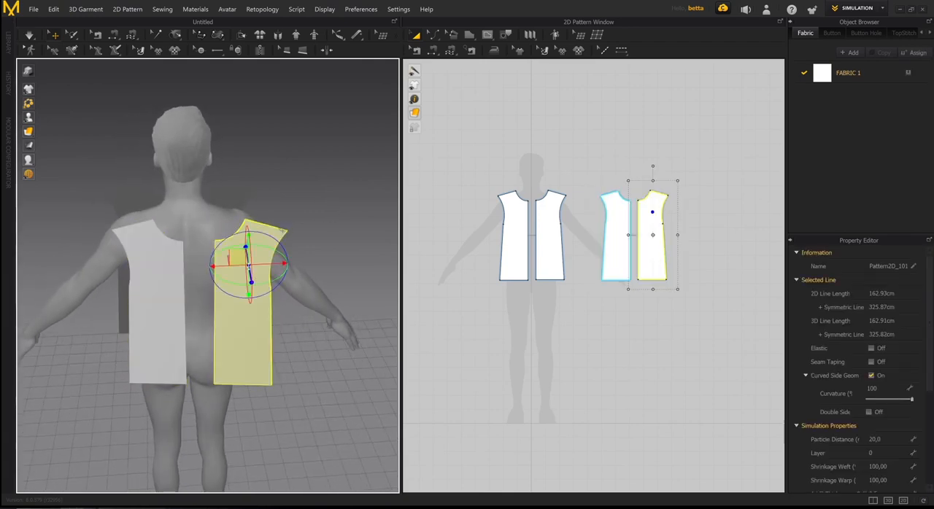
right_click_drag(212, 293, 213, 265)
left_click(534, 208)
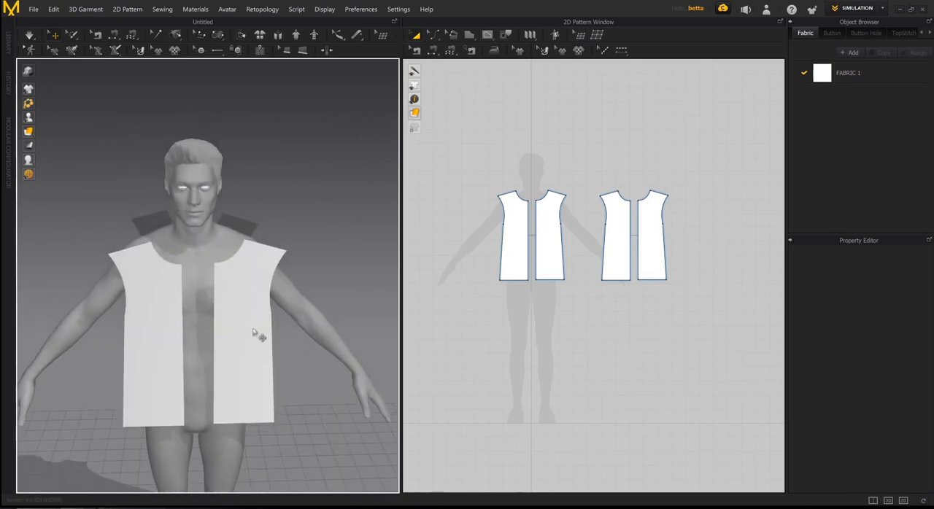
right_click_drag(253, 332, 238, 257)
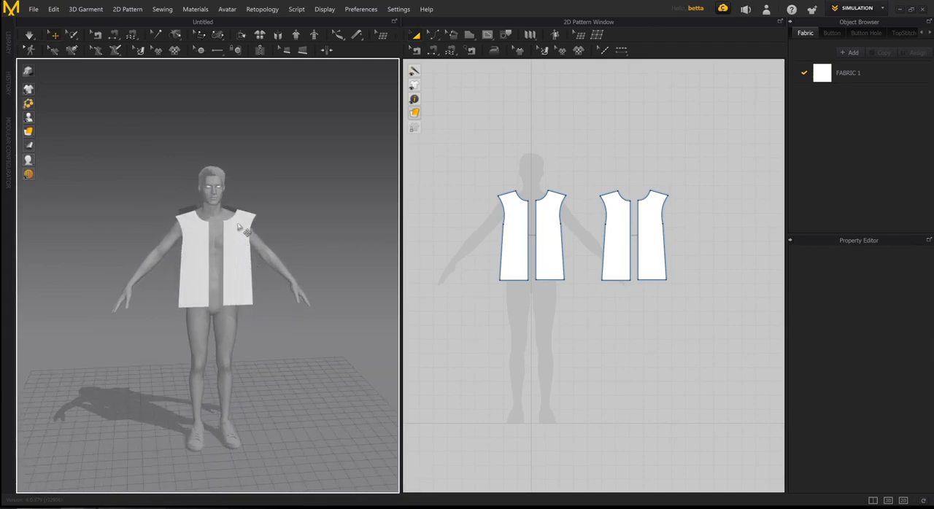
right_click_drag(234, 231, 201, 232)
scroll(232, 229, "up", 5)
middle_click_drag(200, 232, 252, 256)
scroll(241, 258, "down", 3)
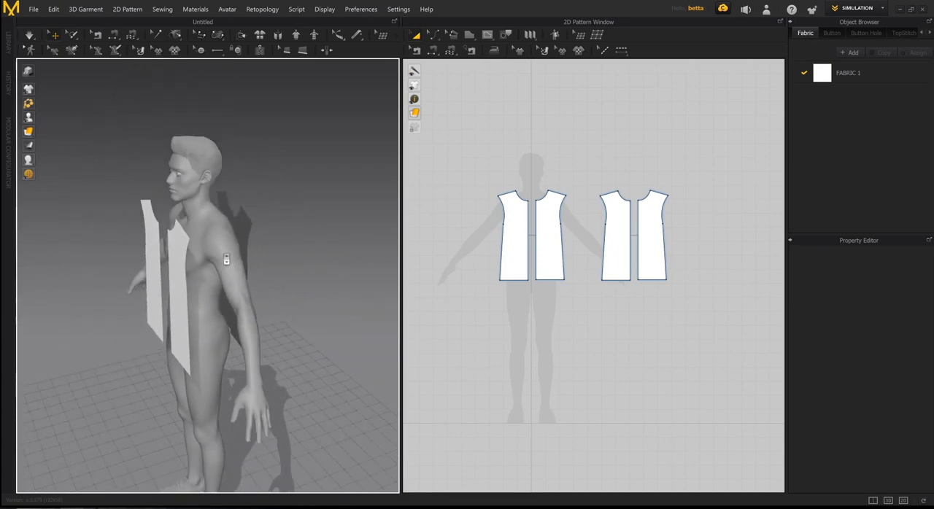
mouse_move(225, 261)
right_mouse_down()
mouse_move(301, 259)
mouse_move(206, 260)
mouse_move(241, 259)
mouse_move(211, 258)
mouse_move(240, 248)
right_mouse_up()
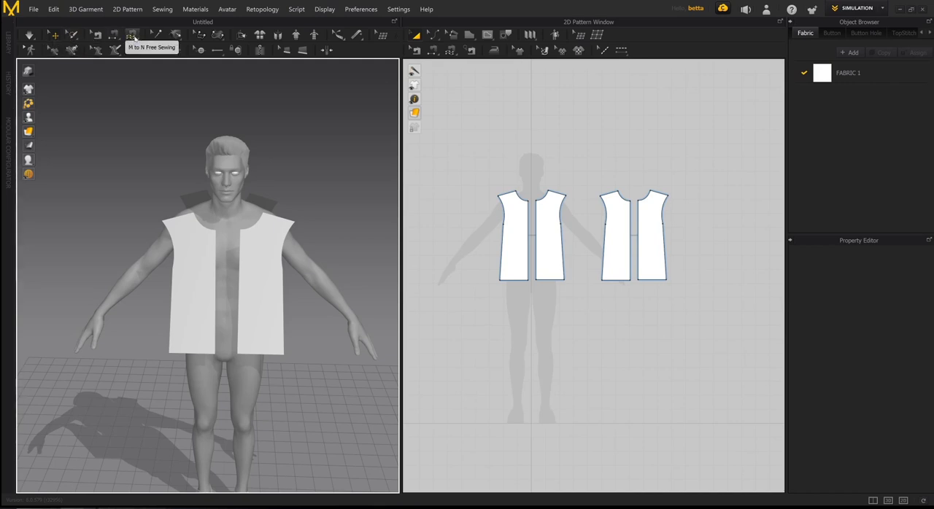
- Set the simulation quality to Normal (Default)
left_click(135, 38)
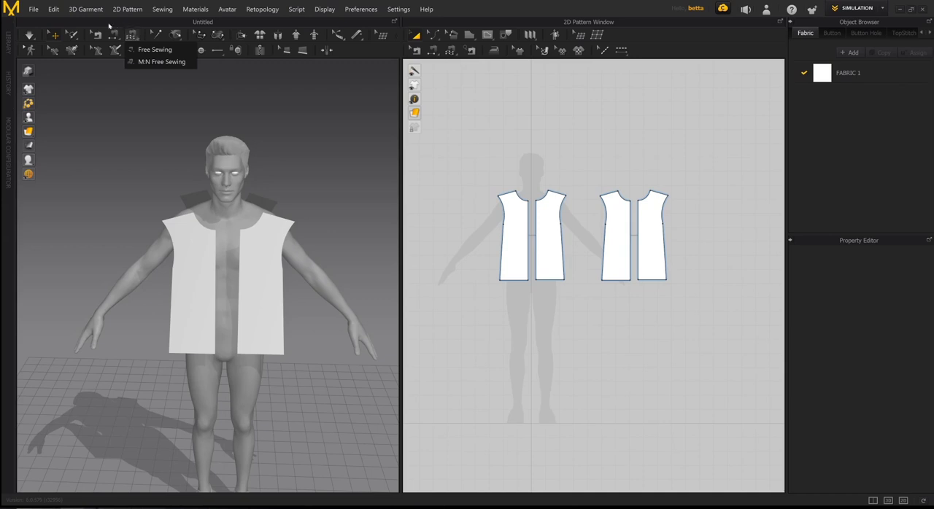
left_click(30, 36)
left_click(30, 35)
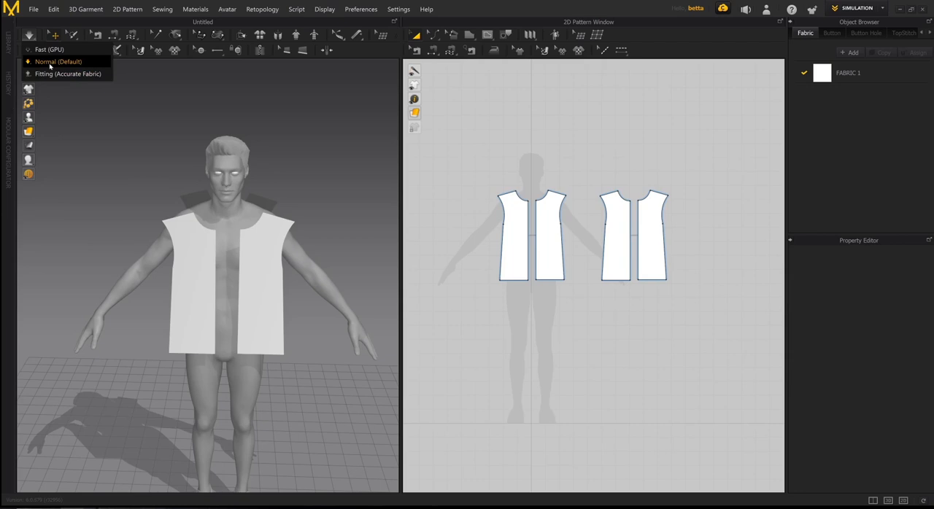
left_click(53, 62)
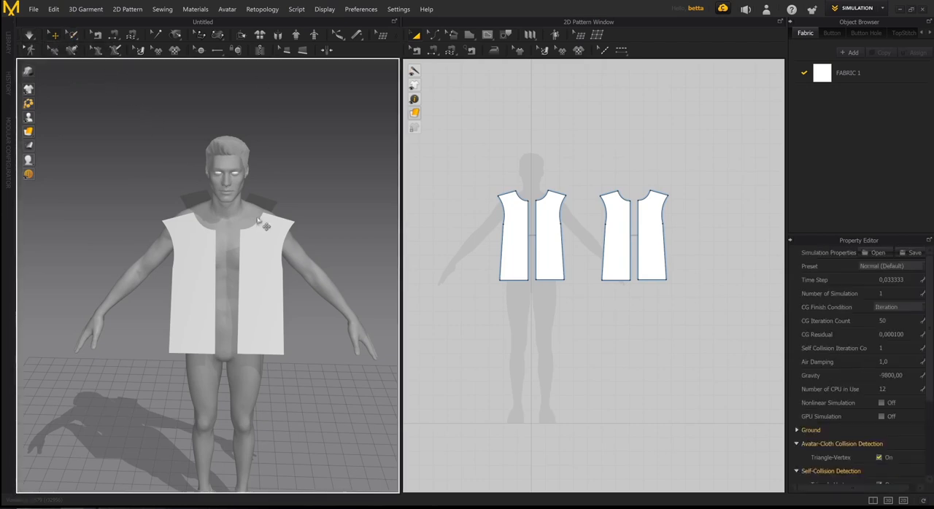
- Run the simulation on the unsewn front and back pieces
right_click_drag(250, 235, 204, 231)
scroll(201, 227, "down", 4)
middle_click_drag(183, 215, 193, 185)
right_click_drag(193, 184, 270, 192)
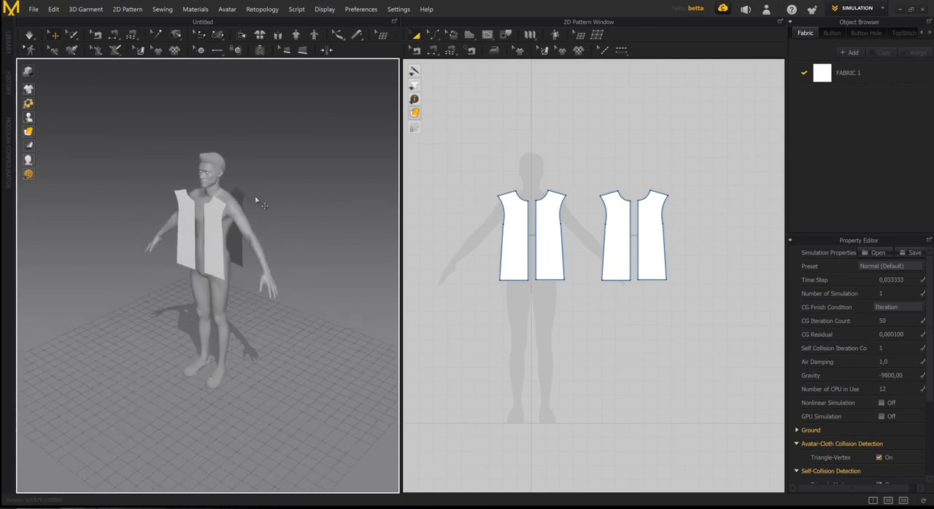
key("space")
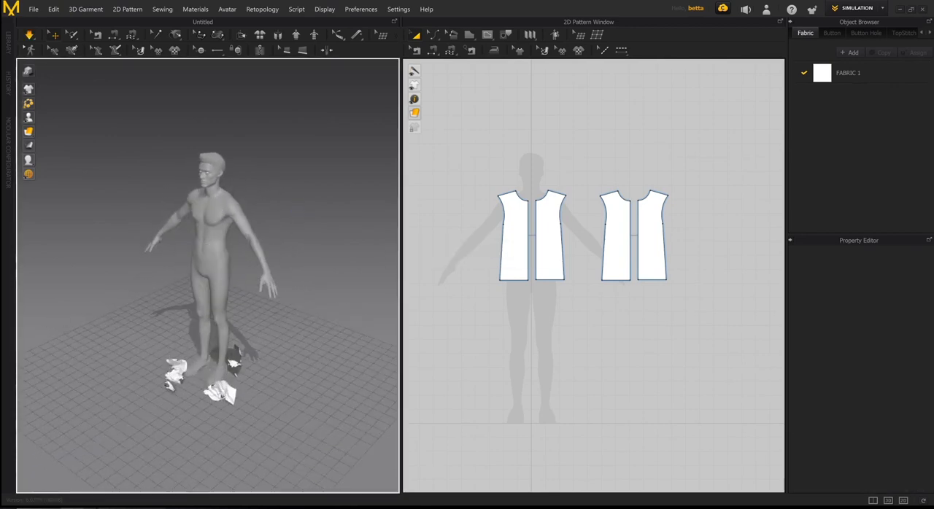
- Examine the simulated pieces around the avatar's feet from several angles and stop the simulation
right_click_drag(277, 372, 204, 349)
scroll(252, 361, "up", 3)
middle_click_drag(254, 362, 265, 393)
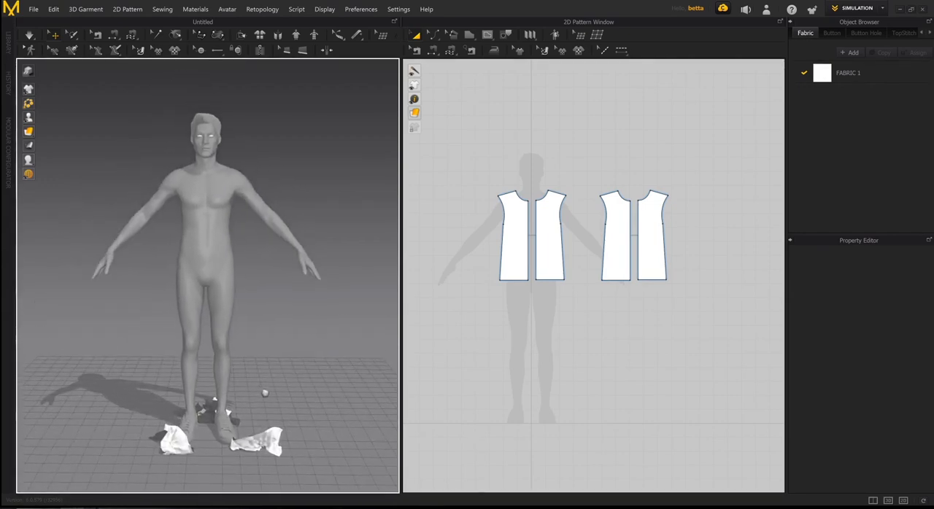
right_click_drag(265, 393, 226, 385)
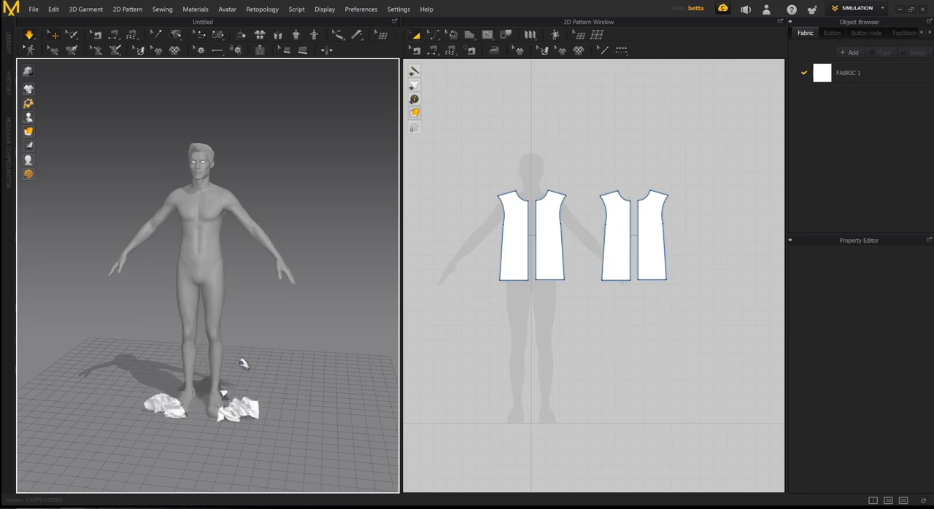
middle_click_drag(245, 363, 256, 306)
right_click_drag(256, 307, 217, 368)
key("space")
scroll(224, 374, "up", 6)
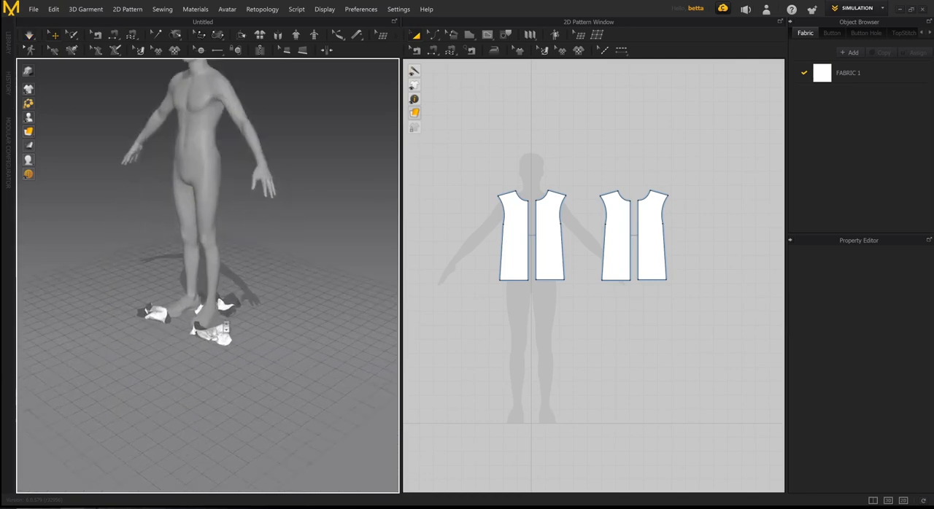
- Select all four pattern pieces and reset their 3D arrangement around the avatar
left_click(511, 233)
left_click(545, 240, "shift")
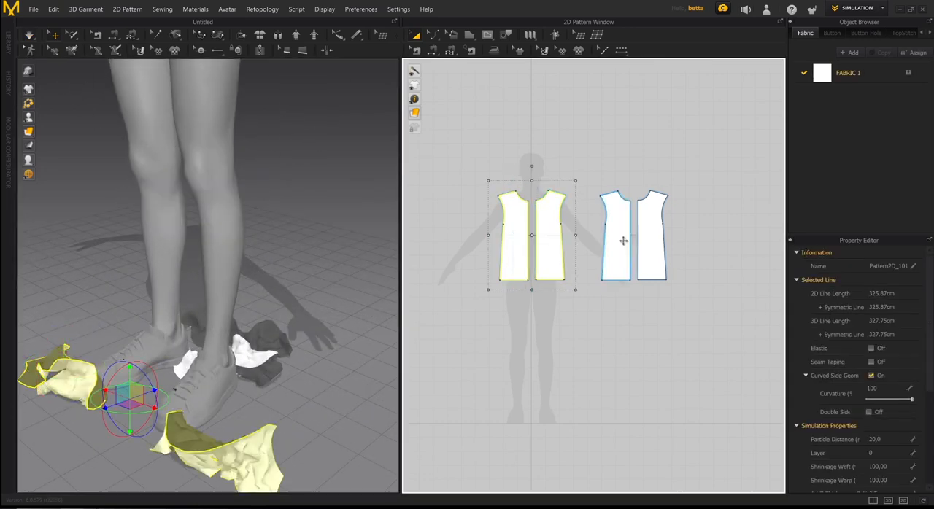
left_click(620, 241, "shift")
left_click(656, 241, "shift")
scroll(257, 294, "down", 4)
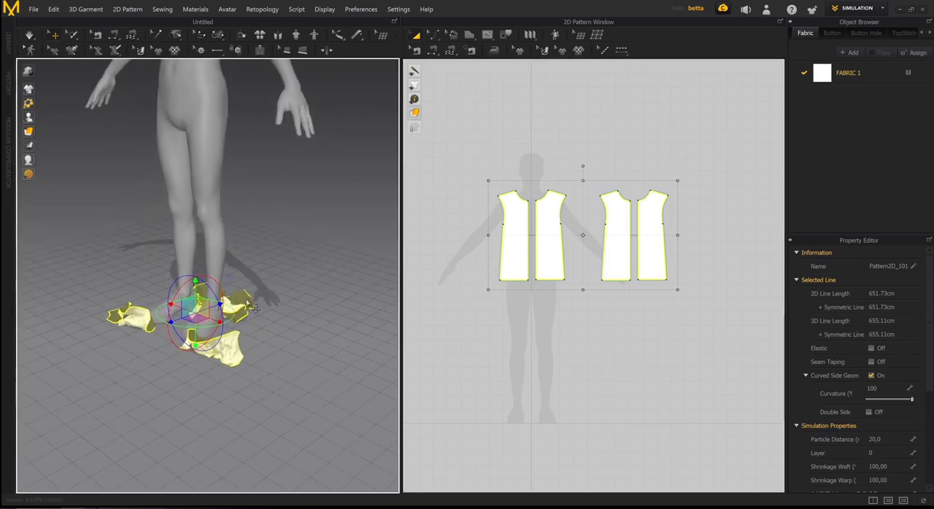
right_click(248, 305)
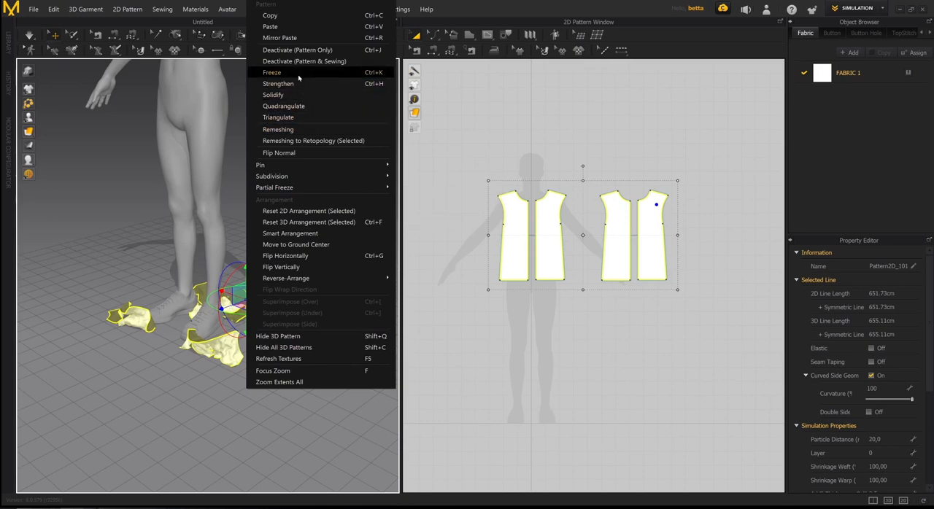
left_click(298, 225)
- Examine the rearranged pieces from the front and side of the avatar and clear the selection
scroll(248, 221, "down", 6)
middle_click_drag(244, 221, 271, 264)
mouse_move(273, 264)
right_mouse_down()
mouse_move(250, 269)
mouse_move(277, 284)
mouse_move(256, 284)
mouse_move(297, 240)
mouse_move(256, 237)
mouse_move(308, 220)
mouse_move(274, 247)
right_mouse_up()
scroll(252, 269, "up", 5)
left_click(308, 220)
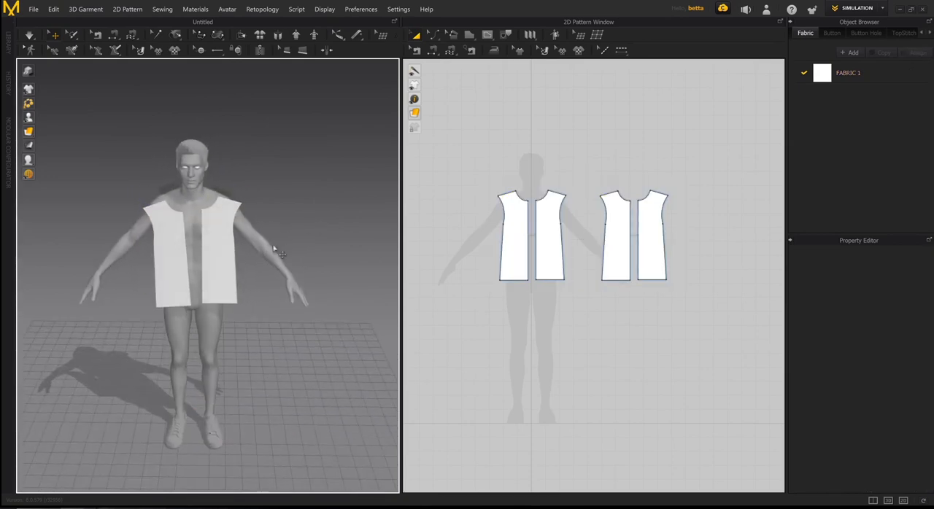
scroll(223, 221, "up", 5)
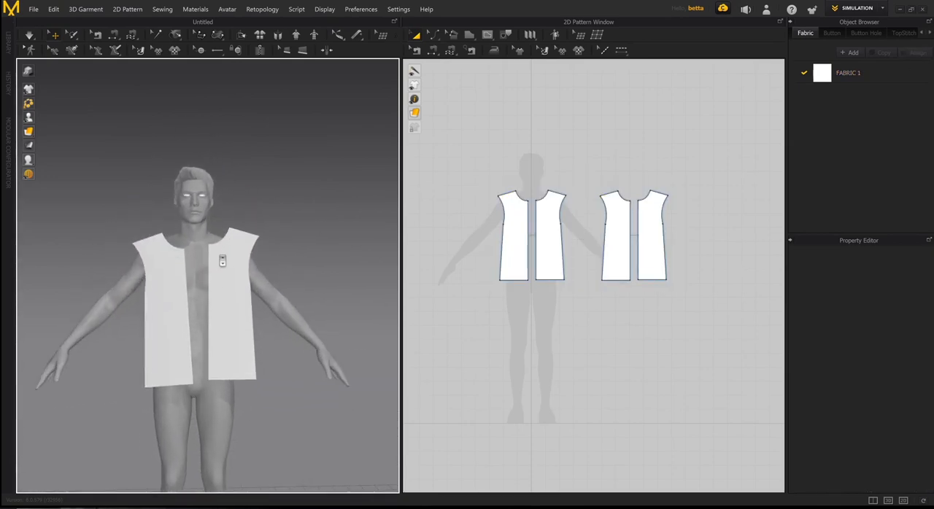
right_click_drag(223, 261, 188, 270)
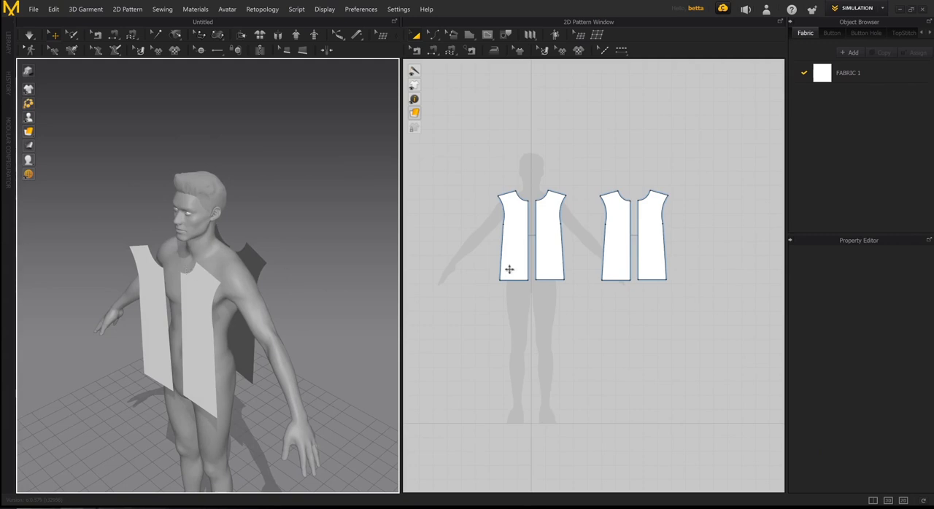
- Start Segment Sewing for the shoulder seam, approaching the shoulder edge of the front piece on the avatar's left side
scroll(475, 306, "up", 3)
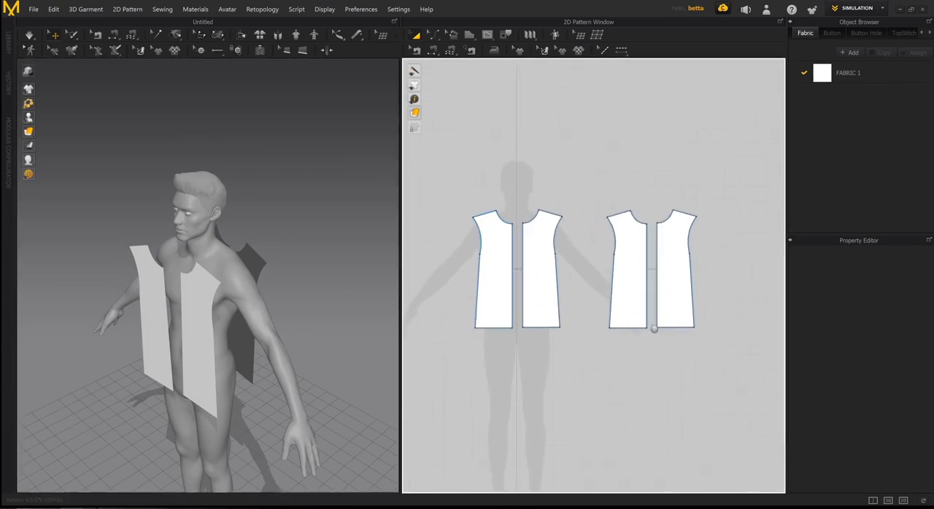
right_click_drag(654, 329, 649, 311)
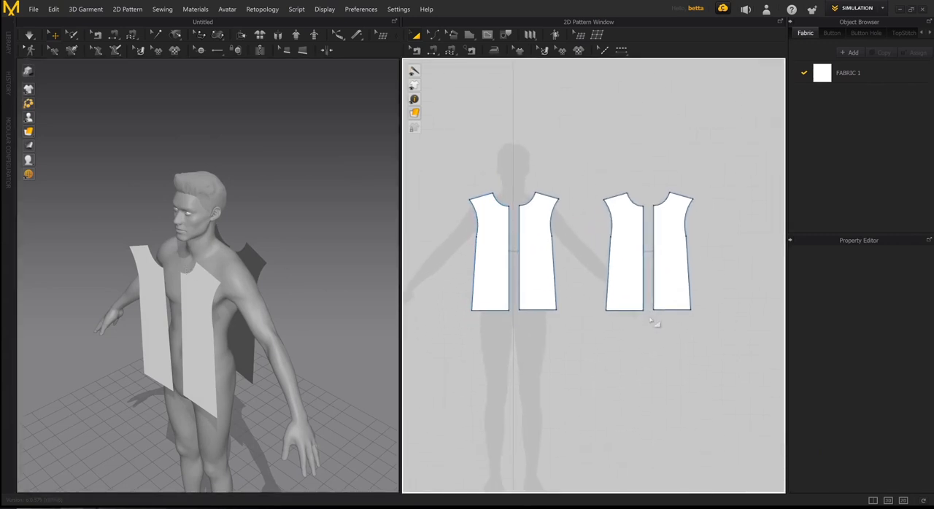
key("n")
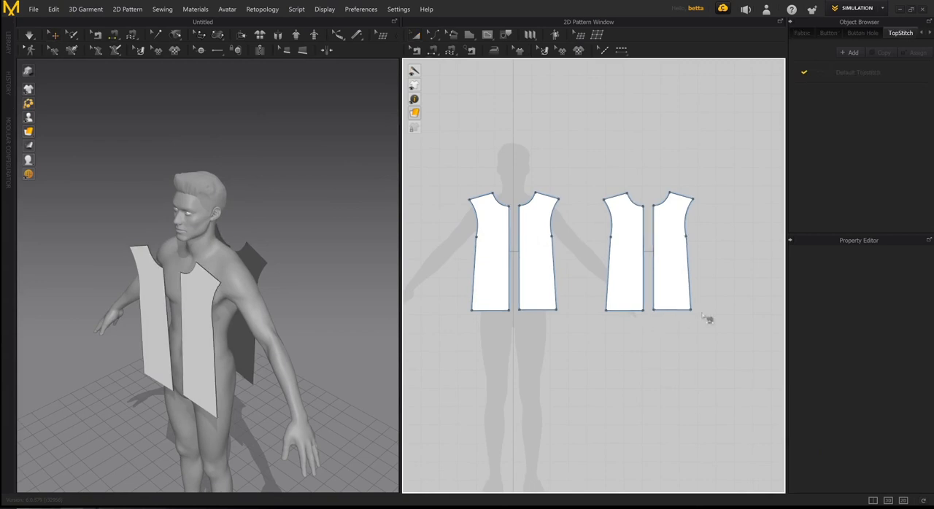
left_click(480, 196)
right_click_drag(307, 241, 209, 290)
scroll(266, 248, "up", 5)
scroll(265, 247, "down", 4)
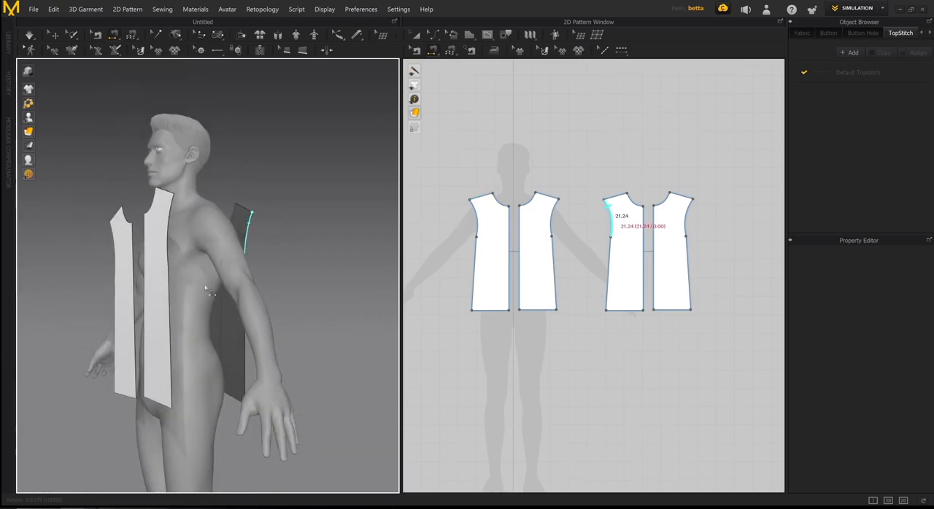
right_click_drag(266, 295, 242, 286)
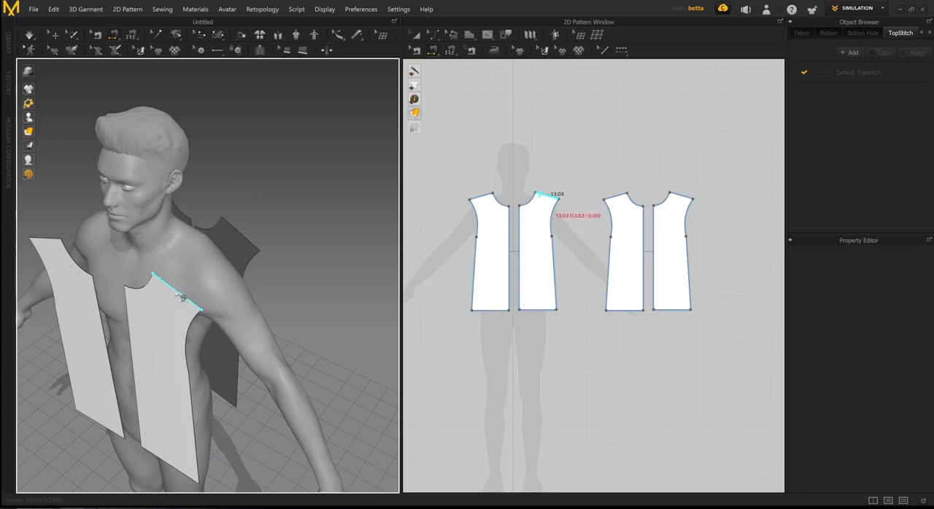
scroll(177, 294, "up", 1)
middle_click_drag(262, 284, 297, 271)
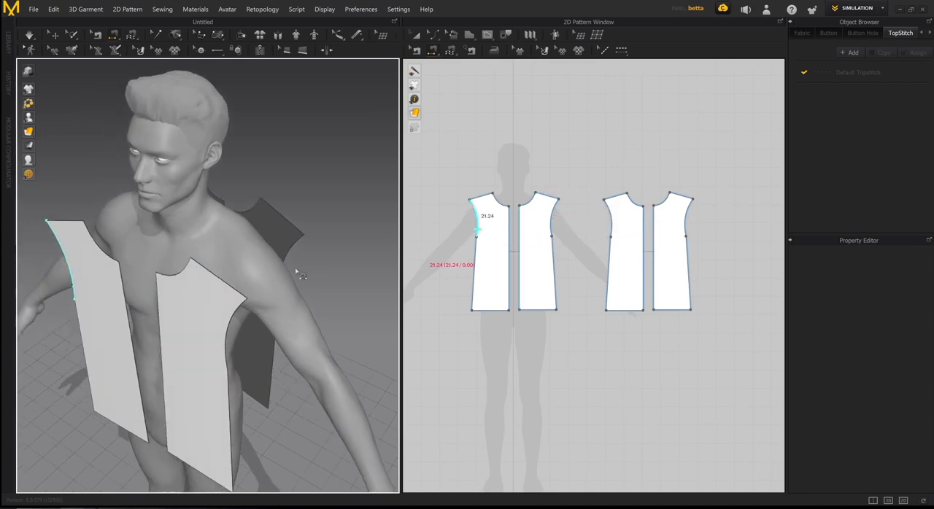
right_click_drag(296, 271, 294, 267)
middle_click_drag(294, 266, 293, 296)
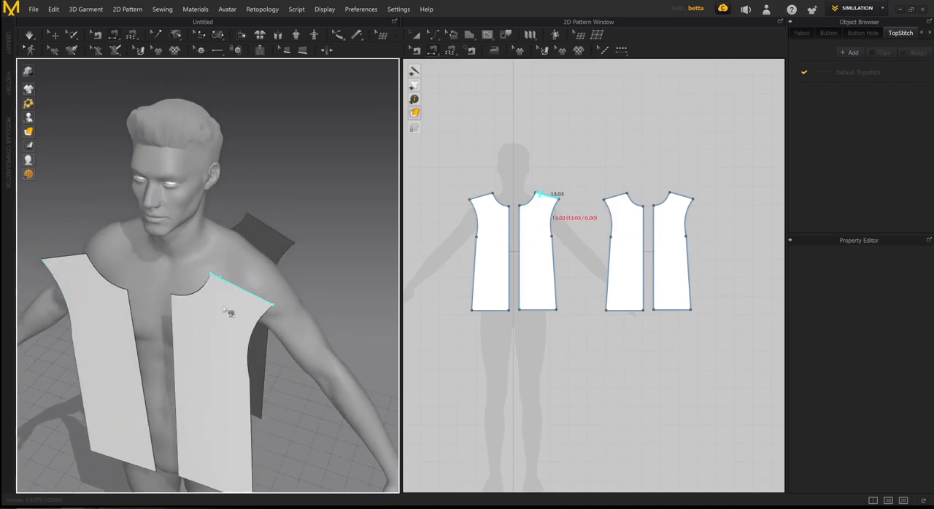
right_click_drag(225, 310, 194, 318)
scroll(201, 311, "up", 3)
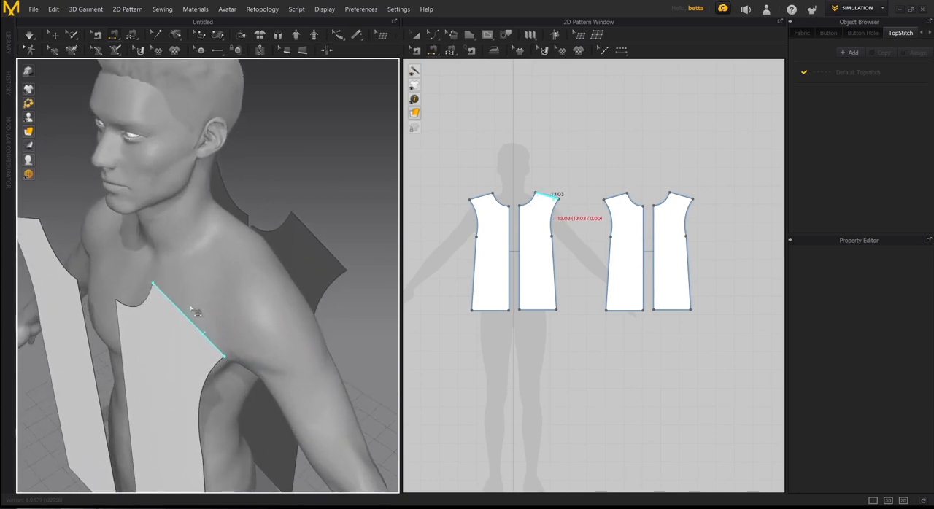
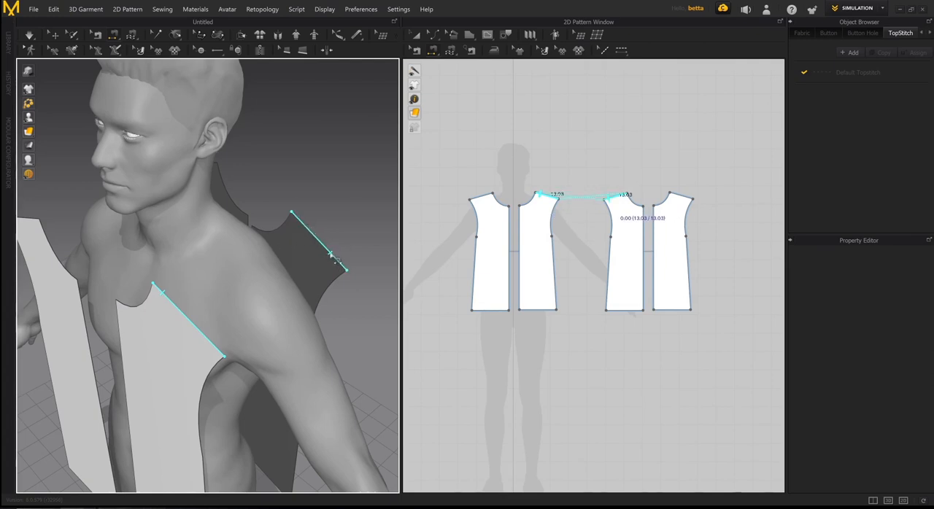
- Undo the twisted shoulder seam and sew the front and back shoulder edges together again with matching directions
left_click(328, 261)
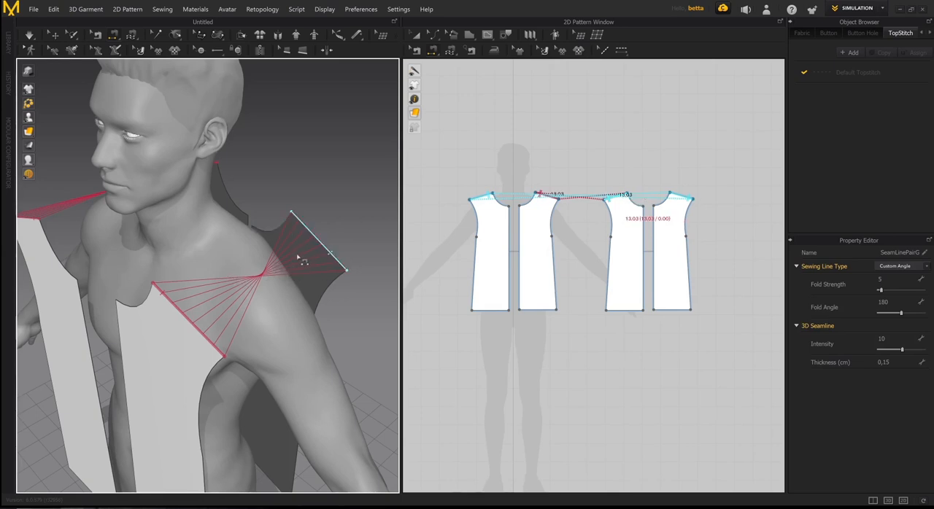
key("ctrl+z")
right_click_drag(303, 267, 293, 275)
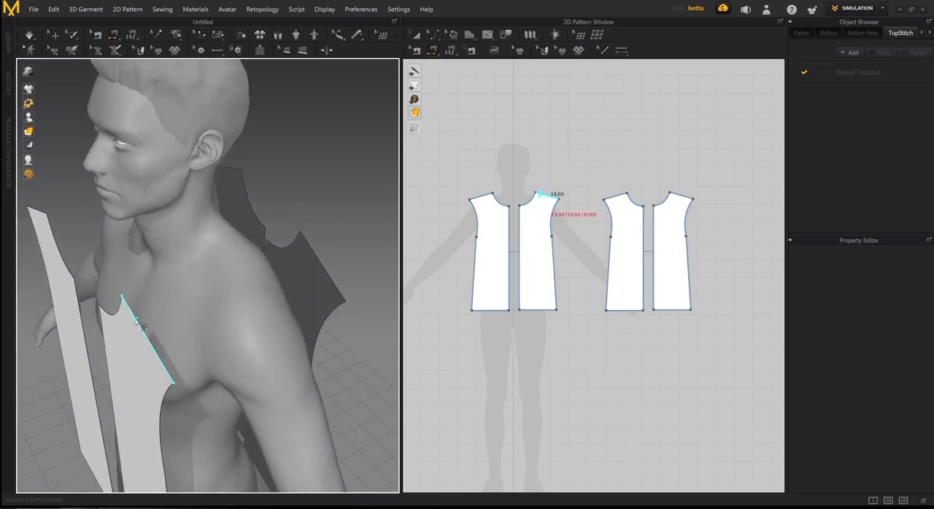
left_click(142, 326)
left_click(302, 268)
right_click_drag(296, 264, 255, 281)
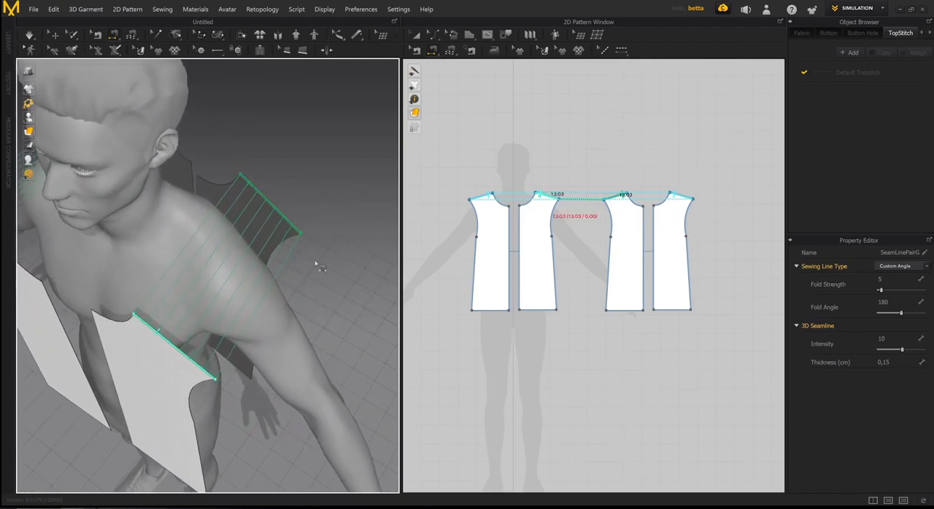
mouse_move(318, 267)
right_mouse_down()
mouse_move(287, 289)
mouse_move(270, 279)
mouse_move(266, 292)
mouse_move(293, 309)
mouse_move(325, 299)
mouse_move(321, 284)
right_mouse_up()
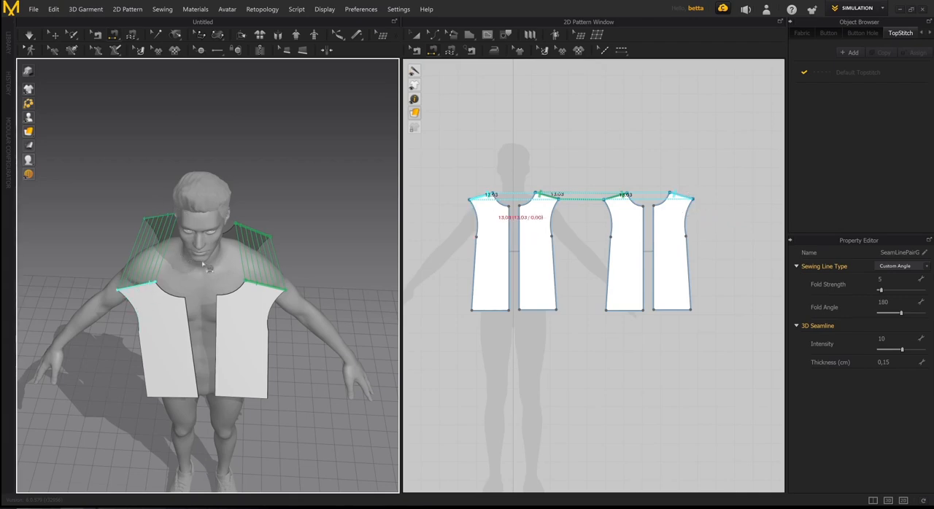
- Sew the remaining side, centre front and centre back edges of the half-torso pieces together with Segment Sewing
right_click_drag(204, 264, 60, 304)
left_click(213, 300)
left_click(247, 305)
left_click(225, 300)
left_click(201, 299)
left_click(189, 259)
left_click(193, 260)
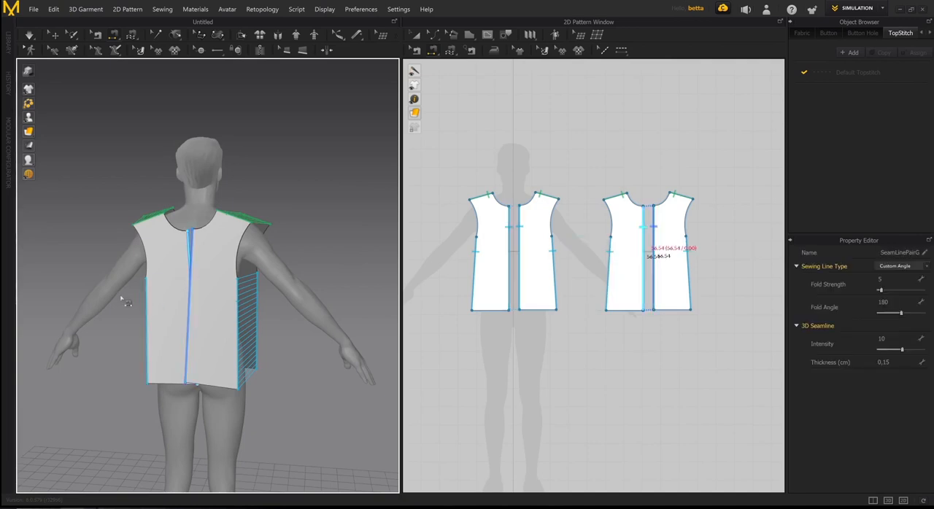
right_click_drag(124, 301, 252, 310)
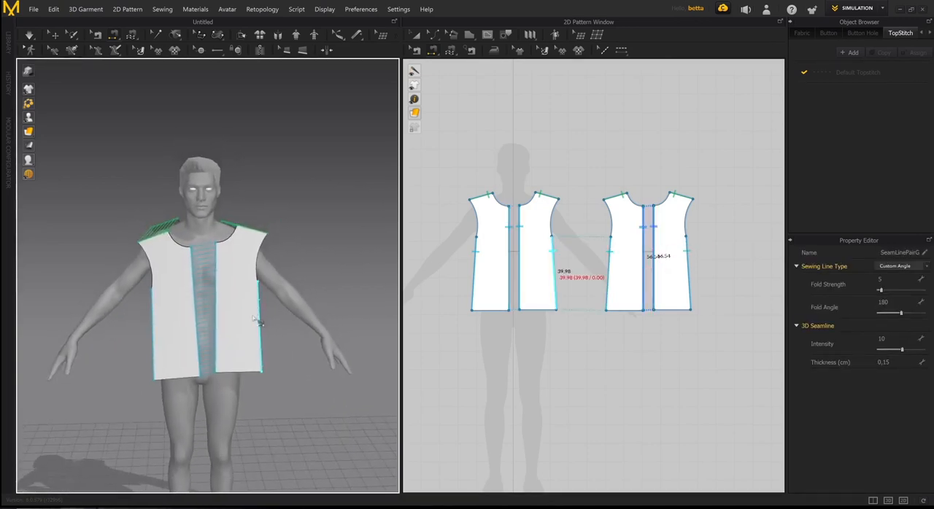
- Simulate the sewn pieces onto the avatar, tug the fabric near the shoulder and neckline, and stop the simulation
key("space")
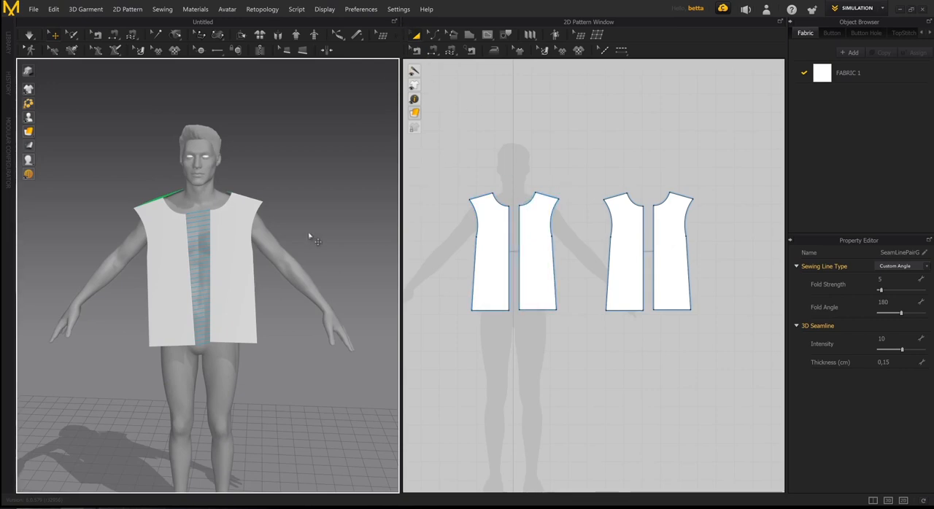
right_click_drag(355, 247, 292, 231)
scroll(306, 211, "down", 2)
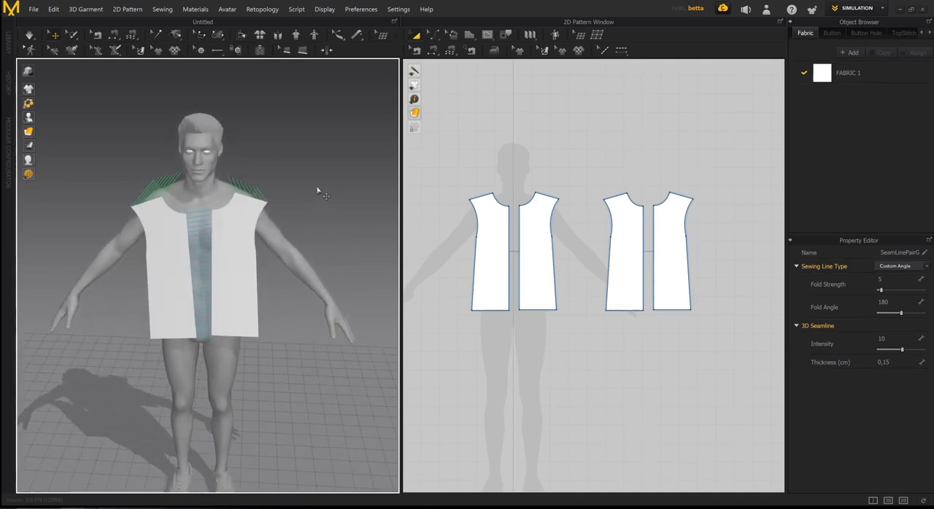
key("space")
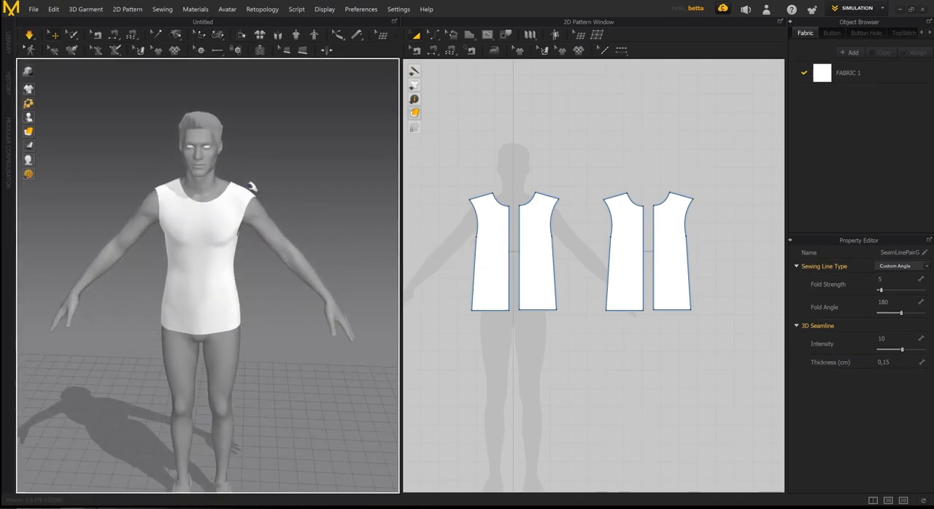
left_click(250, 188)
left_click(222, 159)
left_click(235, 190)
left_click(288, 162)
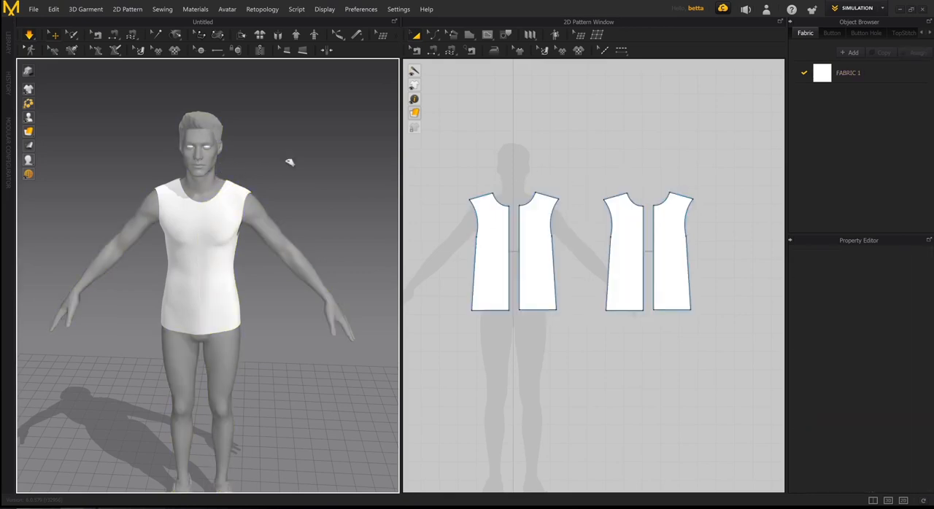
right_click_drag(288, 162, 297, 211)
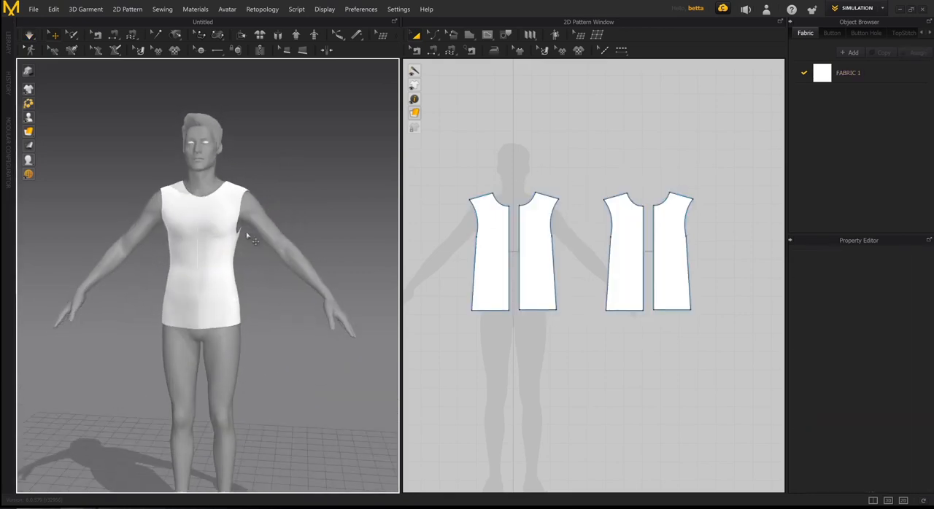
- Examine the draped garment's fit around the chest and underarms alongside the front pattern pieces
scroll(251, 239, "up", 8)
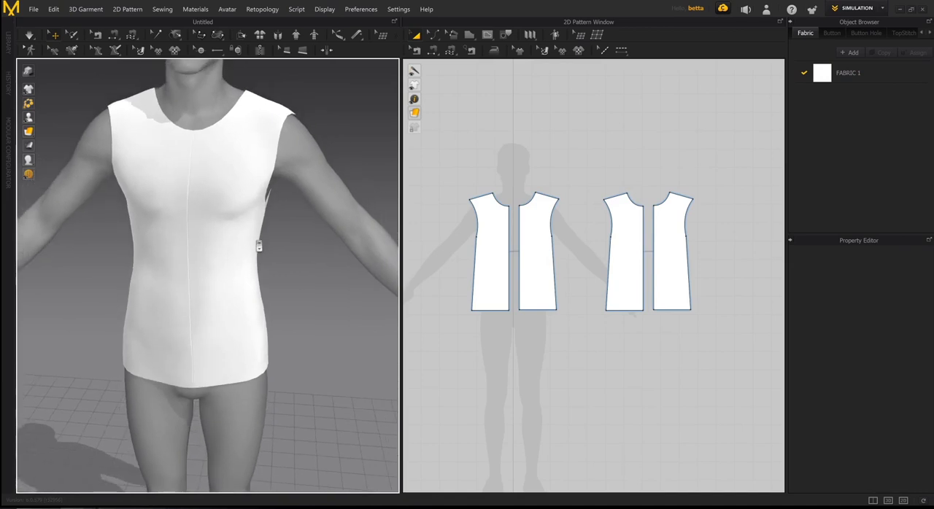
right_click_drag(258, 246, 266, 235)
scroll(569, 272, "up", 2)
middle_click_drag(509, 265, 596, 265)
scroll(621, 259, "down", 1)
scroll(562, 275, "down", 2)
scroll(575, 267, "up", 3)
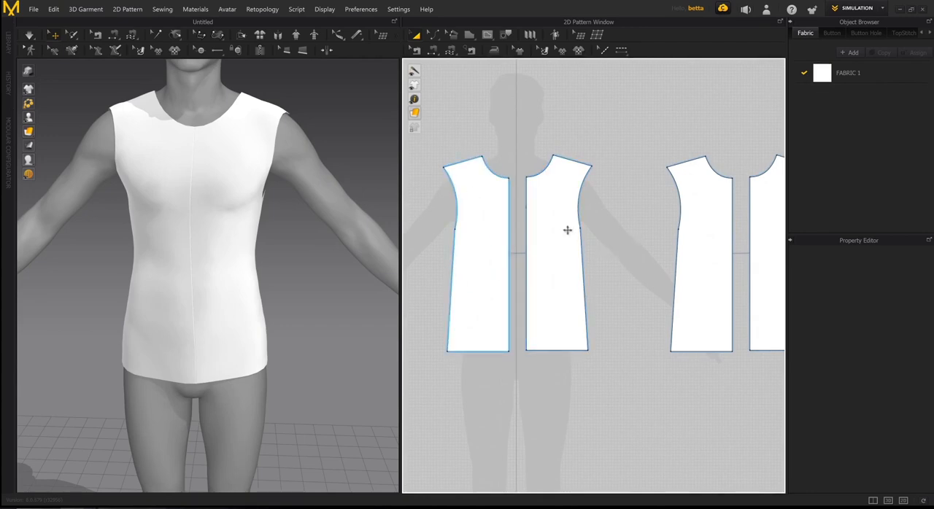
mouse_move(290, 264)
right_mouse_down()
mouse_move(304, 263)
mouse_move(293, 265)
right_mouse_up()
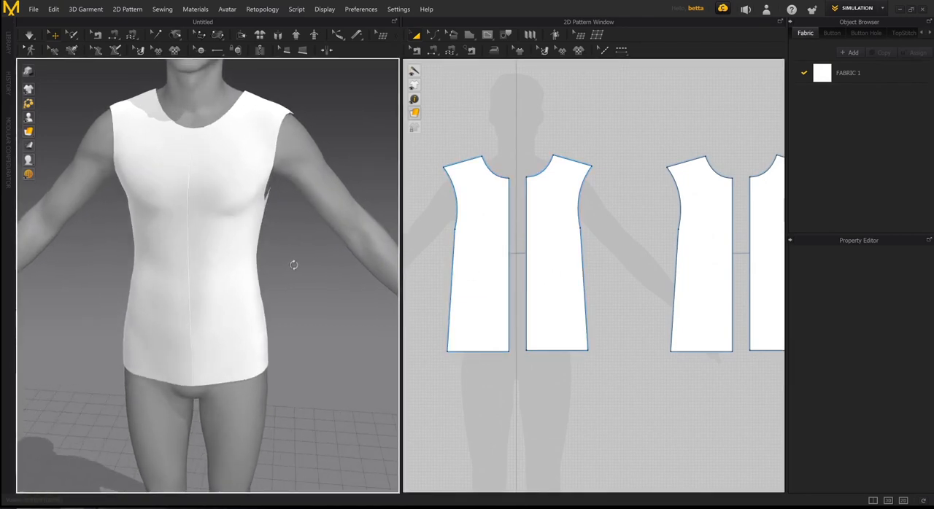
- Widen the front pieces by moving the side edge below the armhole outward 3 cm with Edit Pattern
left_click(625, 268)
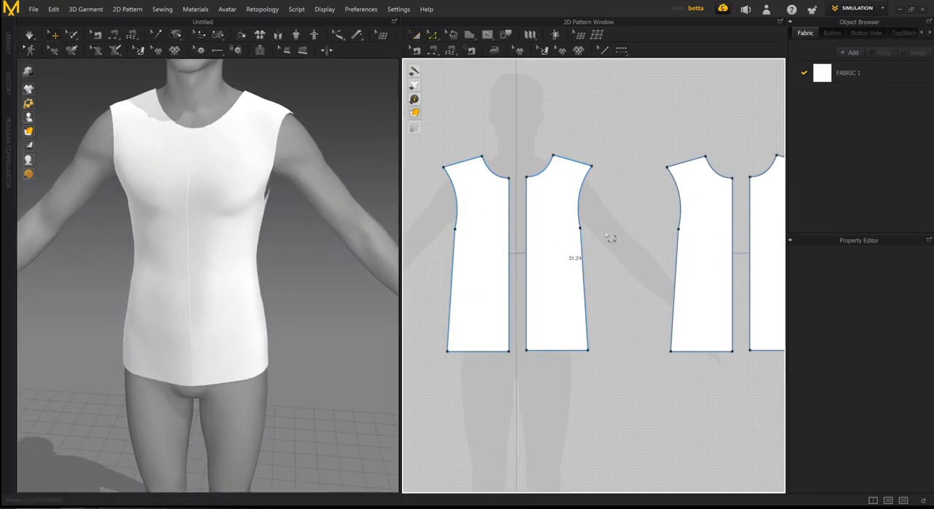
scroll(600, 237, "up", 2)
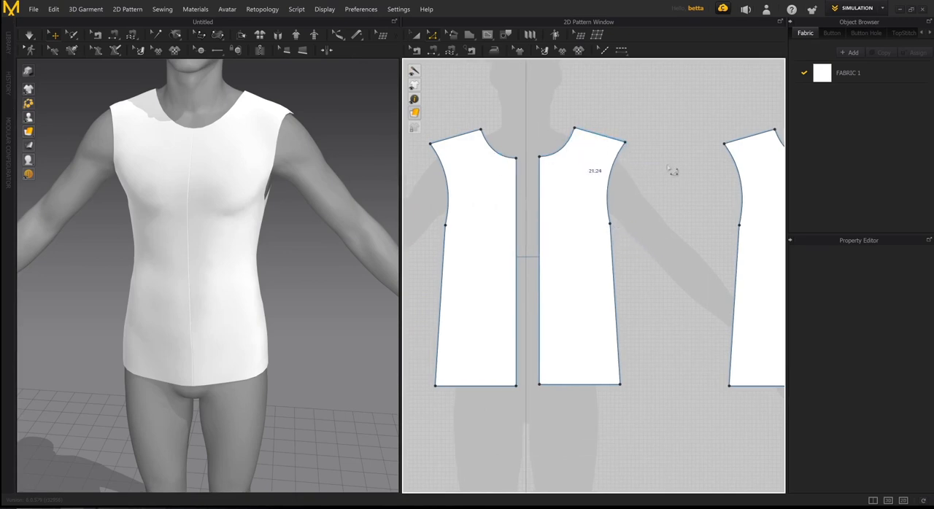
scroll(676, 221, "down", 1)
scroll(603, 204, "down", 1)
scroll(592, 248, "up", 1)
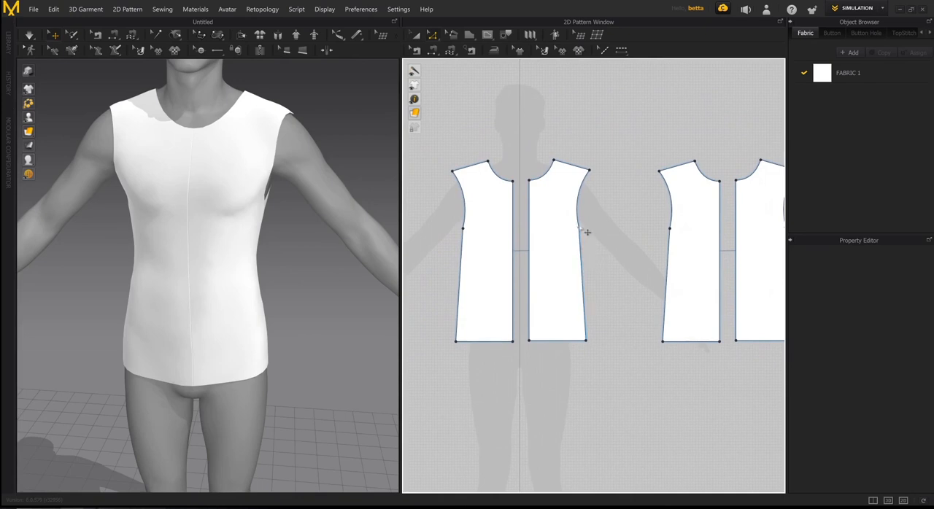
scroll(584, 232, "up", 2)
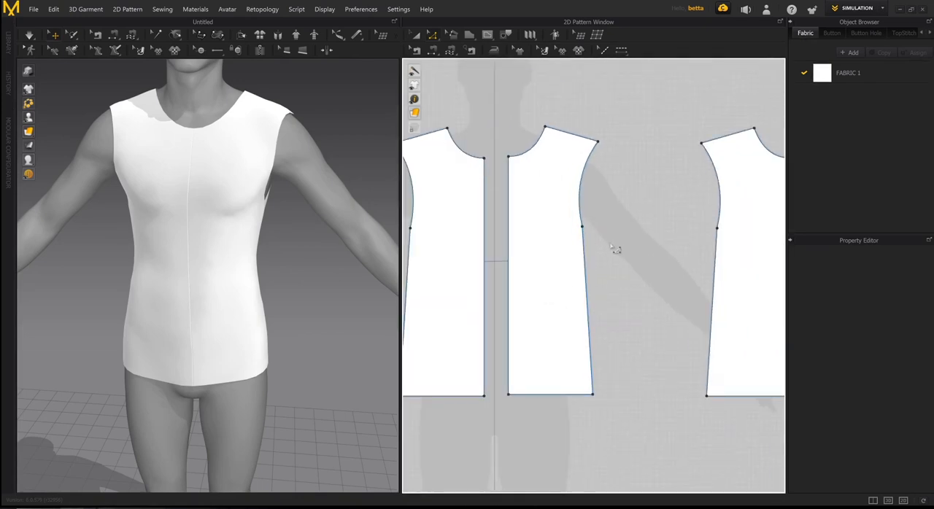
middle_click_drag(634, 238, 624, 212)
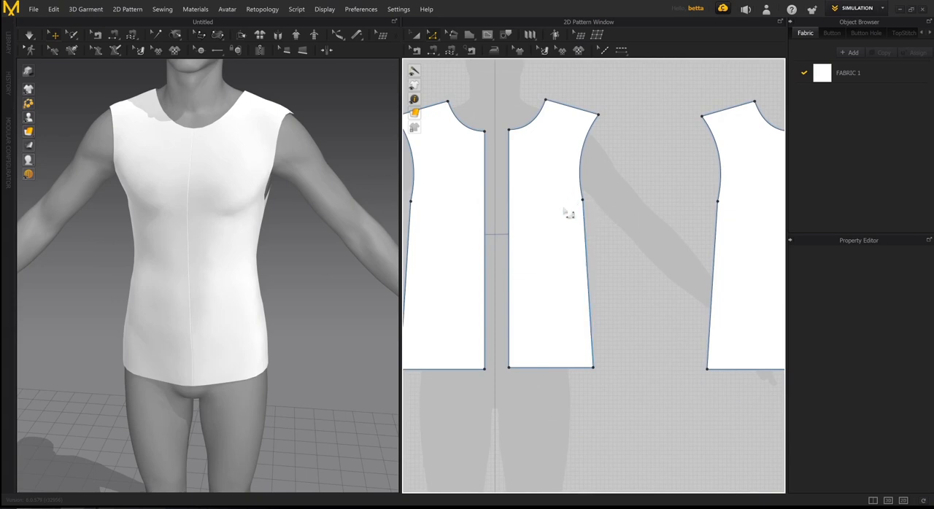
middle_click_drag(309, 237, 288, 203)
right_click_drag(289, 203, 273, 208)
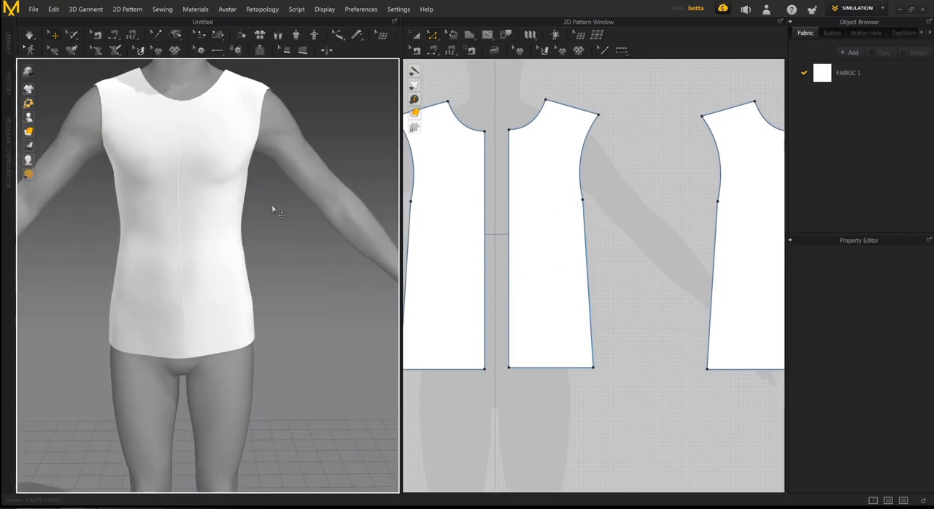
left_click(593, 265)
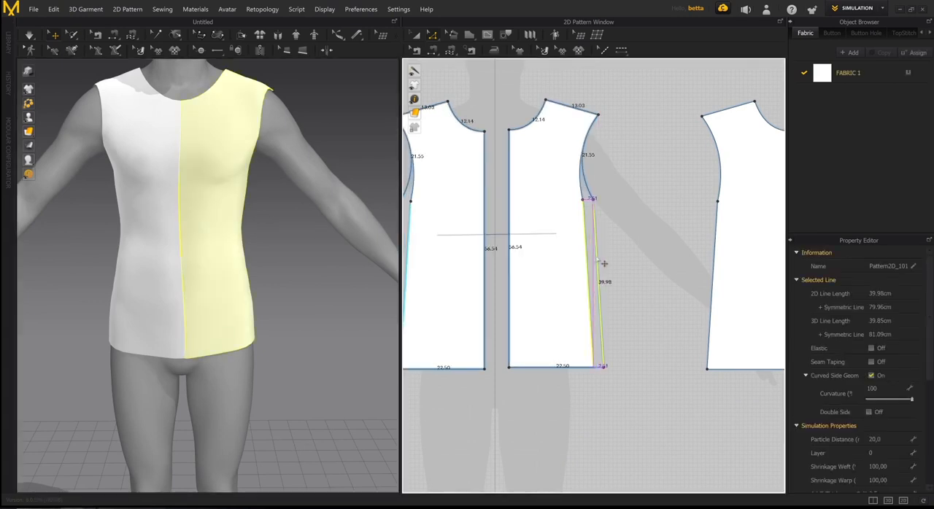
left_click_drag(600, 265, 611, 260)
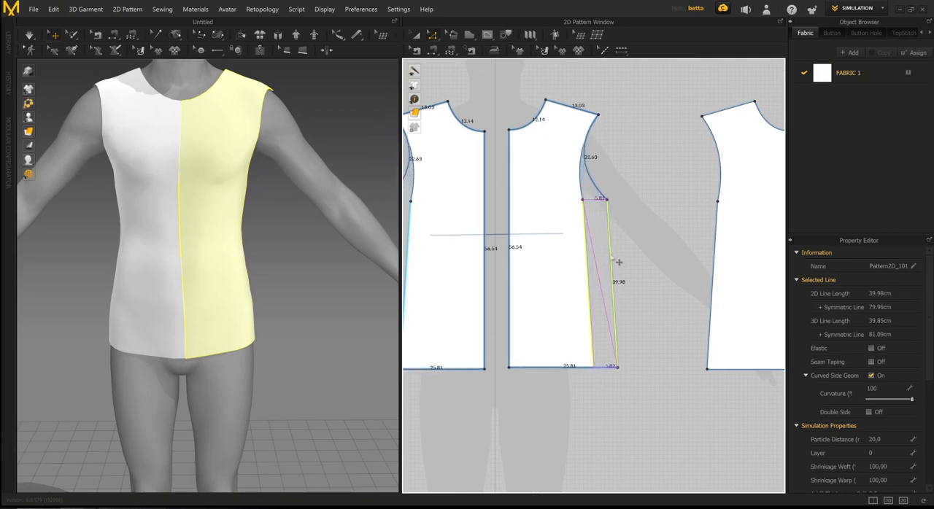
left_click_drag(610, 263, 604, 263)
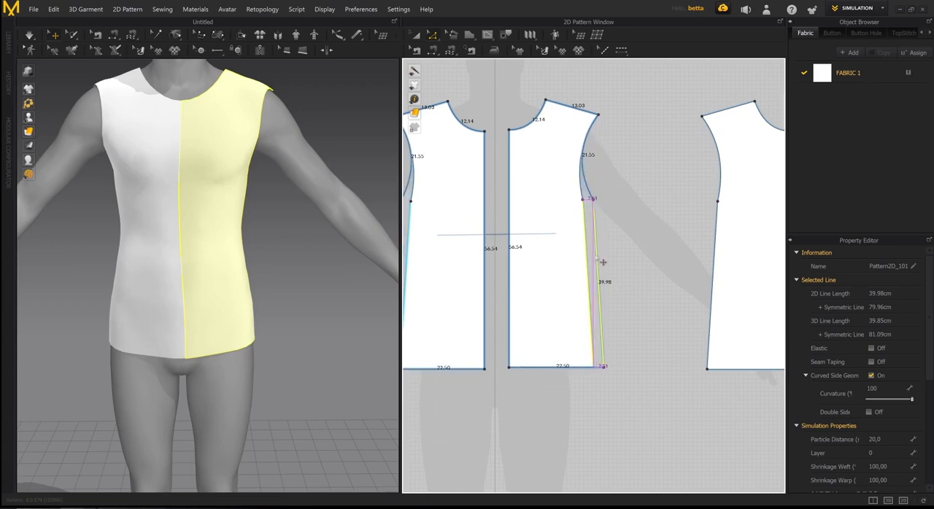
left_click_drag(602, 262, 597, 255)
right_click(597, 255)
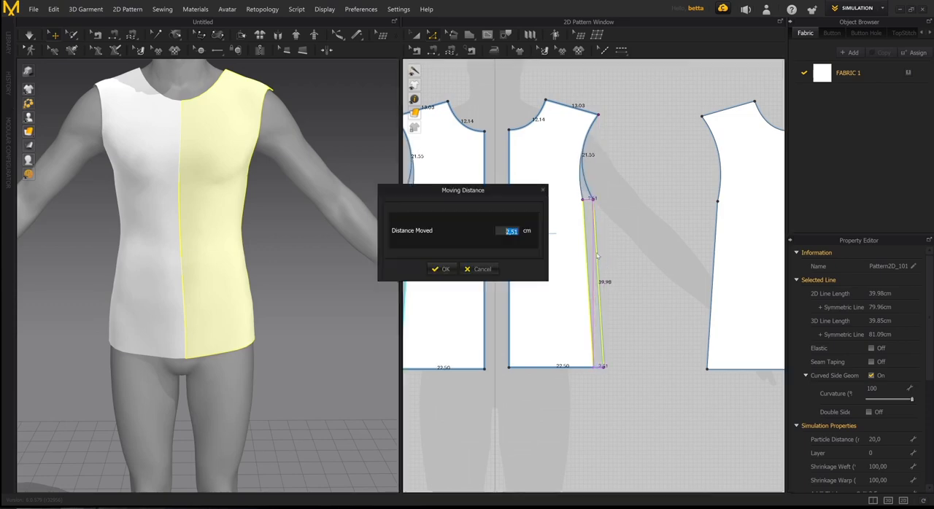
left_click_drag(495, 189, 465, 198)
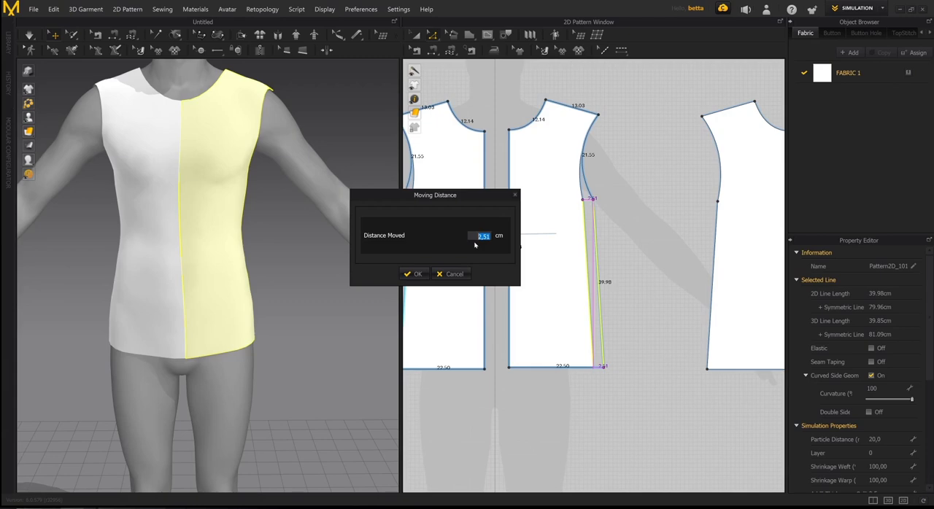
type("3")
key("Return")
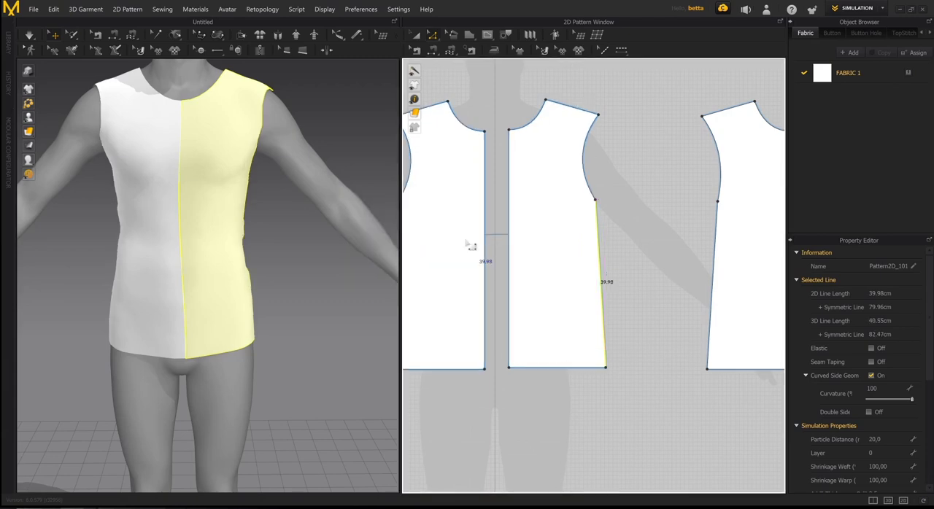
- Widen the back pieces to match by moving their side edge below the armhole outward 3 cm
scroll(666, 272, "down", 1)
right_click_drag(666, 272, 530, 257)
scroll(532, 264, "down", 2)
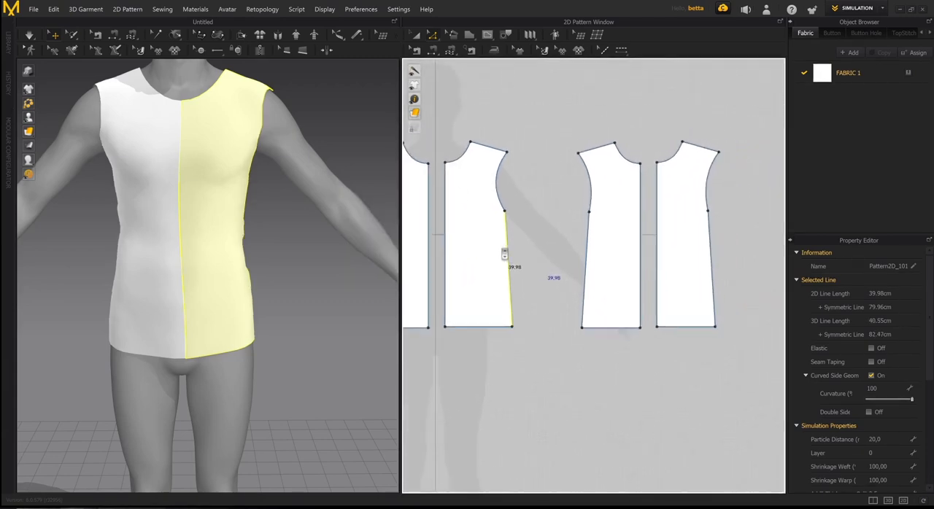
middle_click_drag(565, 259, 475, 262)
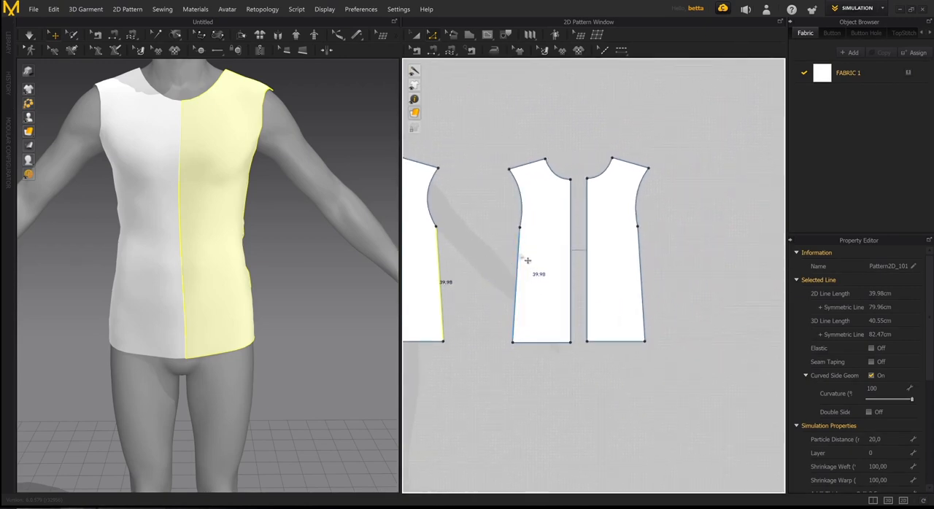
right_click_drag(277, 244, 360, 215)
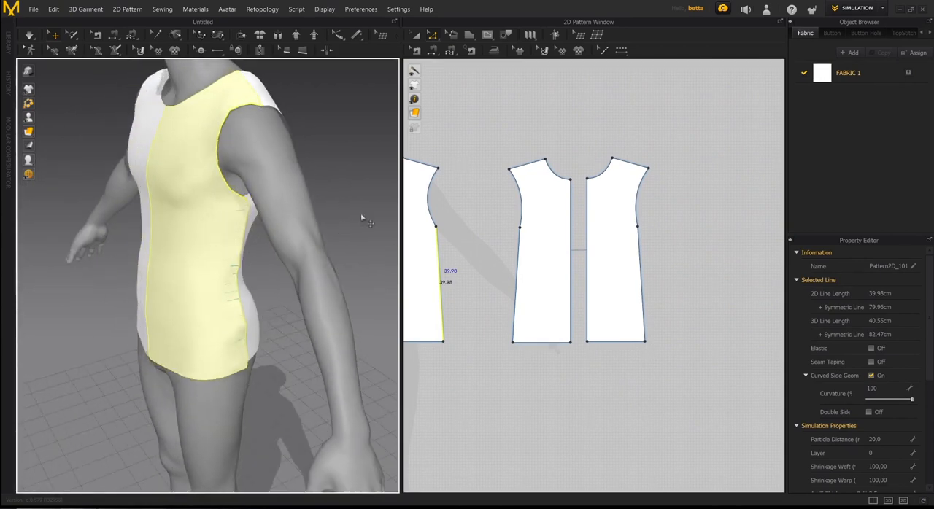
left_click_drag(526, 260, 517, 261)
right_click(516, 261)
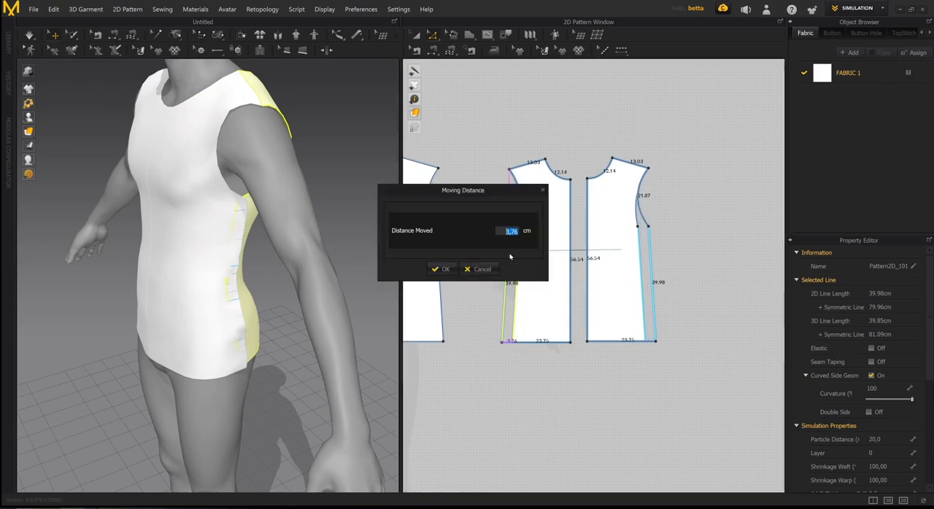
type("3")
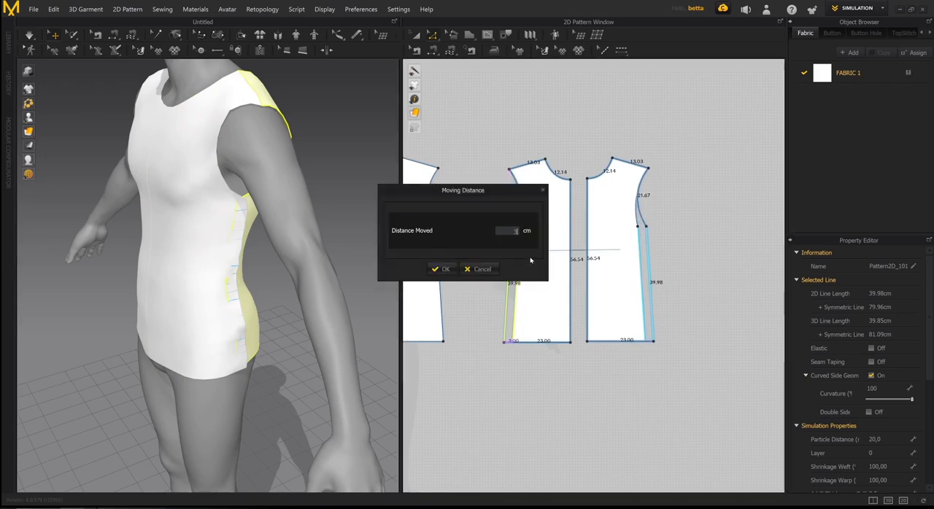
key("Return")
- Simulate the widened garment and pull the fabric at the avatar's side to settle the front and back pieces
right_click_drag(226, 241, 292, 245)
middle_click_drag(472, 263, 580, 276)
scroll(576, 269, "down", 2)
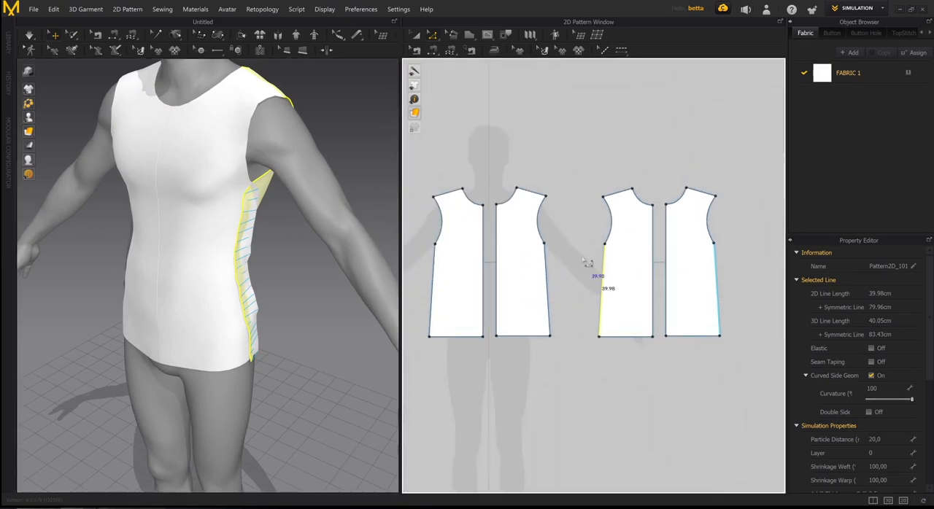
key("a")
right_click_drag(329, 211, 272, 204)
key("space")
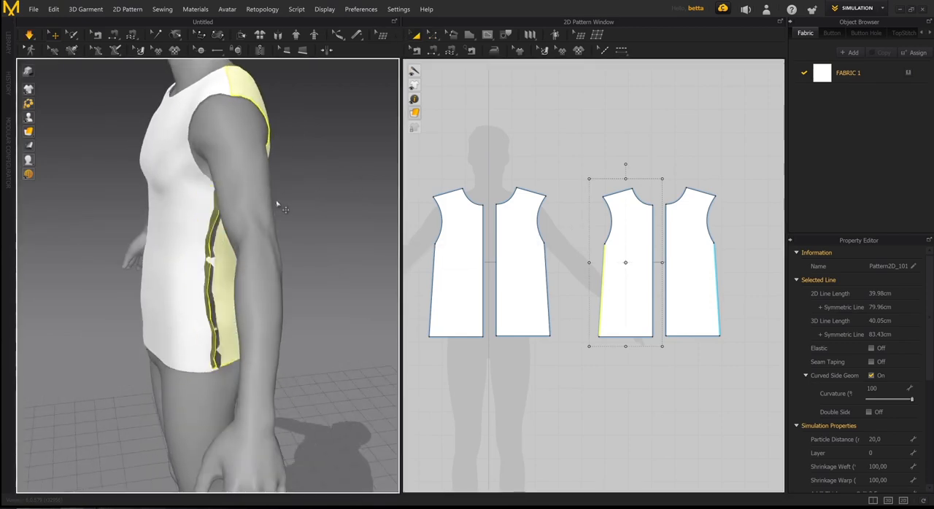
right_click_drag(221, 220, 270, 255)
left_click(246, 209)
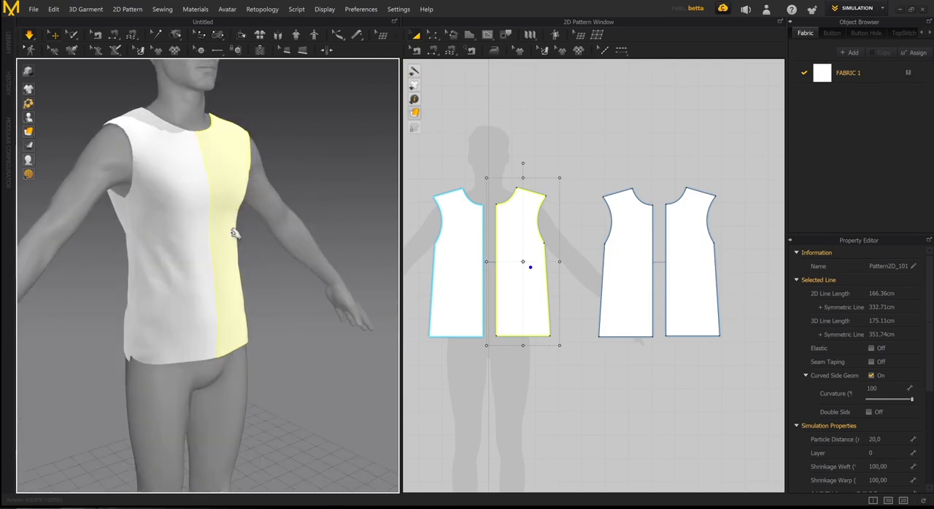
right_click_drag(232, 232, 62, 88)
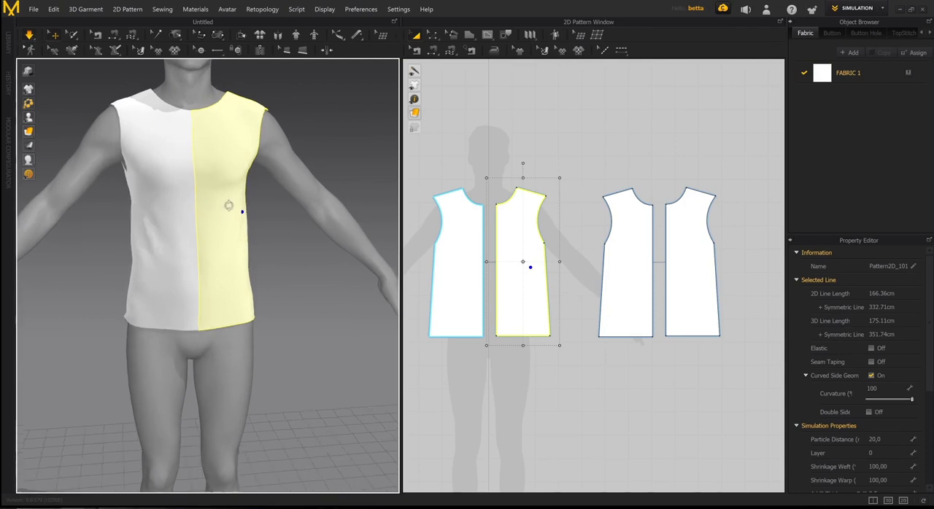
- Examine how the widened garment drapes from the front, side and back while the simulation runs
mouse_move(230, 205)
right_mouse_down()
mouse_move(253, 207)
mouse_move(241, 209)
right_mouse_up()
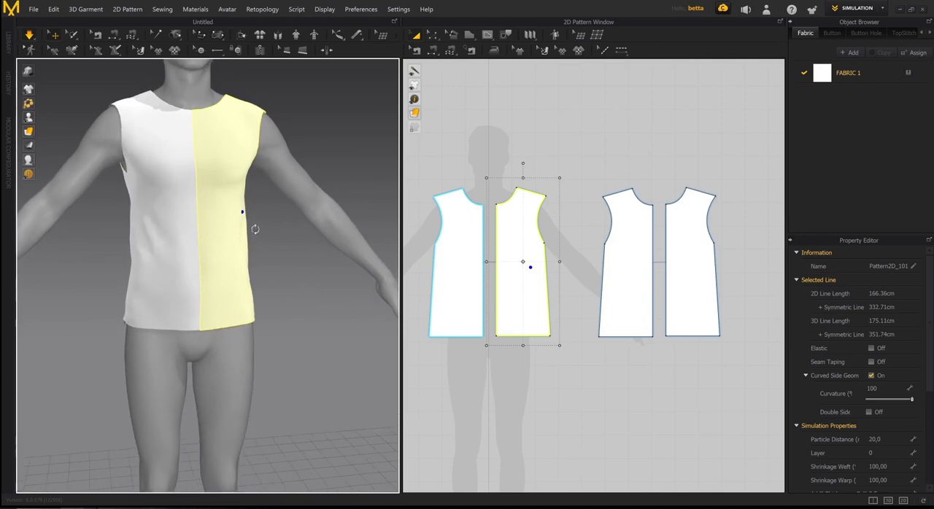
scroll(269, 232, "up", 4)
scroll(276, 254, "down", 3)
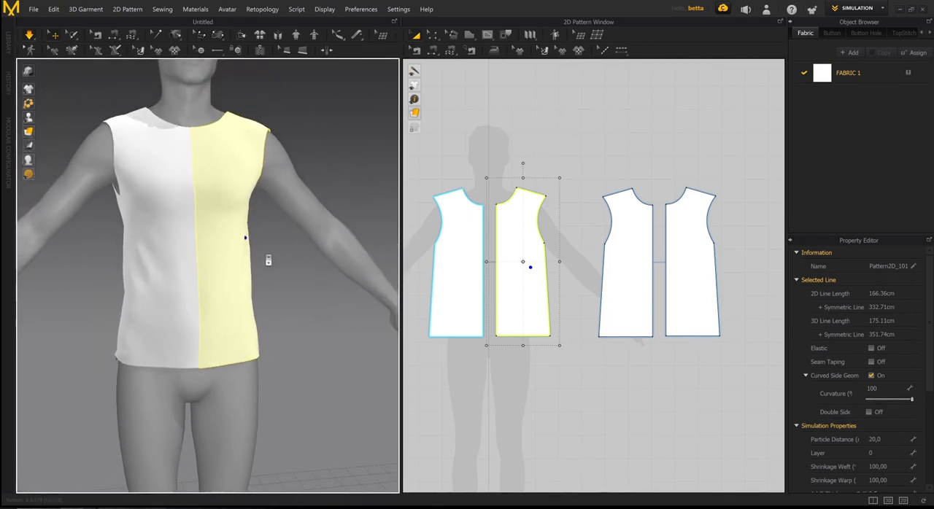
right_click_drag(267, 255, 128, 244)
mouse_move(210, 231)
right_mouse_down()
mouse_move(316, 240)
mouse_move(98, 223)
mouse_move(199, 236)
right_mouse_up()
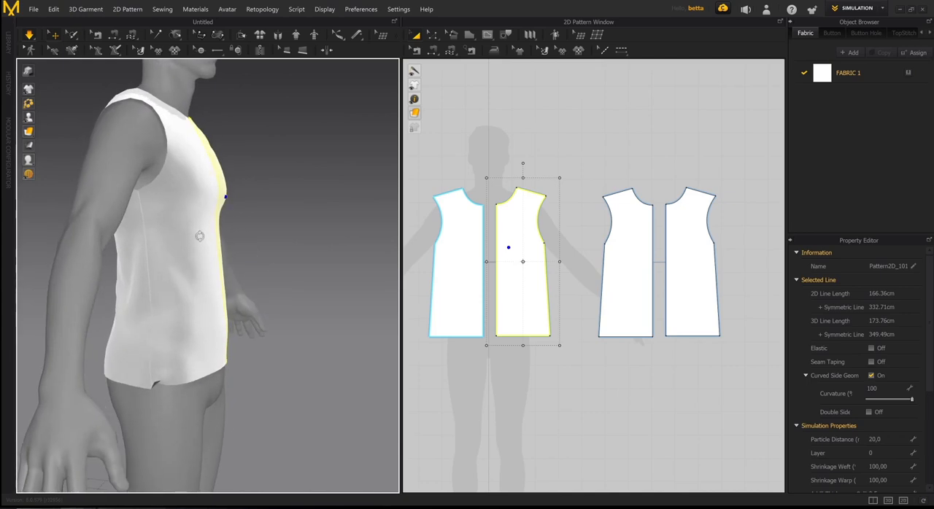
left_click_drag(203, 264, 240, 229)
right_click_drag(303, 244, 250, 213)
left_click(251, 212)
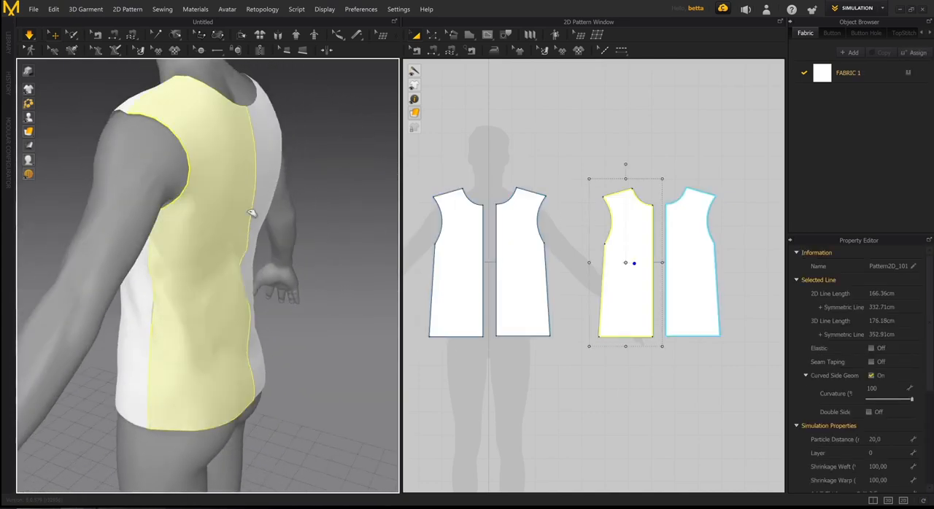
left_click_drag(255, 210, 343, 92)
right_click_drag(211, 240, 232, 206)
scroll(212, 224, "down", 4)
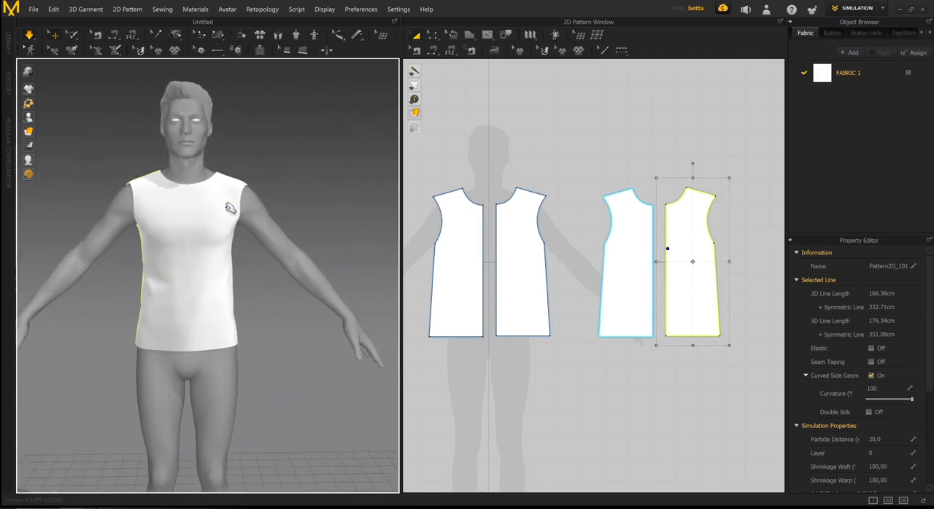
- Pull the simulated fabric at the chest and check the fit around the shoulder seam and armhole
left_click_drag(231, 205, 262, 152)
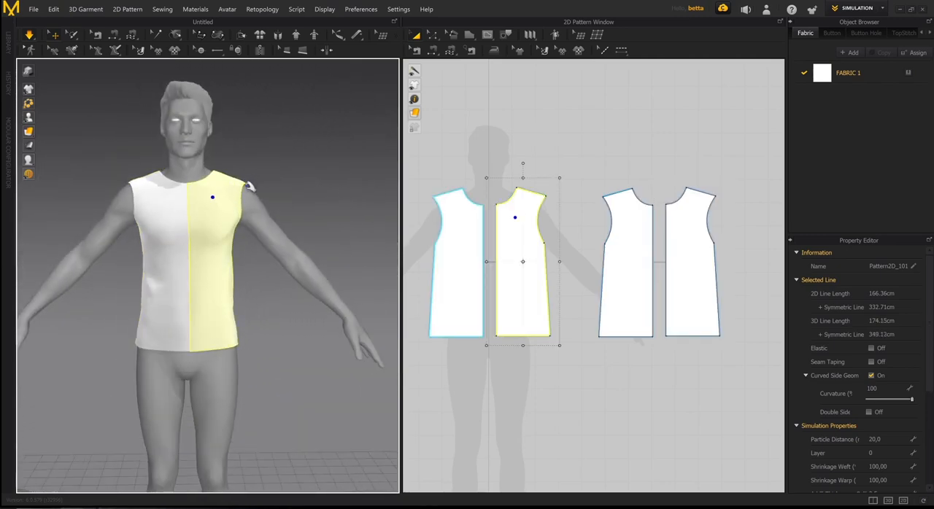
right_click_drag(236, 203, 206, 208)
scroll(225, 220, "up", 4)
right_click_drag(210, 247, 146, 237)
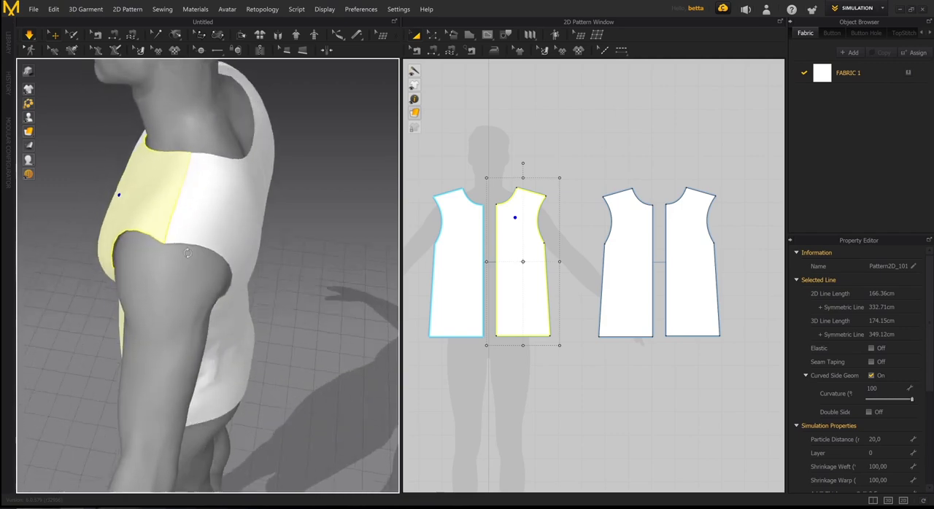
left_click_drag(190, 198, 267, 104)
right_click_drag(234, 204, 253, 231)
left_click(243, 167)
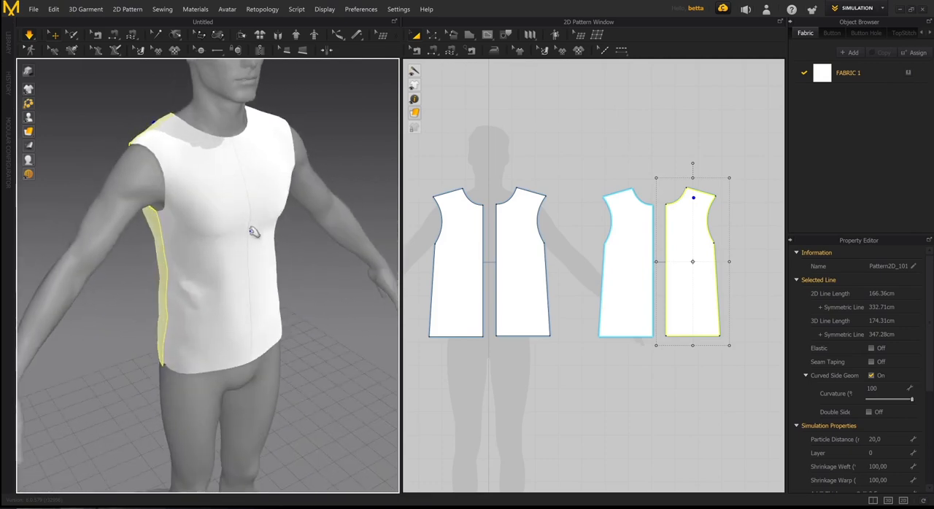
- Pull both front pieces upward around the waist to form folds in the fabric, and stop the simulation
left_click(268, 272)
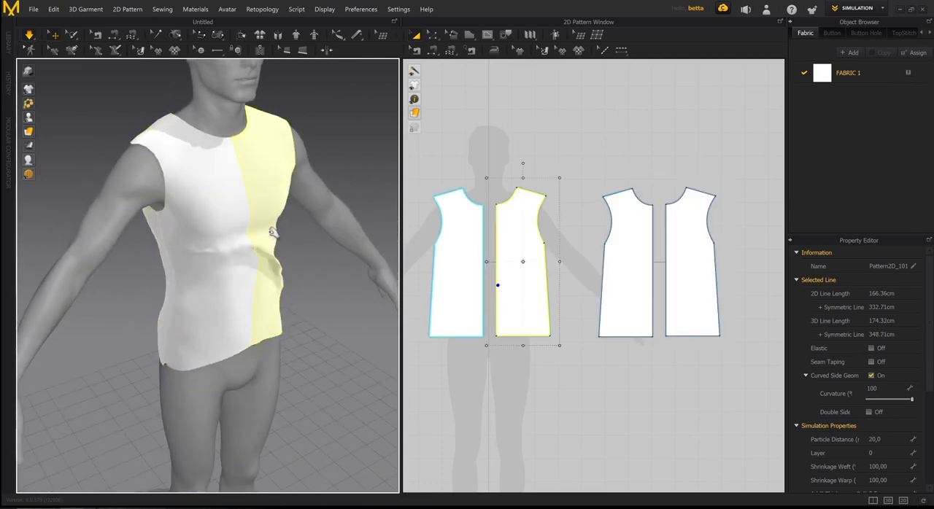
left_click(216, 306)
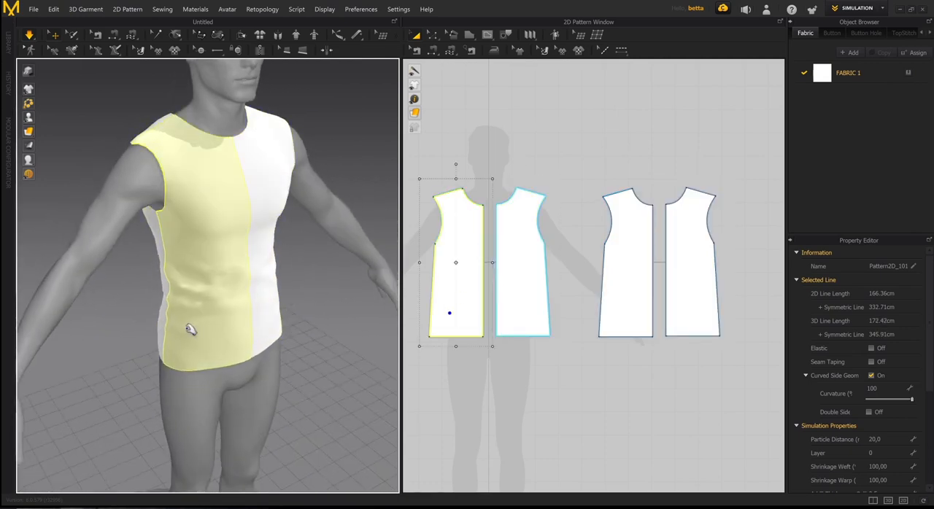
right_click_drag(172, 307, 219, 313)
left_click(268, 292)
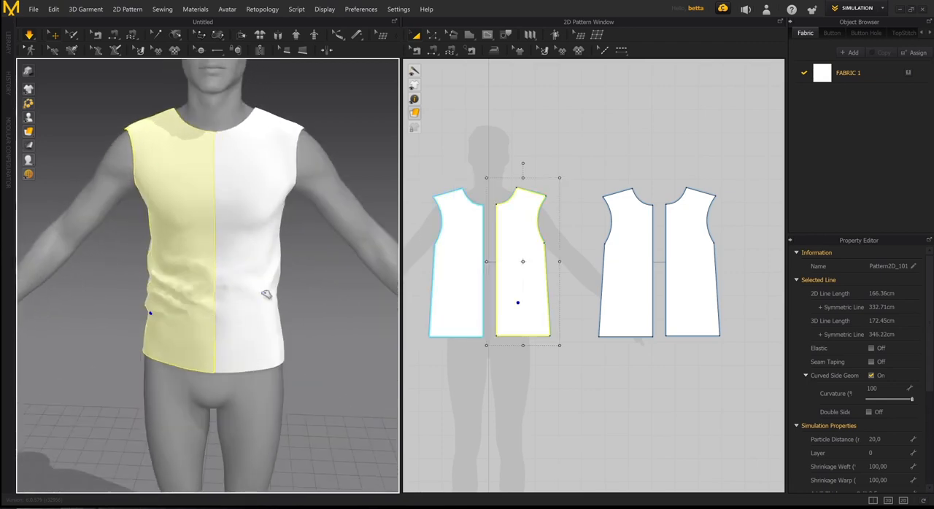
right_click_drag(277, 334, 223, 321)
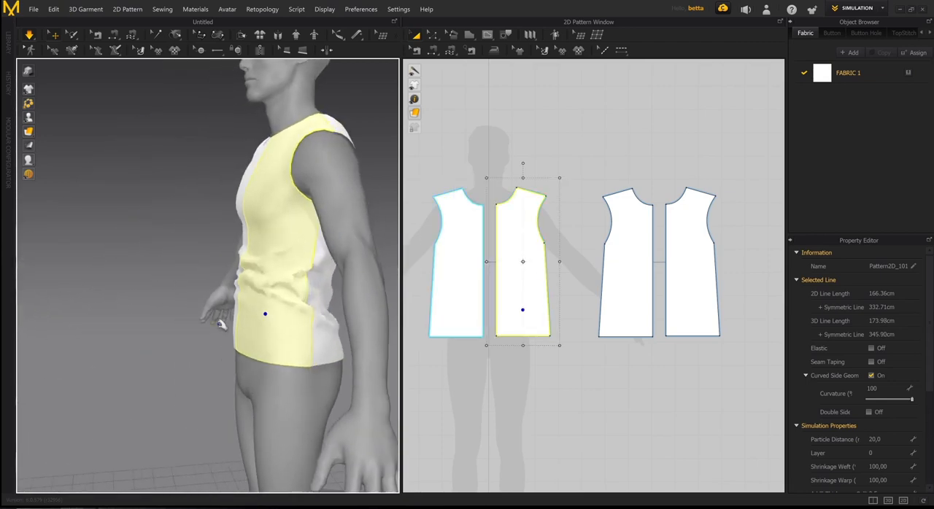
right_click_drag(213, 290, 248, 292)
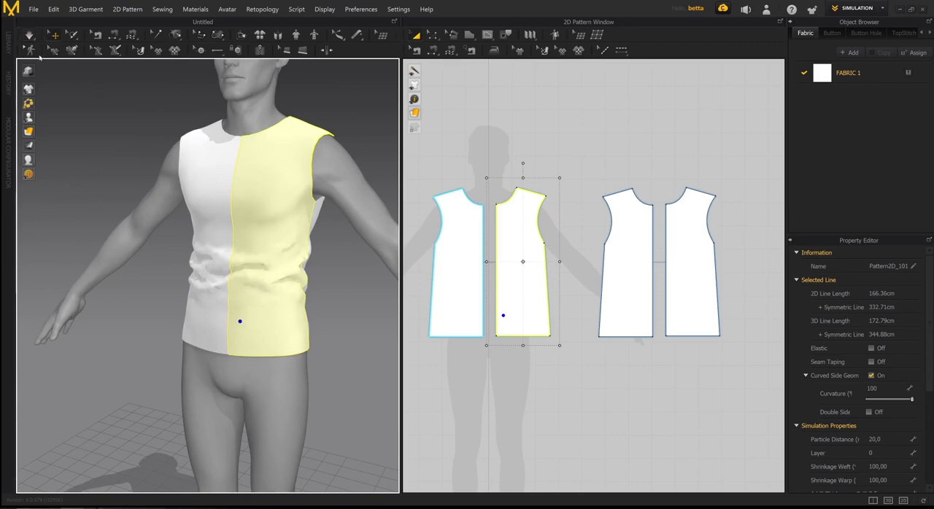
- Examine the draped garment on the full avatar and the layout of the front and back pattern pieces
right_click_drag(331, 298, 231, 219)
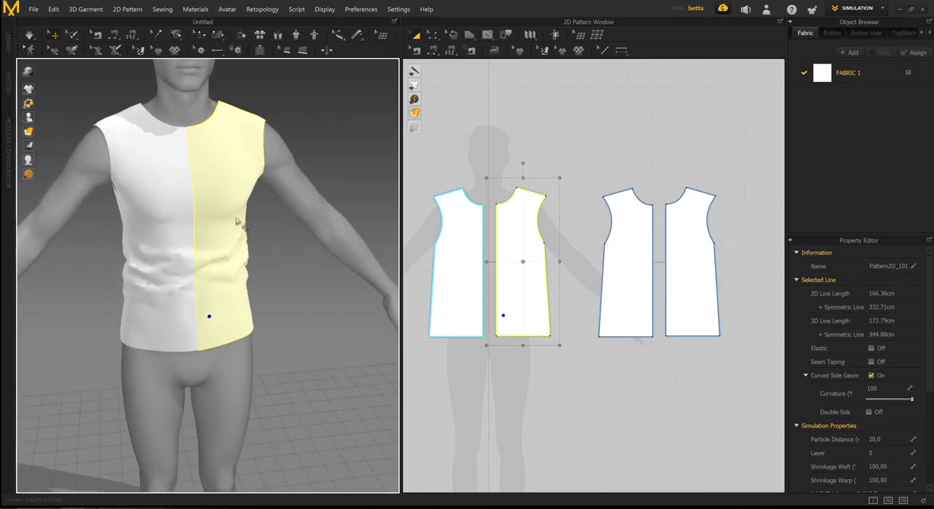
right_click_drag(259, 236, 245, 277)
scroll(625, 304, "down", 3)
left_click(603, 177)
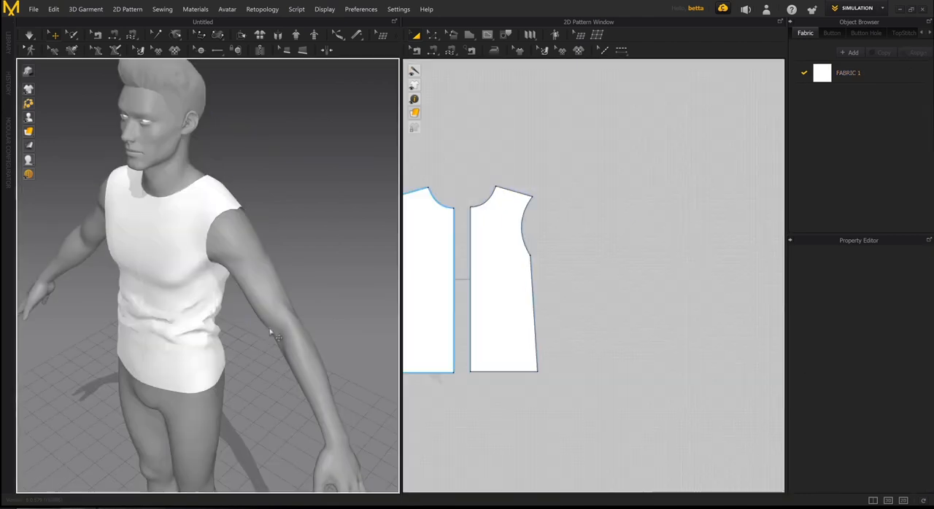
right_click_drag(270, 330, 296, 317)
scroll(306, 303, "down", 2)
right_click_drag(294, 270, 222, 313)
scroll(223, 314, "down", 2)
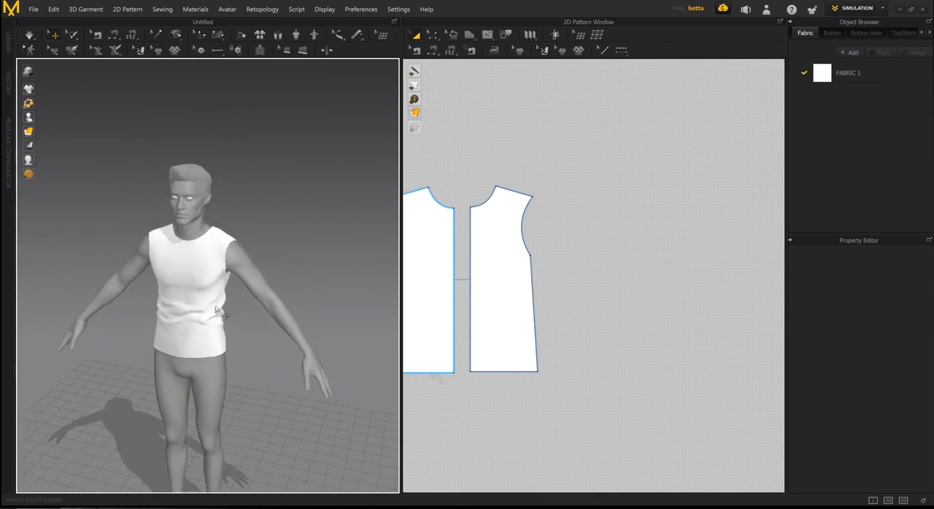
scroll(586, 305, "down", 4)
middle_click_drag(585, 304, 692, 303)
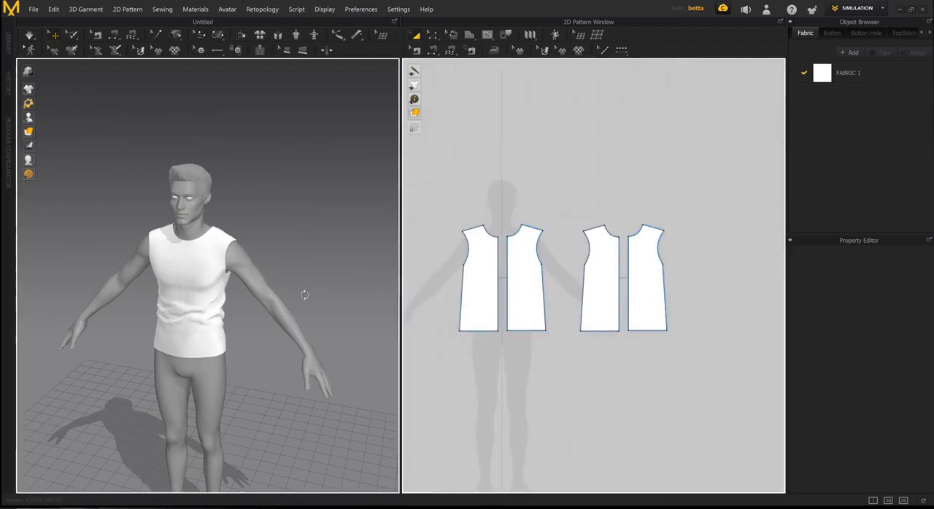
right_click_drag(304, 296, 317, 291)
- Draw a five-sided sleeve piece beside the back pieces with Polygon, with a base about 22 cm wide and a peaked upper edge
middle_click_drag(627, 267, 540, 267)
middle_click_drag(599, 241, 614, 229)
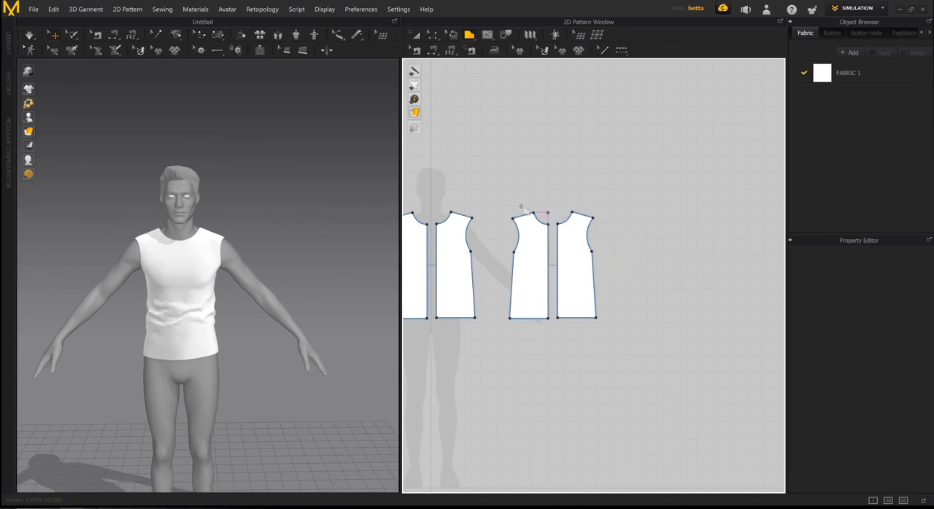
middle_click_drag(521, 207, 620, 277)
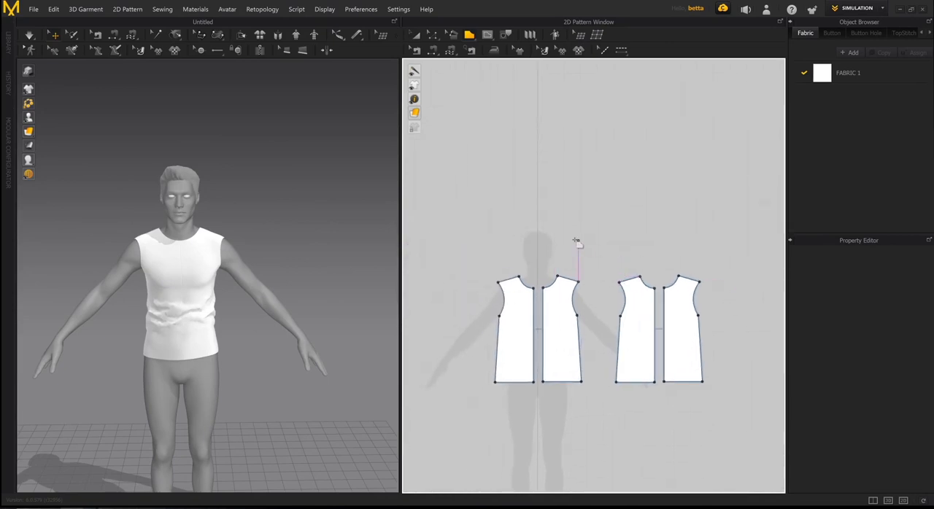
middle_click_drag(689, 273, 466, 246)
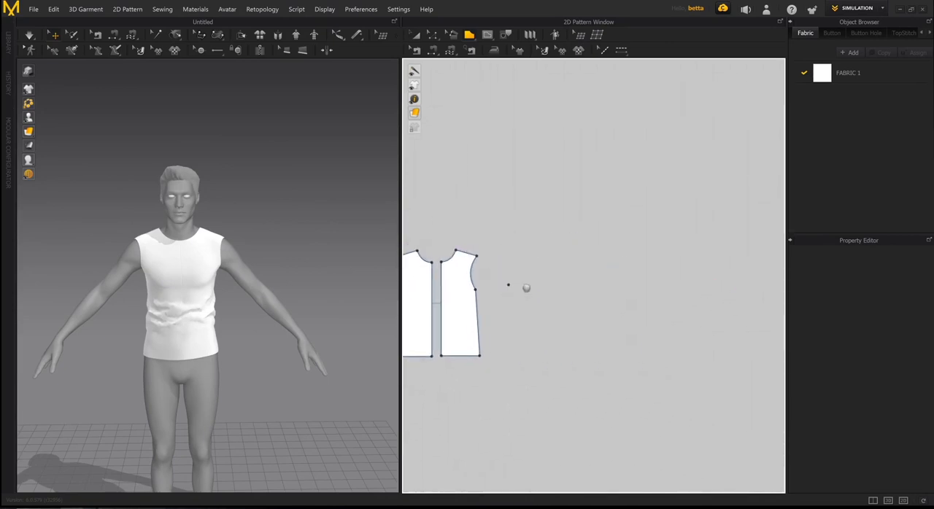
middle_click_drag(520, 286, 561, 280)
scroll(562, 280, "up", 2)
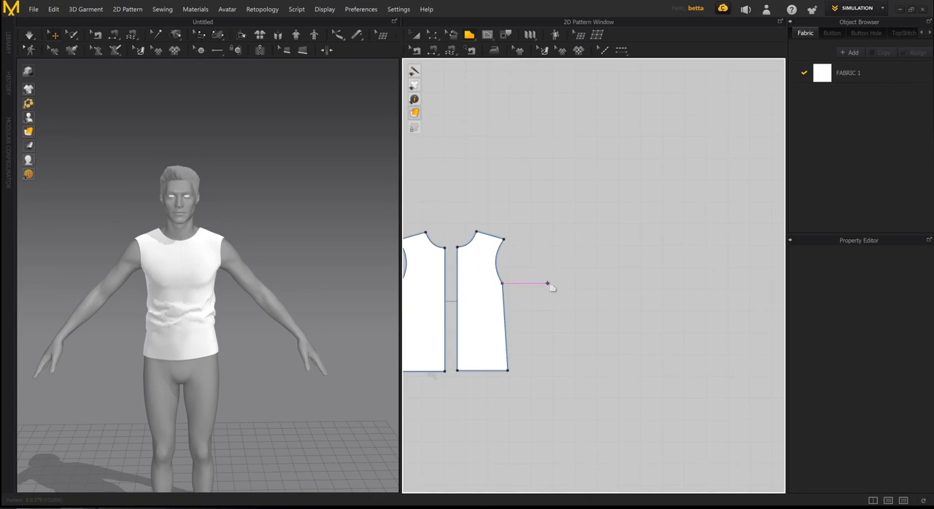
left_click(607, 254)
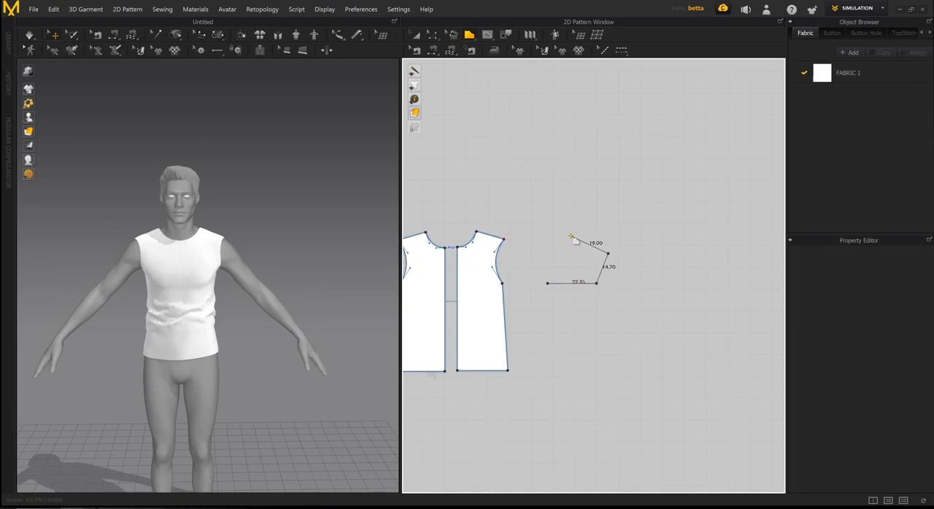
left_click(570, 239)
left_click(536, 254)
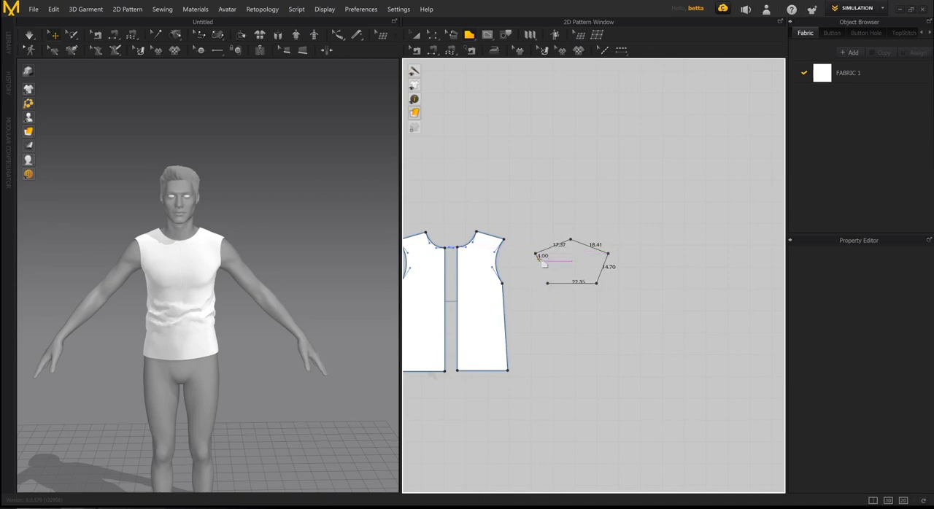
left_click(547, 284)
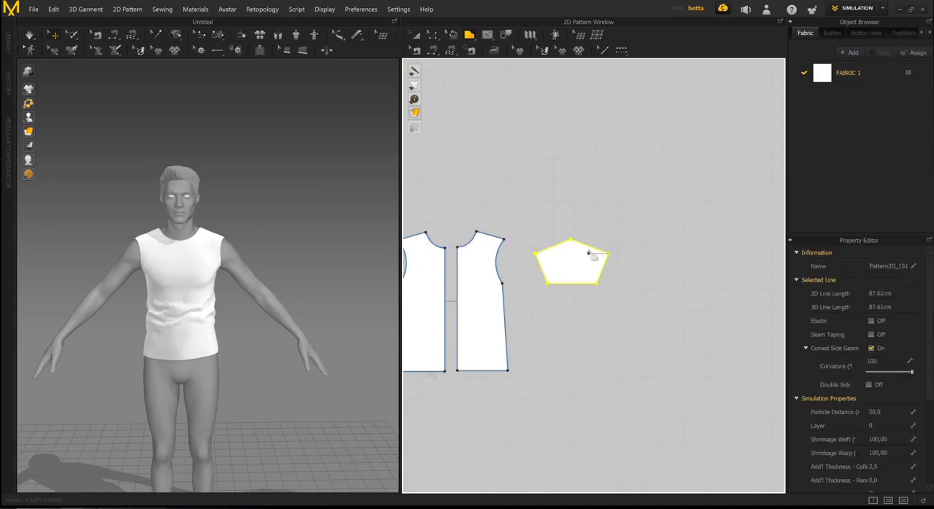
- Bend the sleeve piece's two upper edges outward into convex curves about 17.6 cm and 18.6 cm long with Edit Curvature
scroll(583, 251, "up", 3)
key("z")
left_click(576, 231)
scroll(534, 267, "up", 3)
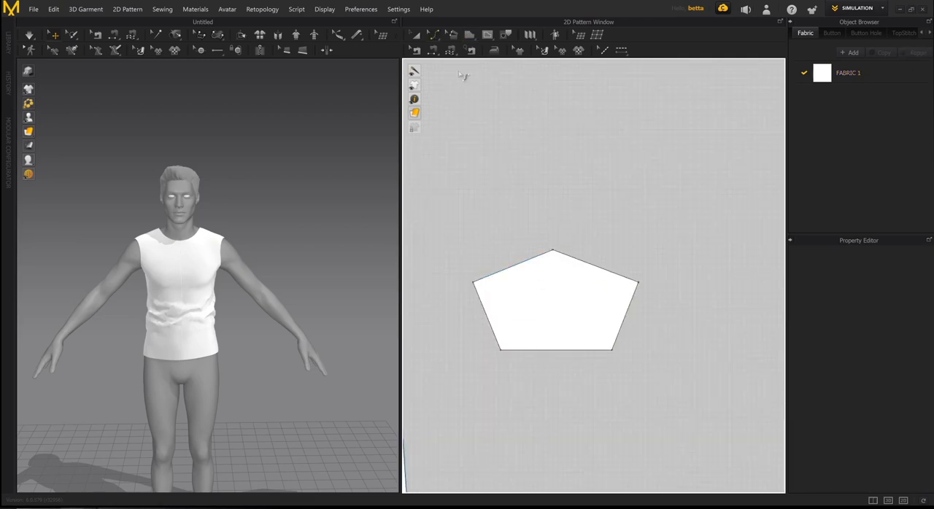
left_click(523, 266)
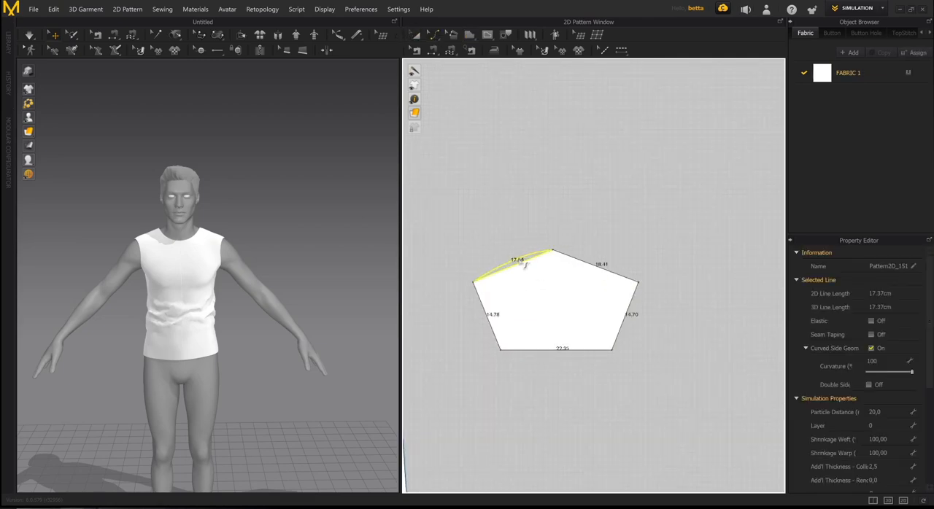
left_click(593, 267)
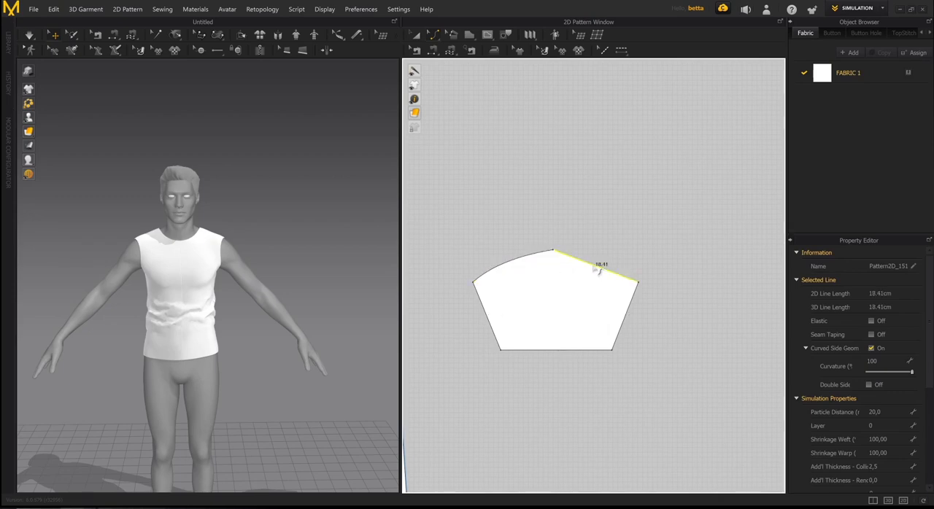
left_click(595, 264)
left_click(590, 266)
left_click_drag(593, 269, 597, 266)
left_click(528, 262)
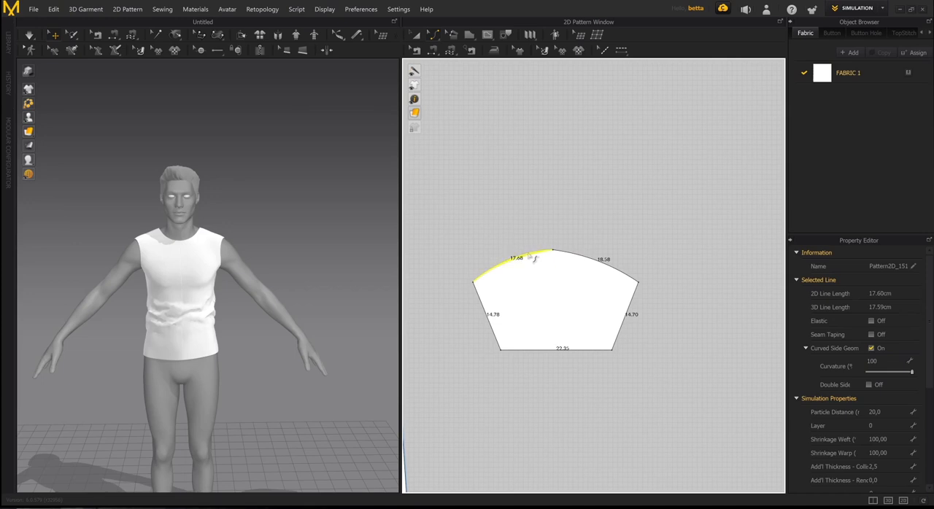
- Reshape the sleeve cap's left edge into an S-curve about 17.8 cm long by adjusting the curve handle at its outer corner
scroll(552, 234, "up", 2)
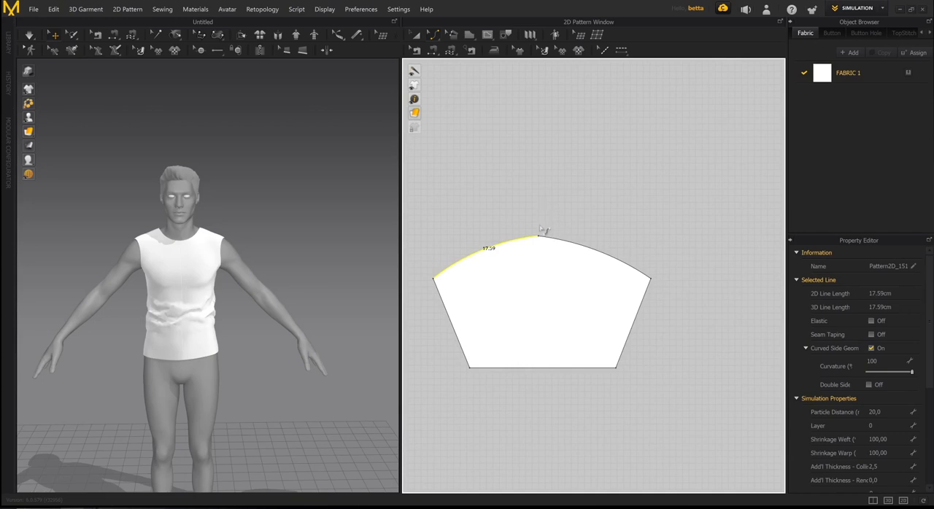
left_click(564, 220)
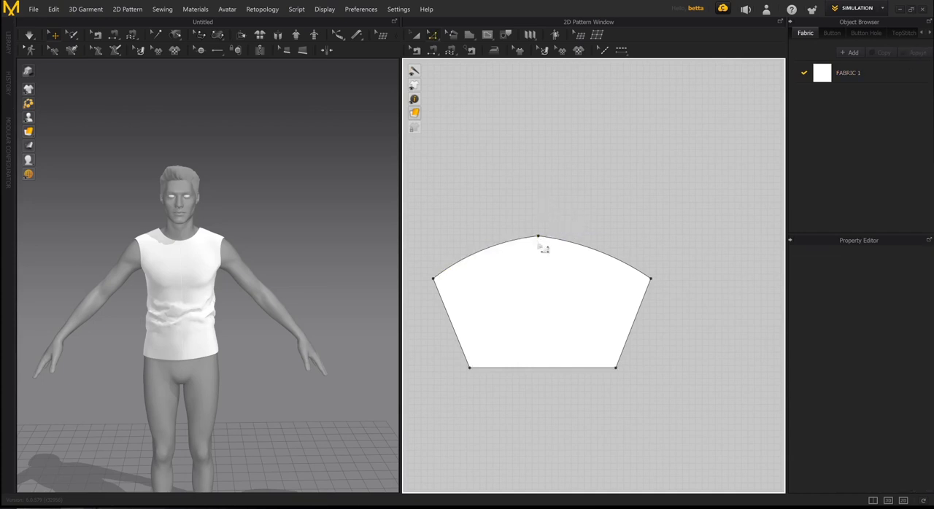
left_click(435, 279)
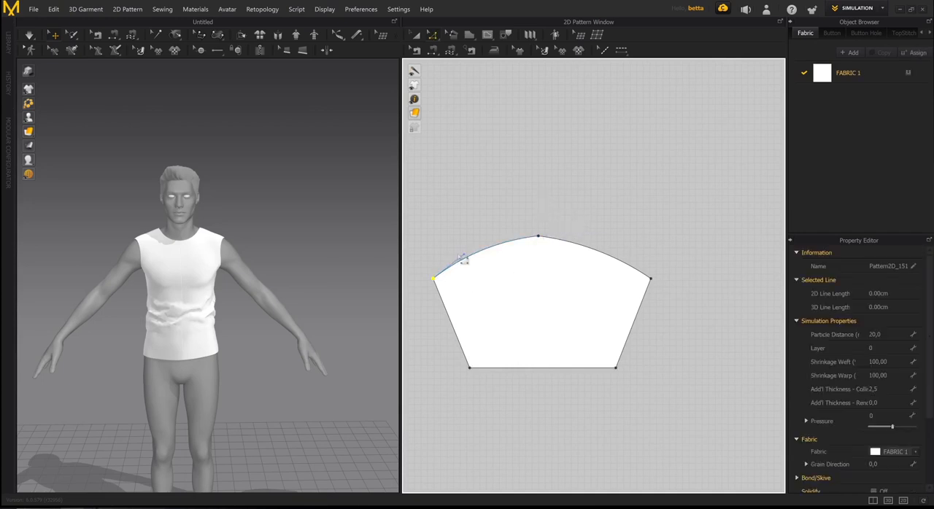
mouse_move(466, 256)
left_mouse_down()
mouse_move(483, 278)
mouse_move(465, 257)
left_mouse_up()
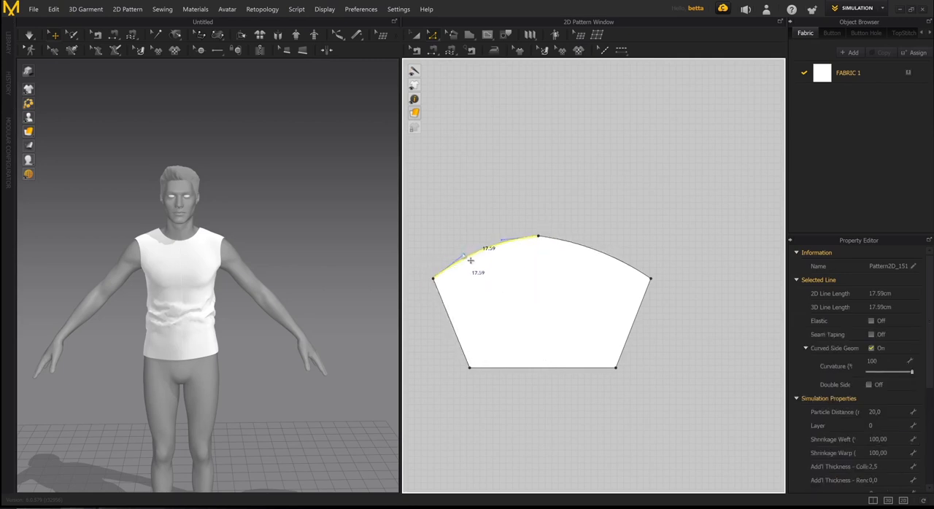
key("Escape")
left_click(439, 280)
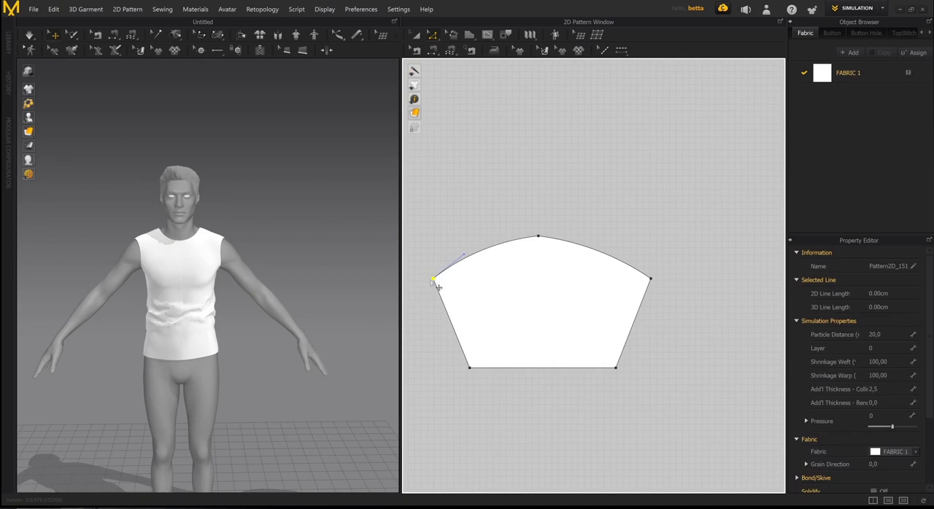
left_click(472, 262)
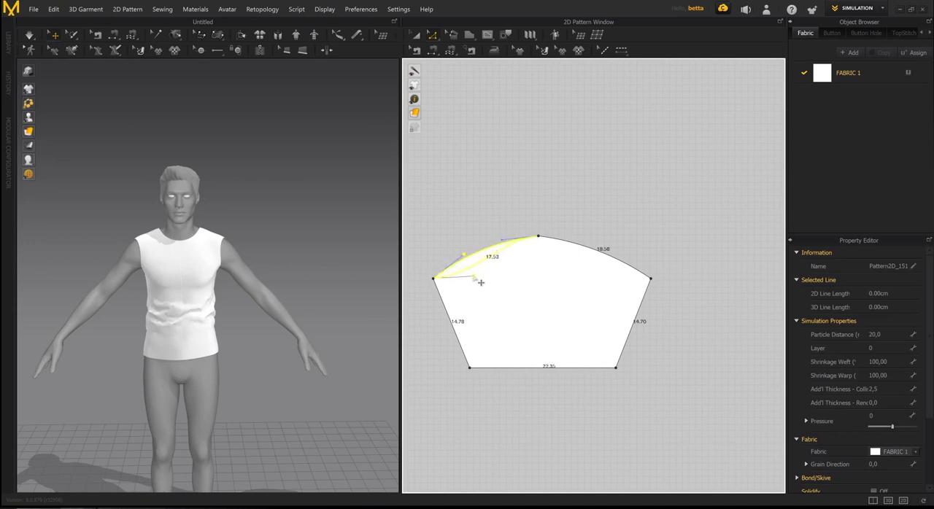
left_click_drag(500, 281, 512, 276)
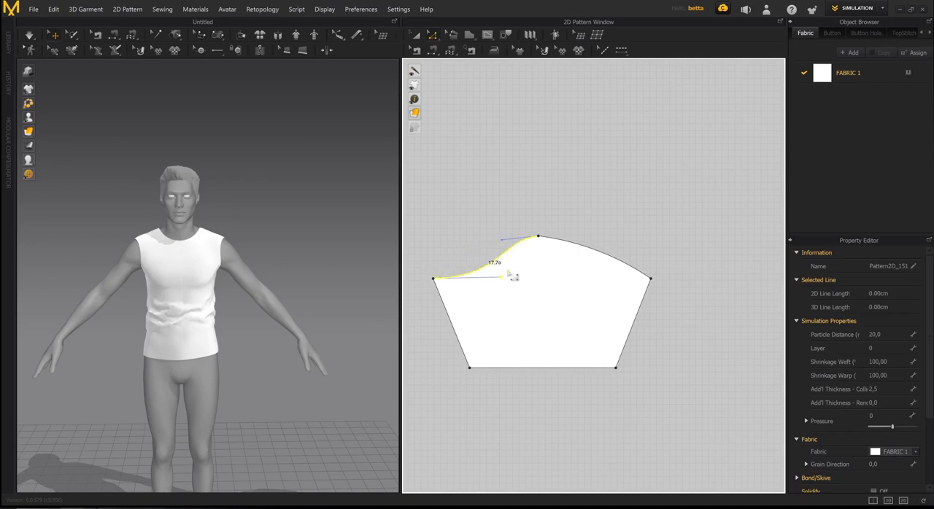
- Reshape the sleeve cap into a rounded bell by curving its right edge to about 19.1 cm and its left edge to about 18.3 cm
double_click(652, 280)
left_click_drag(623, 262, 587, 283)
left_click(539, 237)
left_click_drag(578, 241, 593, 237)
left_click_drag(593, 235, 620, 237)
left_click(546, 243)
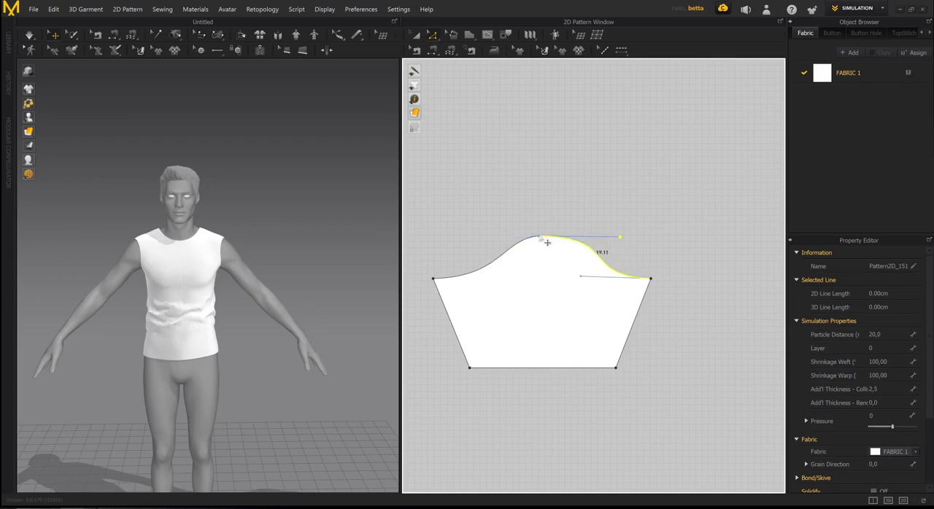
left_click_drag(502, 241, 451, 237)
- Turn the sleeve piece sideways beside the avatar's left arm with the 3D gizmo
scroll(282, 257, "down", 2)
scroll(282, 257, "down", 4)
right_click_drag(282, 257, 245, 254)
middle_click_drag(365, 260, 321, 252)
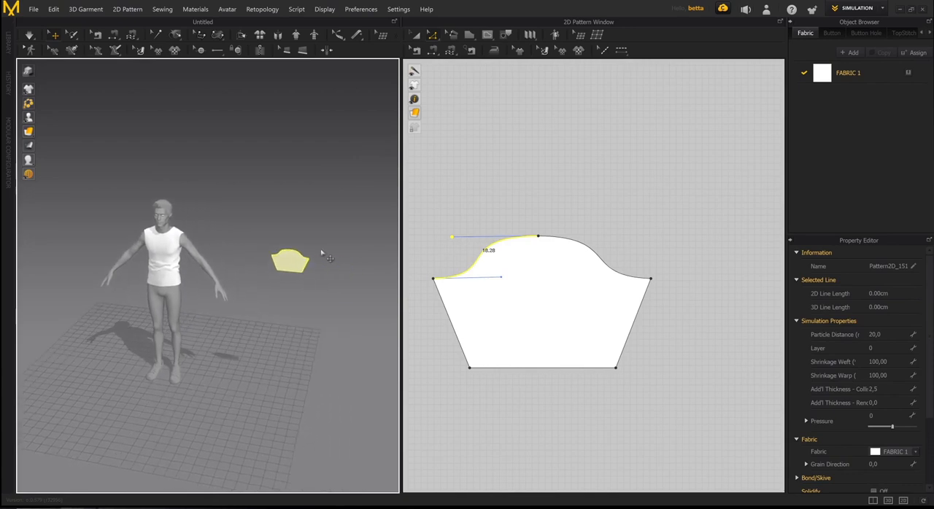
scroll(579, 267, "down", 8)
middle_click_drag(579, 266, 649, 265)
scroll(649, 265, "down", 1)
scroll(648, 266, "down", 2)
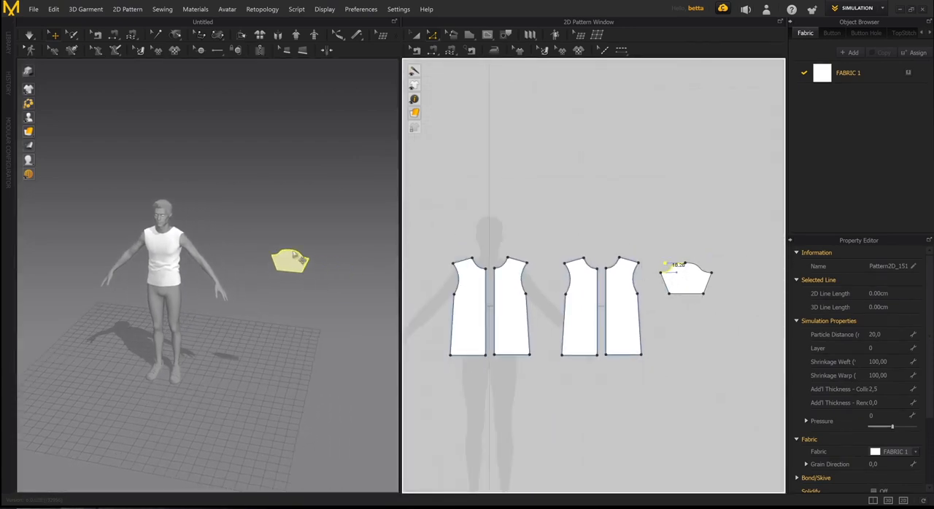
right_click_drag(295, 255, 277, 290)
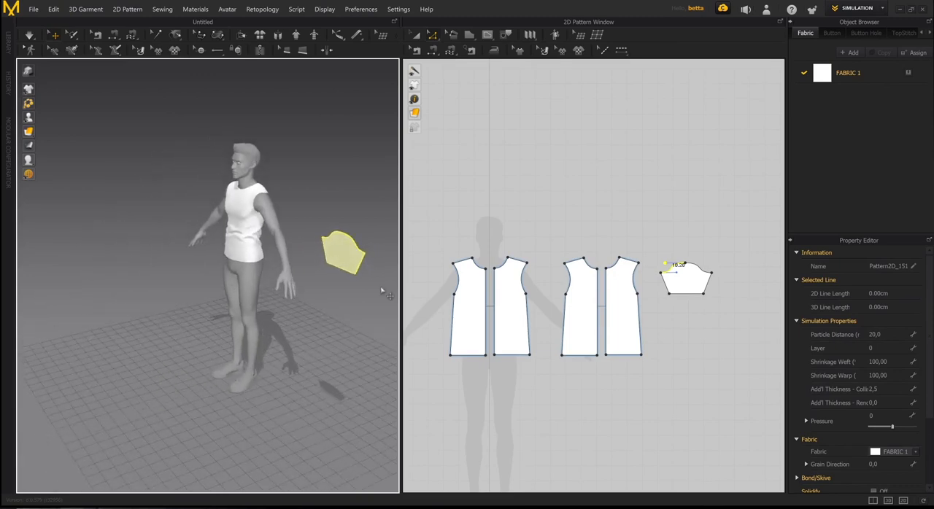
left_click(342, 255)
right_click_drag(341, 256, 343, 292)
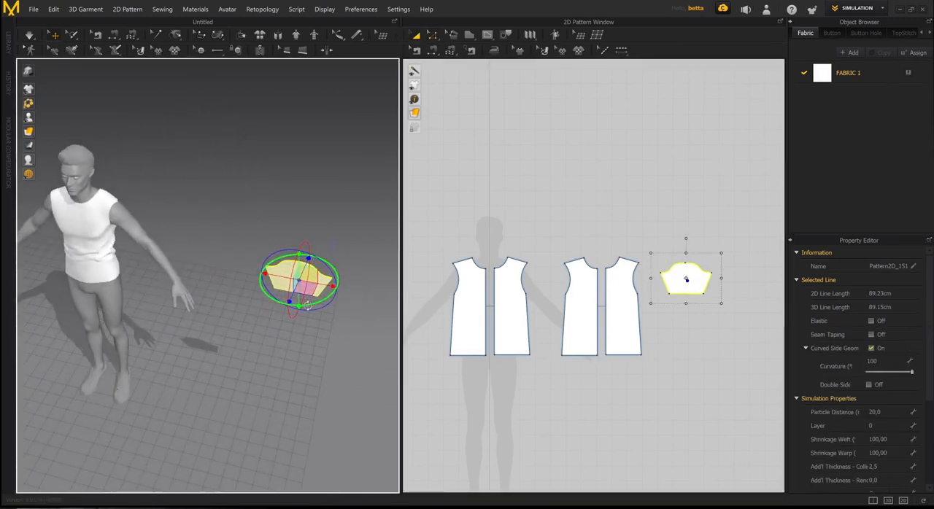
left_click(343, 292)
left_click(306, 292)
left_click_drag(318, 313, 353, 290)
right_click_drag(325, 292, 307, 277)
middle_click_drag(308, 277, 268, 302)
scroll(273, 304, "up", 3)
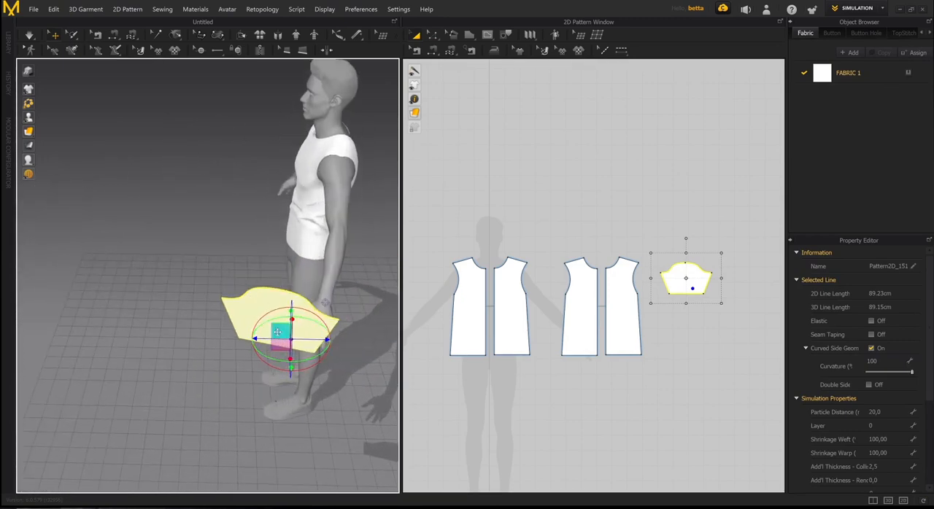
right_click_drag(193, 264, 264, 253)
middle_click_drag(264, 253, 395, 225)
scroll(394, 225, "down", 5)
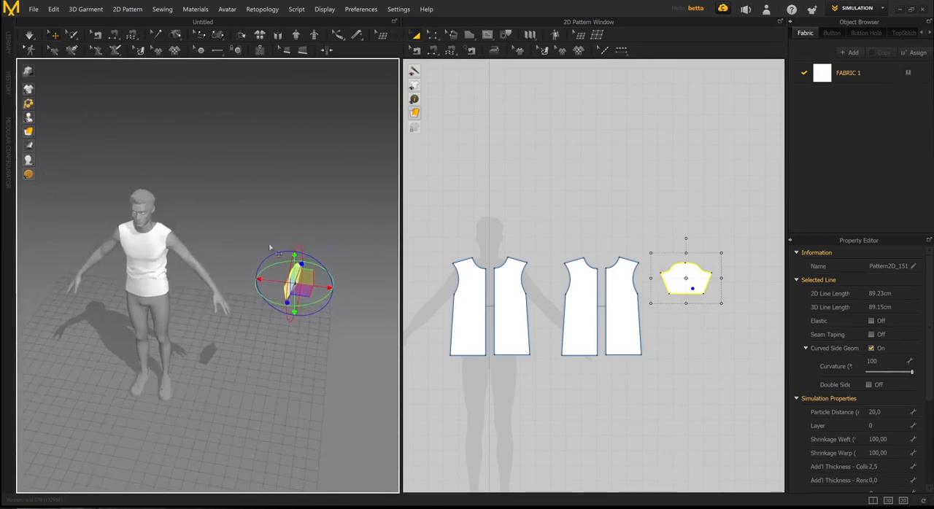
right_click_drag(269, 246, 278, 216)
scroll(217, 279, "up", 2)
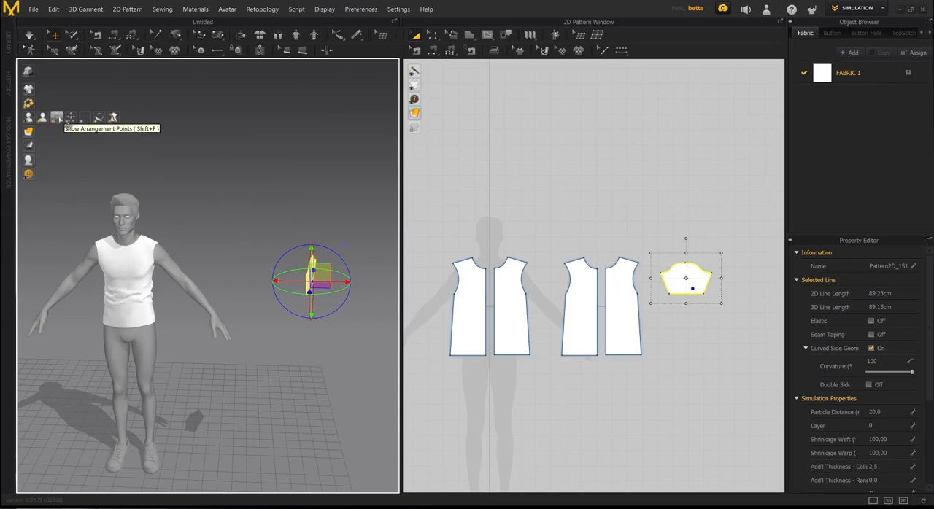
- Show the avatar's arrangement points and place the sleeve piece on the outer point of the left upper arm
left_click(70, 117)
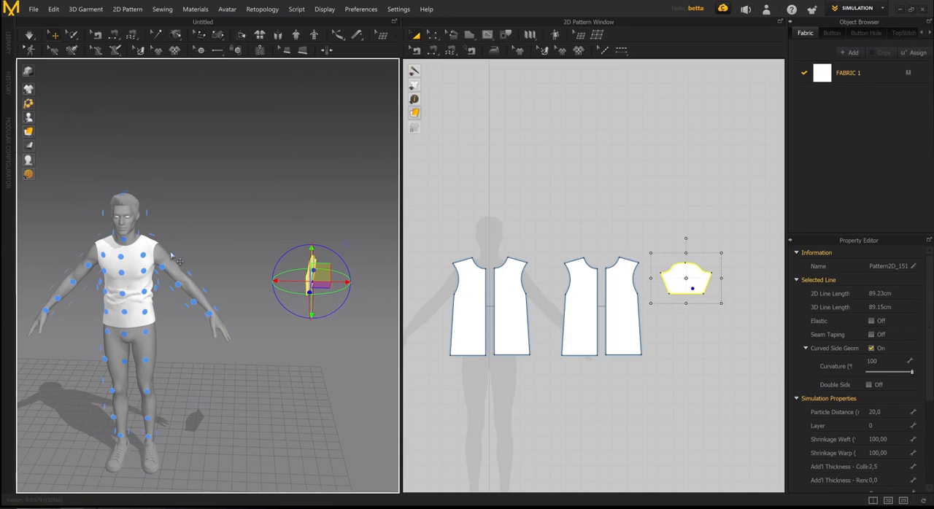
right_click_drag(172, 256, 117, 280)
scroll(223, 226, "up", 4)
right_click_drag(223, 226, 284, 217)
middle_click_drag(382, 248, 293, 286)
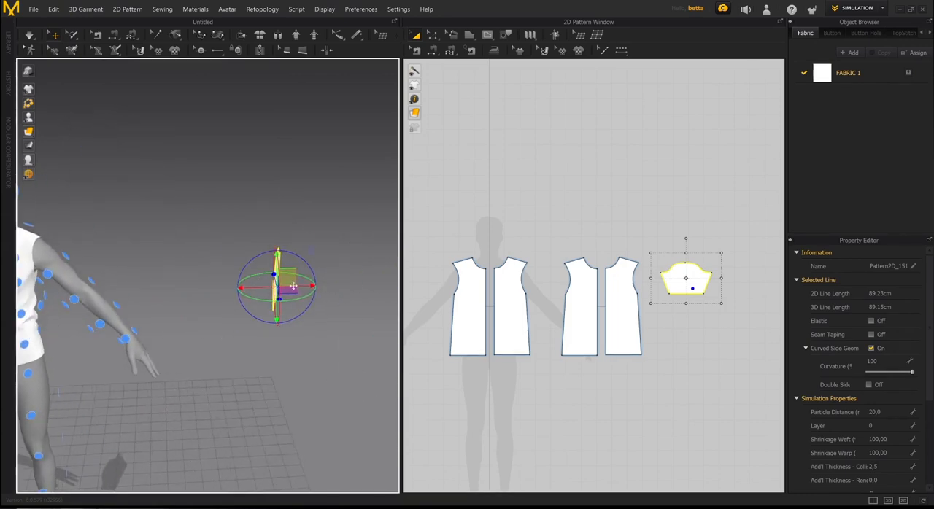
right_click_drag(271, 289, 174, 273)
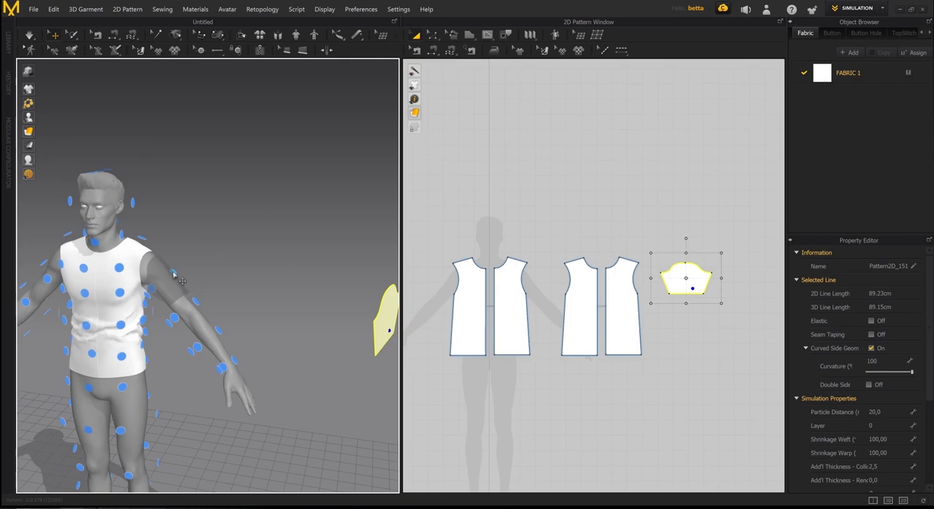
left_click(173, 273)
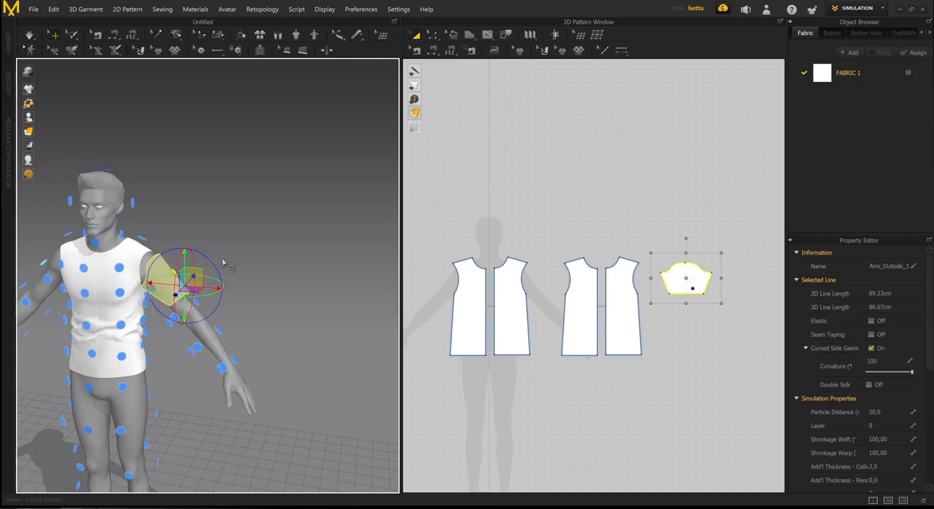
- Inspect how the sleeve wraps around the upper arm, deselect it and hide the arrangement points
right_click_drag(224, 263, 187, 264)
scroll(224, 256, "up", 4)
middle_click_drag(225, 256, 313, 259)
scroll(313, 258, "down", 3)
right_click_drag(313, 258, 326, 229)
left_click(287, 217)
right_click_drag(237, 204, 234, 262)
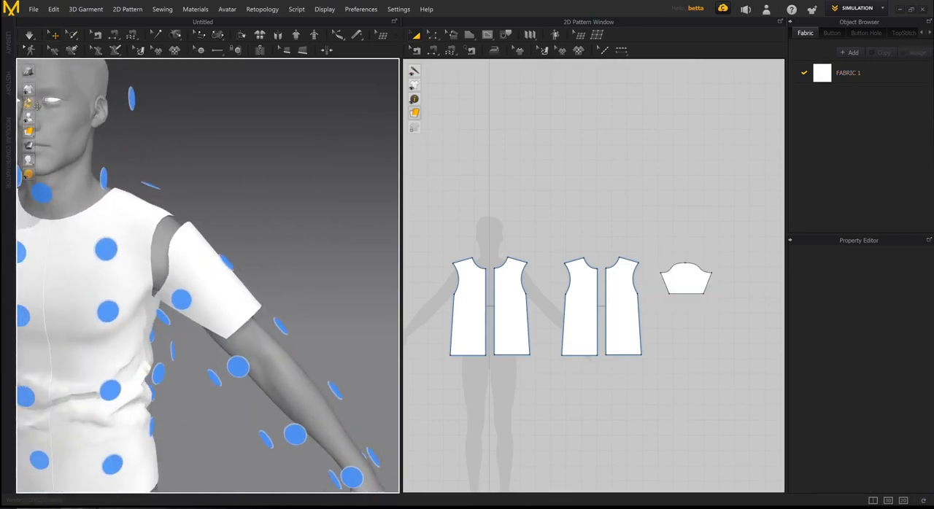
mouse_move(33, 119)
left_click(59, 125)
- Widen the sleeve piece evenly on both sides, keeping its height, to a total outline length of about 101 cm
right_click_drag(333, 202, 248, 230)
left_click(255, 319)
scroll(568, 294, "up", 6)
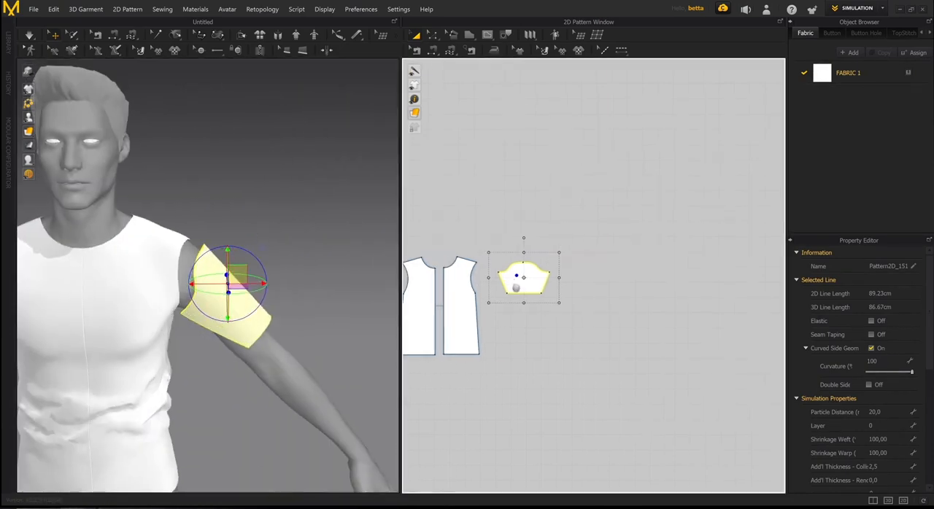
scroll(567, 294, "up", 2)
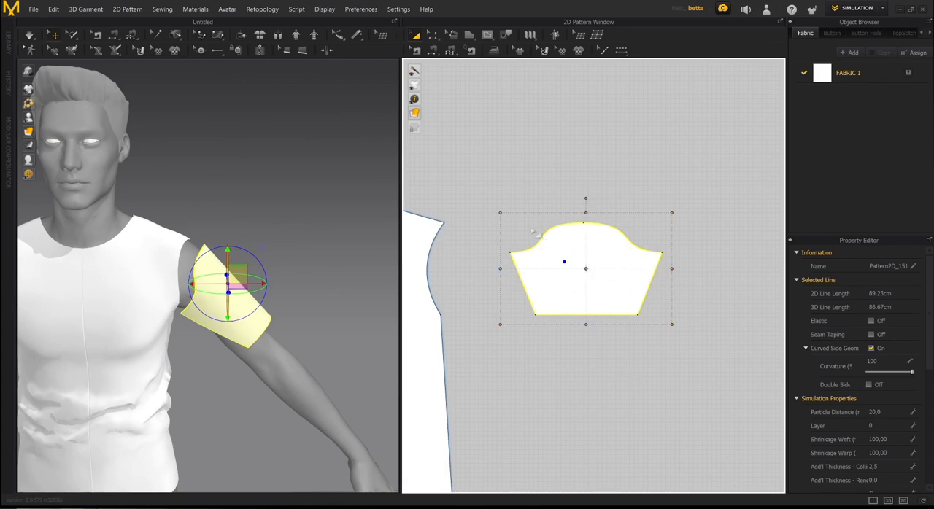
left_click_drag(499, 269, 468, 268)
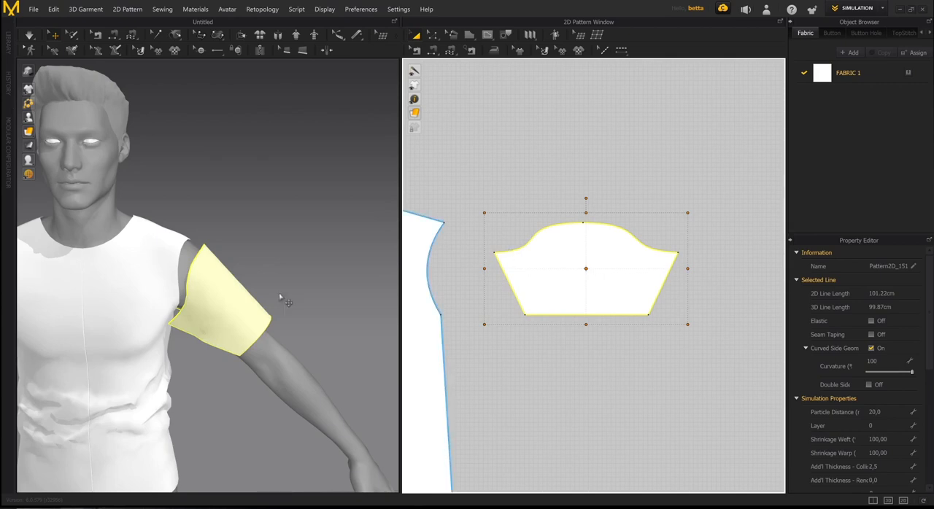
mouse_move(281, 294)
right_mouse_down()
mouse_move(219, 226)
mouse_move(183, 244)
mouse_move(196, 290)
mouse_move(267, 292)
mouse_move(265, 263)
mouse_move(205, 305)
mouse_move(270, 288)
right_mouse_up()
left_click(555, 157)
scroll(525, 214, "down", 8)
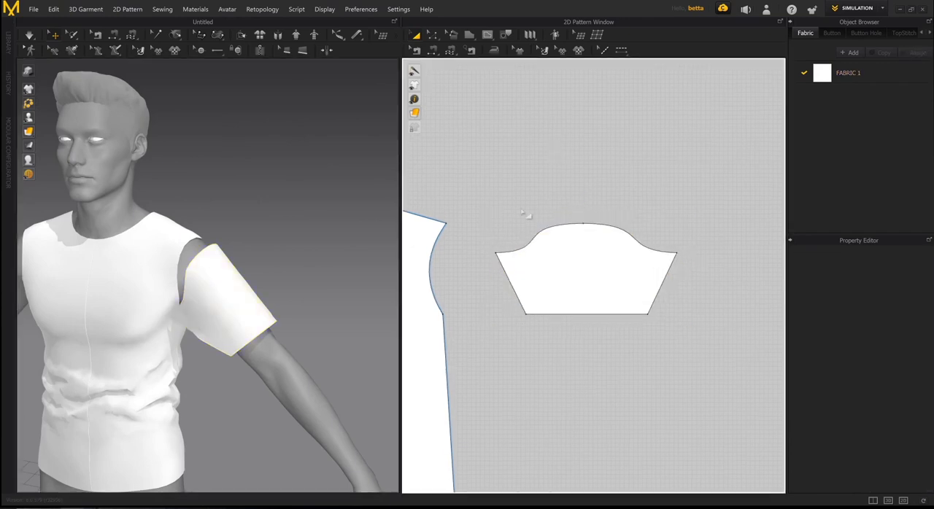
- Start an M:N Free Sewing seam and define its first side along the whole sleeve cap, about 43.8 cm from corner to corner
mouse_move(232, 256)
right_mouse_down()
mouse_move(269, 253)
mouse_move(270, 263)
mouse_move(194, 260)
mouse_move(222, 264)
right_mouse_up()
scroll(547, 219, "down", 5)
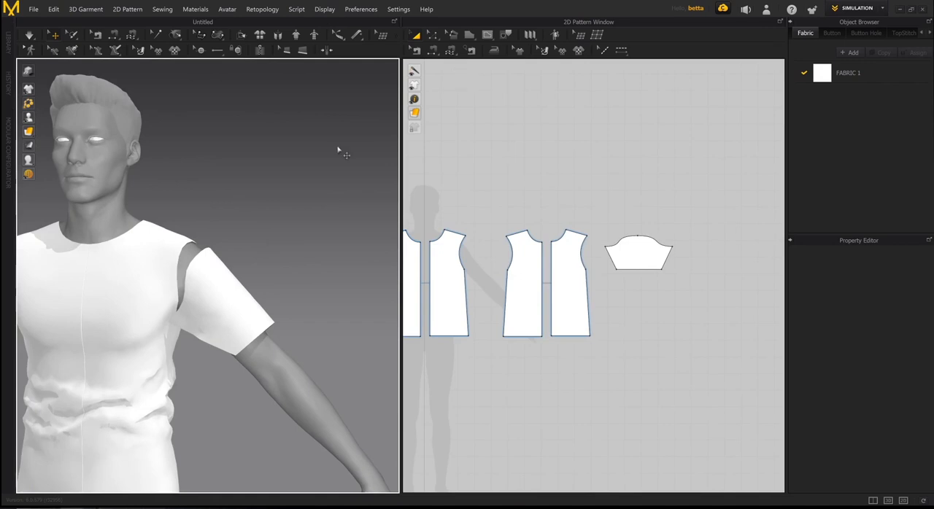
right_click_drag(310, 188, 282, 199)
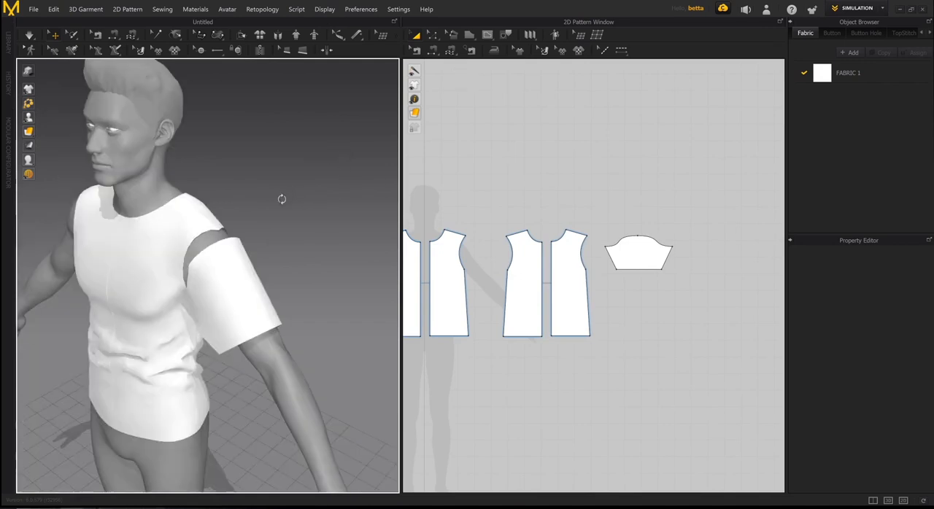
left_click(454, 51)
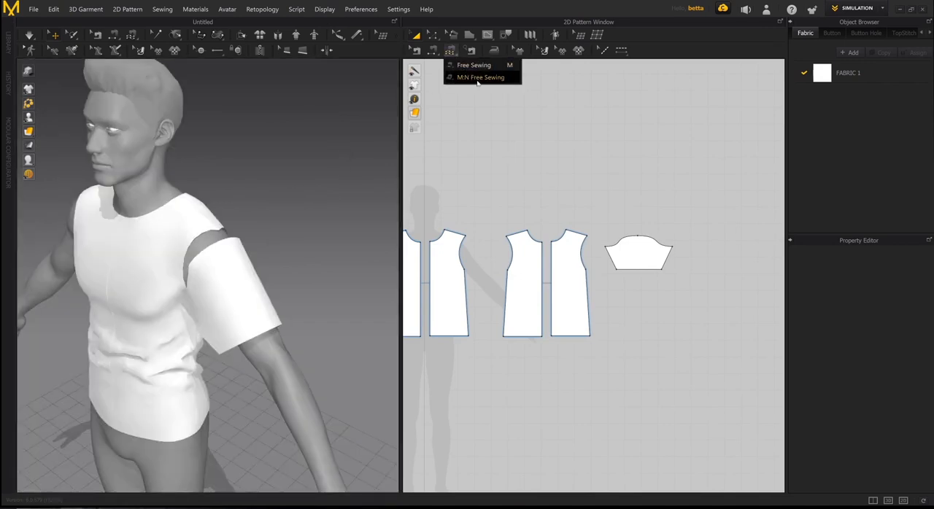
left_click(478, 78)
right_click_drag(585, 209, 546, 179)
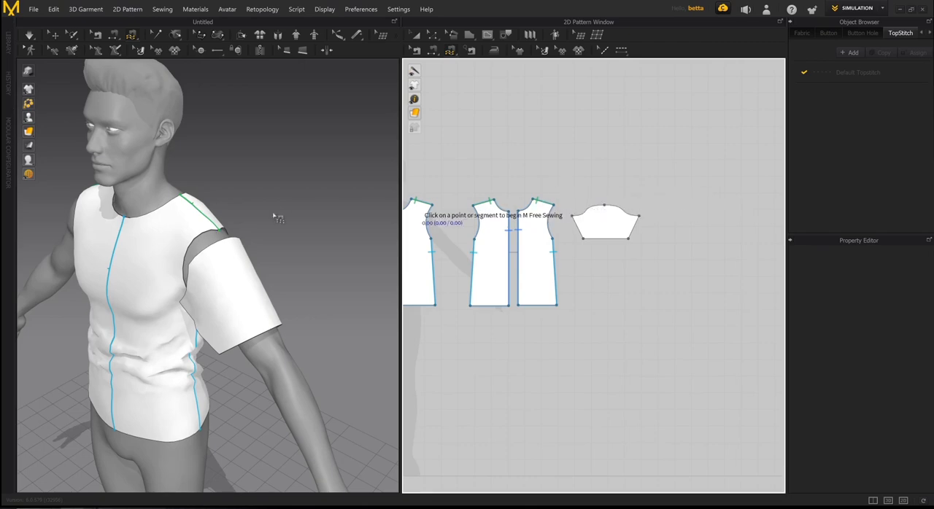
right_click_drag(274, 216, 298, 211)
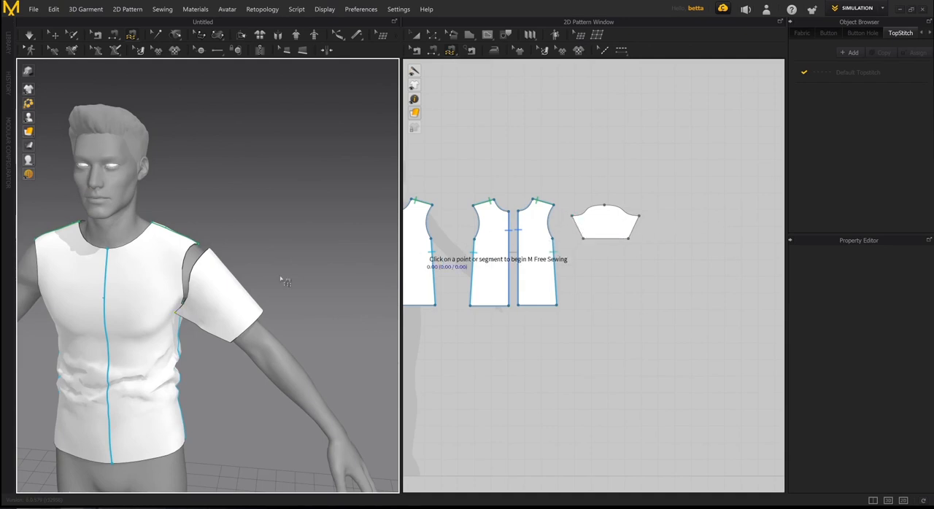
scroll(277, 273, "up", 5)
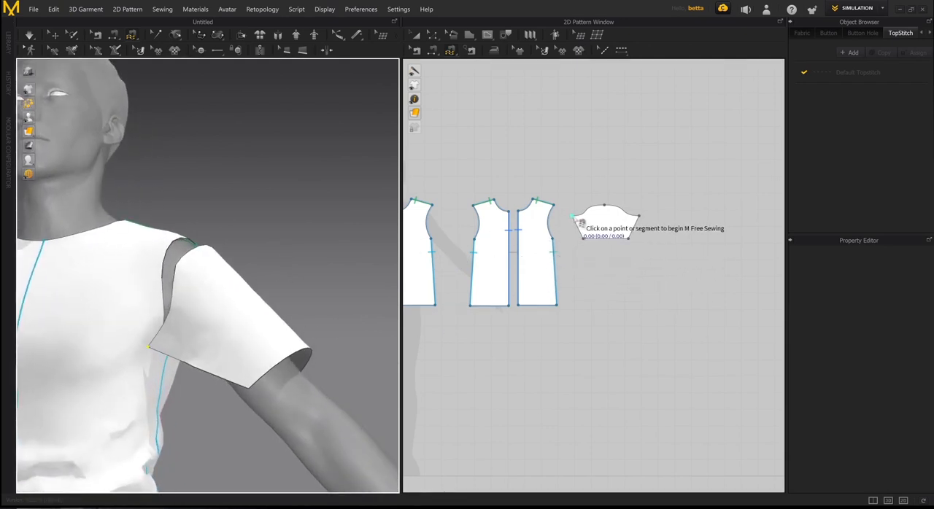
left_click(576, 216)
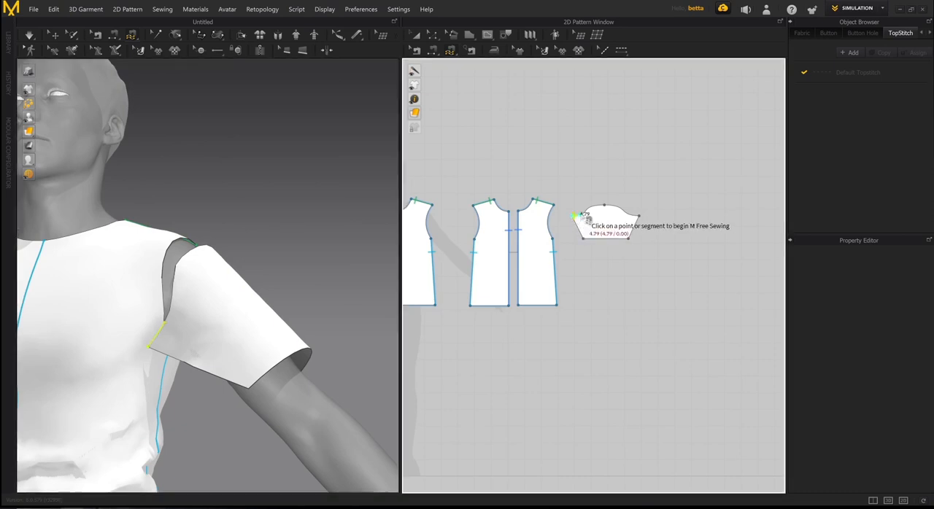
left_click(645, 222)
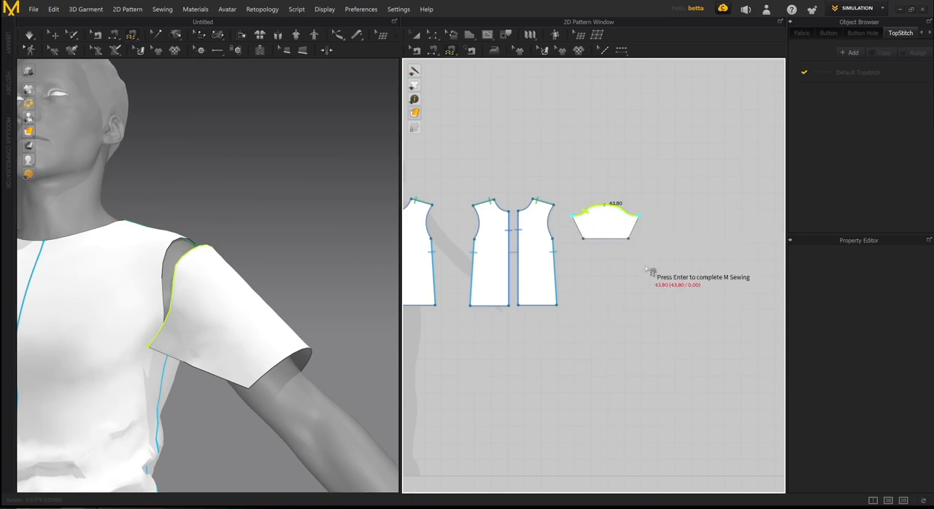
key("Return")
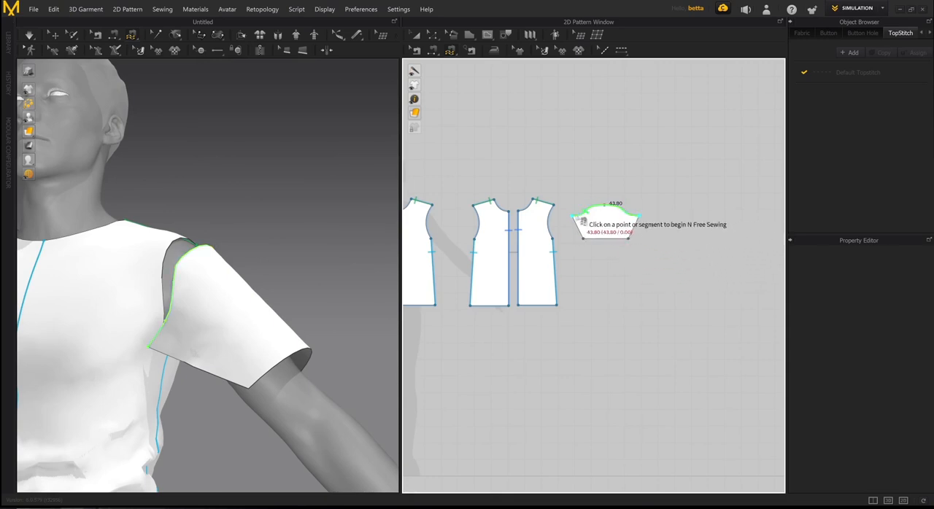
- Complete the seam by joining the sleeve cap to the front and back armholes on the avatar's left side, from underarm to shoulder to underarm
right_click_drag(358, 238, 244, 313)
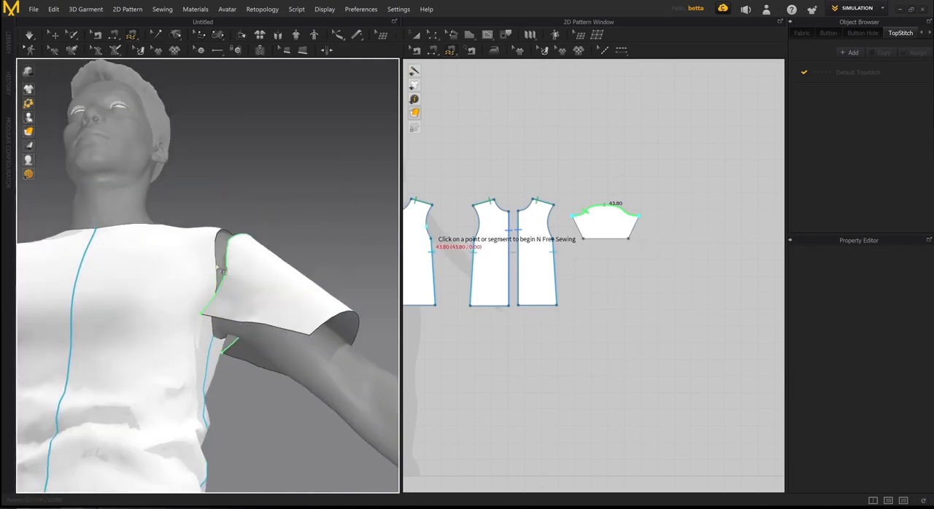
right_click_drag(220, 239, 219, 293)
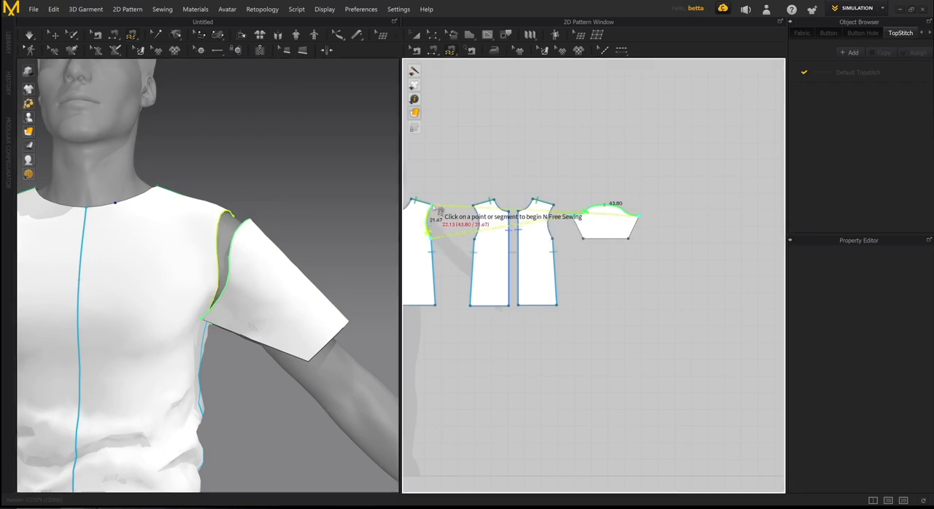
right_click_drag(260, 257, 275, 272)
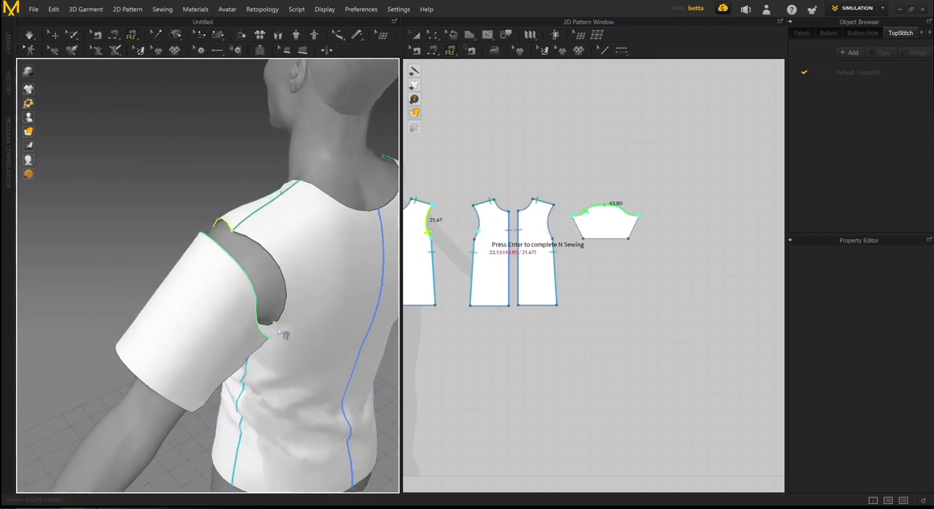
mouse_move(290, 307)
right_mouse_down()
mouse_move(294, 278)
mouse_move(284, 304)
right_mouse_up()
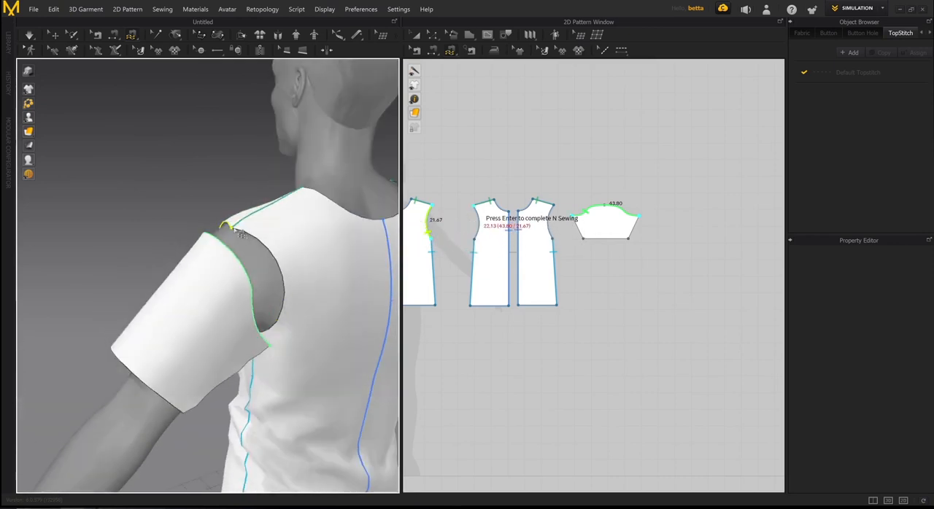
right_click_drag(322, 237, 369, 236)
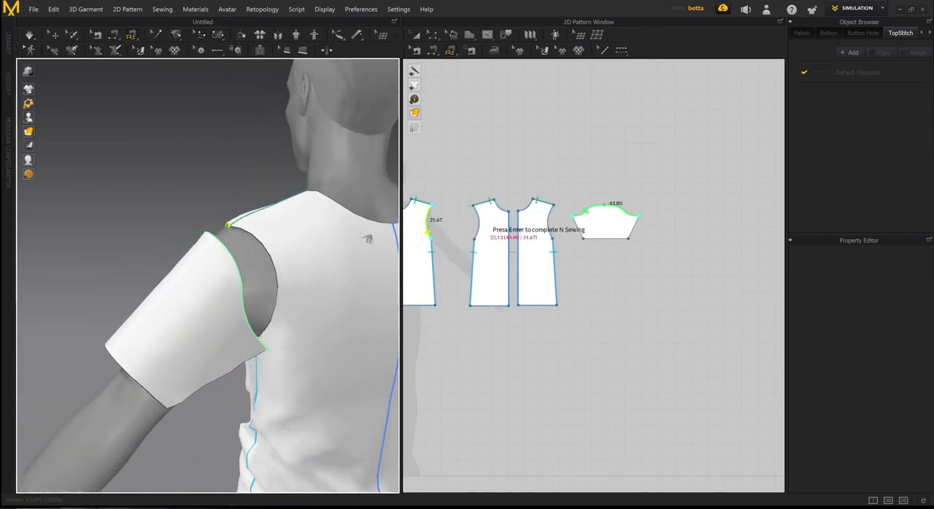
left_click(477, 222)
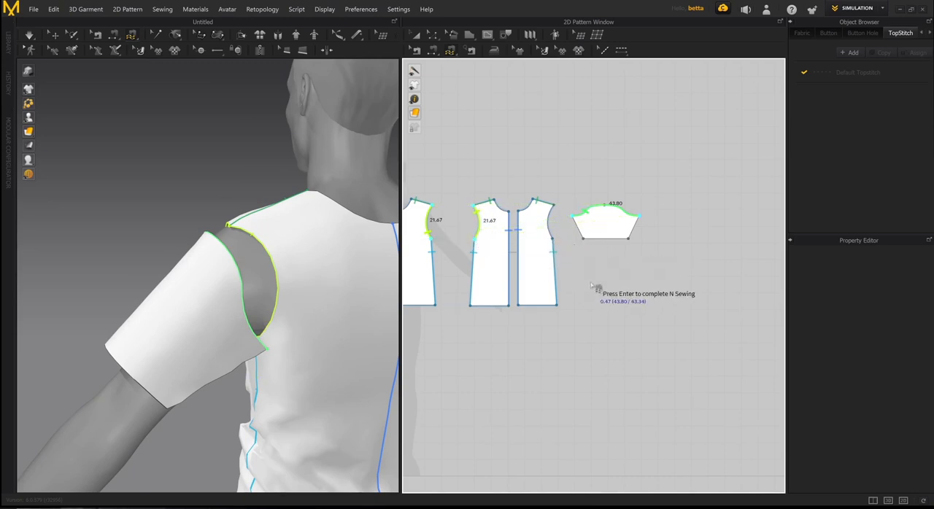
key("Return")
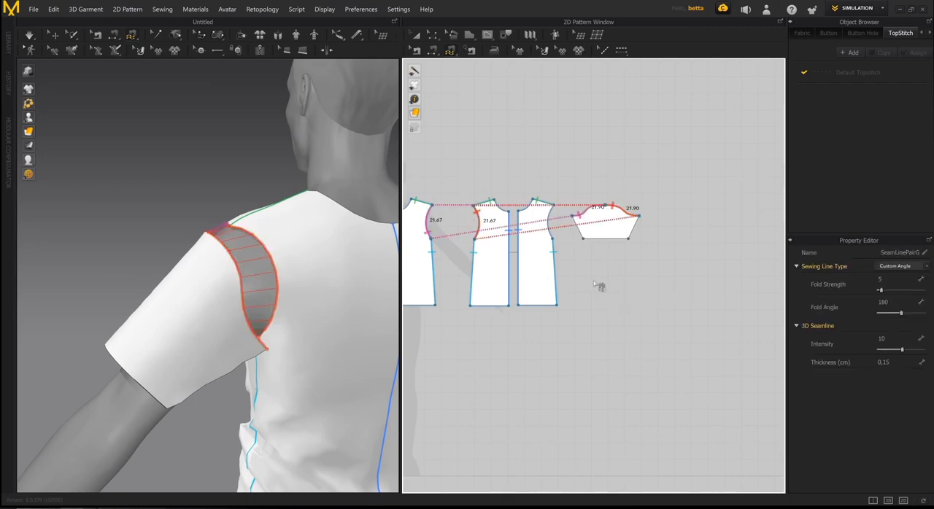
right_click_drag(306, 219, 296, 256)
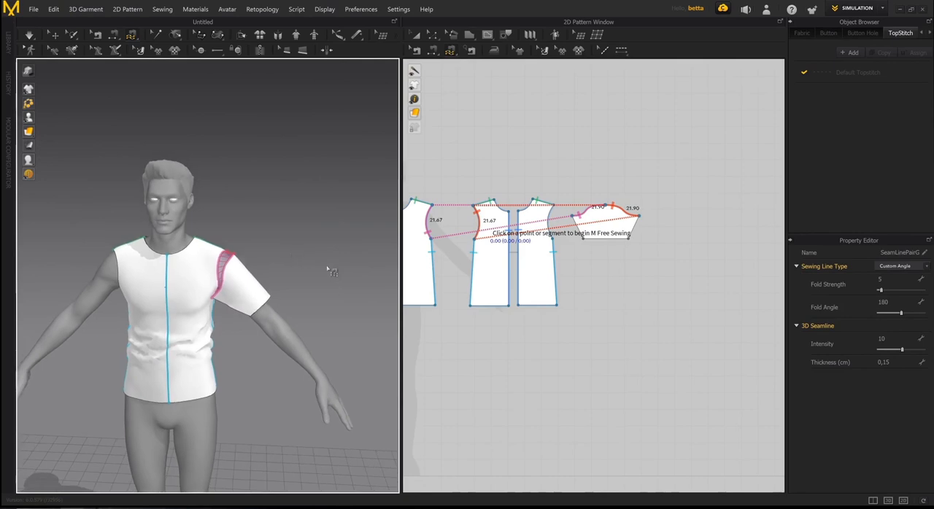
scroll(600, 330, "down", 4)
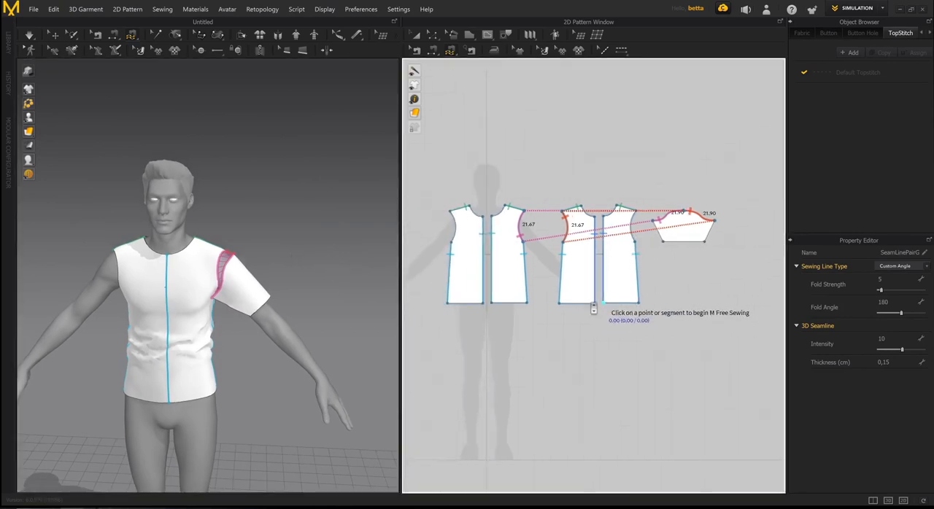
- Inspect the sleeve-to-armhole seam on the avatar's left shoulder and the matching seam lines on the 2D pieces
right_click_drag(219, 314, 290, 297)
scroll(290, 298, "up", 6)
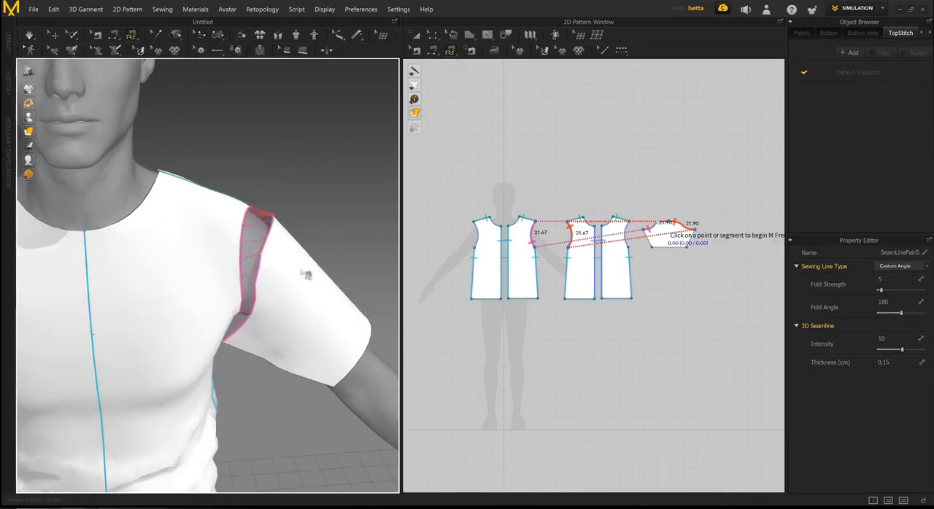
mouse_move(277, 280)
right_mouse_down()
mouse_move(192, 282)
mouse_move(156, 262)
mouse_move(185, 221)
mouse_move(234, 284)
mouse_move(263, 291)
mouse_move(187, 267)
mouse_move(272, 276)
right_mouse_up()
scroll(248, 280, "down", 3)
scroll(580, 307, "up", 5)
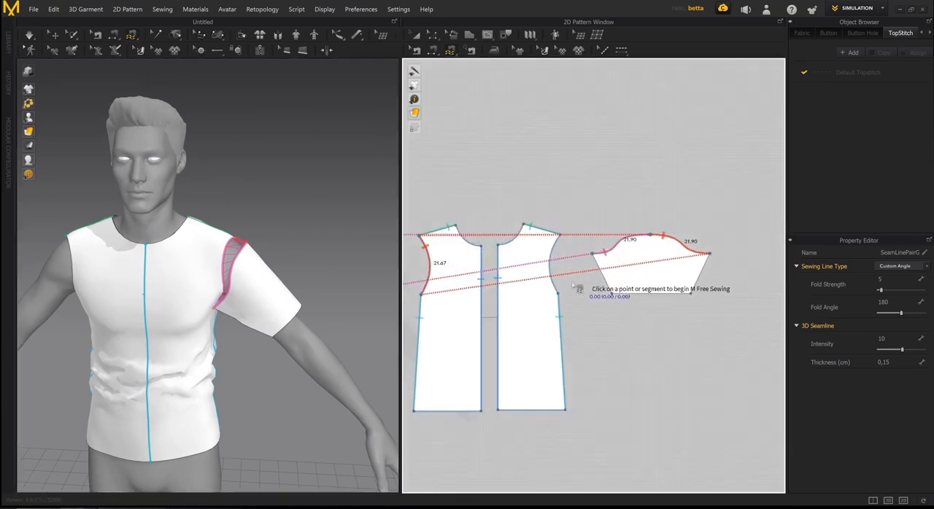
scroll(574, 269, "down", 3)
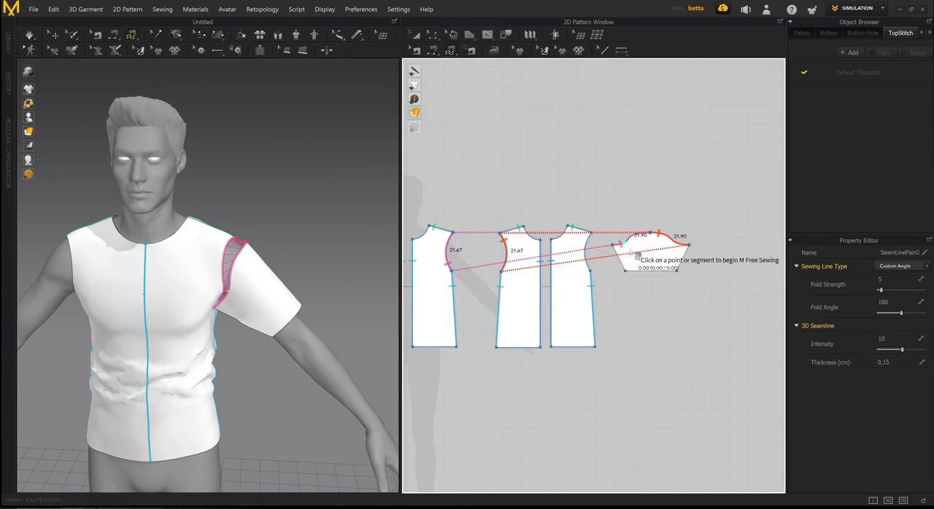
middle_click_drag(549, 290, 607, 278)
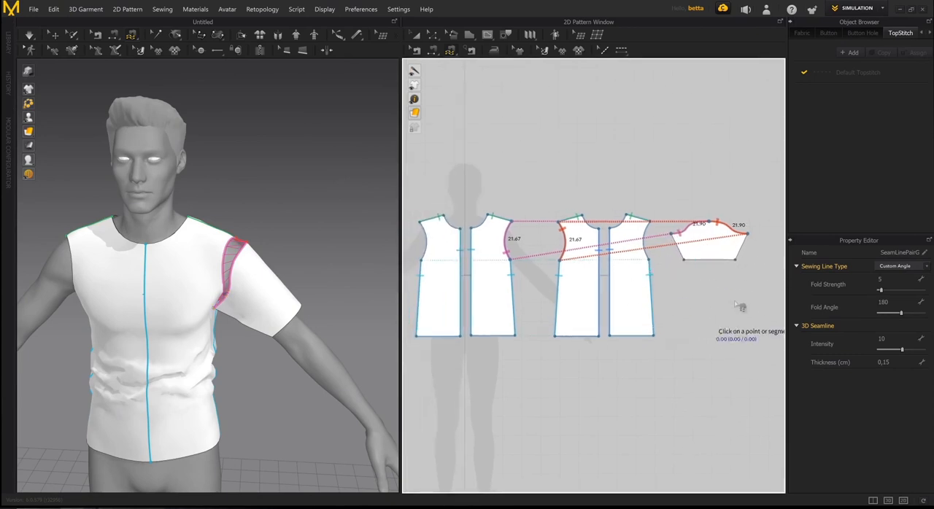
- Clone the sleeve as a Symmetric Pattern (with Sewing) and place the copy on the opposite side of the body pieces
key("q")
right_click_drag(280, 282, 345, 228)
scroll(344, 227, "down", 3)
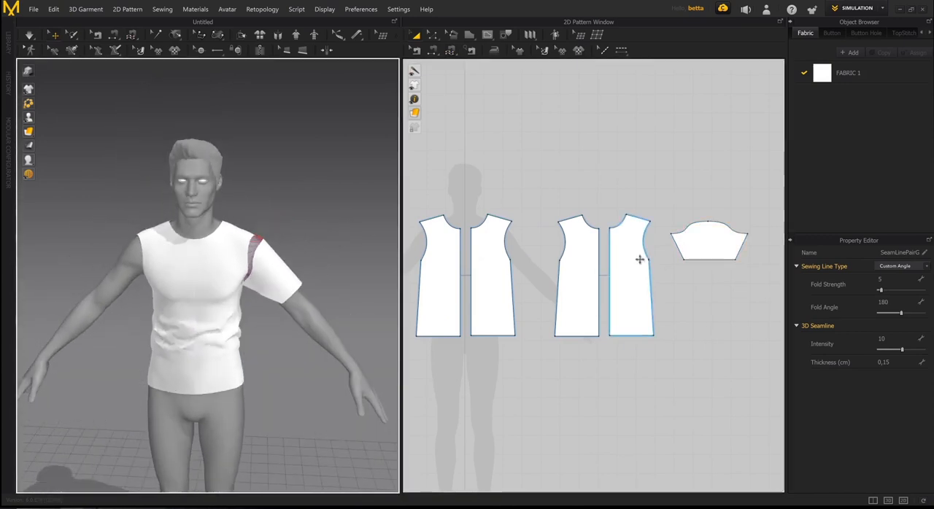
scroll(581, 263, "down", 3)
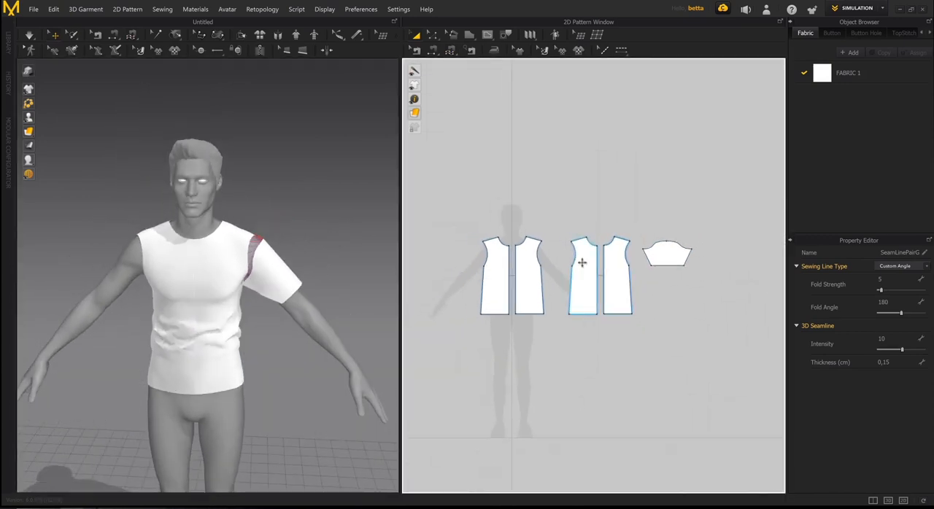
left_click(670, 257)
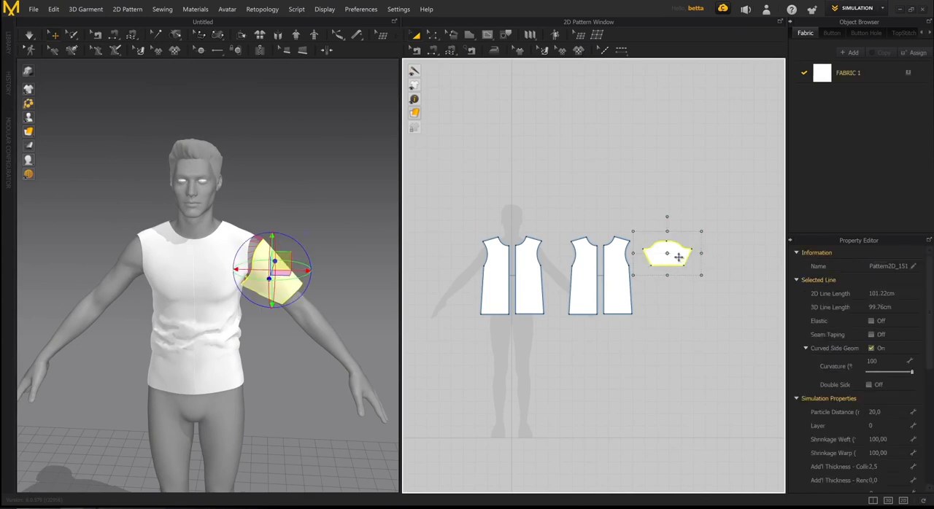
right_click(678, 257)
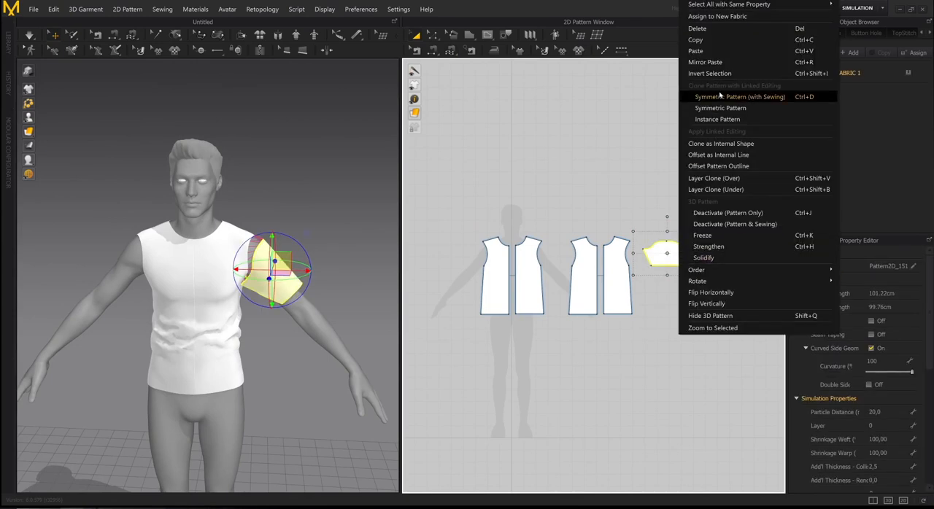
left_click(722, 97)
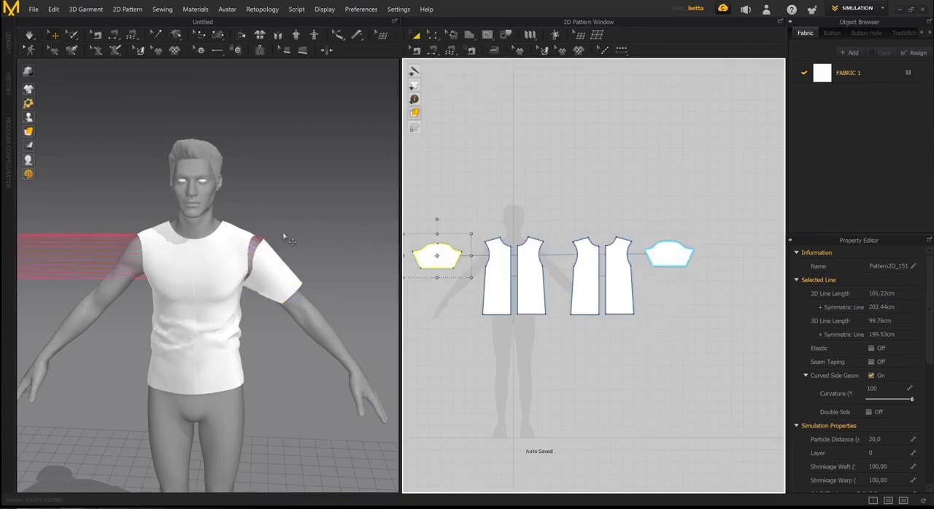
- Move the cloned sleeve horizontally in 3D until it sits around the avatar's right upper arm
scroll(288, 240, "down", 5)
middle_click_drag(233, 236, 324, 227)
left_click(138, 265)
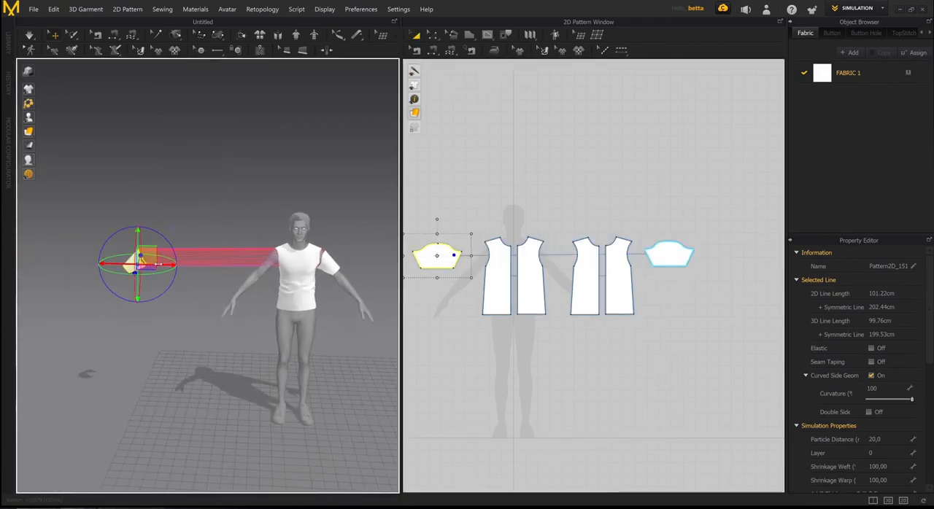
left_click_drag(159, 264, 292, 264)
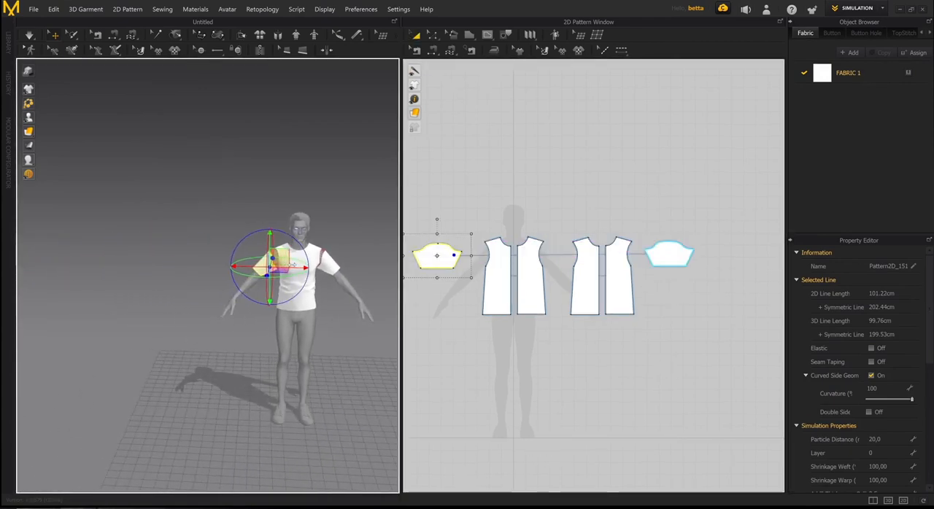
middle_click_drag(304, 239, 226, 273)
scroll(240, 277, "up", 6)
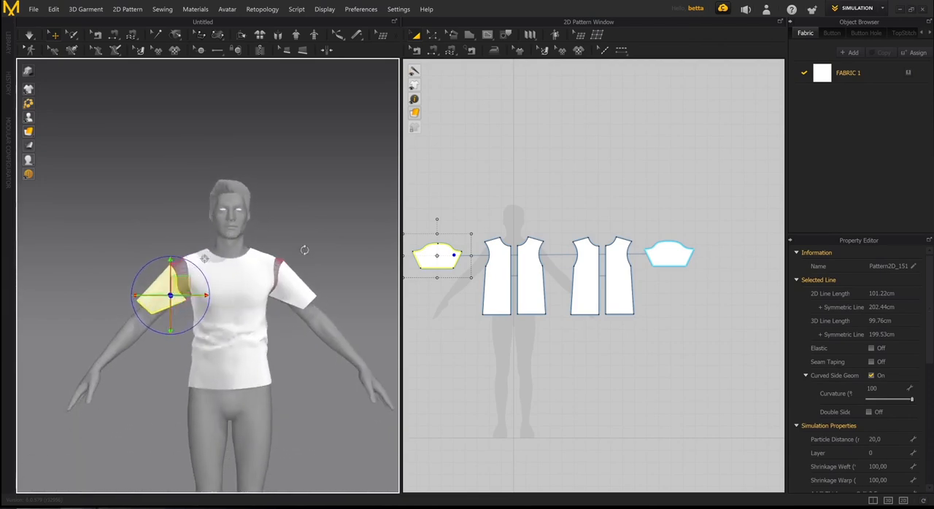
- Fine-tune the cloned sleeve's position on the right upper arm, raising it slightly so it lines up with the armhole
scroll(255, 264, "down", 3)
mouse_move(255, 264)
right_mouse_down()
mouse_move(275, 271)
mouse_move(187, 267)
mouse_move(243, 270)
right_mouse_up()
scroll(243, 270, "up", 5)
scroll(275, 267, "down", 5)
mouse_move(321, 269)
right_mouse_down()
mouse_move(276, 267)
mouse_move(270, 279)
mouse_move(255, 269)
mouse_move(342, 263)
mouse_move(307, 267)
right_mouse_up()
scroll(255, 270, "up", 2)
scroll(255, 270, "up", 5)
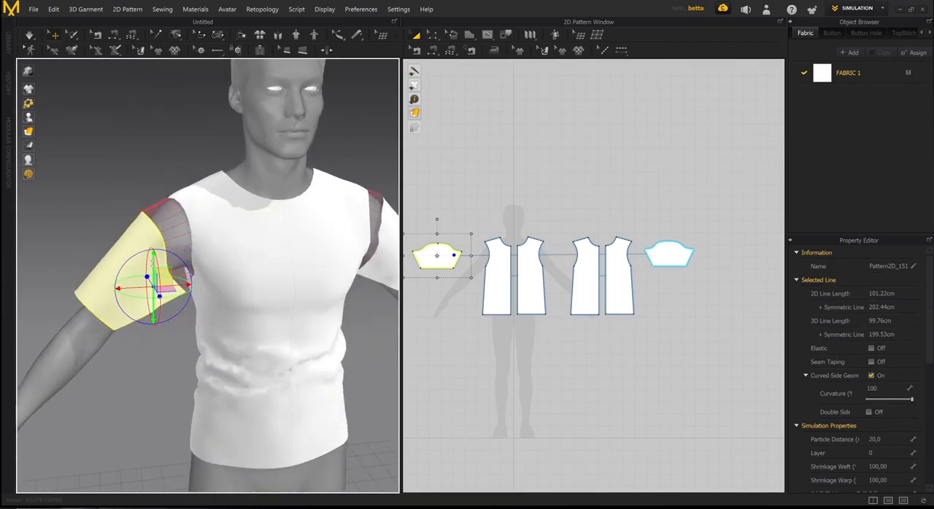
left_click_drag(187, 273, 187, 243)
left_click_drag(180, 280, 186, 279)
- Simulate the garment so both sleeves are pulled onto the armholes, stop the simulation and clear the selection
scroll(294, 250, "down", 4)
right_click_drag(293, 264, 253, 276)
key("space")
key("space")
left_click(548, 176)
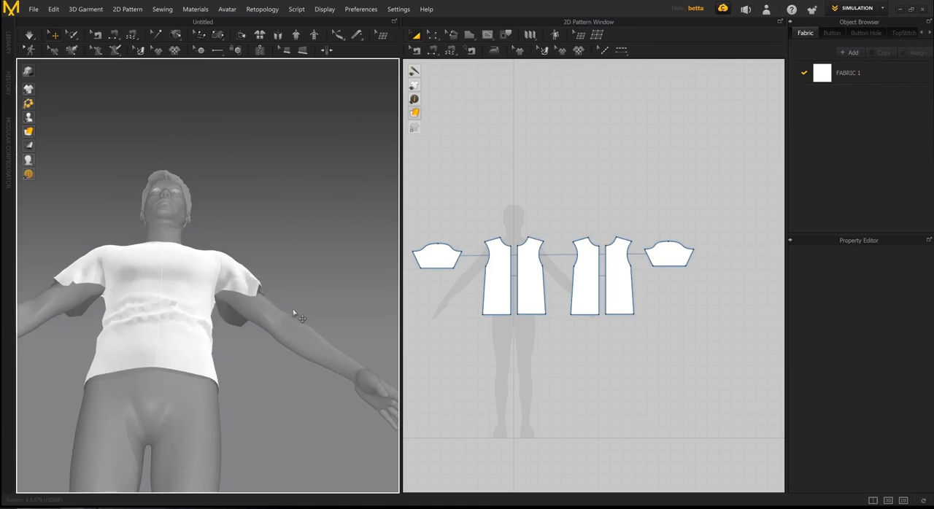
- Try to join the sleeve's two underarm edges with Segment Sewing and check the seam's direction from below
key("n")
left_click(227, 321)
left_click(233, 293)
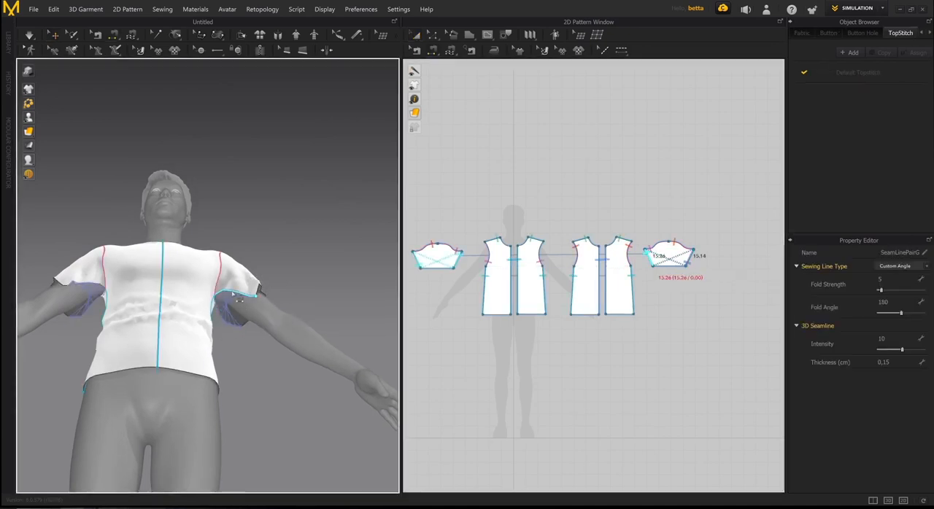
scroll(211, 327, "up", 5)
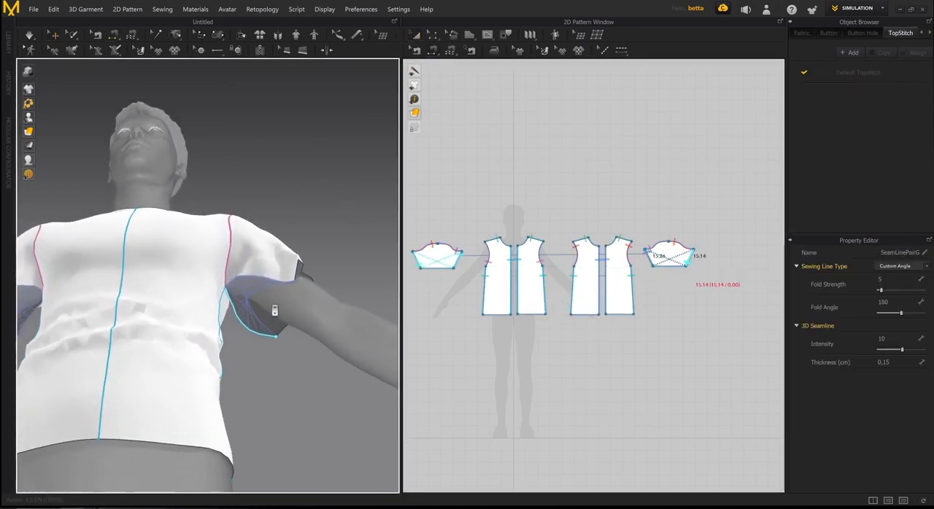
right_click_drag(249, 317, 284, 363)
middle_click_drag(285, 363, 263, 299)
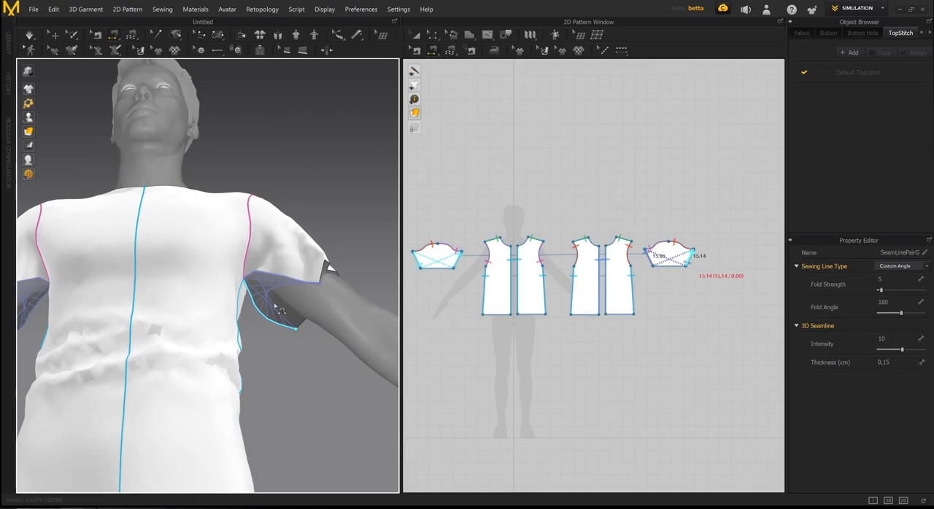
right_click_drag(271, 303, 285, 237)
right_click_drag(319, 290, 269, 315)
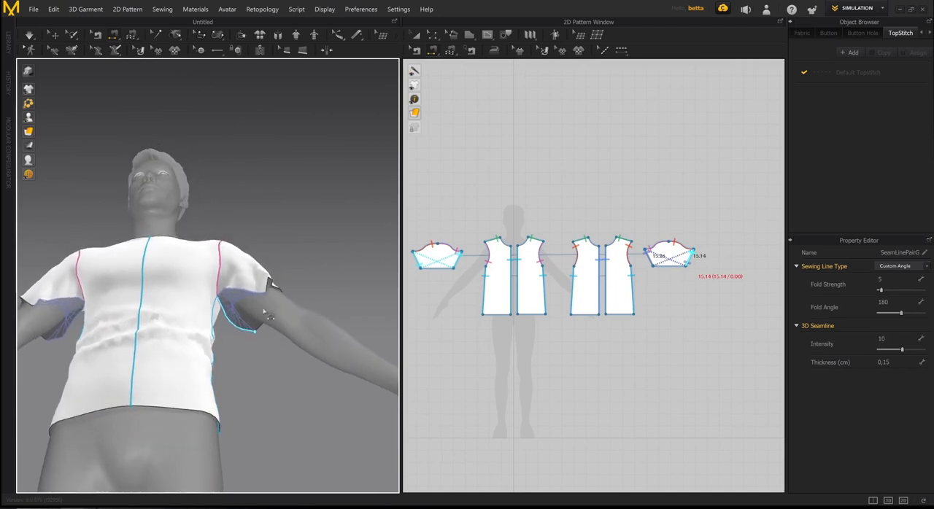
- Delete the crossed seam between the sleeve's underarm edges
key("q")
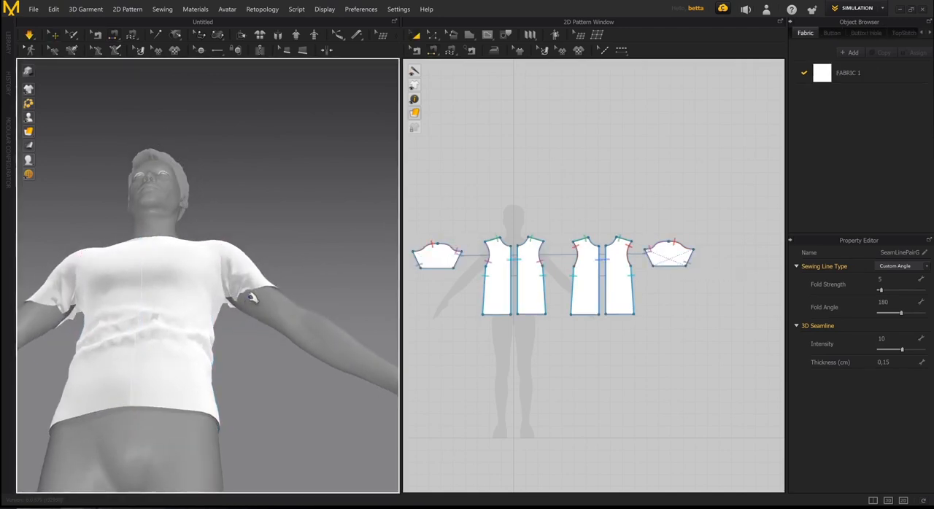
key("b")
left_click(248, 309)
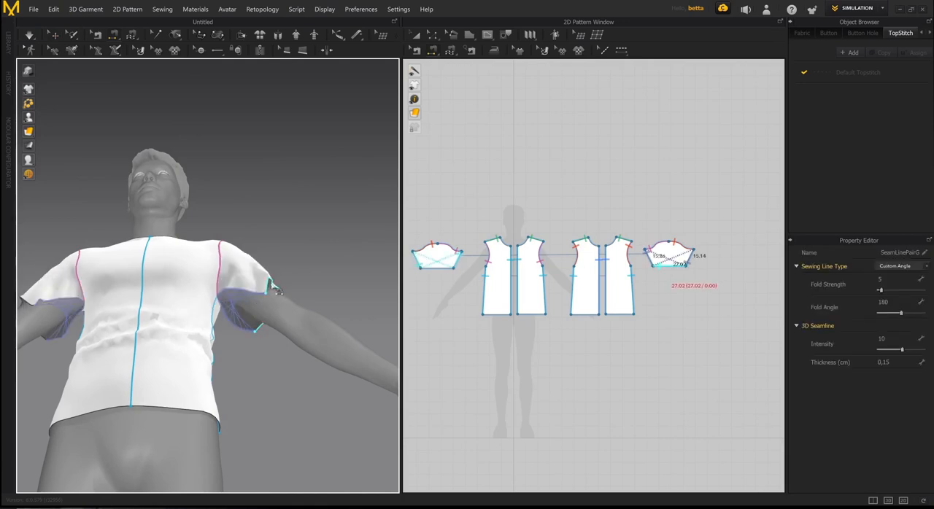
key("Delete")
- Sew the sleeve's two underarm edges together in matching directions with Segment Sewing, and simulate the T-shirt
right_click_drag(276, 301, 267, 256)
right_click_drag(238, 335, 225, 337)
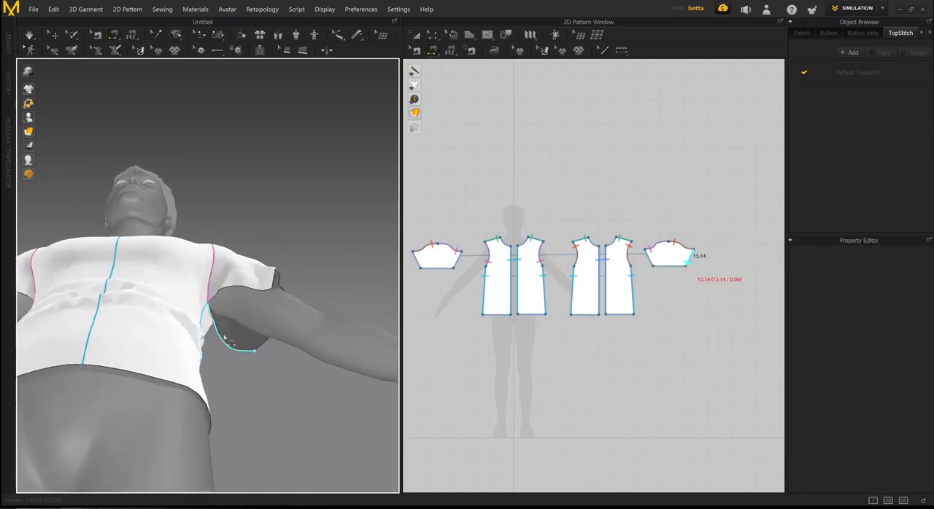
left_click(233, 293)
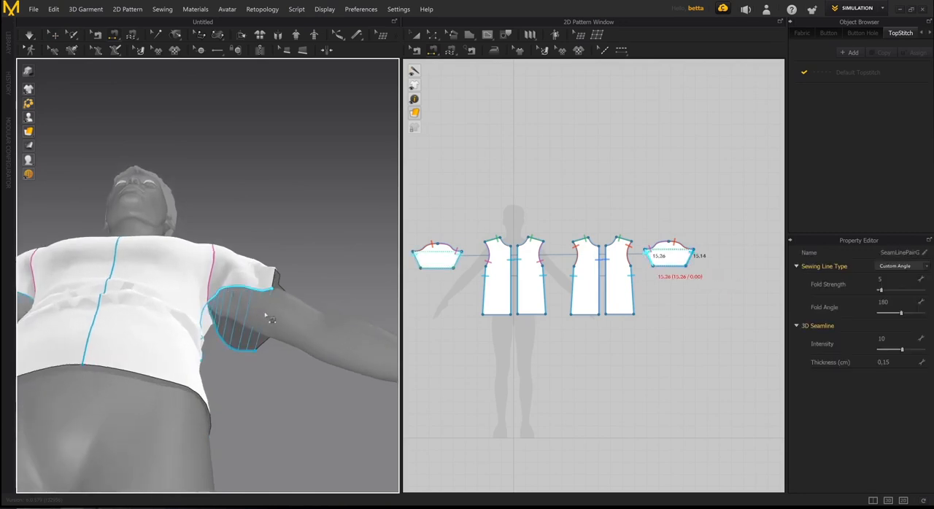
right_click_drag(265, 311, 231, 270)
scroll(257, 325, "down", 5)
key("q")
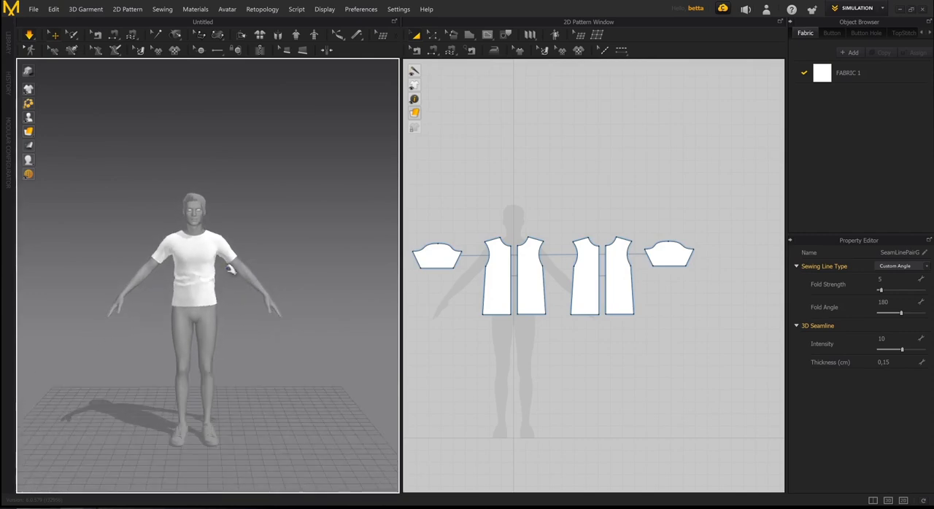
- Select all the T-shirt pieces in the 2D pattern and move them up above the avatar silhouette
key("n")
left_click(663, 266)
key("a")
left_click_drag(698, 350, 410, 149)
left_click_drag(501, 279, 498, 194)
- Draw a five-point polygon over the silhouette's left thigh, with a waist about 18 cm, outer side about 42.8 cm and hem about 22.1 cm
middle_click_drag(507, 329, 617, 279)
scroll(535, 277, "up", 4)
left_click(617, 279)
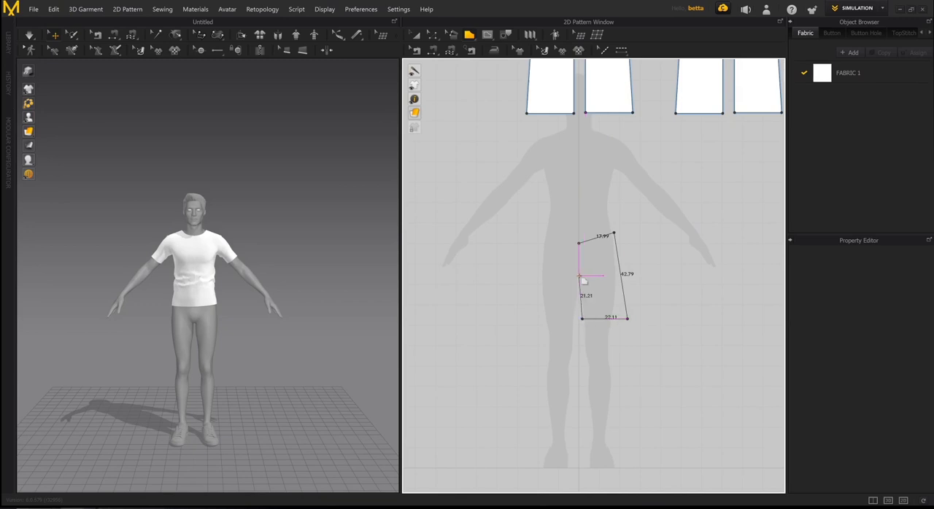
left_click(580, 245)
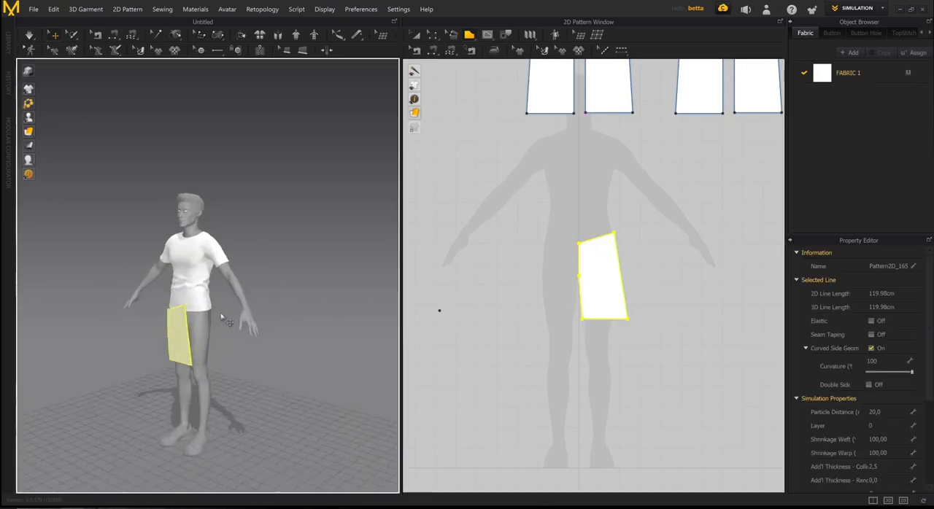
- Select all the T-shirt pieces and shift them sideways until they are roughly centred above the avatar silhouette, then deselect them
key("a")
scroll(684, 303, "down", 4)
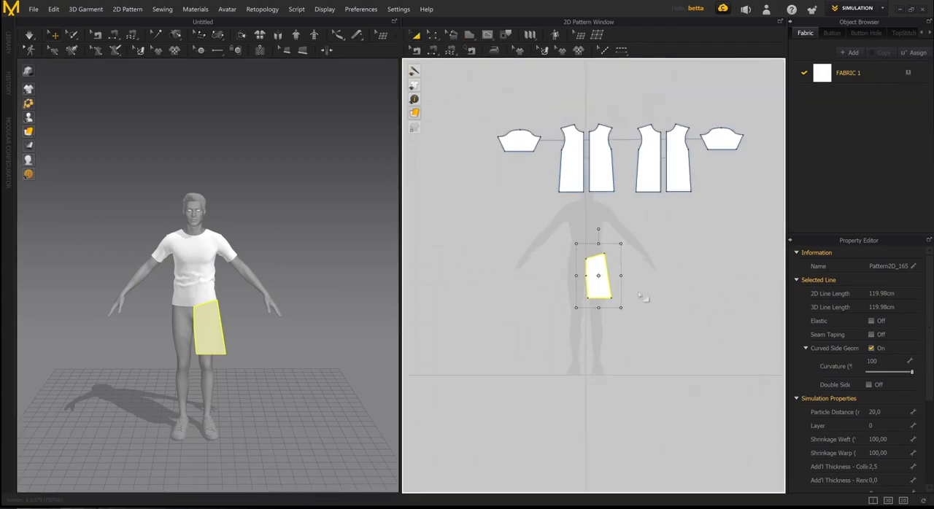
middle_click_drag(643, 292, 613, 312)
left_click_drag(452, 116, 747, 280)
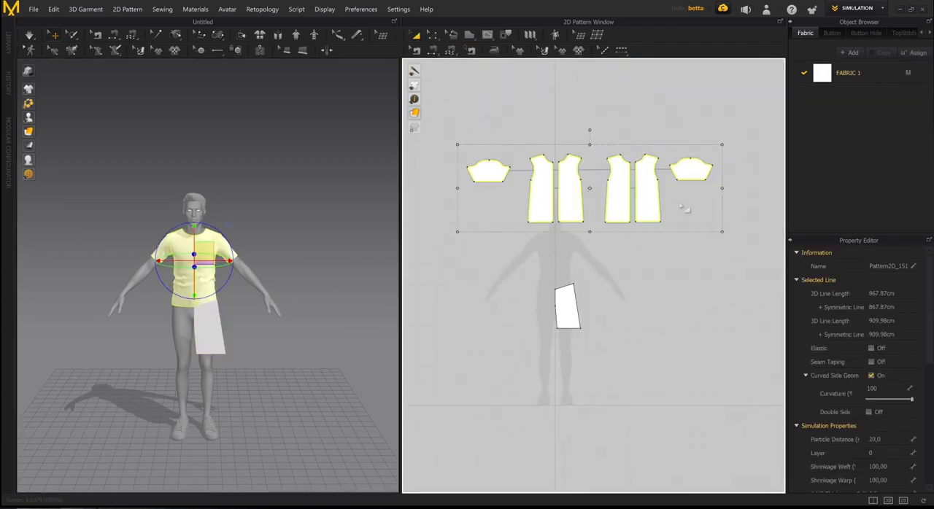
left_click_drag(645, 199, 612, 199)
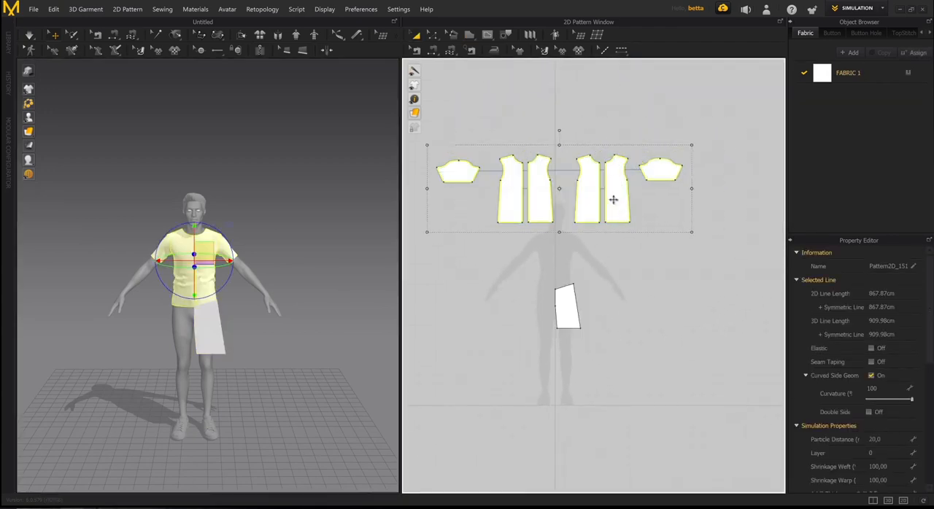
left_click(648, 291)
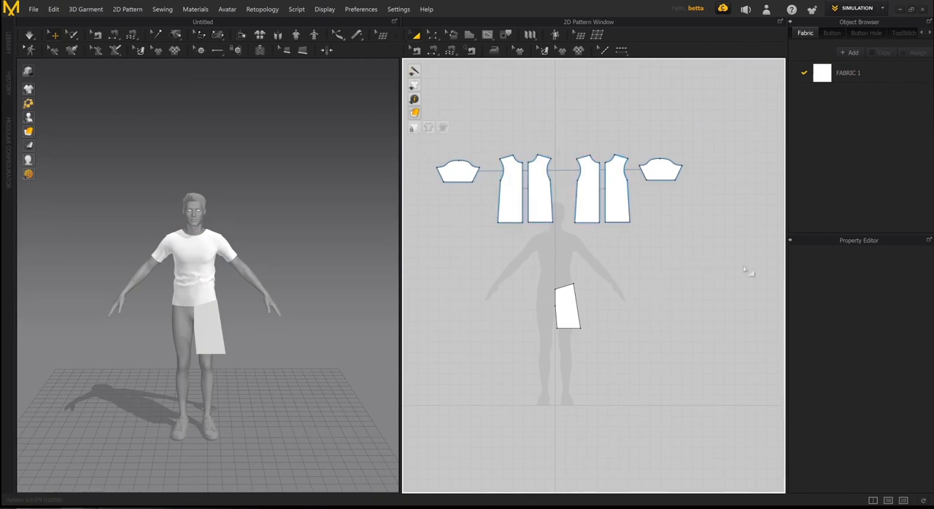
left_click_drag(654, 229, 416, 134)
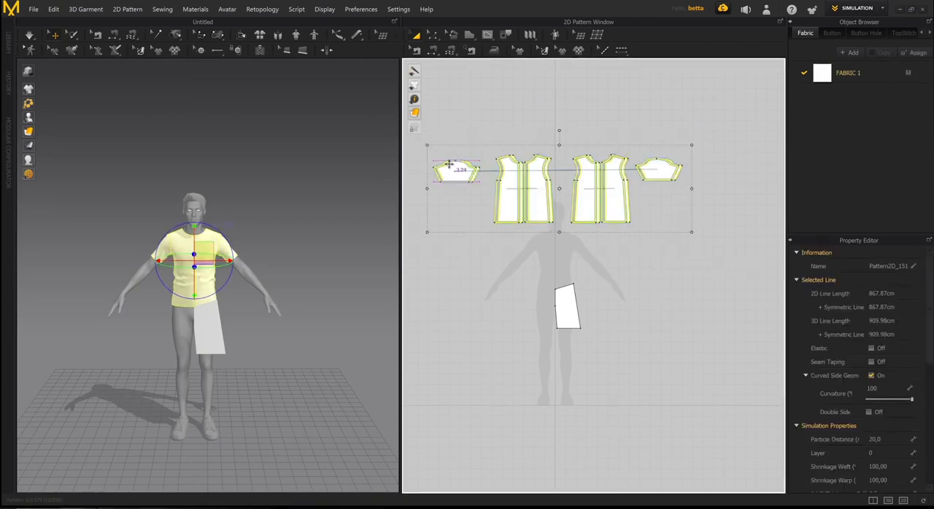
left_click_drag(455, 158, 445, 158)
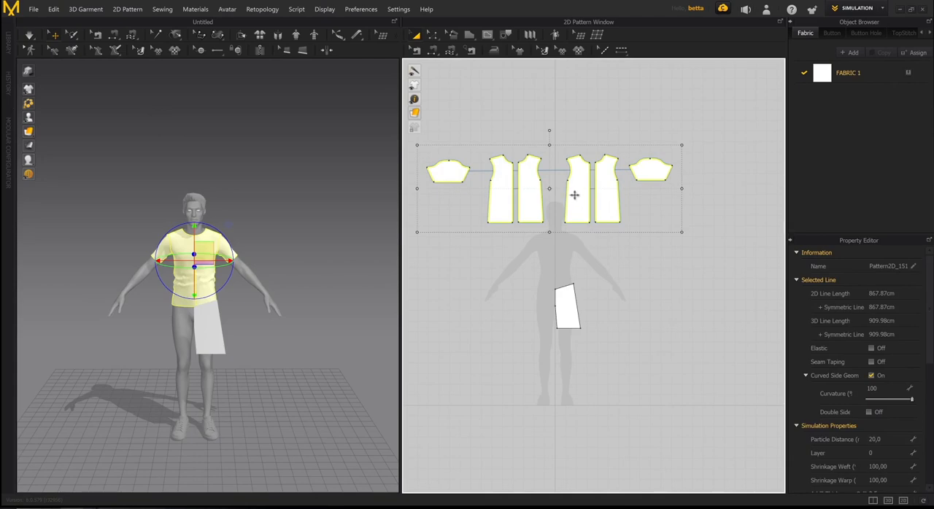
left_click_drag(574, 195, 576, 191)
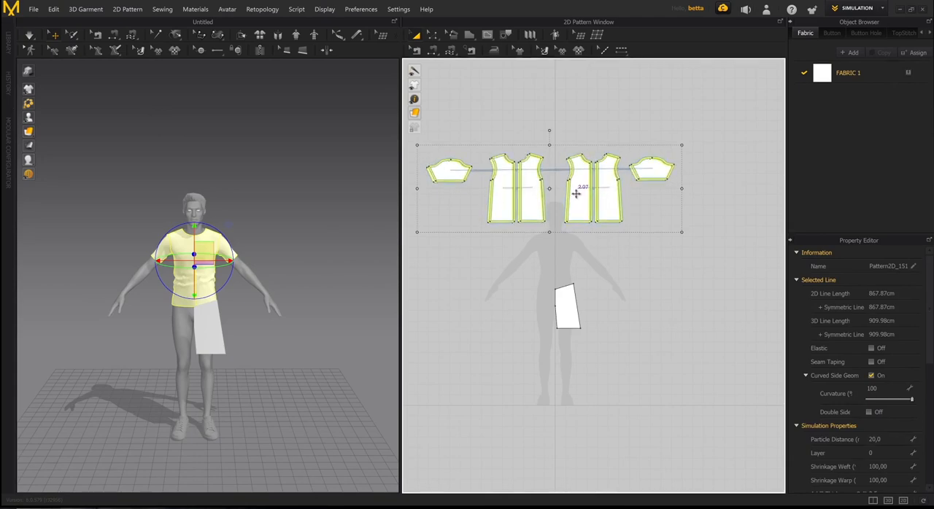
left_click(605, 131)
- Examine the new leg piece's shape and position against the 2D silhouette and on the 3D avatar
scroll(590, 239, "up", 3)
middle_click_drag(637, 270, 657, 251)
scroll(648, 269, "up", 3)
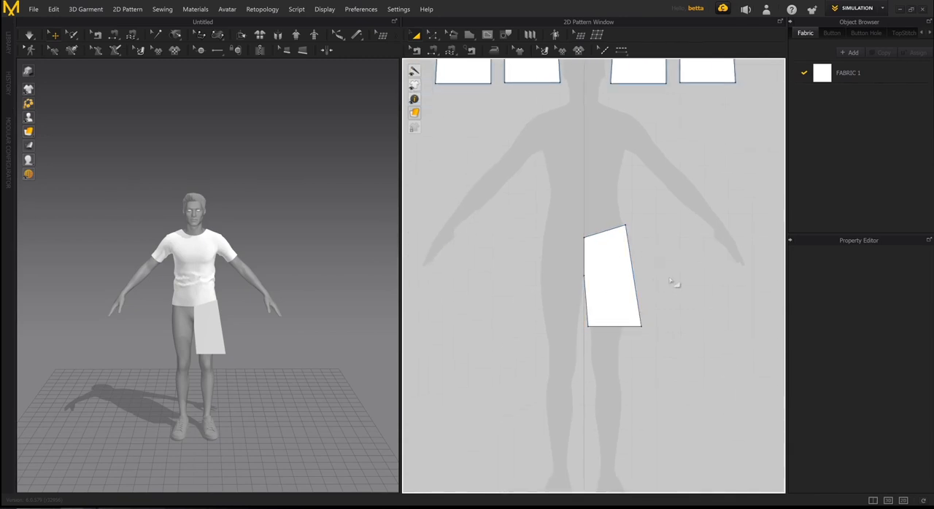
scroll(624, 274, "up", 5)
scroll(576, 281, "down", 3)
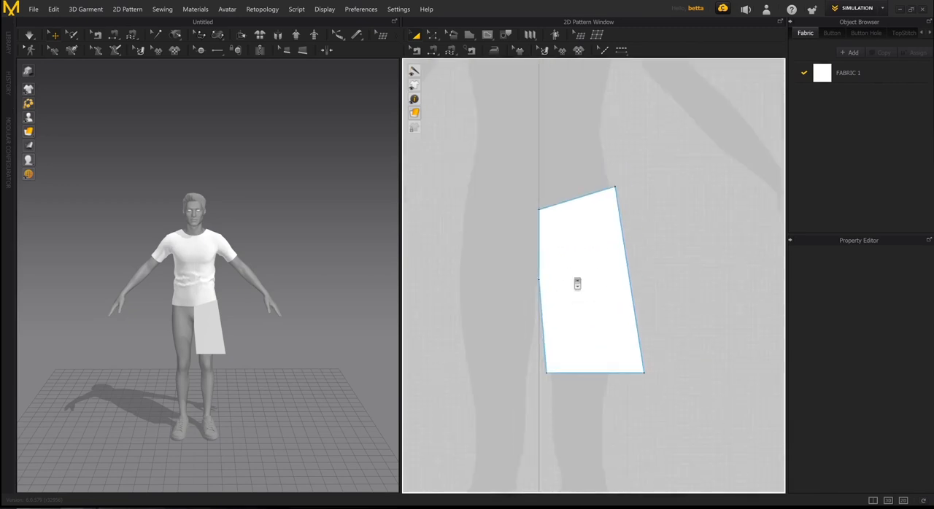
right_click_drag(340, 310, 319, 285)
scroll(261, 314, "up", 4)
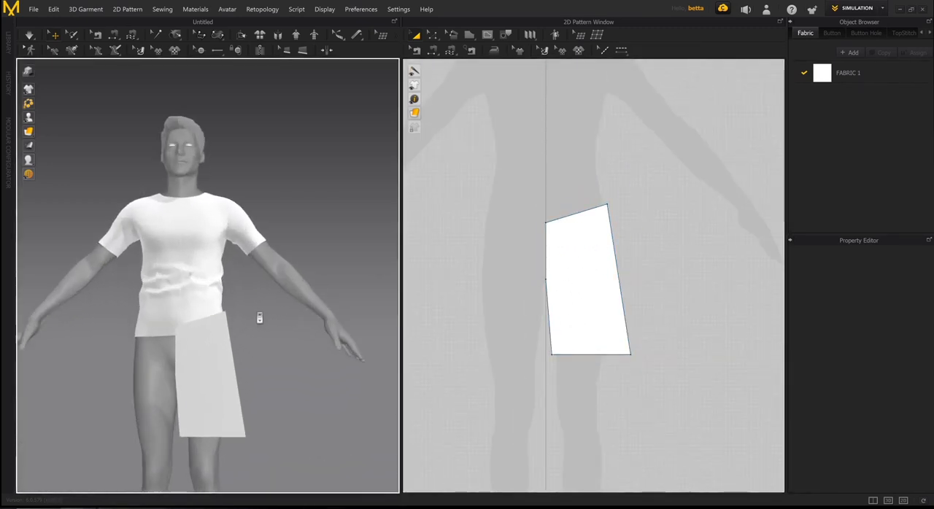
- Raise the inner waist corner of the leg piece along the centre line so the waist edge runs almost horizontal
middle_click_drag(258, 316, 290, 246)
right_click_drag(290, 246, 277, 264)
left_click(601, 248)
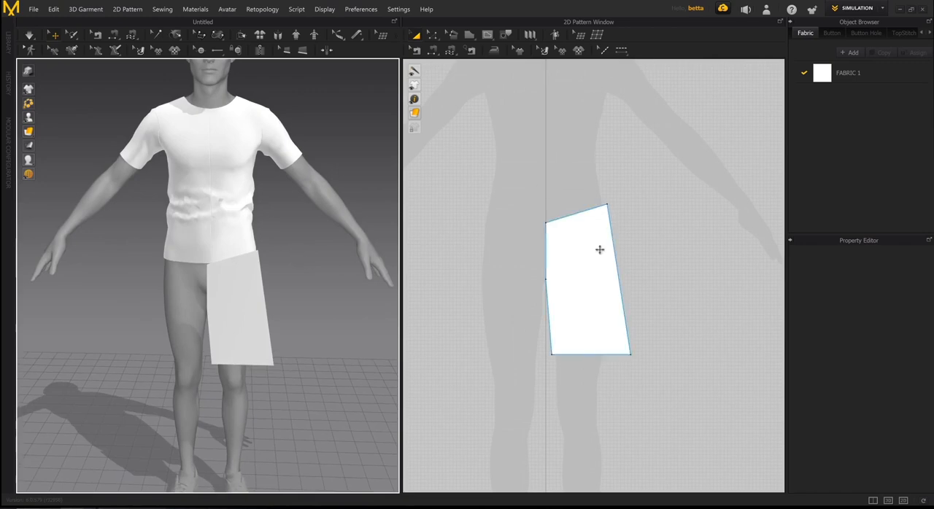
scroll(584, 273, "down", 1)
left_click(579, 258)
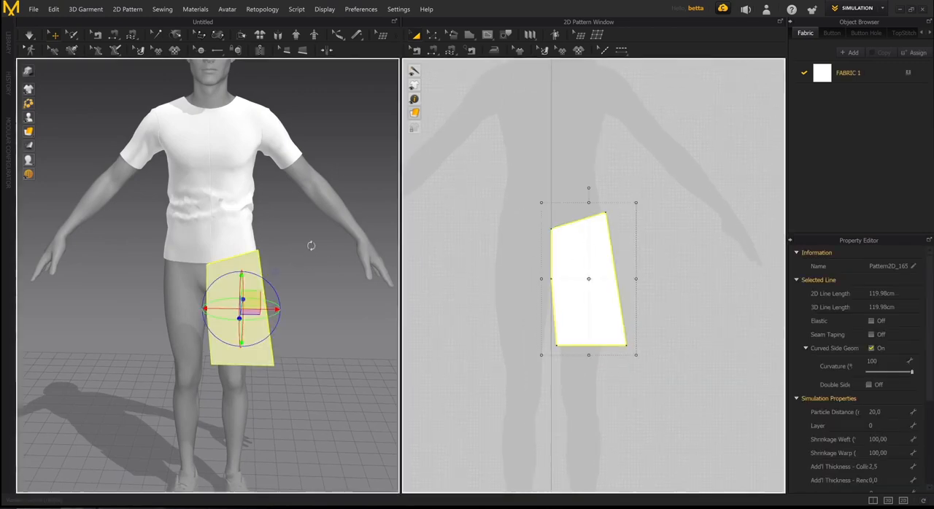
right_click_drag(310, 246, 304, 246)
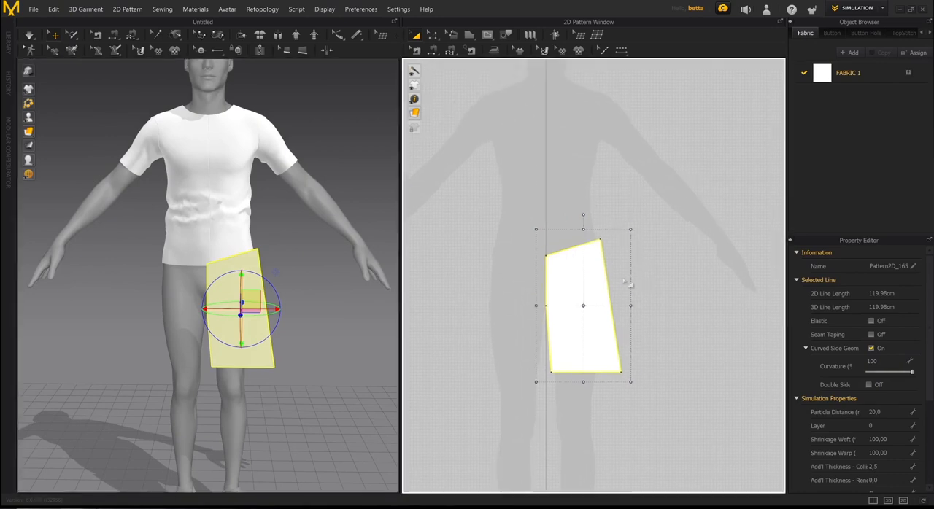
scroll(637, 284, "up", 2)
left_click(662, 207)
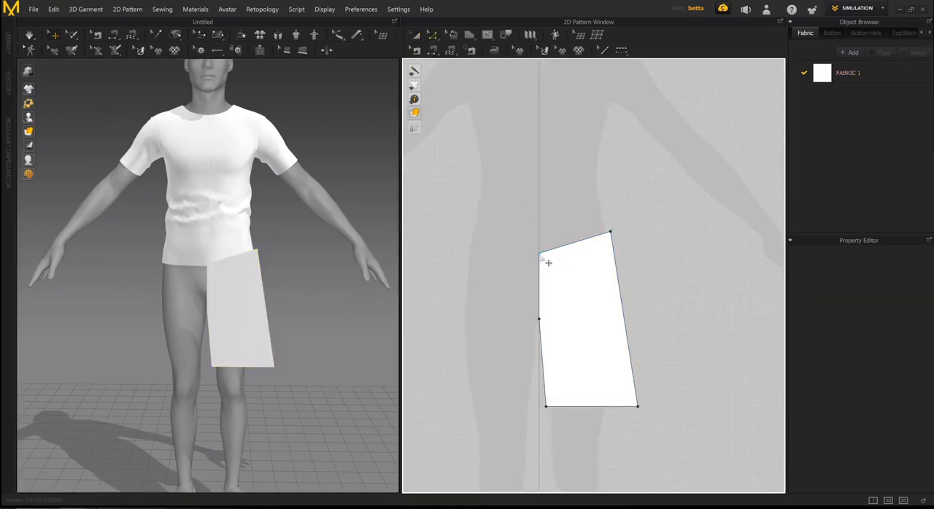
left_click_drag(540, 254, 547, 240)
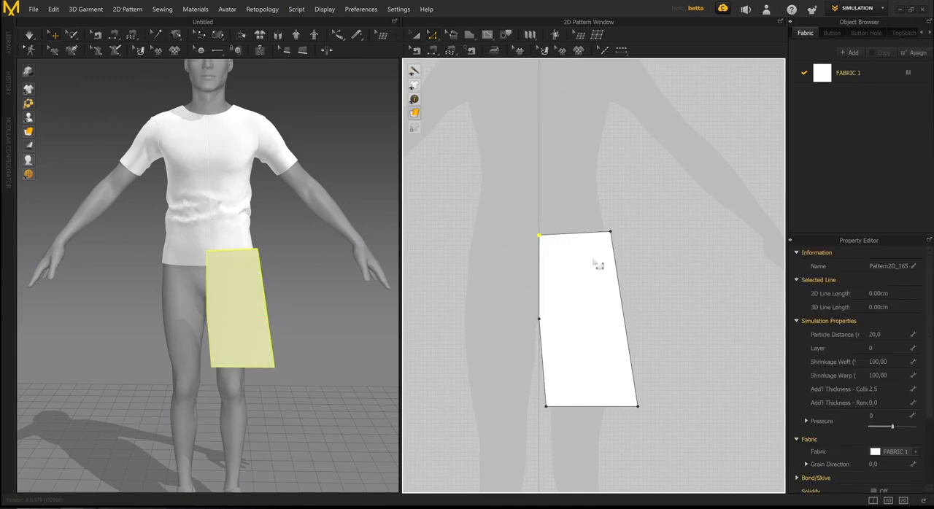
scroll(608, 269, "down", 2)
- Clone the leg piece as a Symmetric Pattern (with Sewing) and place it on the opposite side of the centre line
right_click_drag(249, 276, 186, 242)
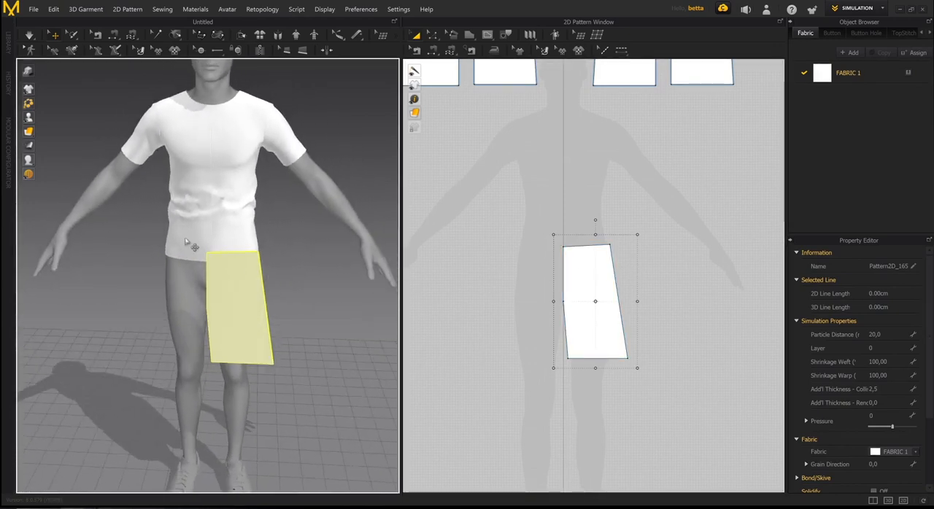
right_click_drag(238, 269, 284, 264)
left_click(594, 281)
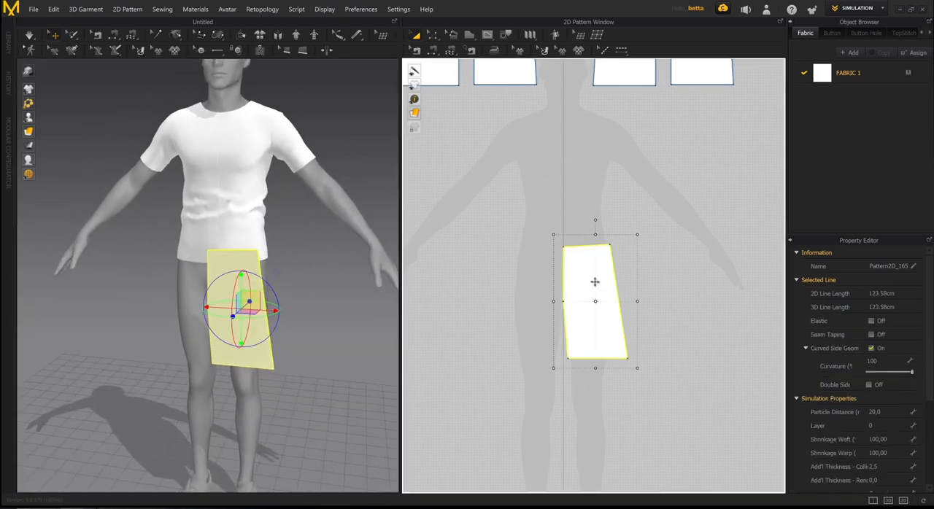
scroll(588, 277, "down", 1)
right_click(588, 277)
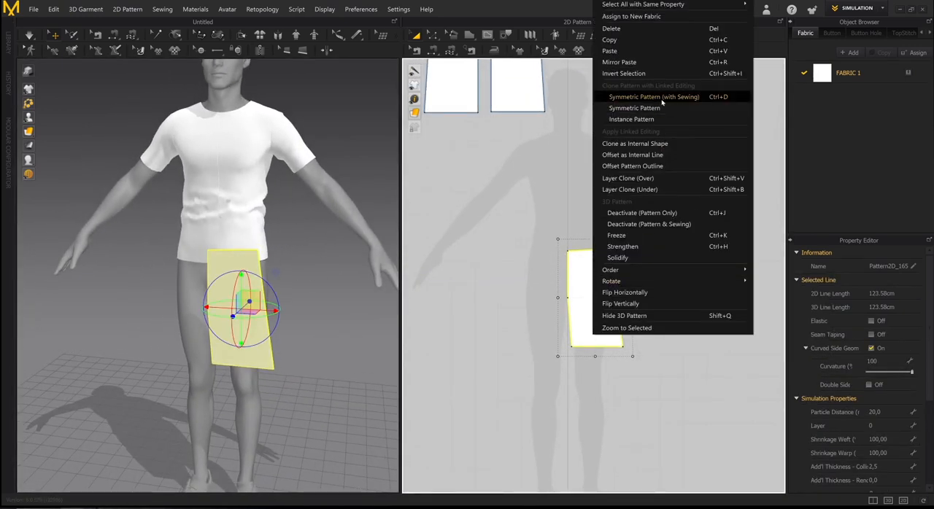
left_click(653, 96)
left_click(536, 297)
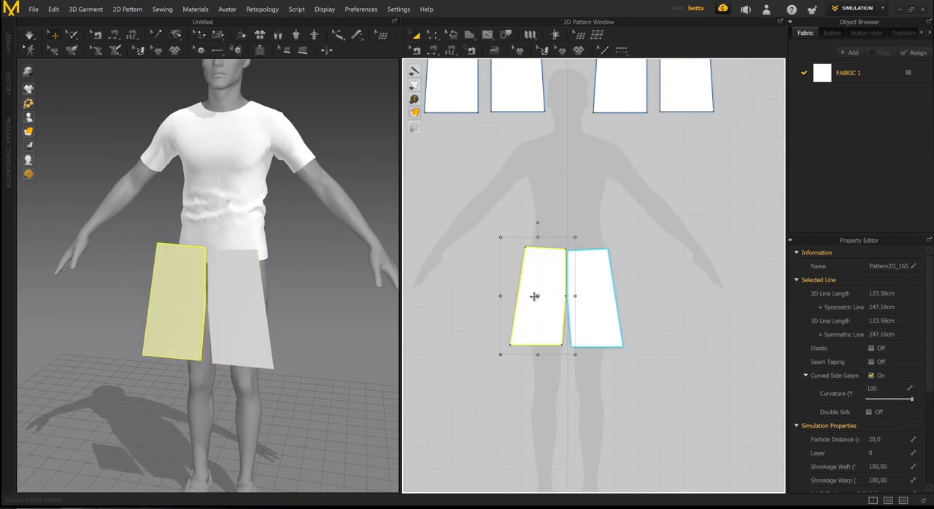
- Shift both leg pieces slightly outward from the centre line, level with each other, and deselect them
left_click(605, 289)
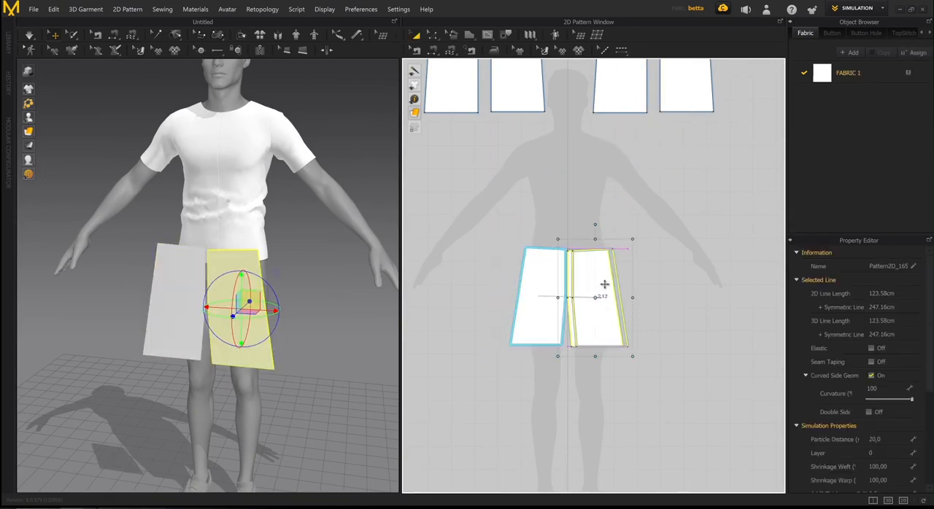
left_click_drag(604, 286, 610, 286)
left_click(534, 286)
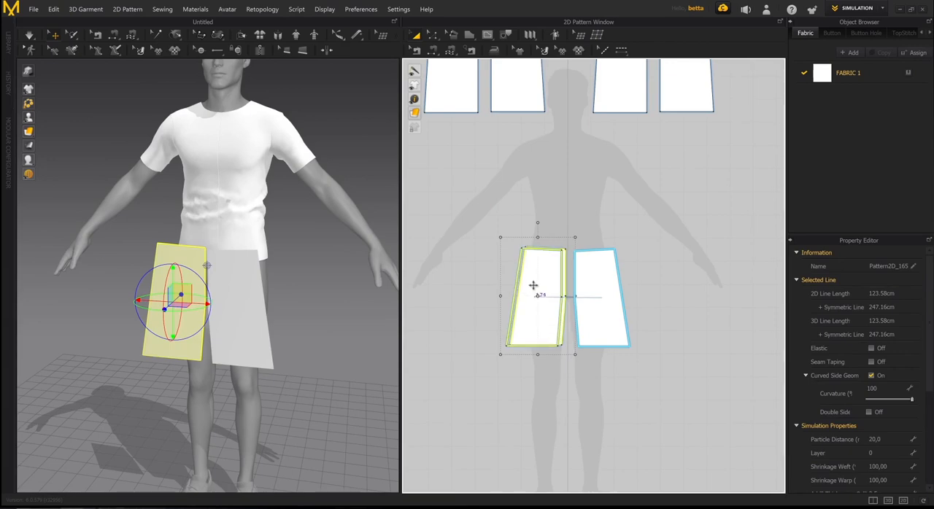
left_click_drag(533, 286, 530, 288)
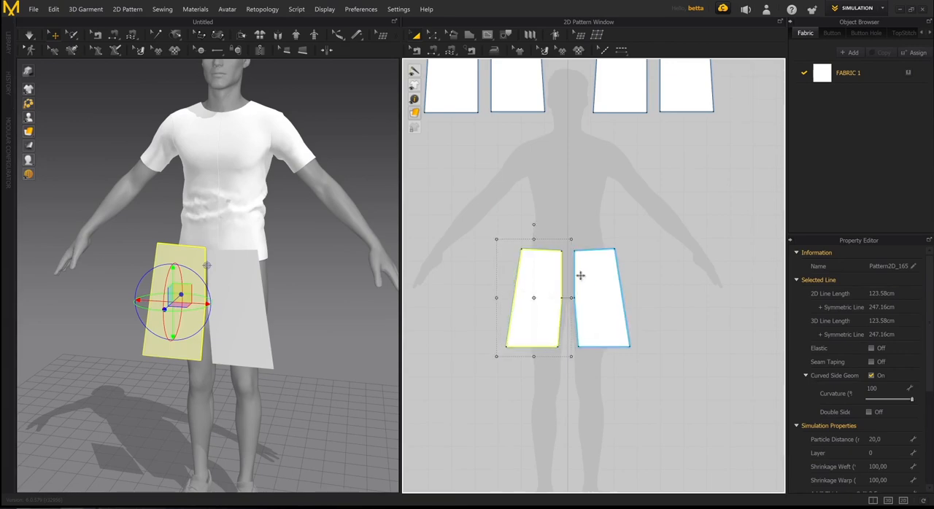
scroll(307, 300, "up", 2)
scroll(595, 250, "up", 1)
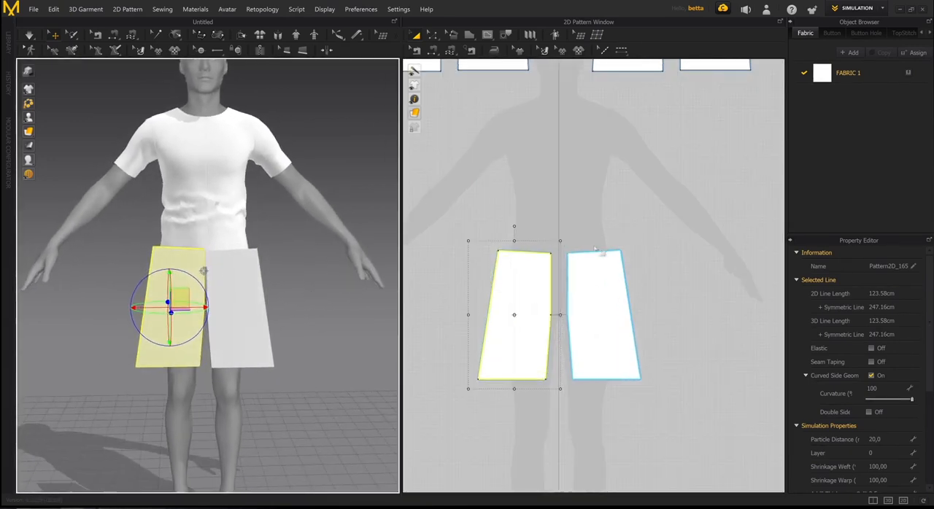
left_click(630, 237)
- Select both front leg pieces and place a pasted copy of the pair beside them in the 2D pattern
scroll(665, 296, "down", 3)
middle_click_drag(660, 307, 607, 271)
scroll(607, 271, "down", 1)
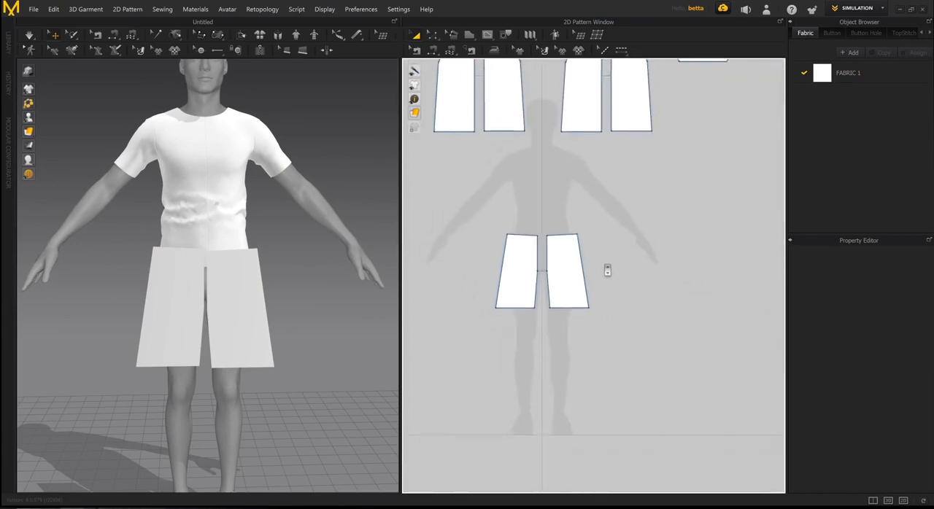
mouse_move(235, 328)
right_mouse_down()
mouse_move(261, 329)
mouse_move(180, 349)
mouse_move(183, 318)
mouse_move(243, 329)
right_mouse_up()
scroll(274, 319, "down", 3)
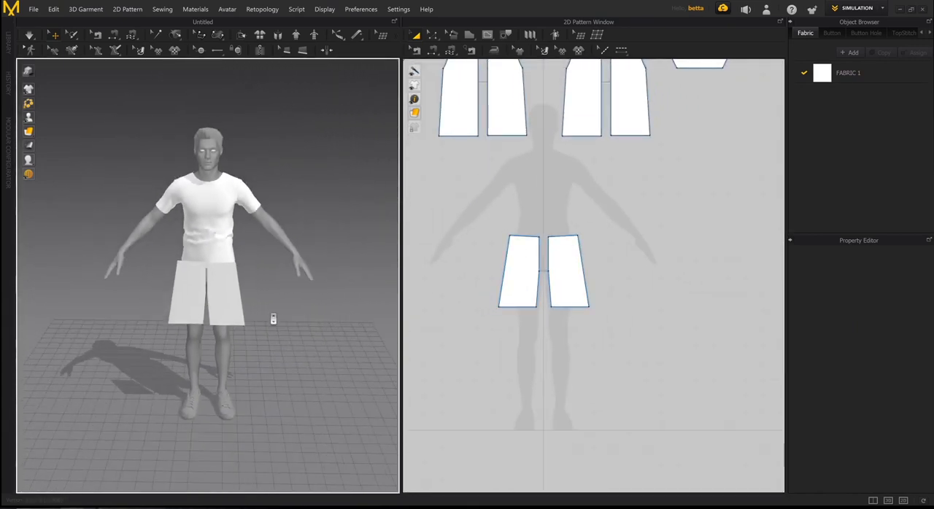
left_click(521, 263)
left_click(559, 265, "shift")
middle_click_drag(574, 270, 531, 267)
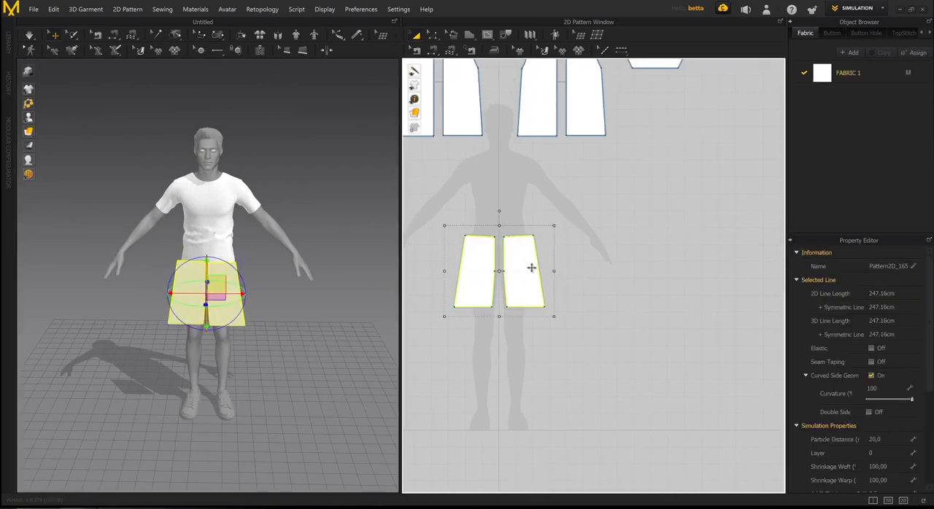
left_click_drag(520, 267, 617, 272)
left_click(617, 275)
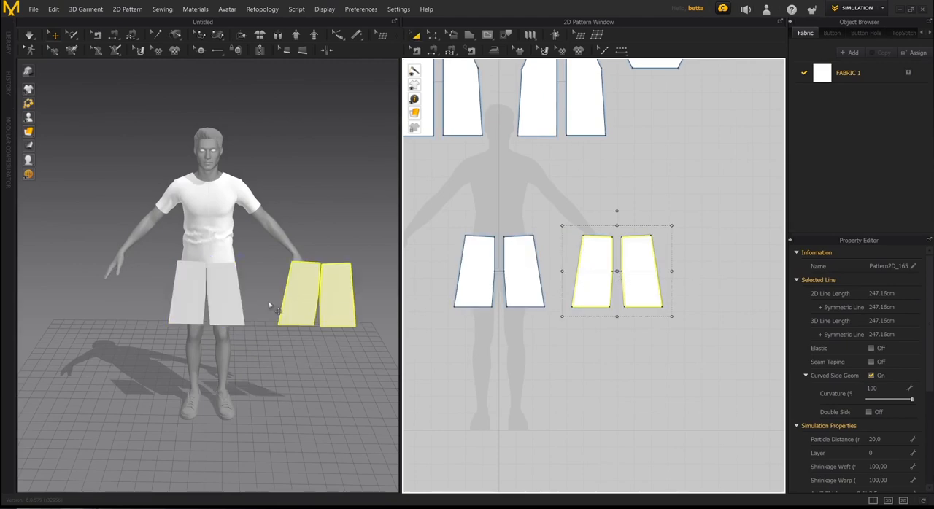
- Move the copied leg pieces in 3D to behind the avatar's hips, roughly lined up with the front pieces
middle_click_drag(271, 304, 223, 323)
right_click_drag(224, 324, 177, 353)
left_click(202, 352)
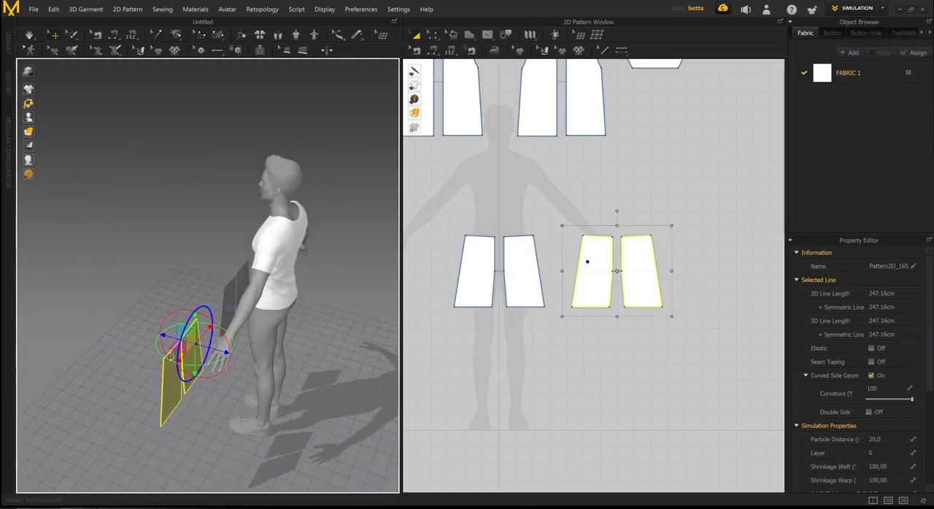
left_click_drag(169, 359, 274, 364)
right_click_drag(274, 364, 178, 340)
left_click_drag(165, 372, 248, 374)
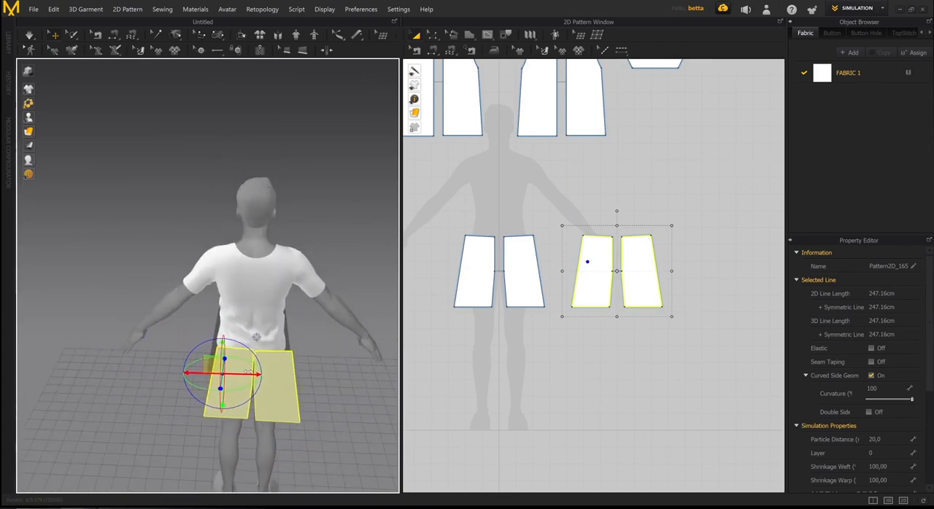
right_click_drag(248, 373, 297, 361)
left_click_drag(214, 338, 214, 338)
right_click_drag(213, 351, 252, 340)
- Move the inner waist corners of the front leg pieces outward, leaving each waist edge about 15.6 cm wide
scroll(506, 263, "up", 5)
middle_click_drag(506, 263, 518, 298)
left_click(533, 279)
scroll(666, 289, "down", 5)
scroll(549, 313, "down", 2)
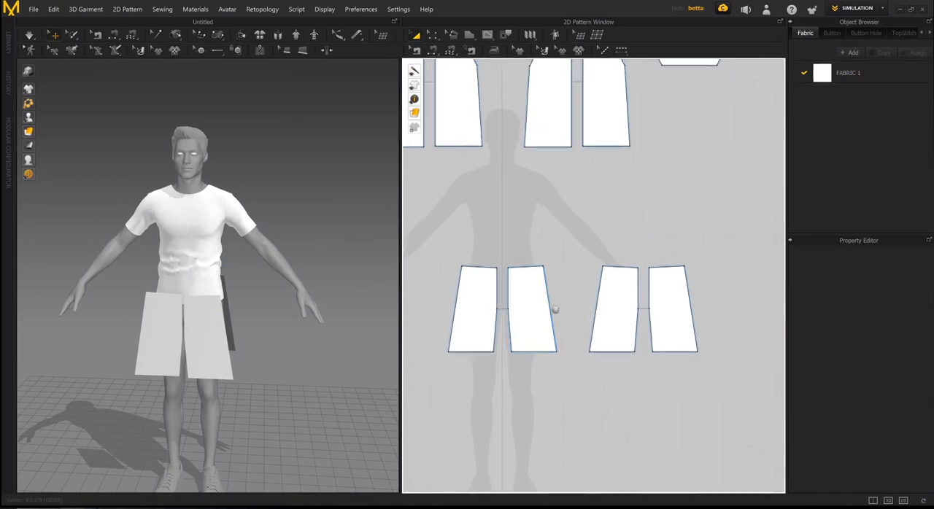
scroll(549, 314, "up", 6)
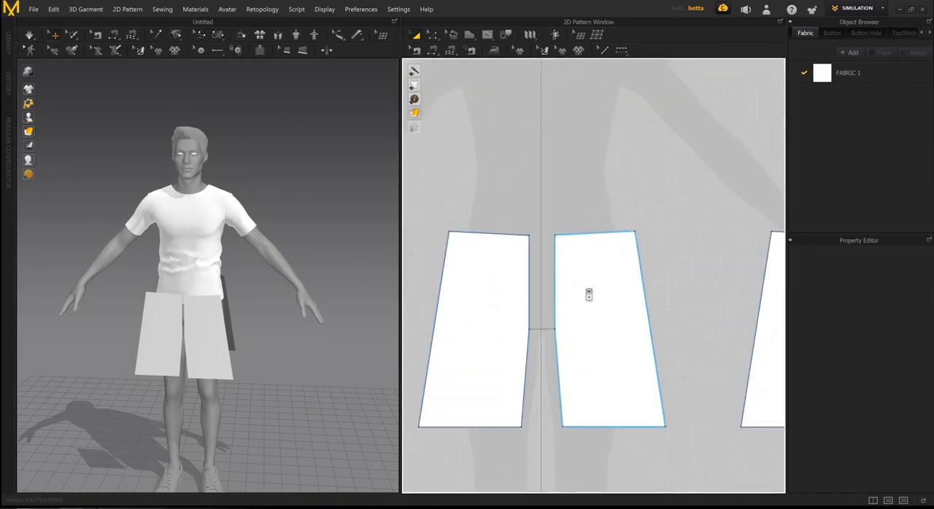
middle_click_drag(590, 297, 592, 305)
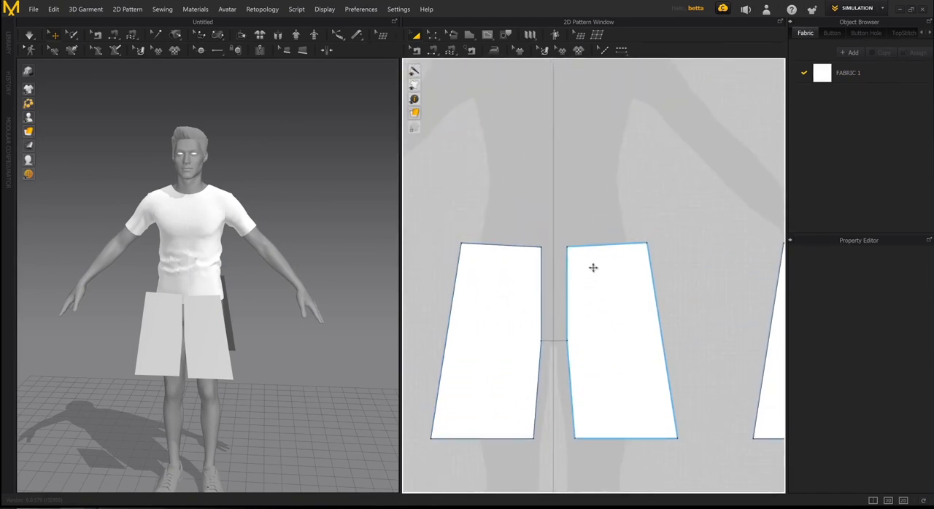
key("z")
left_click_drag(568, 249, 574, 247)
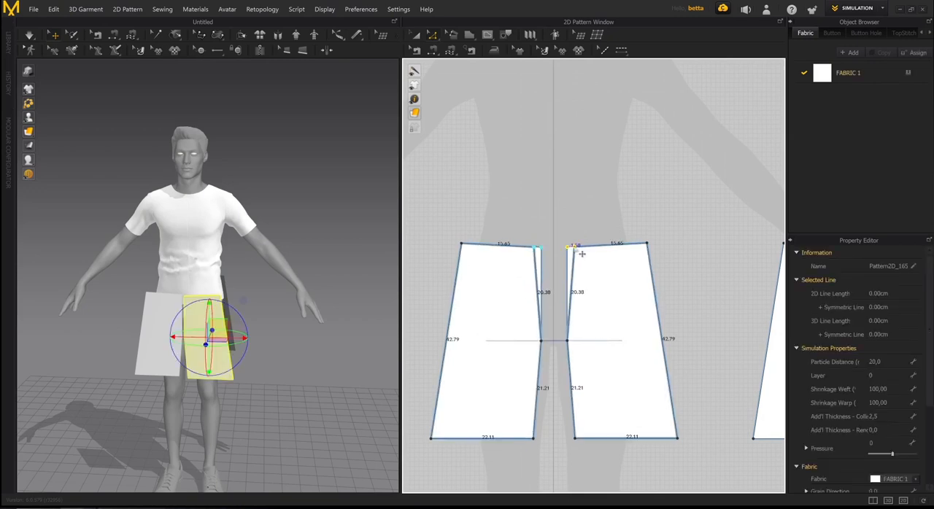
- Bend the front leg pieces' upper inner edges into crotch curves about 21.1 cm long
left_click(571, 334)
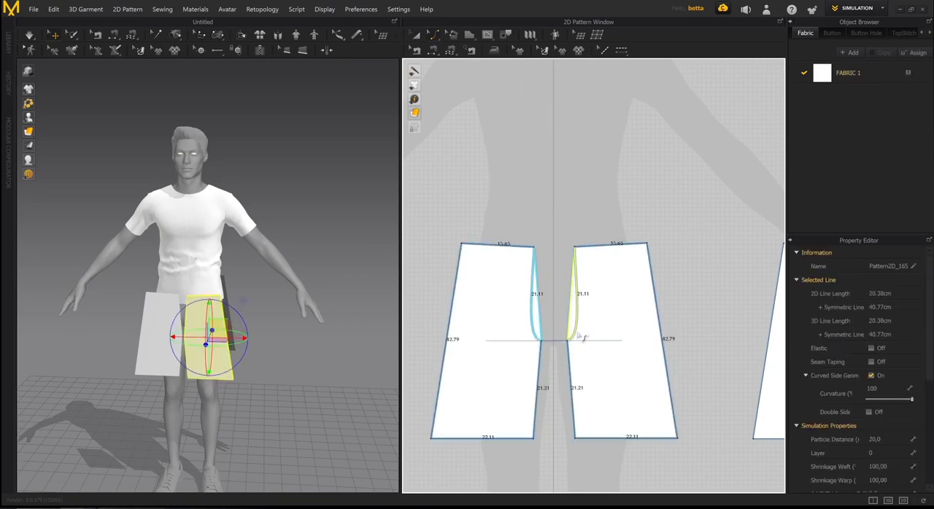
left_click_drag(577, 333, 578, 334)
scroll(607, 313, "down", 5)
middle_click_drag(608, 314, 575, 314)
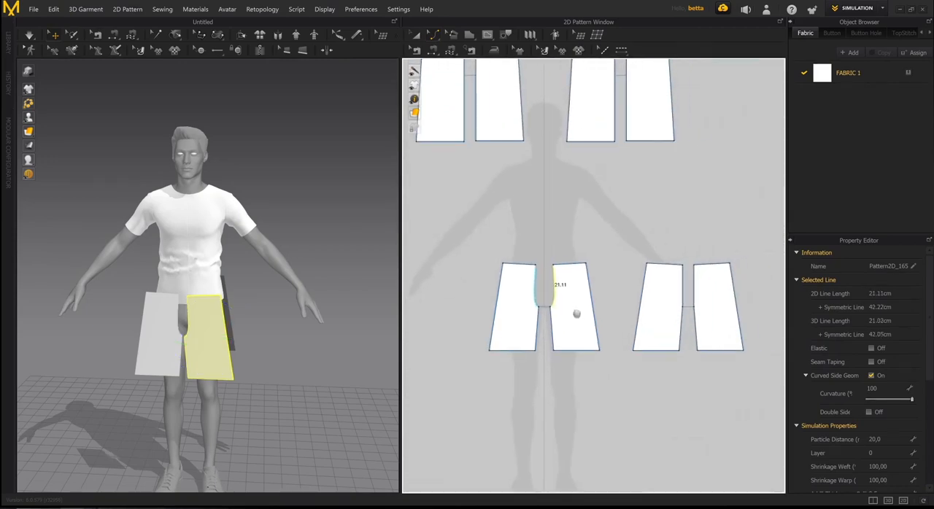
scroll(571, 315, "down", 1)
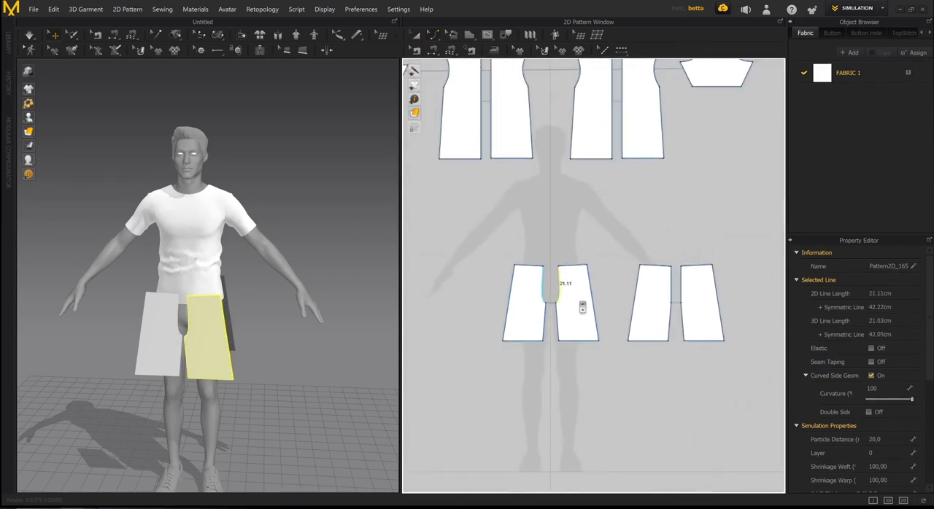
- Sew the two curved front crotch edges together with Segment Sewing
key("n")
middle_click_drag(600, 293, 577, 314)
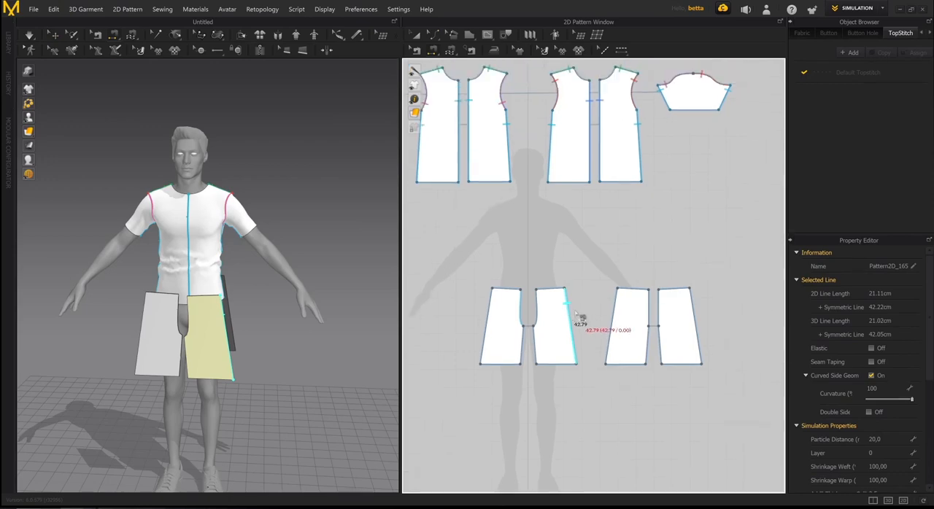
scroll(578, 313, "down", 1)
scroll(552, 313, "up", 2)
left_click(531, 288)
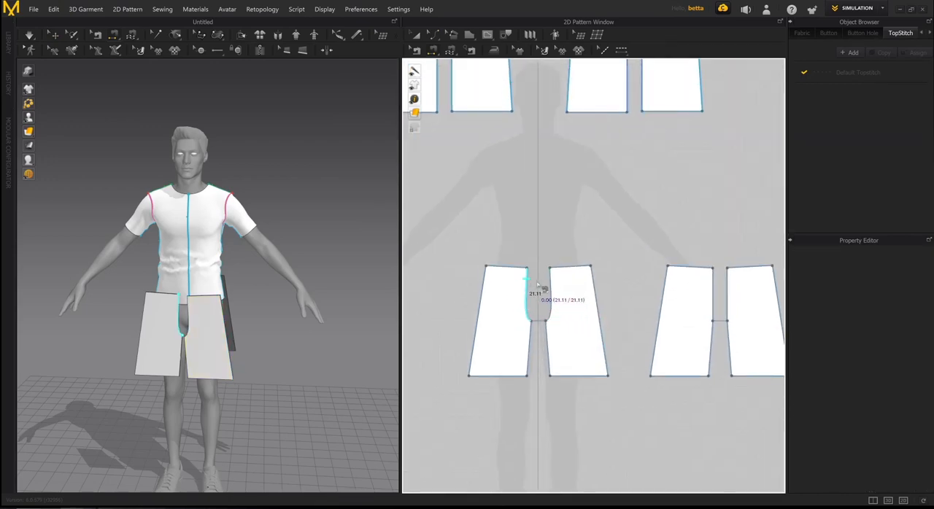
left_click(557, 290)
middle_click_drag(583, 312, 576, 277)
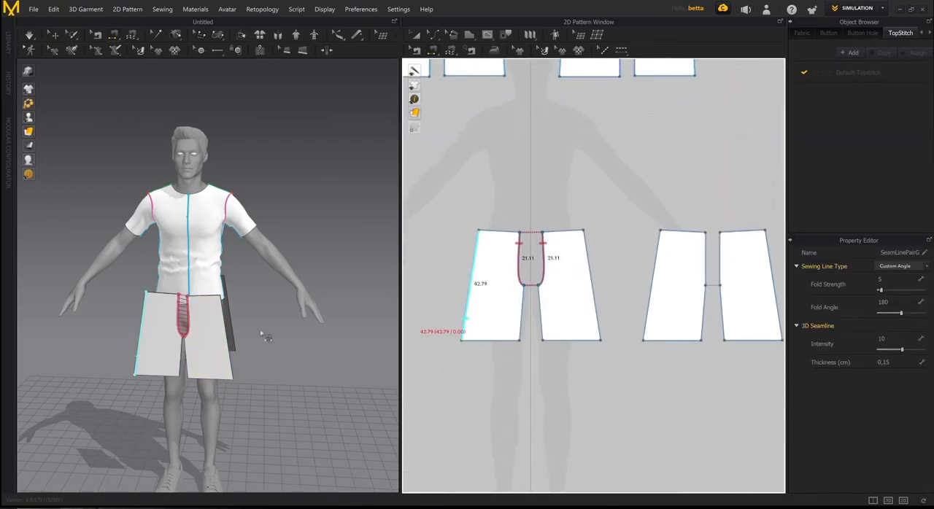
- Sew the outer side edge of the front leg piece to the matching outer edge of the back piece in 3D
mouse_move(261, 333)
right_mouse_down()
mouse_move(217, 322)
mouse_move(246, 341)
right_mouse_up()
scroll(217, 322, "up", 3)
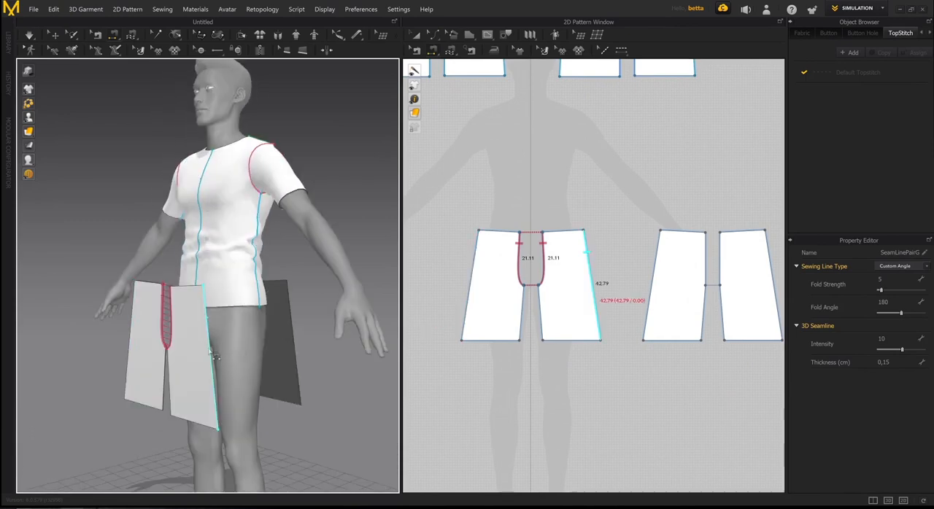
left_click(209, 329)
left_click(286, 314)
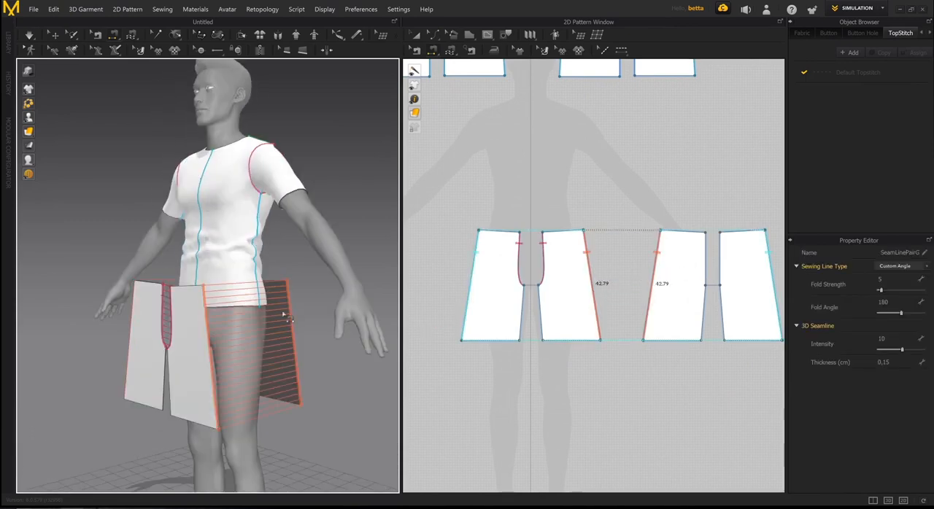
- Sew the remaining inner edges of the leg pieces together
mouse_move(285, 315)
right_mouse_down()
mouse_move(221, 301)
mouse_move(287, 260)
mouse_move(282, 313)
mouse_move(267, 337)
mouse_move(212, 372)
mouse_move(244, 379)
mouse_move(282, 328)
right_mouse_up()
left_click(286, 260)
left_click(248, 355)
- Simulate the sewn shorts on the avatar, tug their front waist edges into place, and select the back leg piece
key("space")
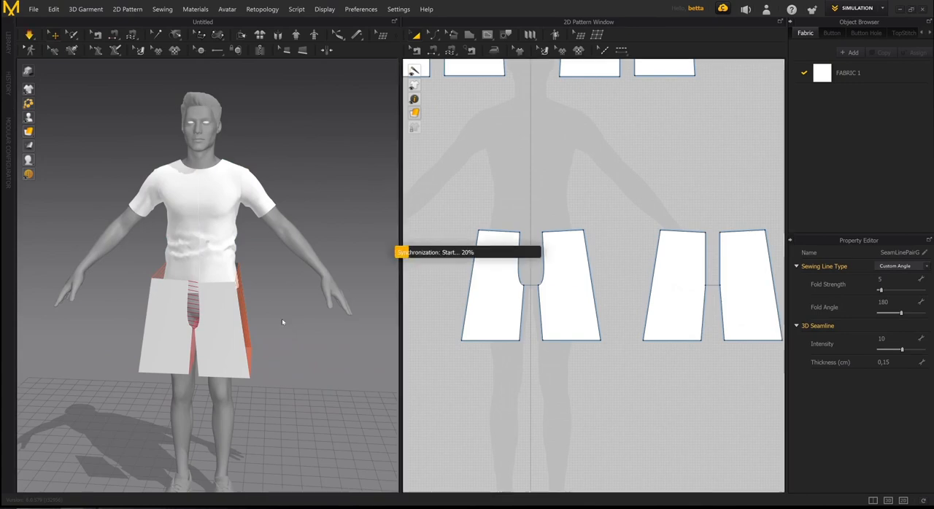
left_click(217, 282)
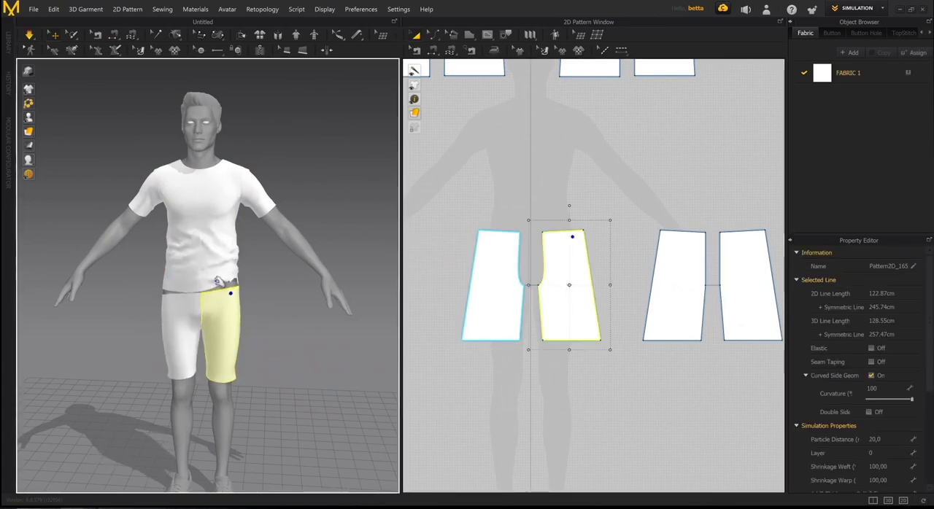
left_click(170, 293)
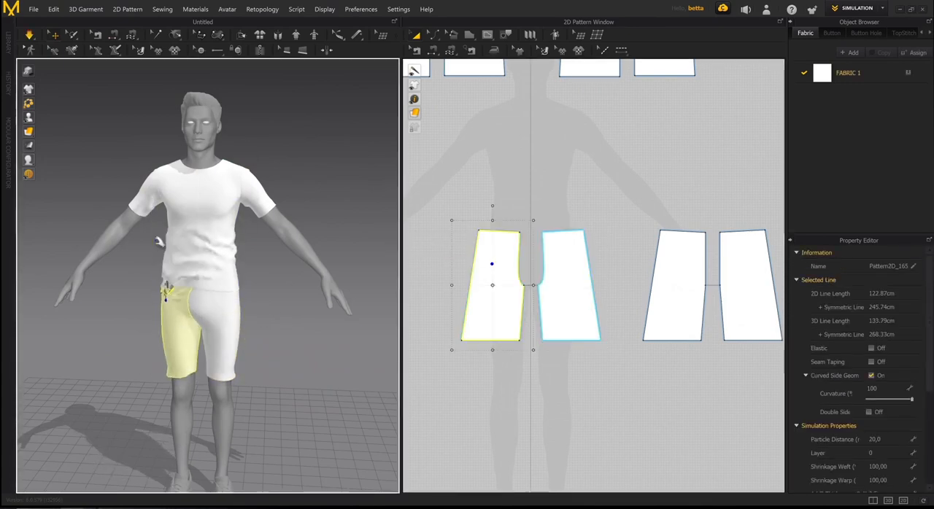
right_click_drag(167, 288, 194, 316)
left_click(135, 293)
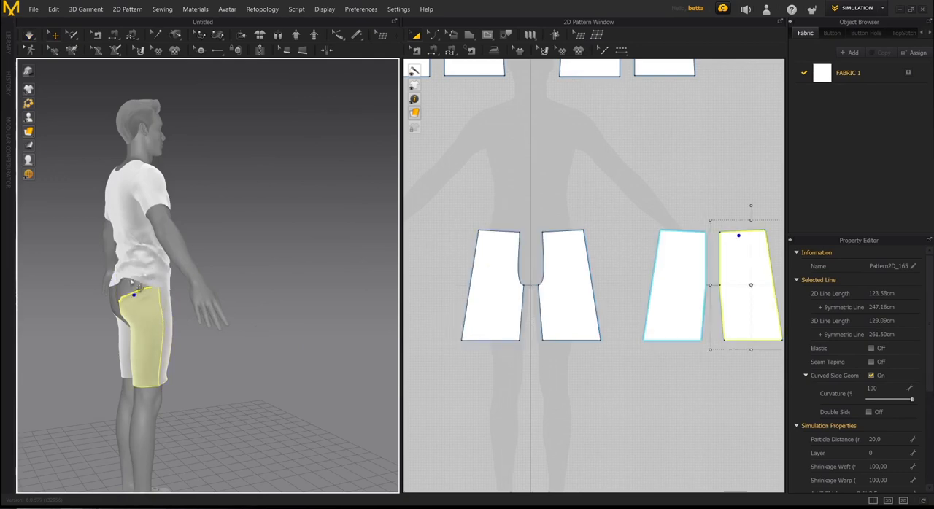
- Sew the two open back crotch edges of the shorts together in 3D with Segment Sewing
right_click_drag(112, 338, 240, 340)
scroll(240, 341, "up", 4)
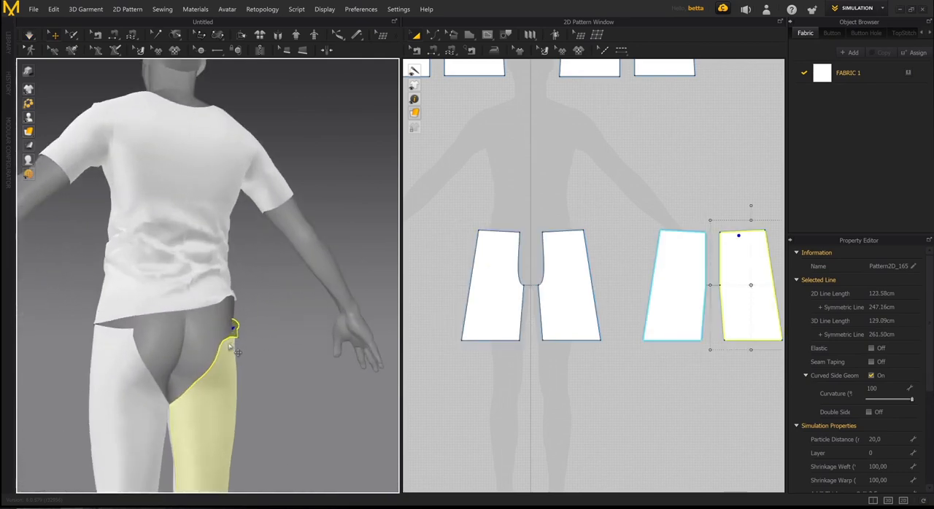
key("n")
left_click(142, 348)
left_click(222, 345)
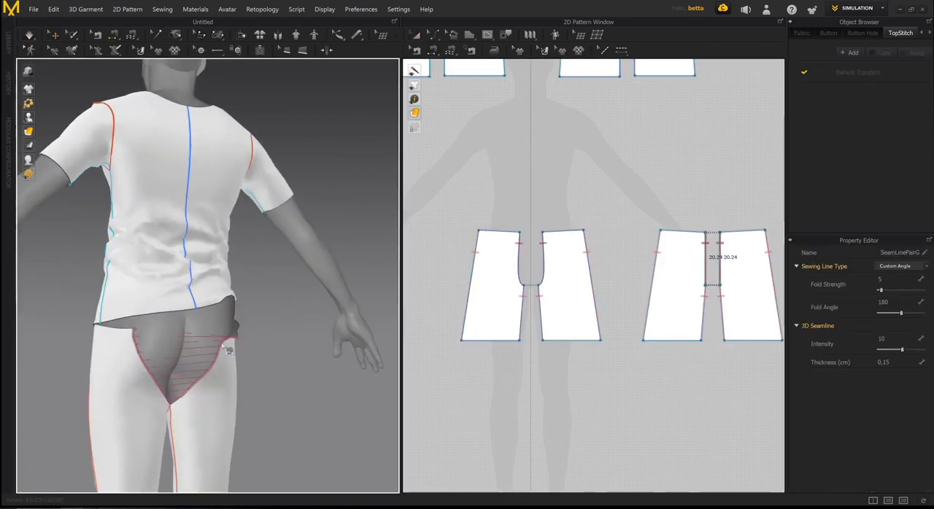
- Simulate the garment to close the back seam, and tug the shorts' back waist and the T-shirt's back hem into place
key("space")
right_click_drag(169, 353, 220, 350)
scroll(220, 350, "down", 3)
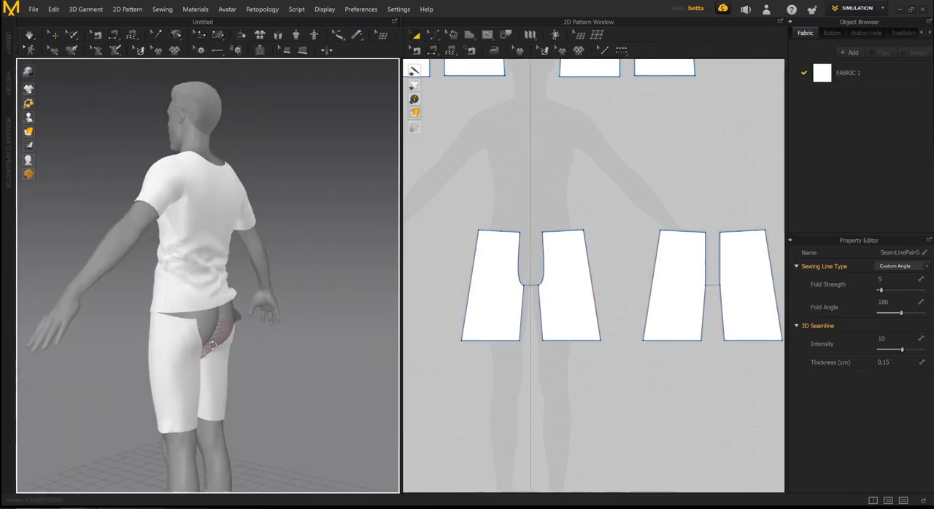
left_click_drag(219, 348, 201, 336)
left_click(201, 337)
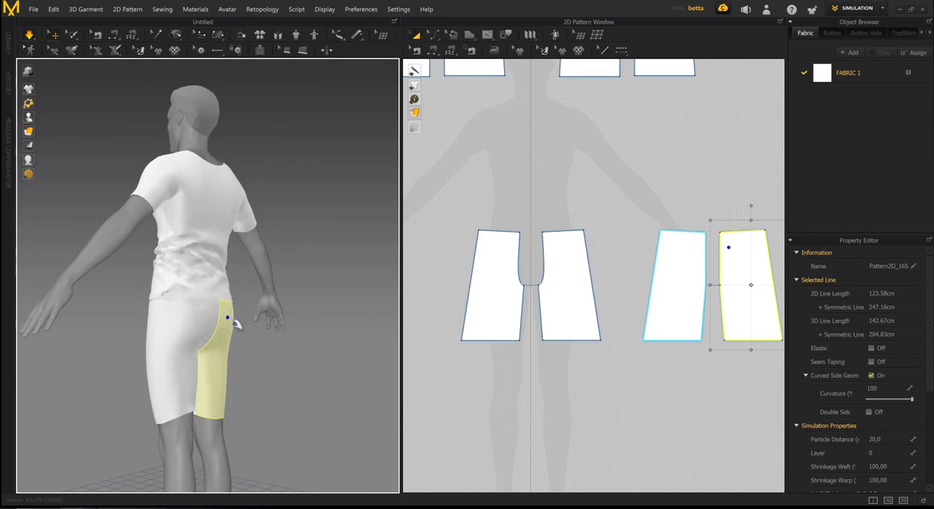
right_click_drag(233, 318, 216, 312)
left_click_drag(234, 291, 160, 293)
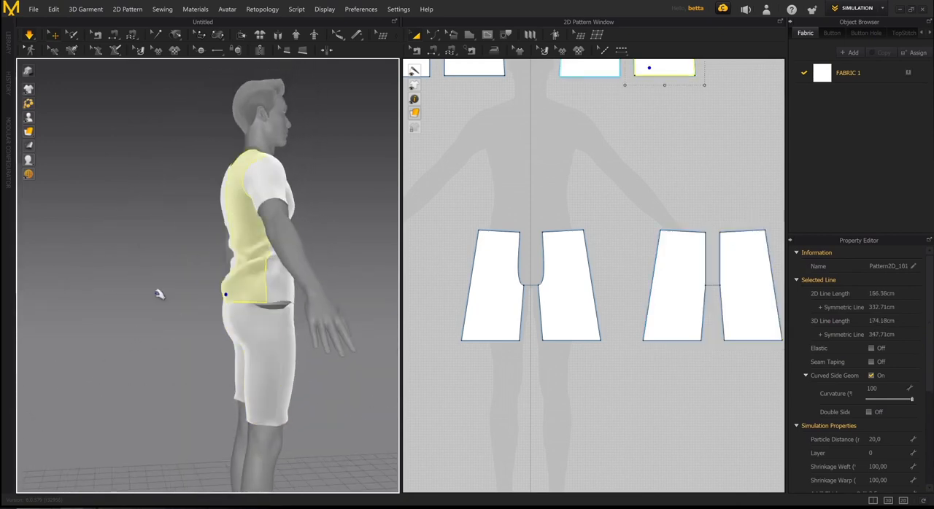
- Tug the front waist edge of the shorts into place on the avatar, and stop the simulation
right_click_drag(255, 322, 209, 320)
left_click(209, 321)
right_click_drag(209, 270, 223, 349)
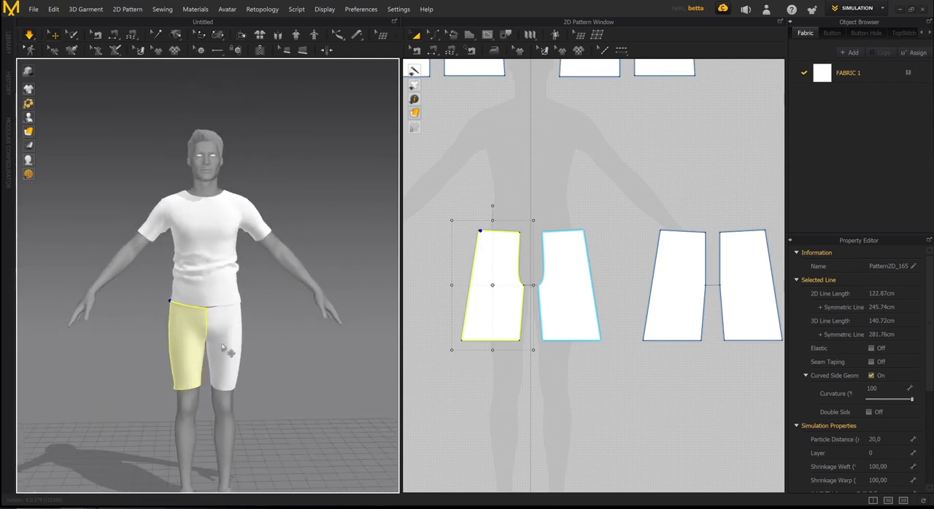
middle_click_drag(246, 356, 229, 314)
key("space")
- Move all the T-shirt pattern pieces, including both sleeves, down to just above the shorts pieces in the 2D window
scroll(679, 335, "down", 3)
middle_click_drag(681, 336, 632, 331)
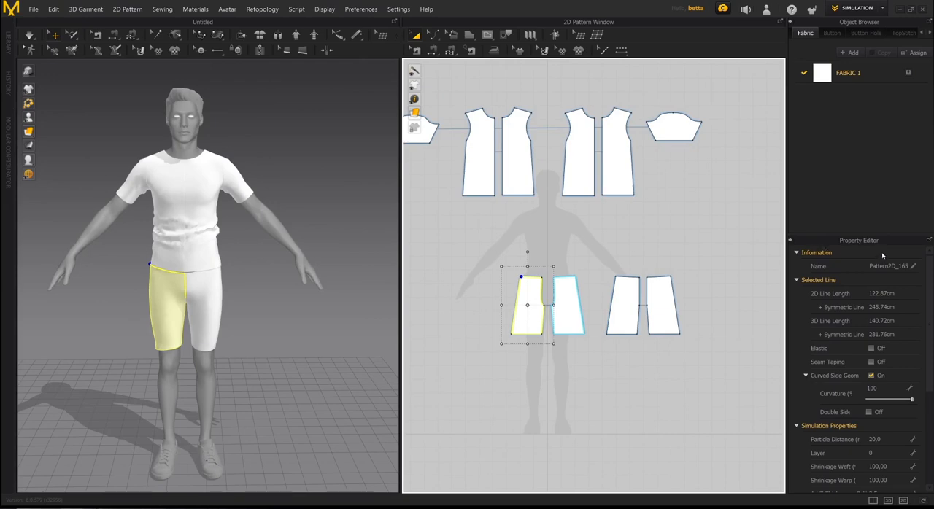
scroll(615, 239, "down", 1)
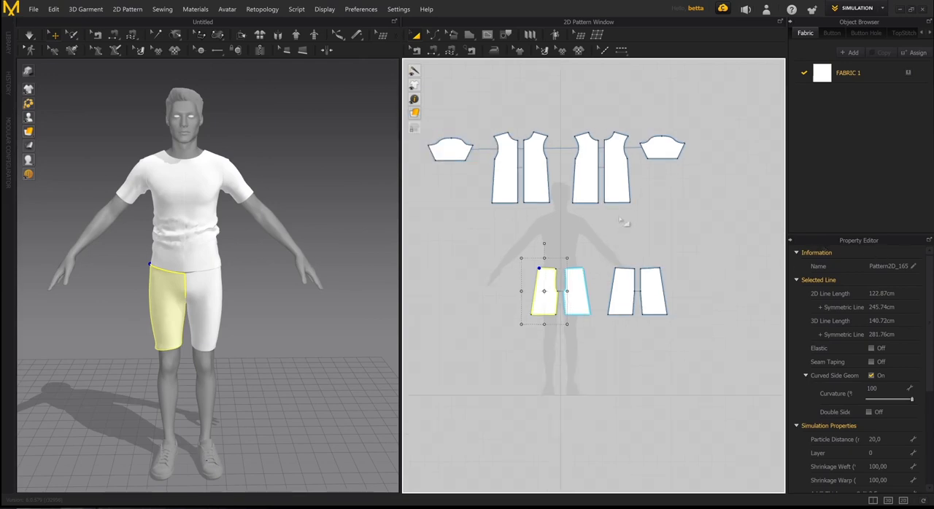
left_click_drag(685, 226, 419, 84)
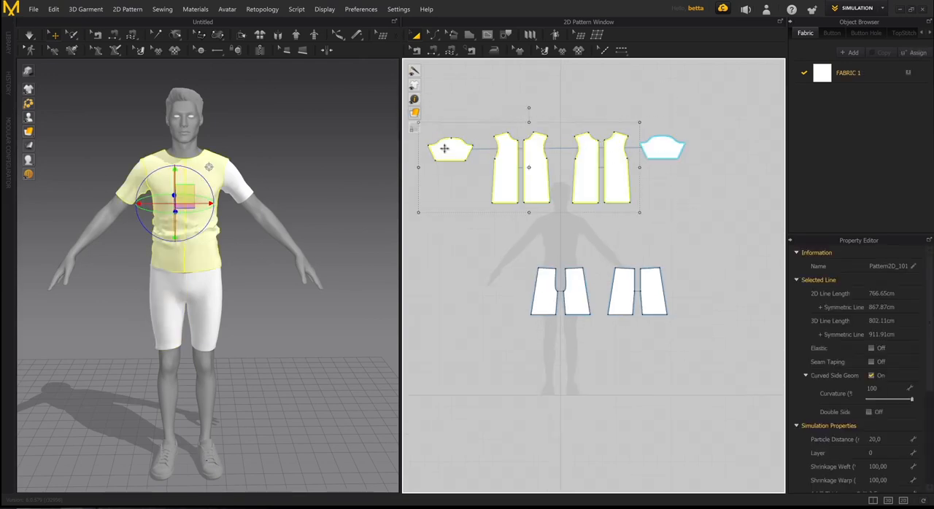
left_click_drag(702, 240, 447, 82)
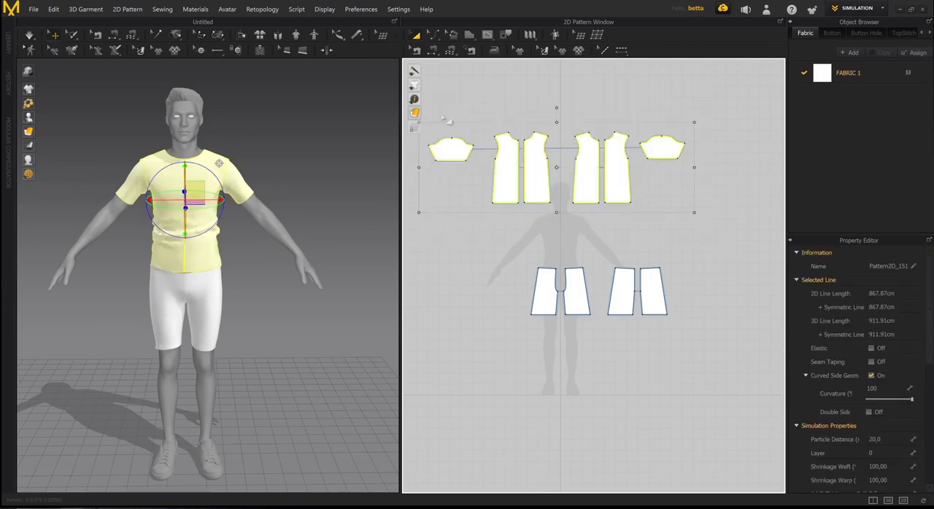
left_click_drag(450, 151, 491, 197)
right_click_drag(633, 218, 597, 193)
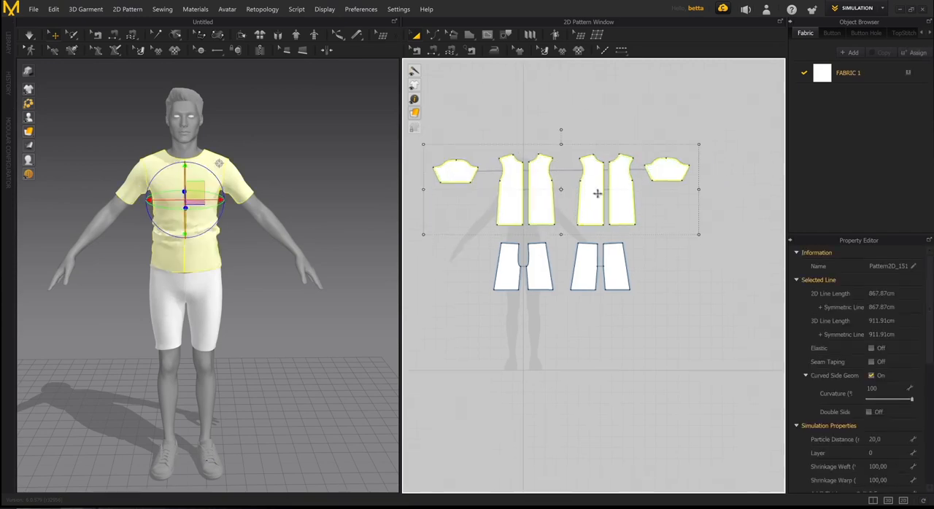
left_click(677, 307)
- Select each back leg piece in turn and examine its simulation properties
left_click(592, 266)
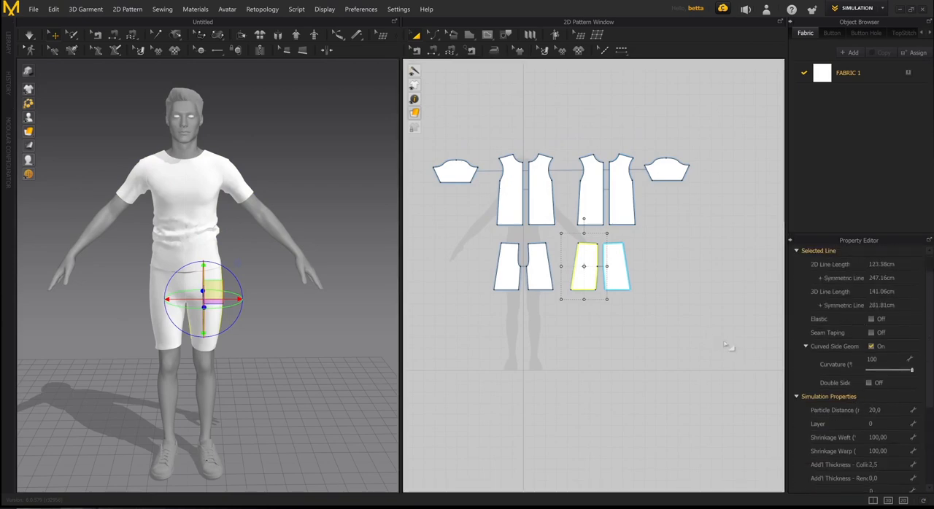
scroll(210, 264, "up", 2)
scroll(210, 264, "up", 2)
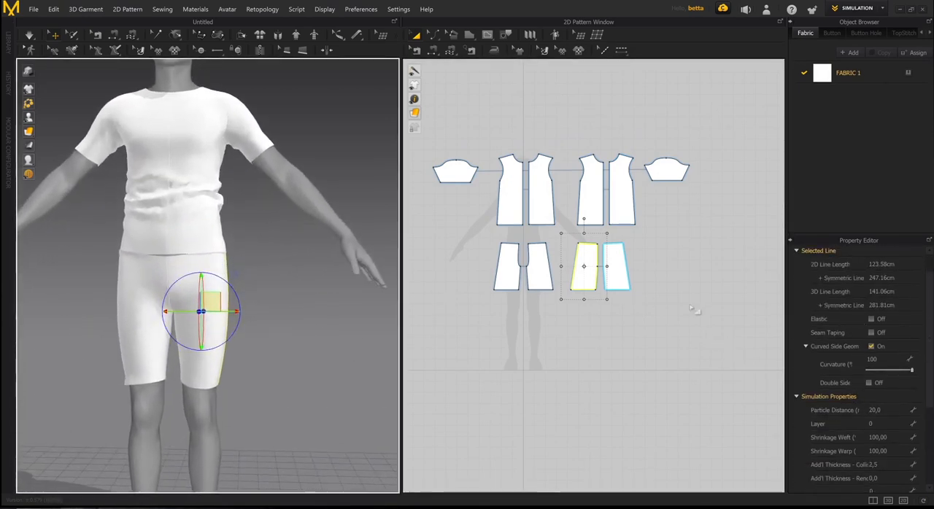
middle_click_drag(704, 303, 677, 271)
left_click(729, 299)
left_click(578, 237)
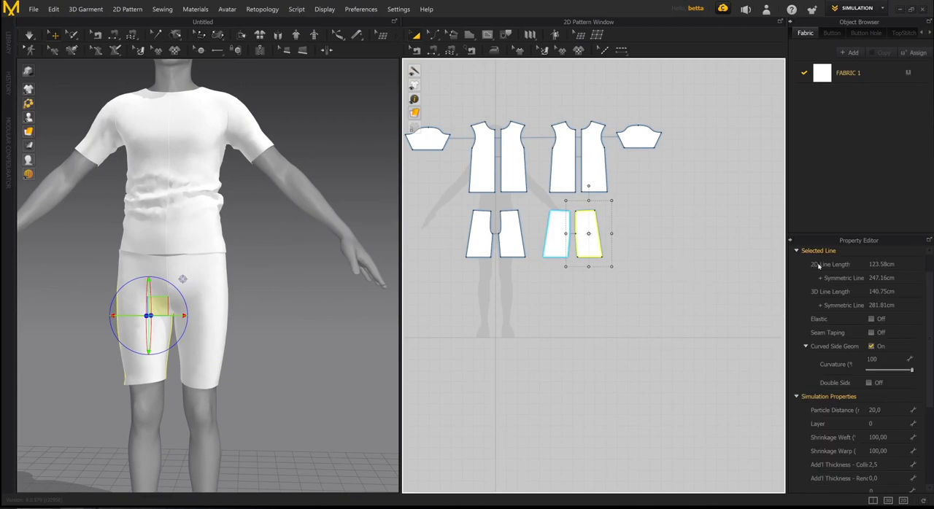
scroll(829, 405, "down", 1)
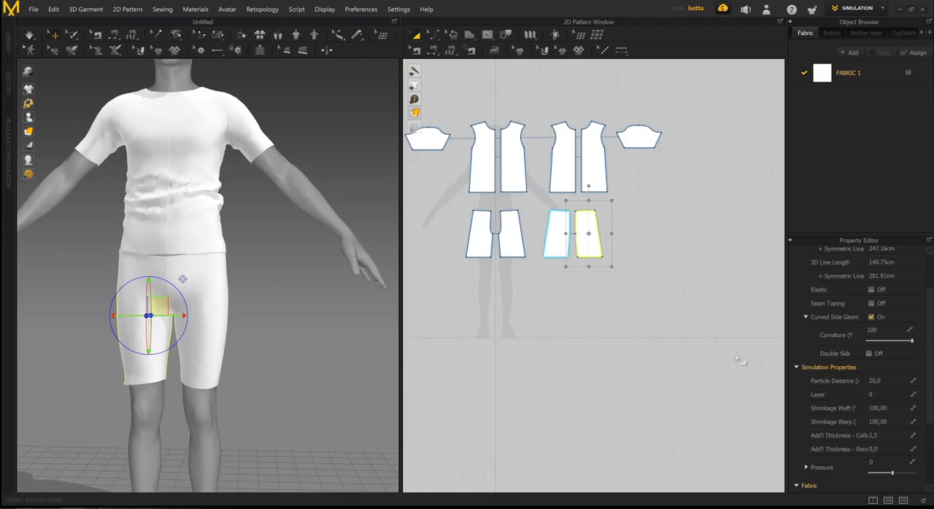
right_click_drag(286, 299, 267, 269)
right_click_drag(589, 287, 633, 320)
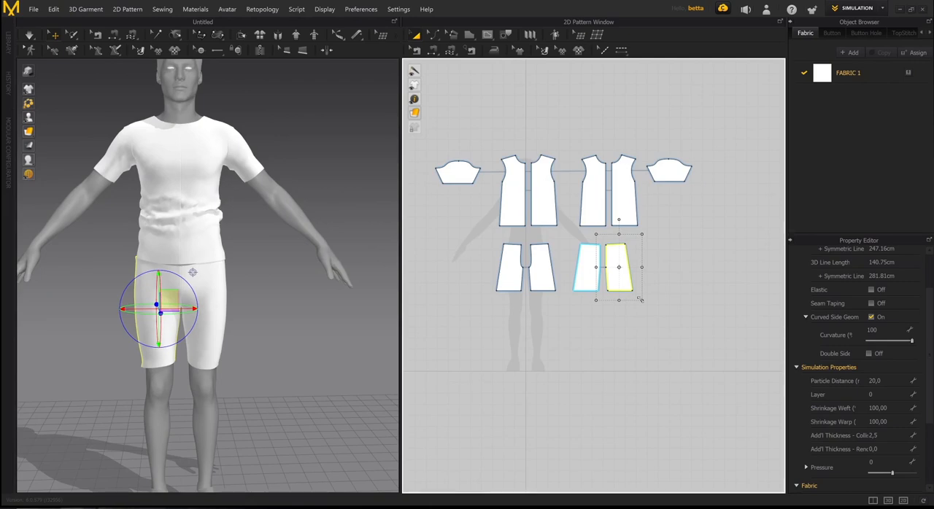
middle_click_drag(607, 272, 628, 281)
scroll(608, 294, "up", 4)
scroll(669, 294, "down", 3)
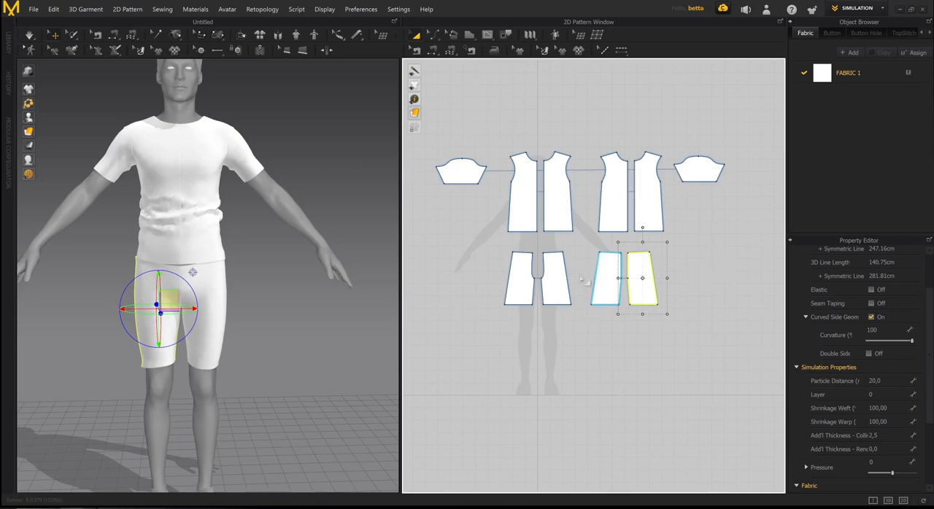
right_click_drag(228, 210, 182, 203)
mouse_move(198, 328)
right_mouse_down()
mouse_move(252, 202)
mouse_move(201, 322)
right_mouse_up()
scroll(223, 230, "down", 2)
right_click_drag(223, 230, 240, 179)
scroll(234, 183, "up", 3)
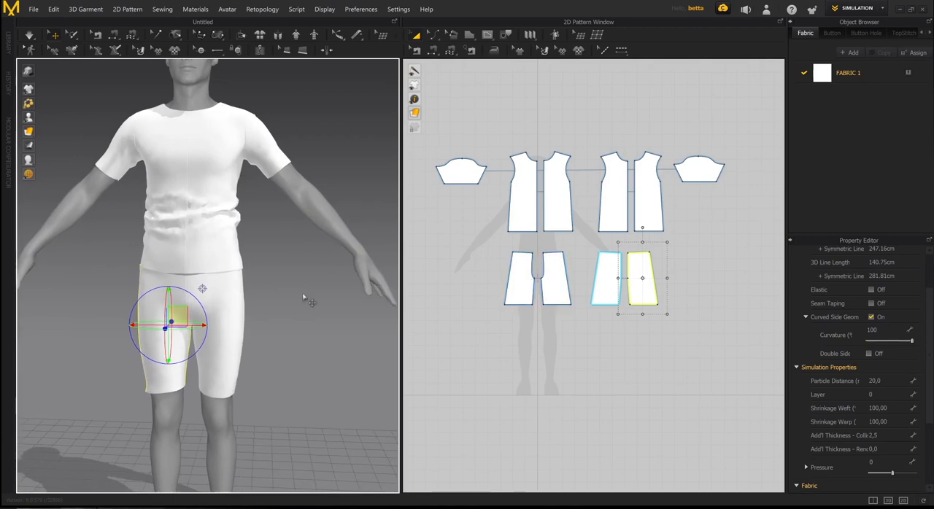
mouse_move(304, 297)
right_mouse_down()
mouse_move(264, 290)
mouse_move(312, 289)
right_mouse_up()
middle_click_drag(547, 195, 552, 207)
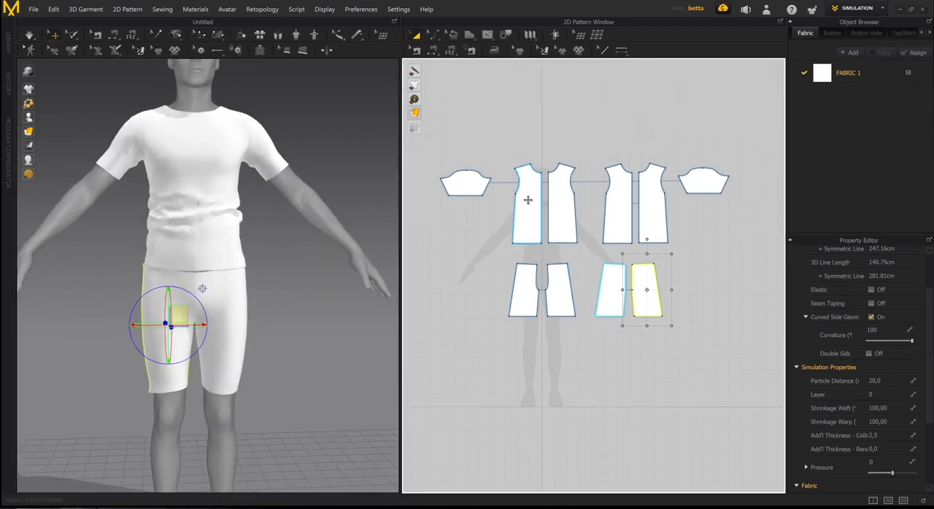
- Select the T-shirt's front piece and a sleeve piece to check their simulation layer
left_click(527, 200)
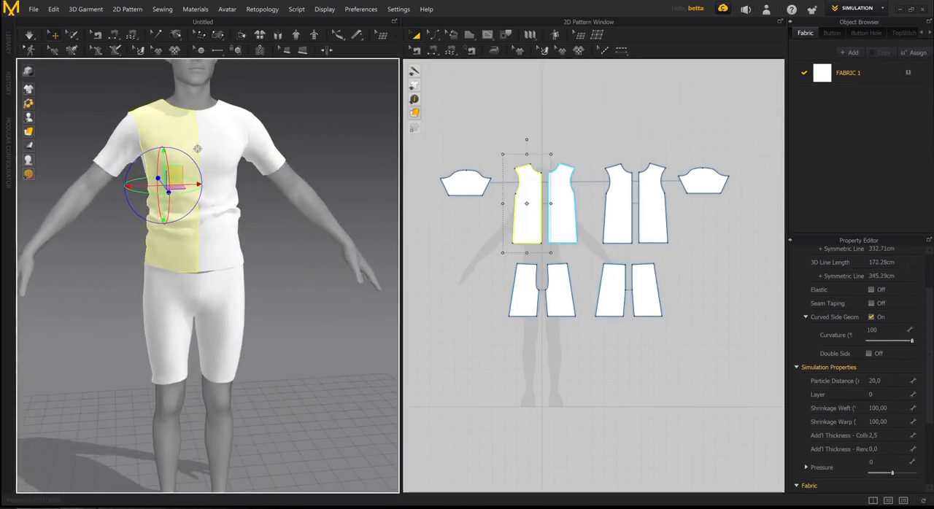
left_click(620, 349)
middle_click_drag(621, 296, 617, 305)
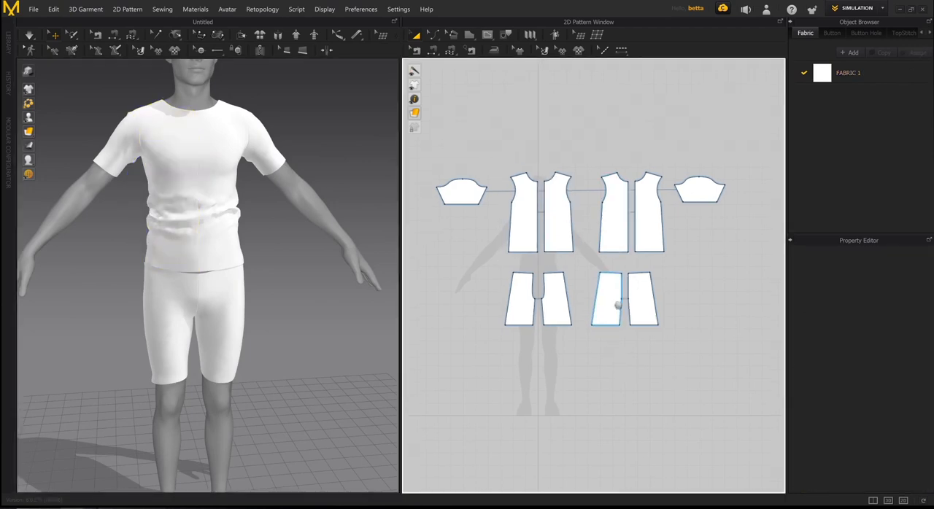
scroll(618, 305, "down", 1)
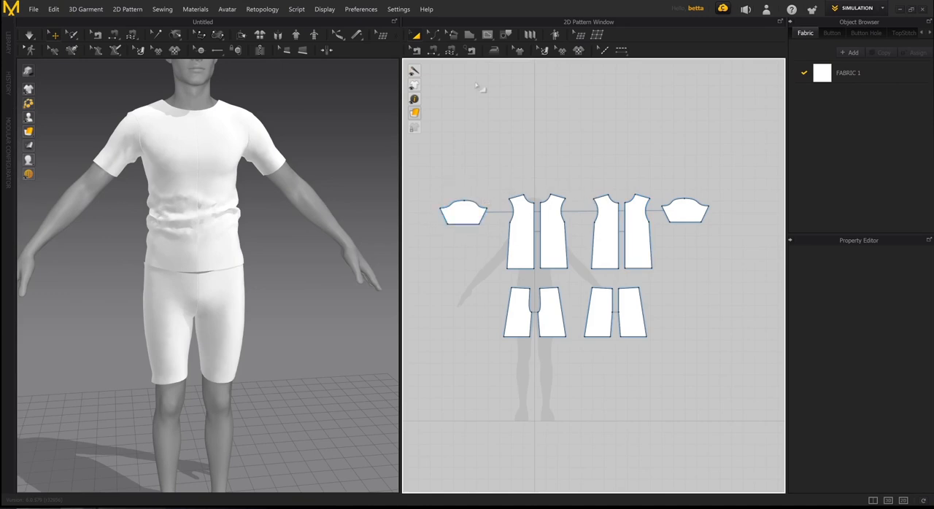
scroll(610, 200, "down", 2)
mouse_move(651, 197)
middle_mouse_down()
mouse_move(611, 199)
mouse_move(617, 173)
mouse_move(626, 168)
mouse_move(647, 209)
middle_mouse_up()
scroll(625, 169, "up", 3)
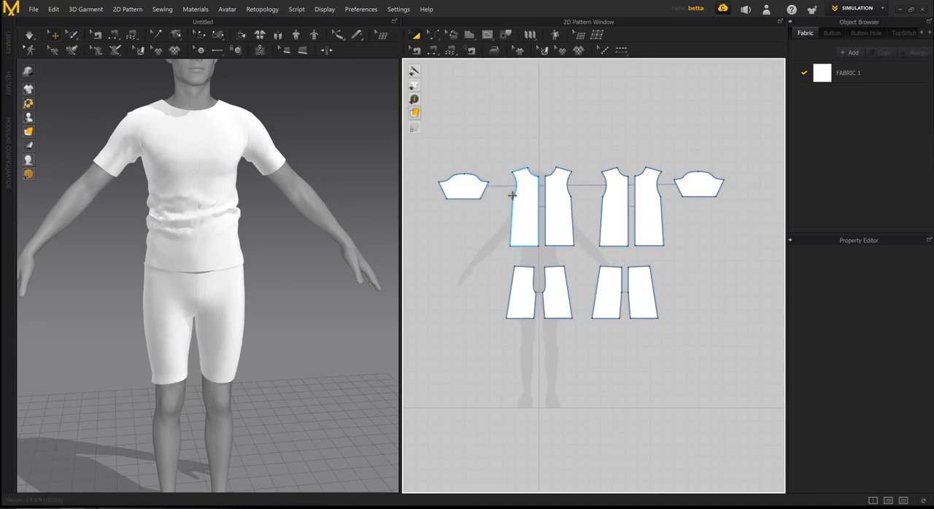
left_click(474, 185)
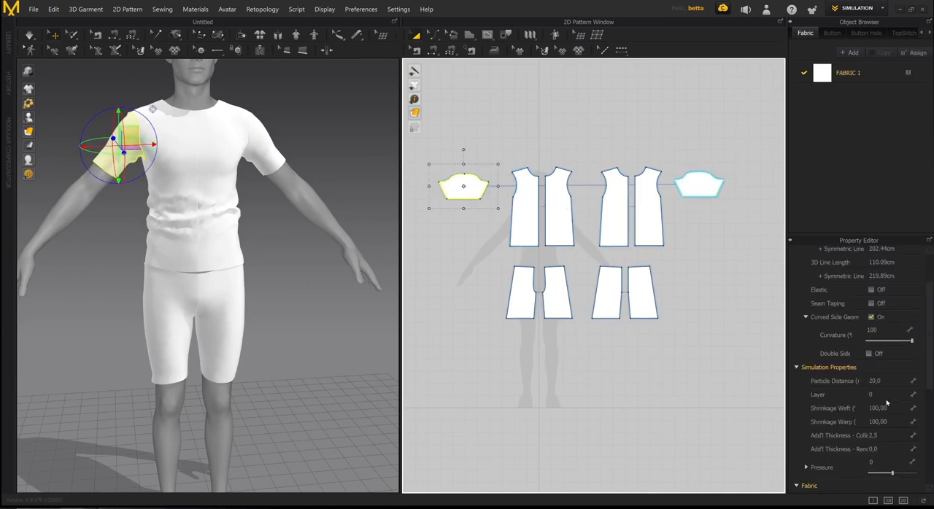
- Set the simulation layer of all four shorts leg pieces to -1 and deselect them
left_click_drag(689, 336, 462, 253)
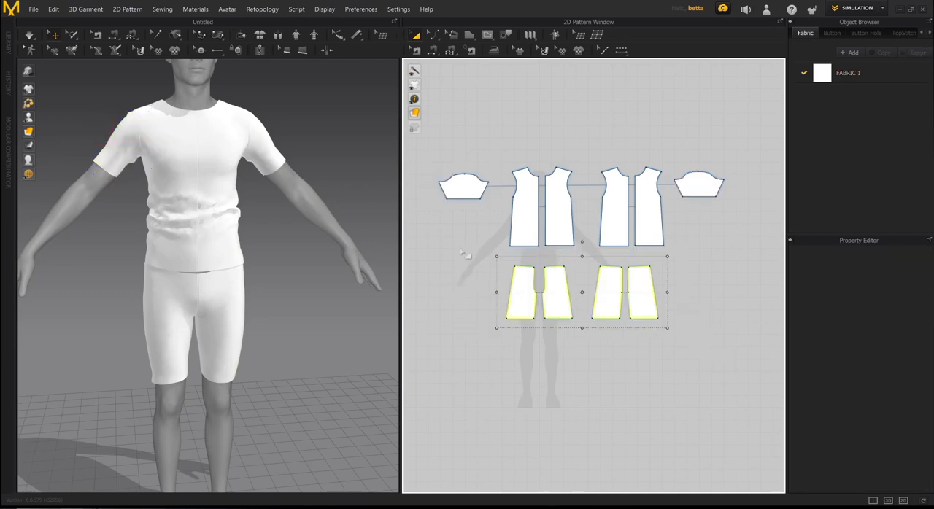
right_click_drag(334, 333, 206, 301)
right_click_drag(229, 335, 212, 252)
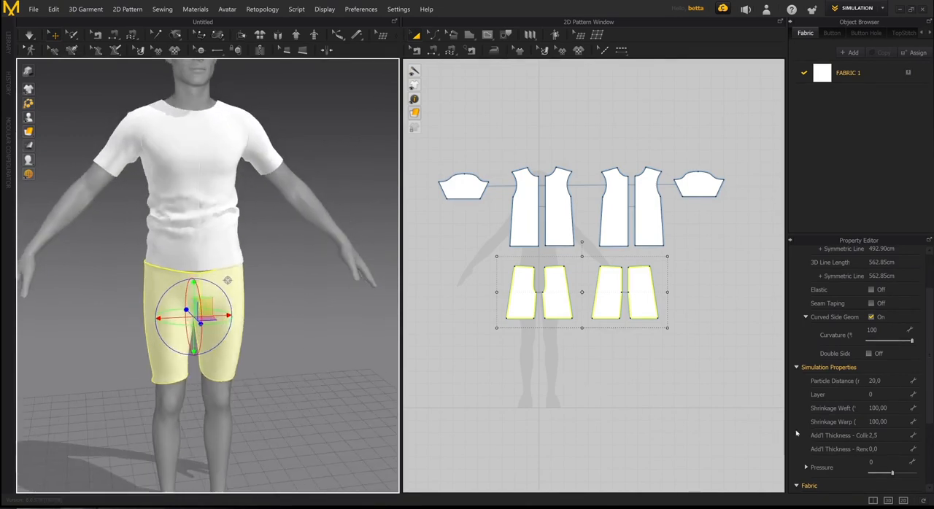
left_click(875, 394)
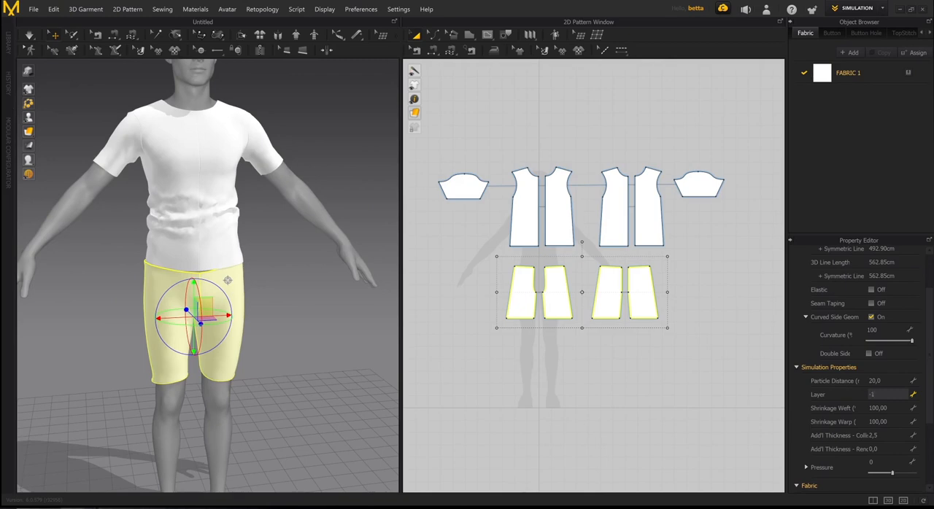
key("Return")
left_click(572, 352)
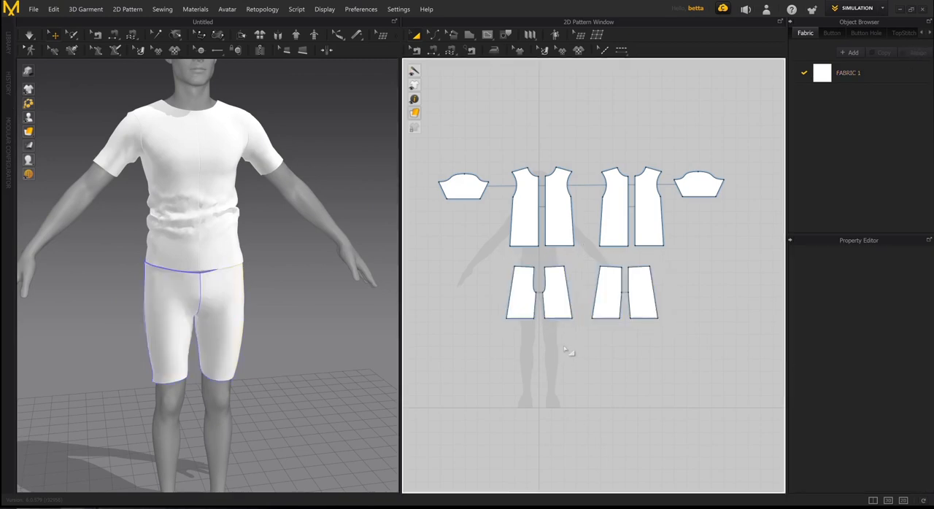
- Recheck the layer setting of the four leg pieces and examine how the T-shirt overlaps the shorts on the avatar
mouse_move(254, 309)
right_mouse_down()
mouse_move(288, 301)
mouse_move(258, 298)
mouse_move(250, 323)
mouse_move(240, 320)
mouse_move(241, 288)
mouse_move(219, 271)
mouse_move(191, 305)
mouse_move(187, 282)
mouse_move(265, 307)
right_mouse_up()
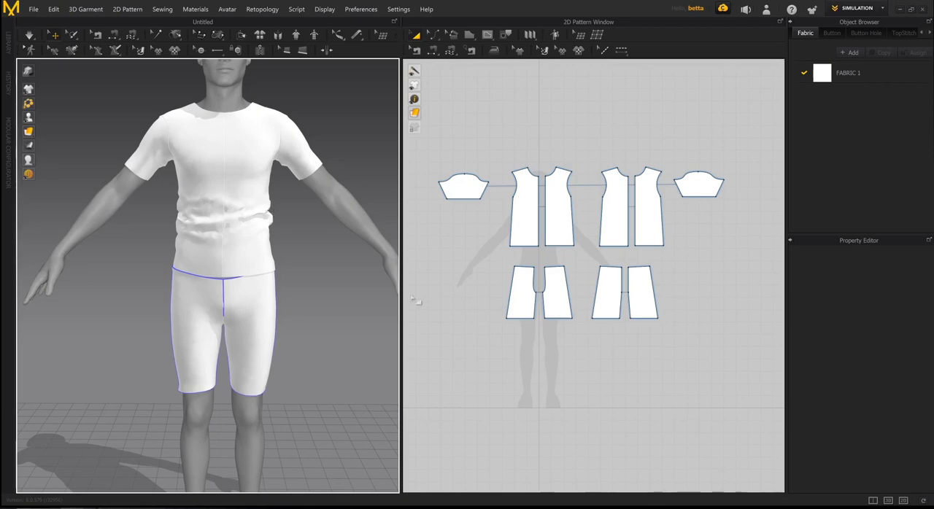
left_click_drag(686, 349, 465, 242)
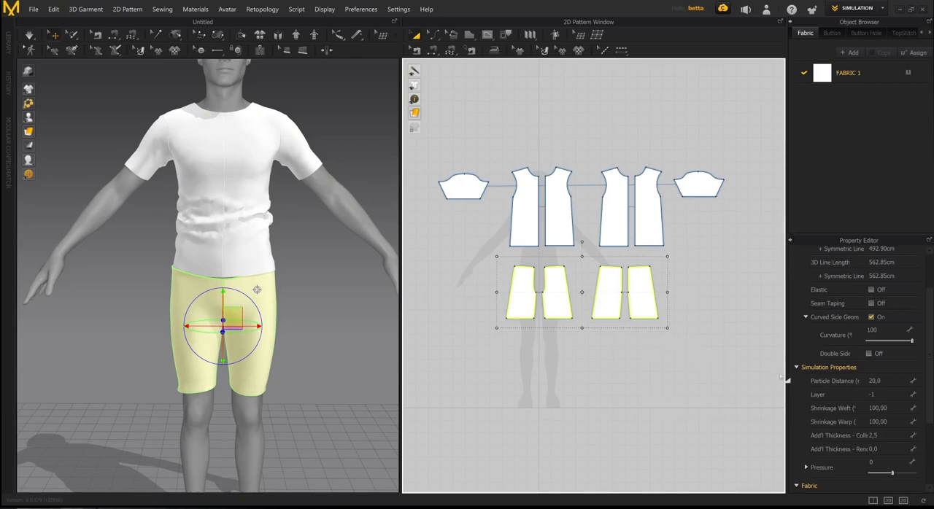
left_click(471, 335)
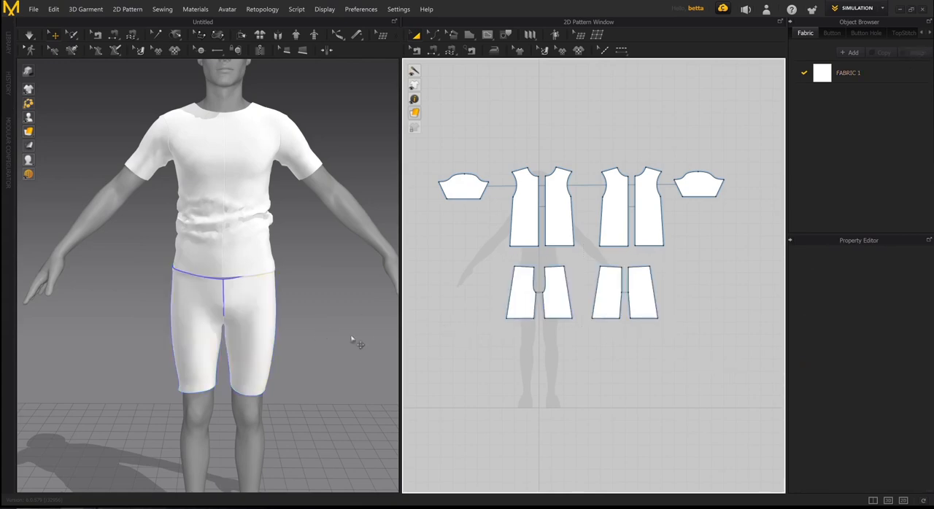
right_click_drag(250, 340, 265, 382)
scroll(217, 338, "up", 6)
scroll(240, 265, "down", 5)
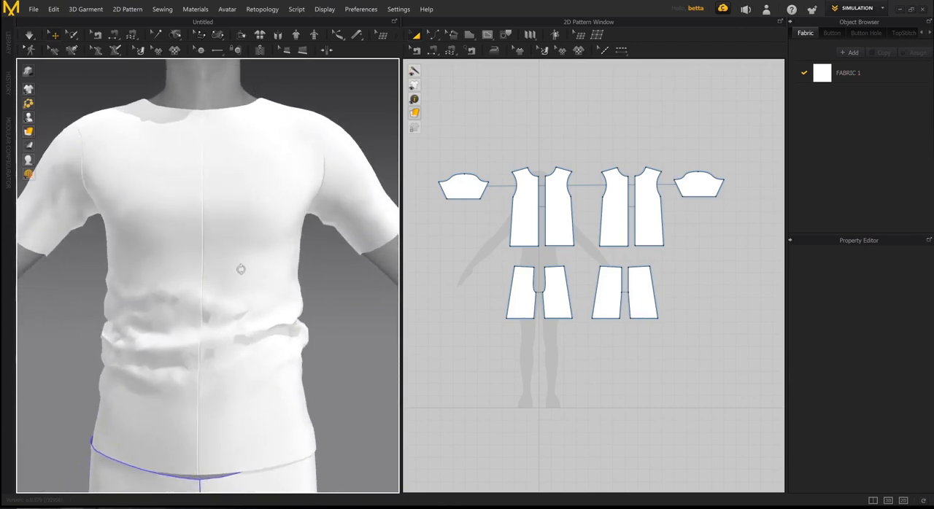
right_click_drag(234, 275, 273, 272)
scroll(241, 310, "up", 2)
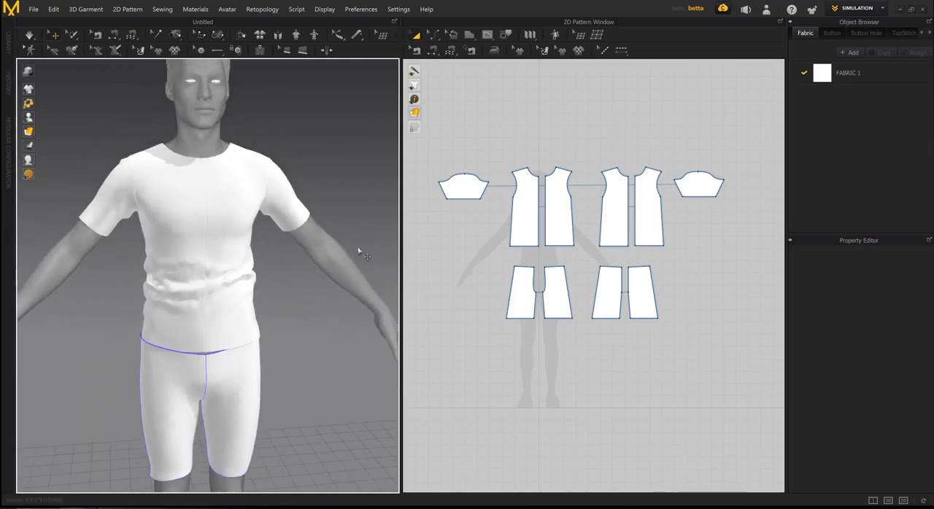
scroll(211, 251, "up", 2)
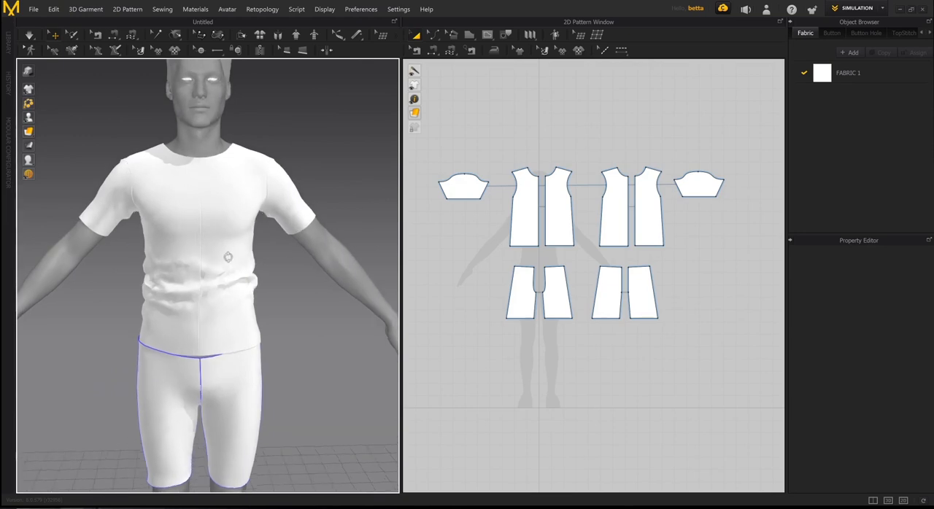
scroll(231, 232, "down", 2)
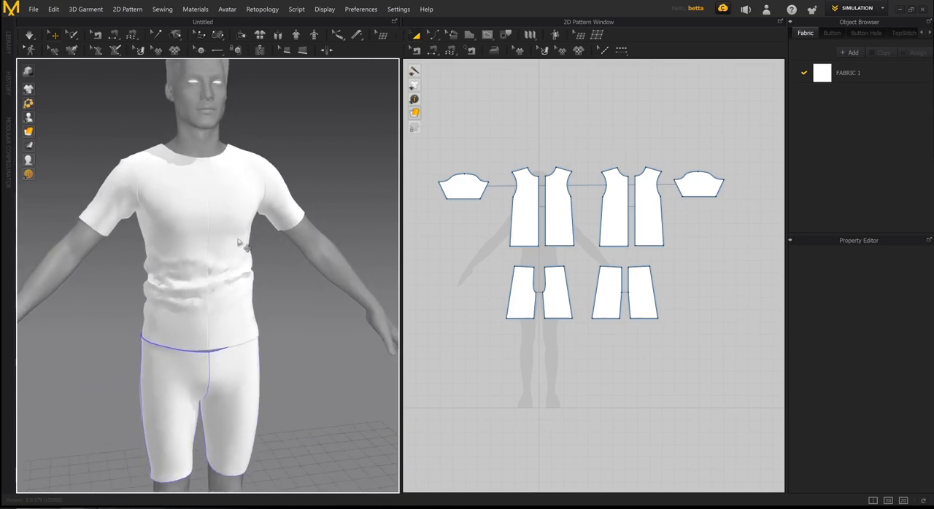
- Switch the garments' display in the 3D view to Wireframe on Surface and clear the pattern selection
left_click(521, 236)
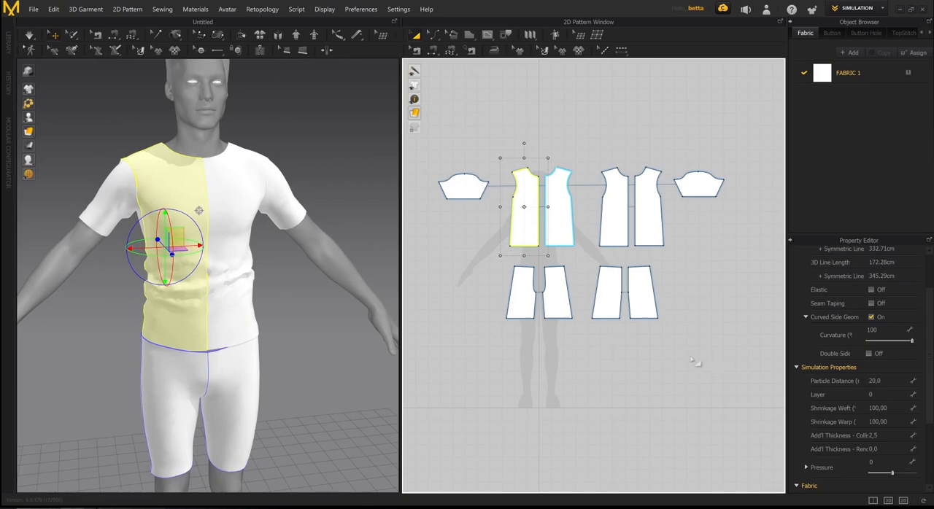
left_click(28, 132)
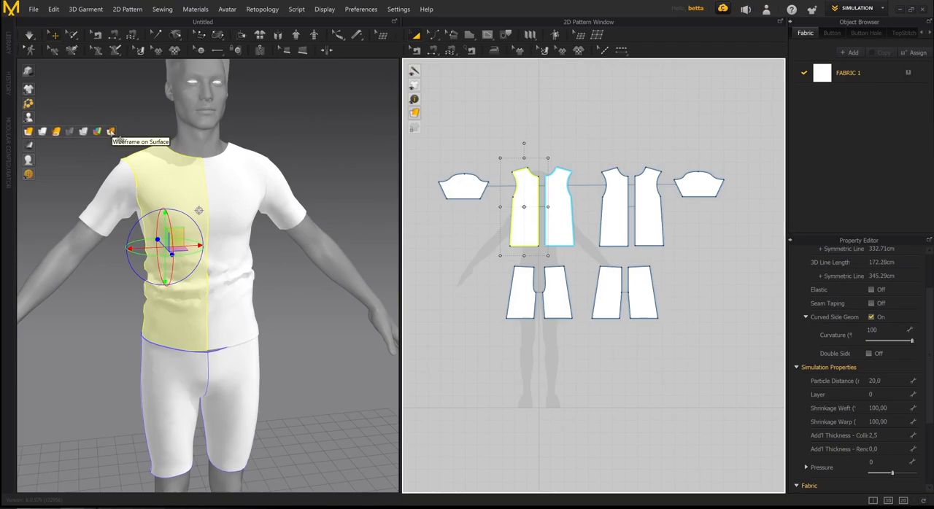
left_click(111, 131)
left_click(294, 141)
- Examine the mesh triangles across the T-shirt's chest, sleeves and waist folds from several angles
scroll(217, 188, "up", 5)
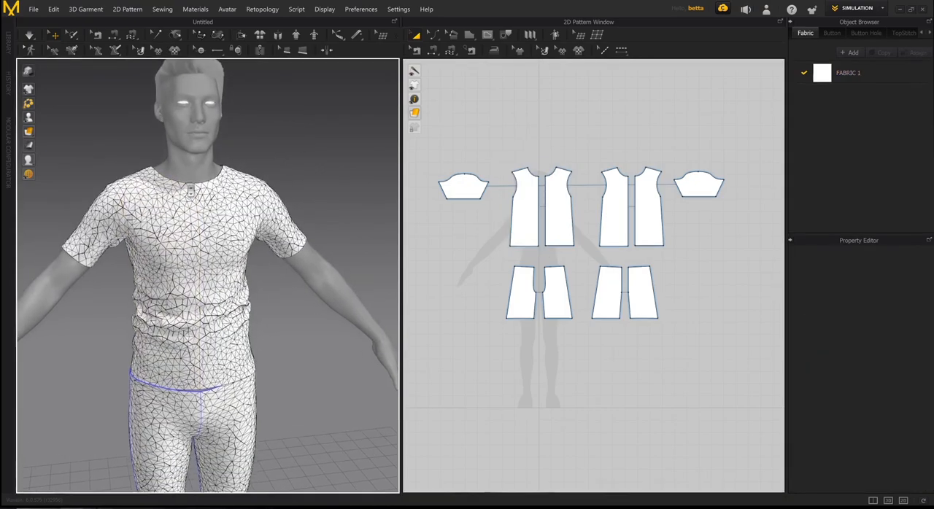
middle_click_drag(216, 188, 231, 190)
scroll(232, 189, "down", 3)
right_click_drag(223, 175, 212, 177)
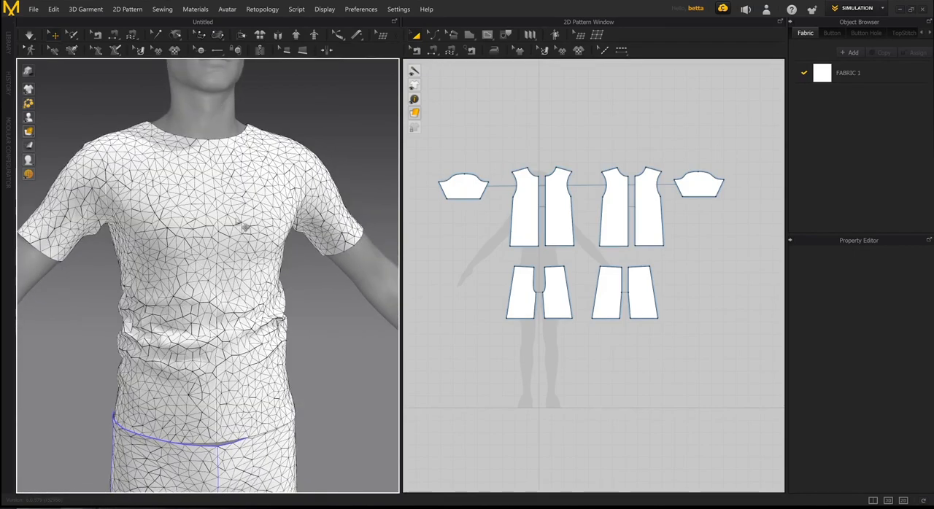
scroll(206, 252, "up", 2)
right_click_drag(208, 250, 259, 272)
scroll(230, 302, "up", 1)
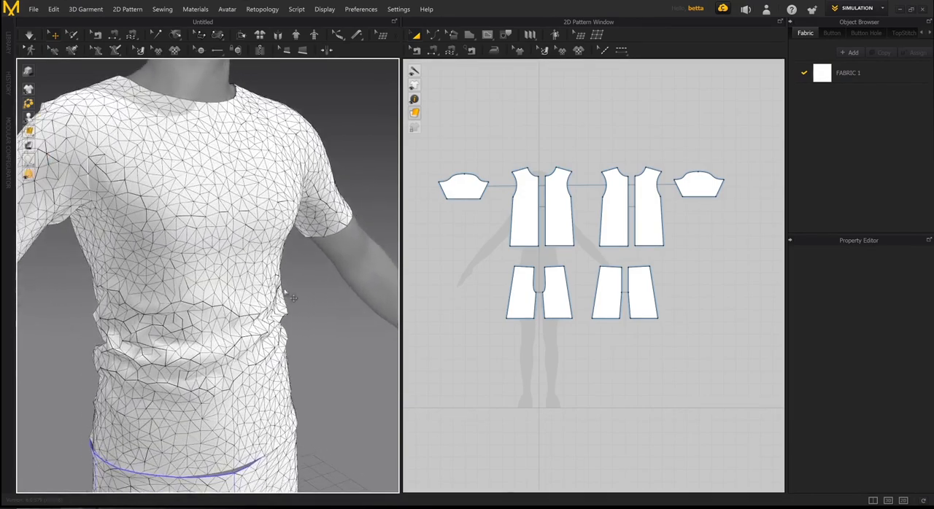
right_click_drag(281, 319, 319, 314)
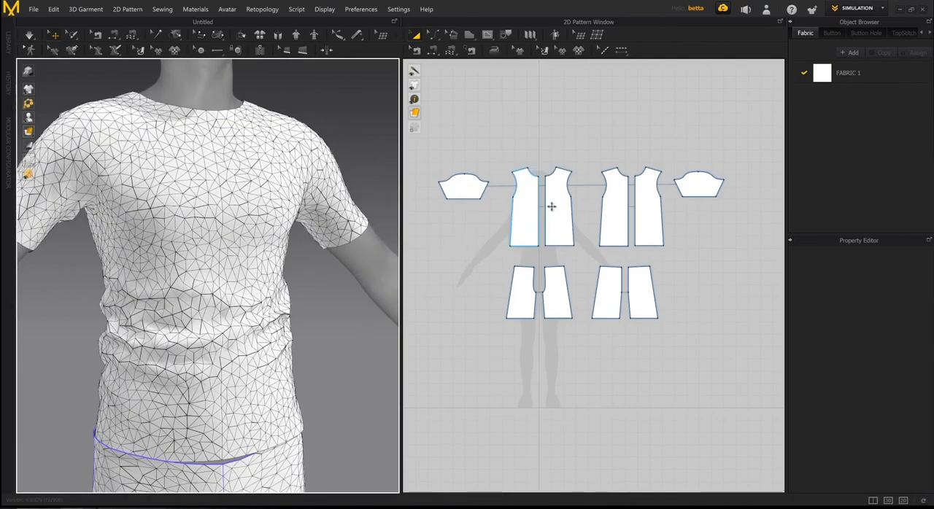
right_click_drag(265, 333, 287, 315)
- Select all six T-shirt pattern pieces and set their particle distance to 10
left_click_drag(457, 146, 756, 267)
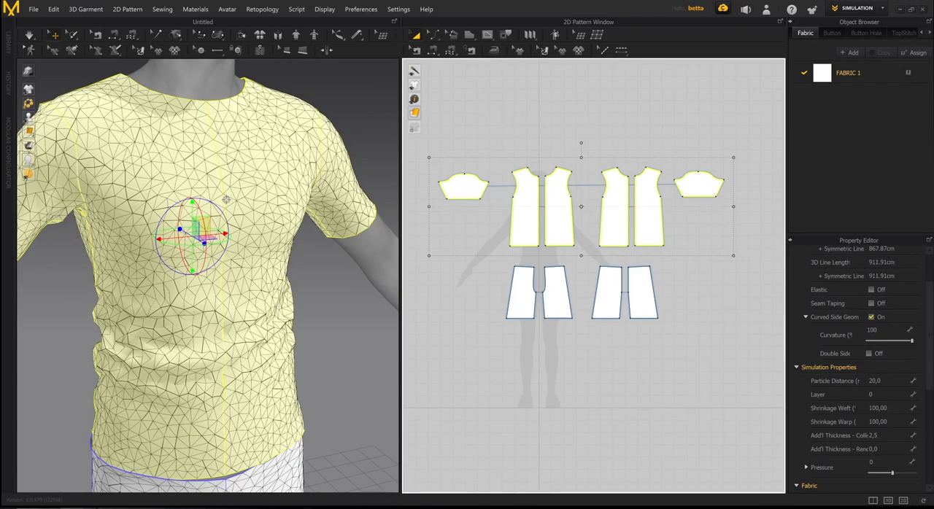
left_click(876, 381)
type("10")
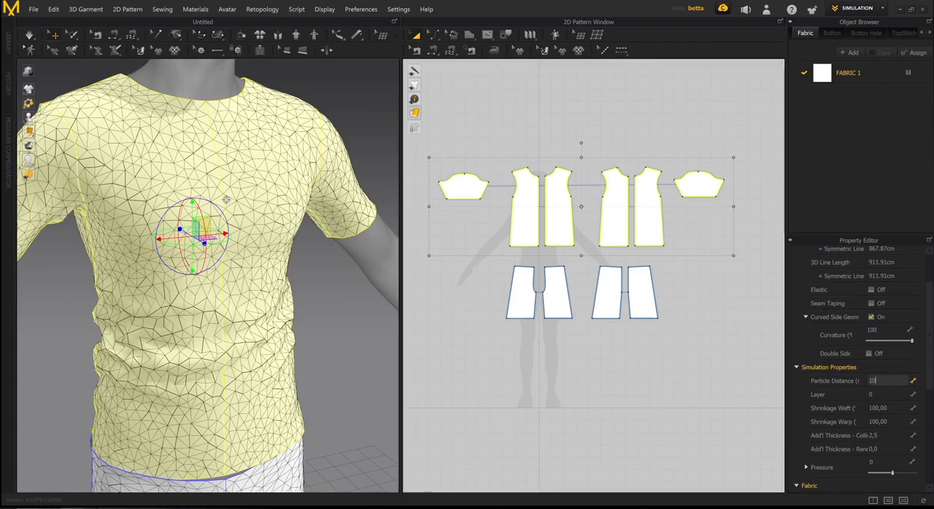
key("Return")
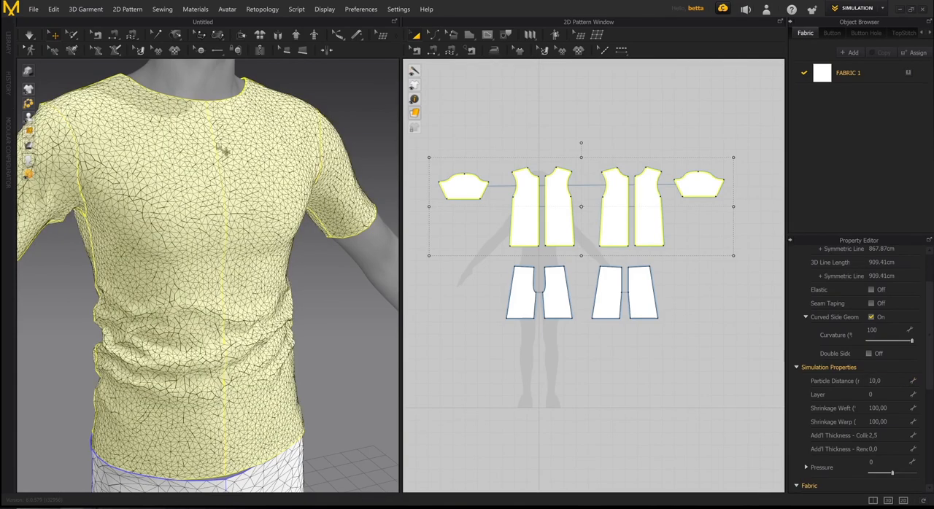
- Examine the T-shirt's refined mesh up close and from different angles, focusing on the folds around the waist
right_click_drag(253, 229, 266, 197)
scroll(254, 223, "down", 3)
scroll(270, 218, "up", 6)
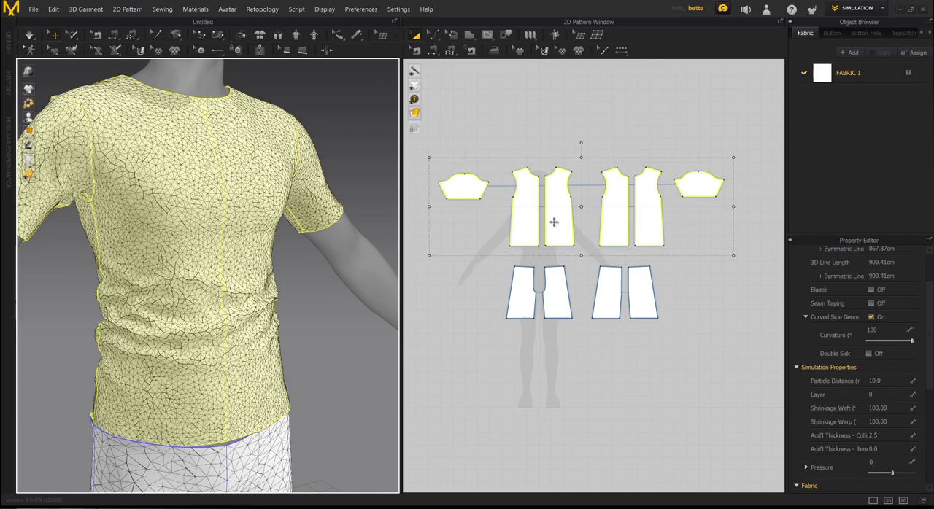
right_click_drag(201, 238, 220, 265)
scroll(174, 238, "down", 3)
scroll(183, 226, "up", 3)
scroll(205, 261, "up", 2)
scroll(178, 254, "down", 3)
scroll(224, 248, "up", 2)
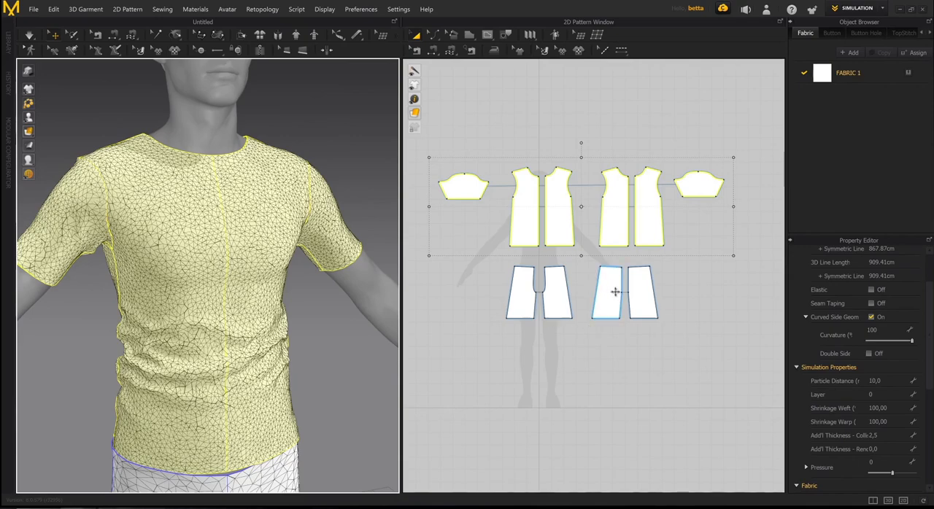
right_click_drag(321, 322, 344, 311)
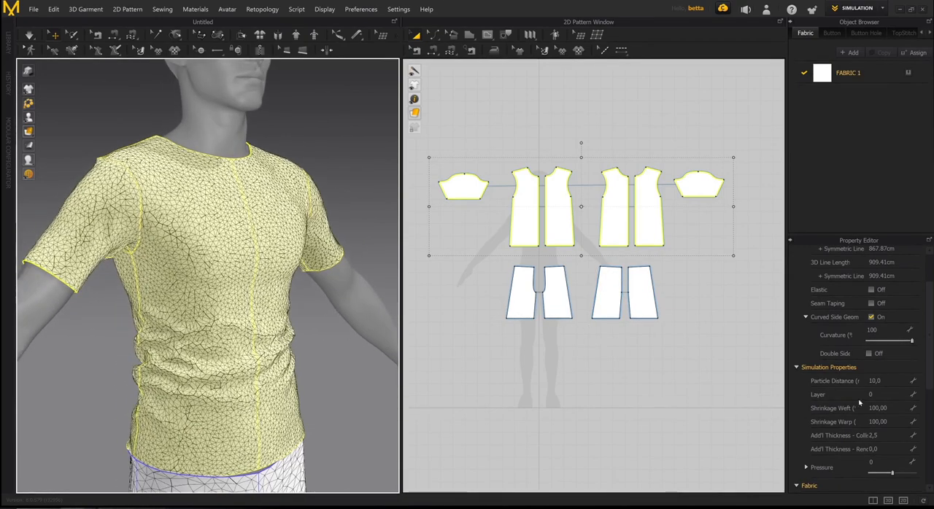
scroll(295, 292, "up", 5)
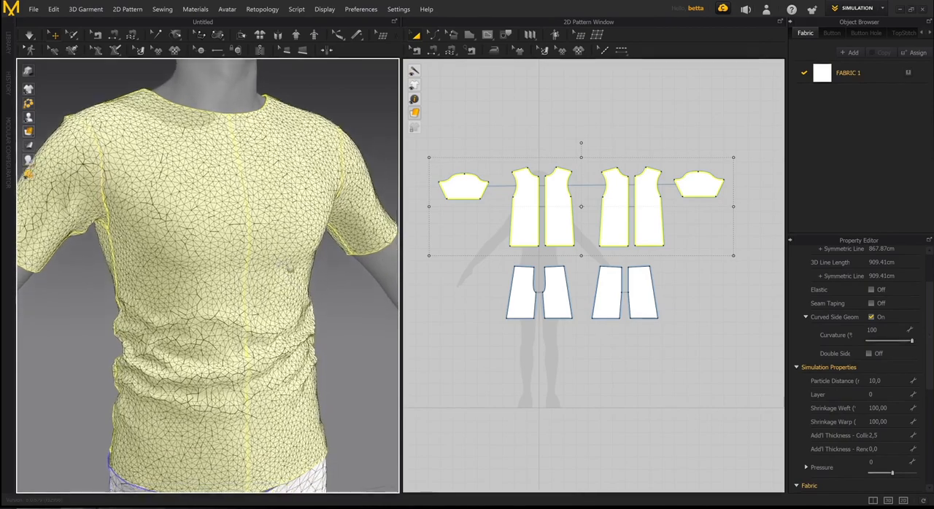
scroll(306, 290, "up", 5)
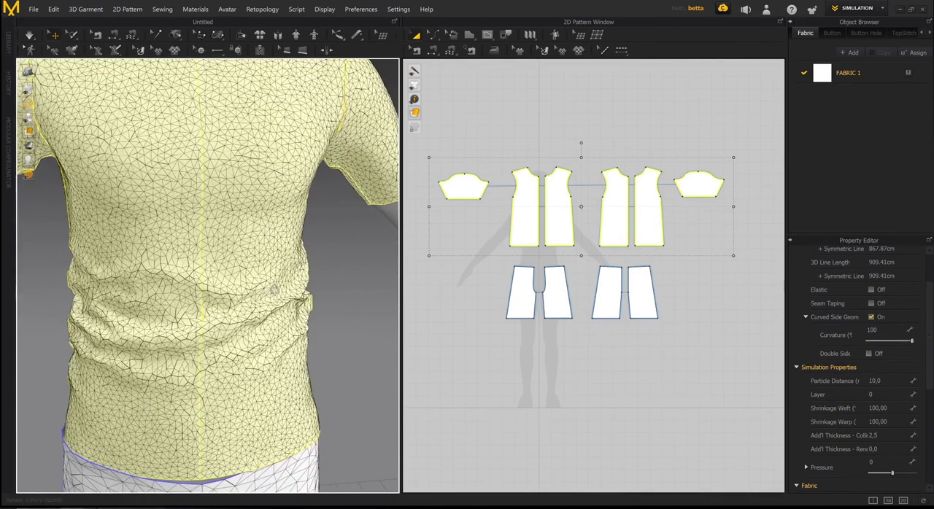
mouse_move(271, 284)
right_mouse_down()
mouse_move(291, 285)
mouse_move(242, 285)
mouse_move(283, 285)
right_mouse_up()
- Run the simulation briefly so the T-shirt's folds settle with the refined mesh
right_click_drag(380, 336, 248, 239)
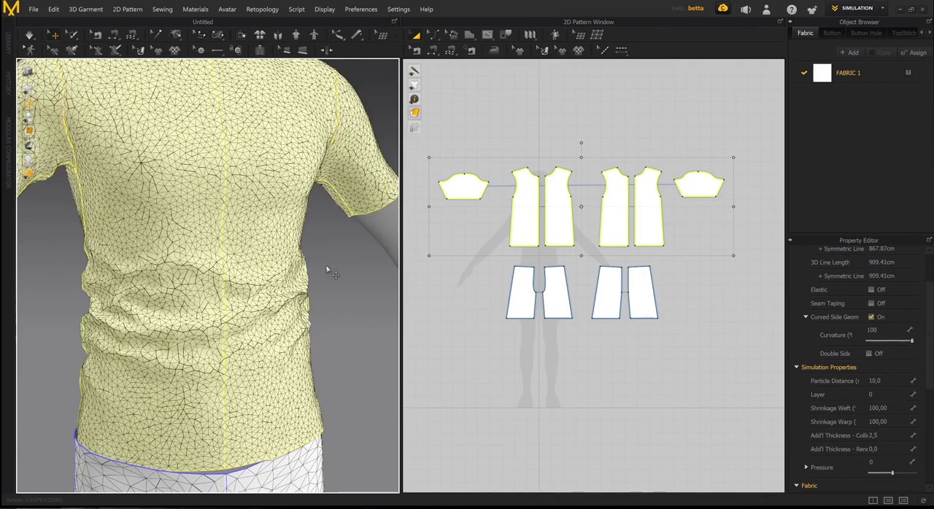
key("space")
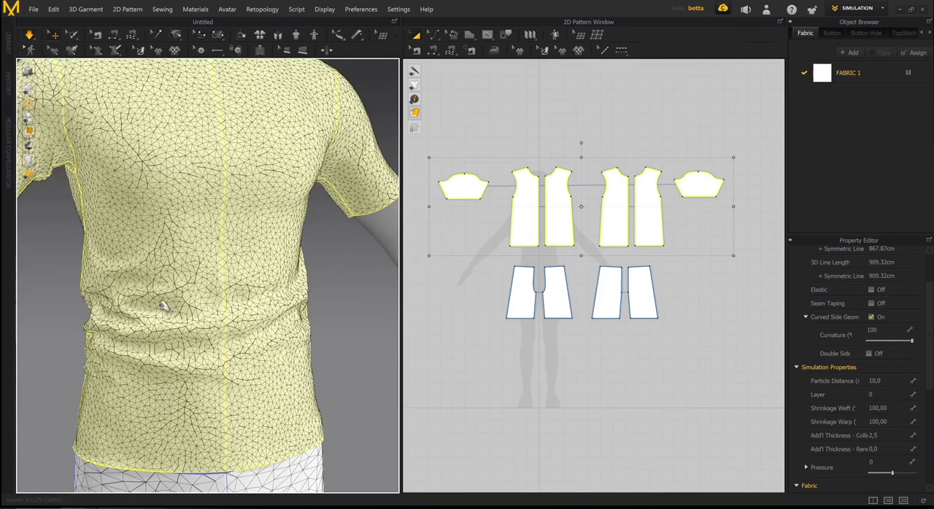
right_click_drag(330, 312, 291, 308)
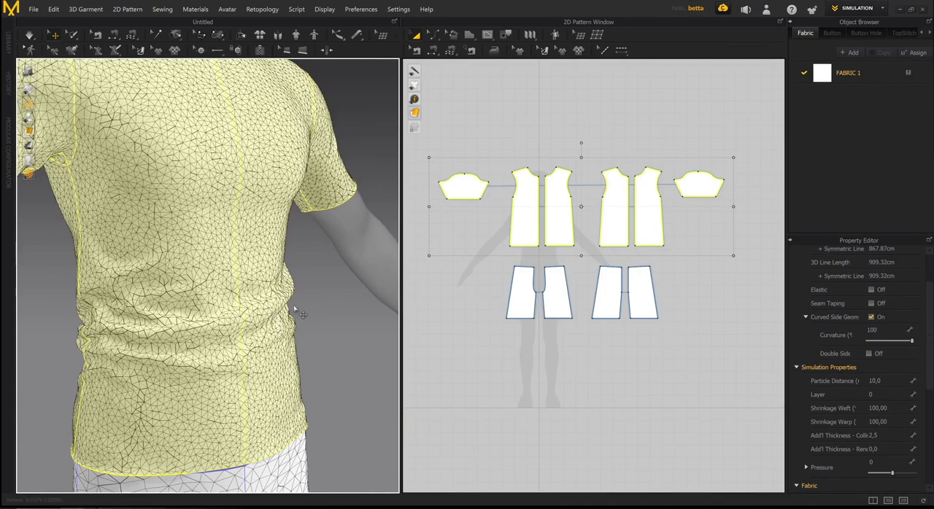
- Set the particle distance of the selected T-shirt pieces to 5
right_click_drag(295, 307, 269, 300)
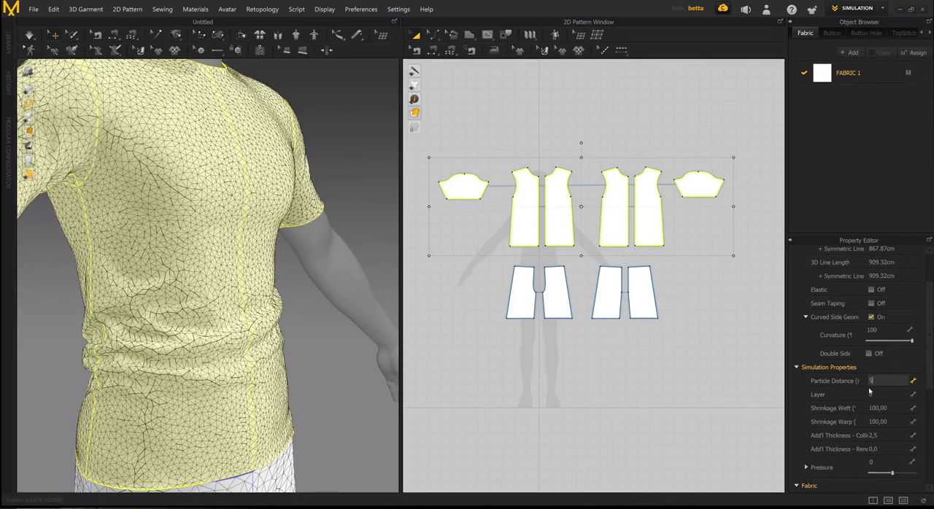
key("Return")
mouse_move(290, 336)
right_mouse_down()
mouse_move(256, 330)
mouse_move(280, 324)
right_mouse_up()
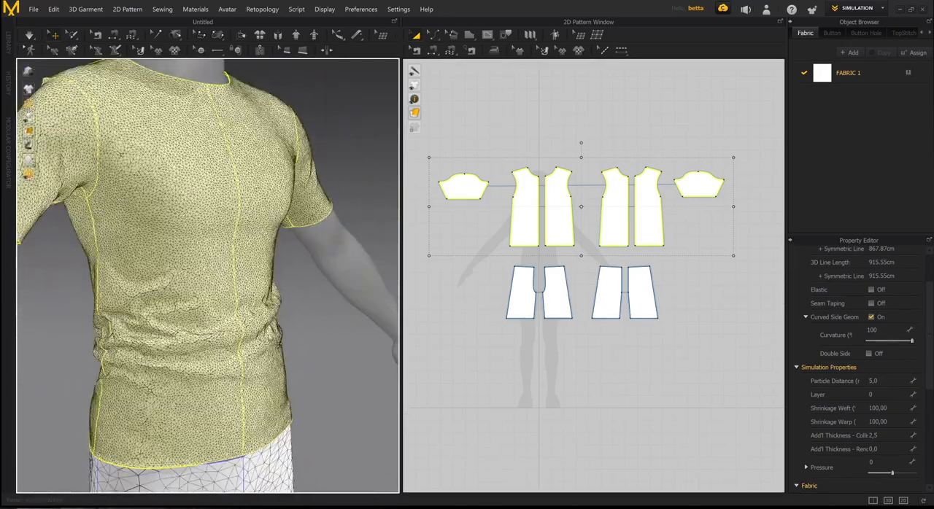
- Simulate the T-shirt while pulling its fabric to adjust the waist folds, pinning one point on each front piece
key("space")
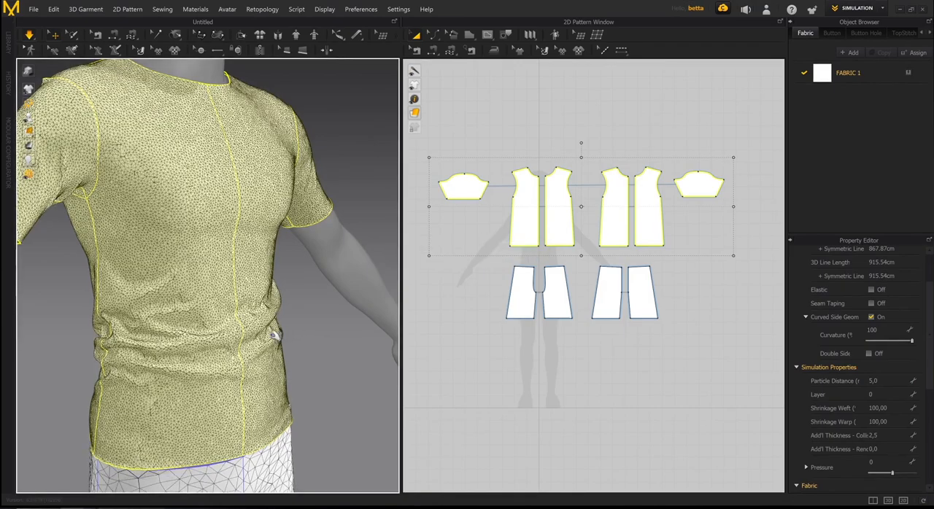
right_click_drag(296, 333, 305, 331)
right_click_drag(197, 329, 269, 261)
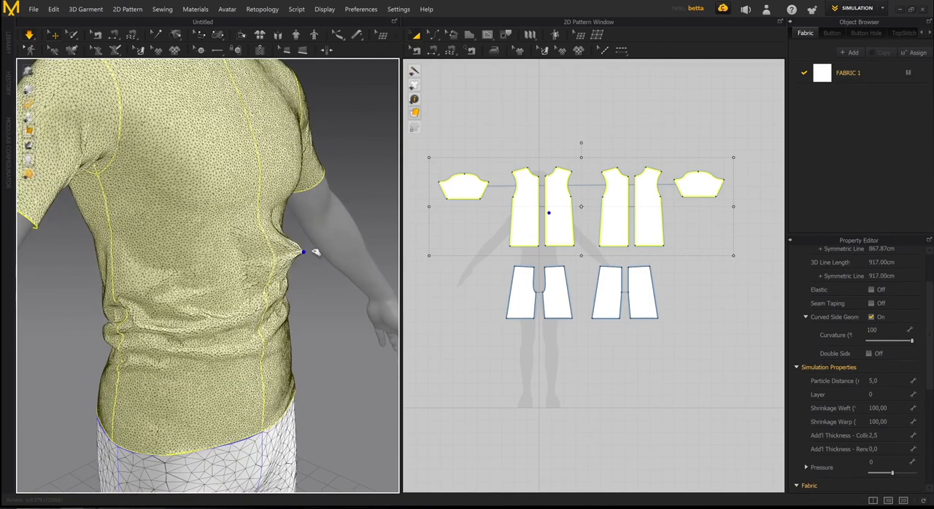
left_click_drag(288, 169, 337, 154)
right_click_drag(305, 265, 229, 275)
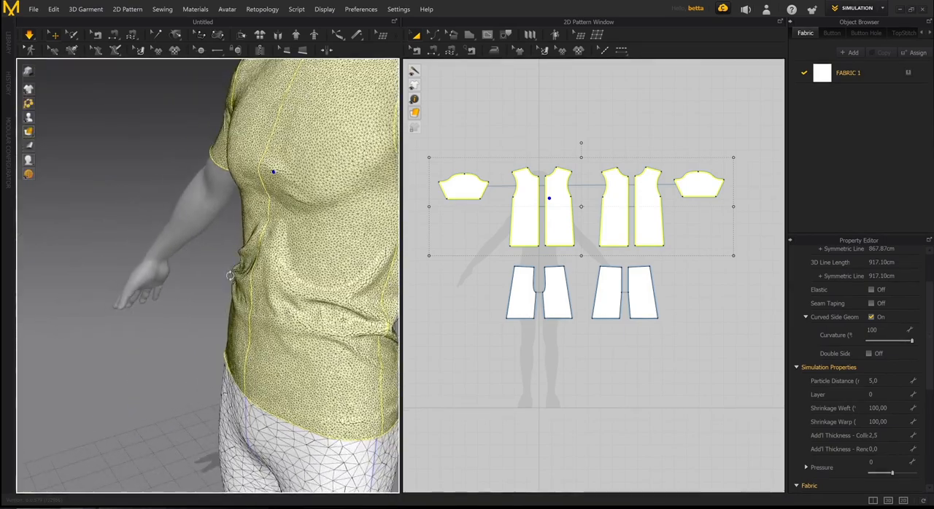
right_click_drag(268, 246, 244, 256)
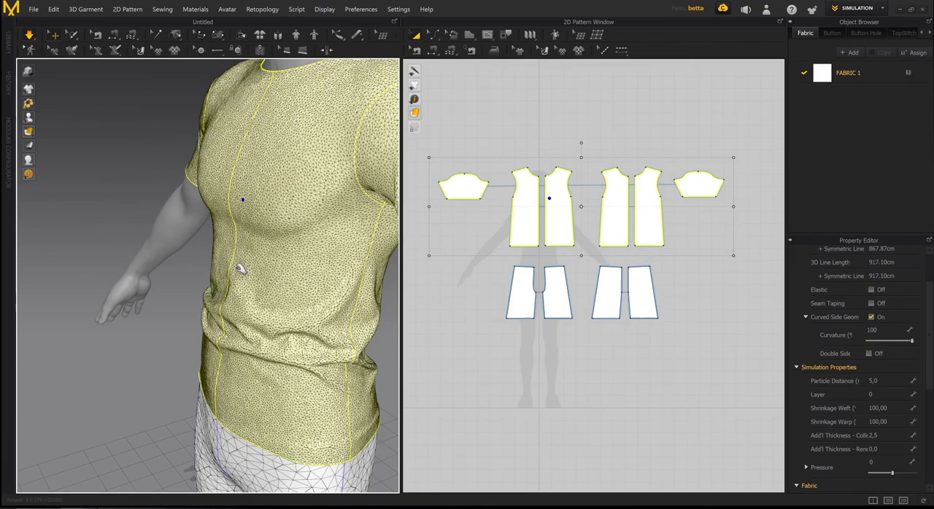
right_click_drag(240, 259, 299, 260)
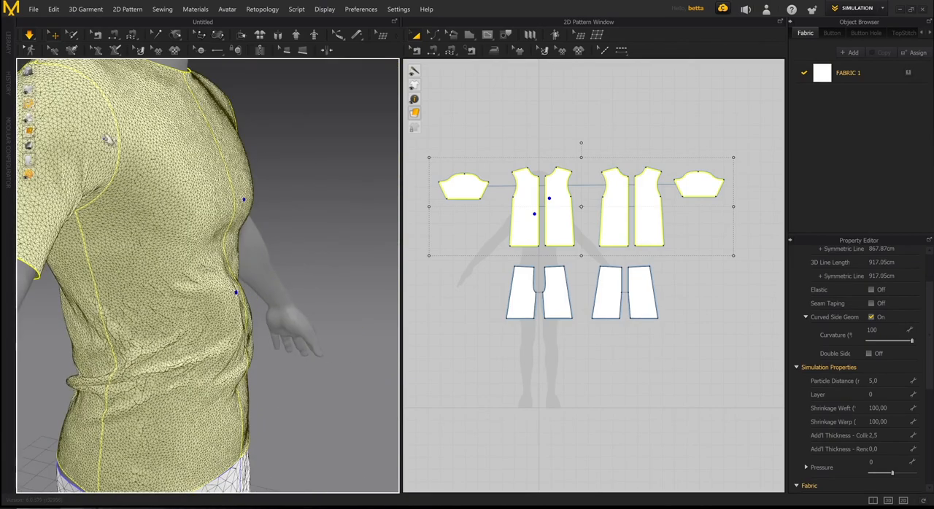
right_click_drag(243, 280, 278, 268)
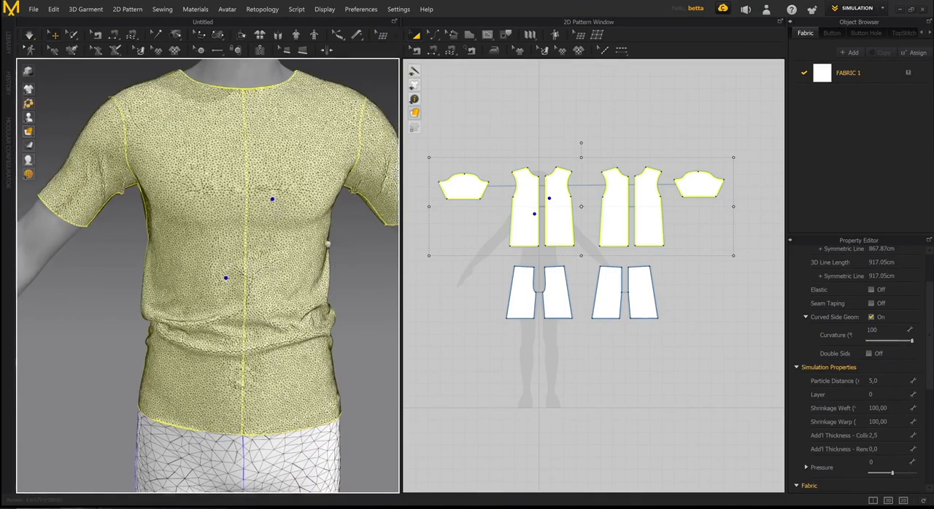
- Deselect the T-shirt pieces and compare the mesh density of the T-shirt and shorts on the whole avatar
scroll(271, 244, "down", 5)
scroll(257, 243, "down", 2)
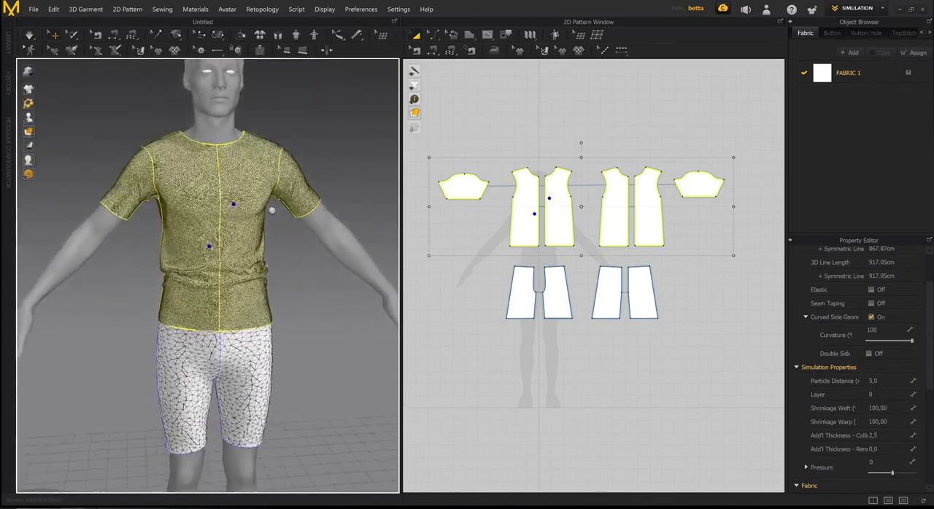
right_click_drag(257, 250, 285, 281)
left_click(312, 258)
left_click(582, 258)
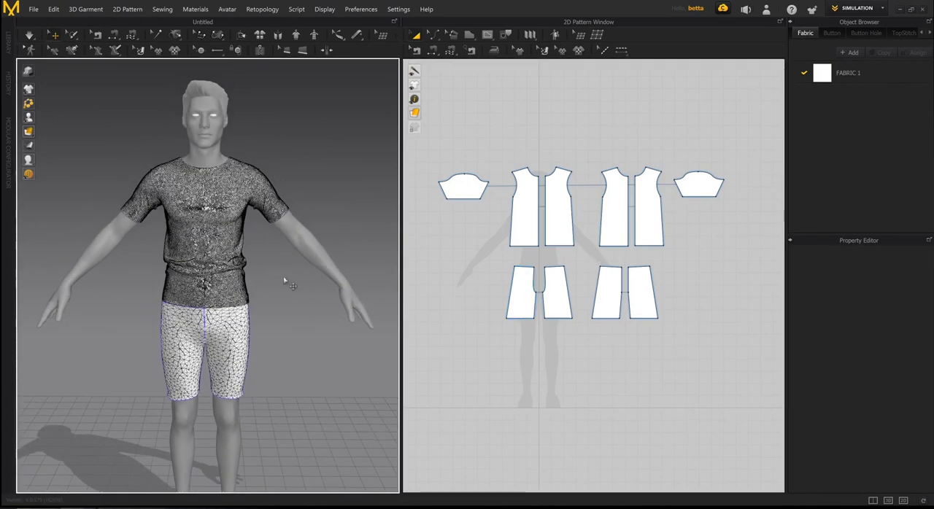
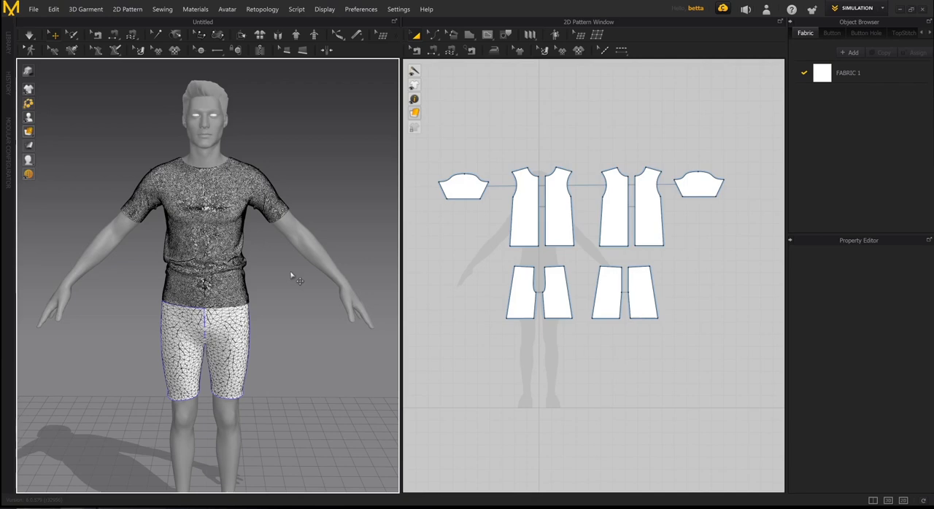
- Set the particle distance of all T-shirt pieces to 15 and run the simulation
left_click_drag(430, 142, 754, 268)
left_click(873, 379)
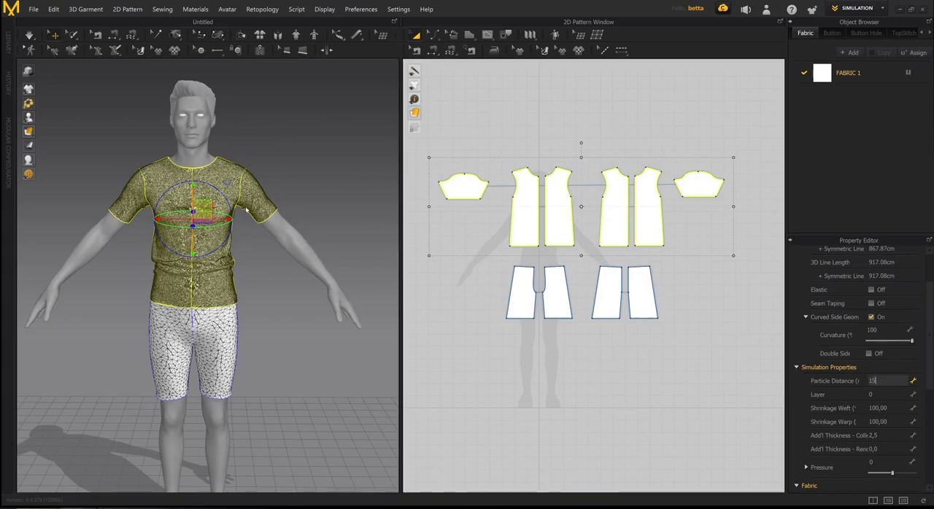
type("15")
key("Return")
key("space")
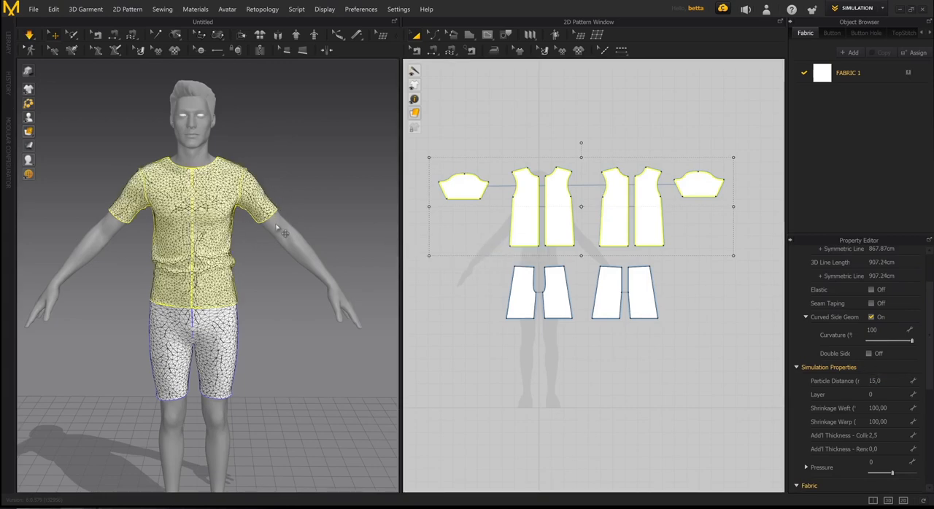
- Switch the 3D garment display from mesh to a plain surface without mesh lines and deselect the T-shirt pieces
right_click_drag(274, 210, 272, 242)
scroll(312, 232, "up", 3)
middle_click_drag(273, 242, 277, 315)
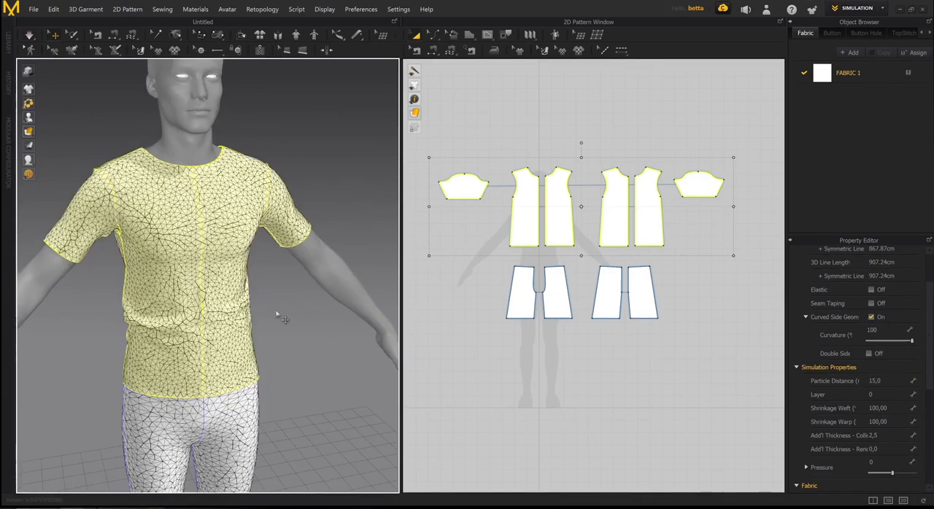
middle_click_drag(561, 213, 560, 254)
scroll(544, 250, "up", 5)
right_click_drag(247, 253, 222, 254)
scroll(228, 258, "up", 3)
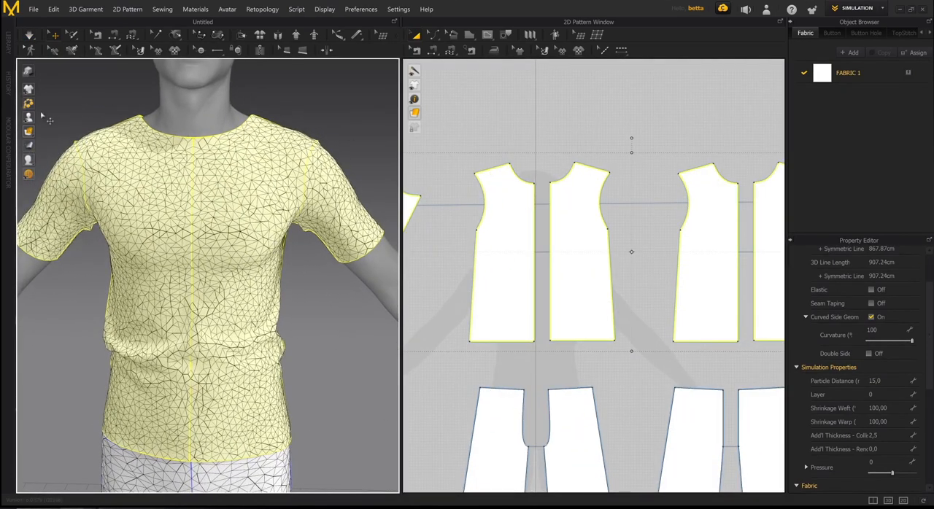
mouse_move(30, 132)
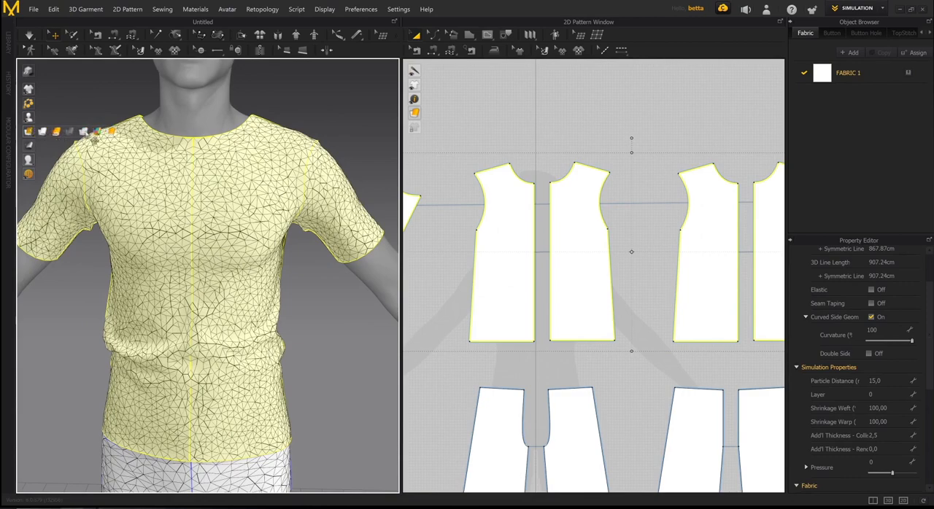
left_click(111, 132)
left_click(626, 106)
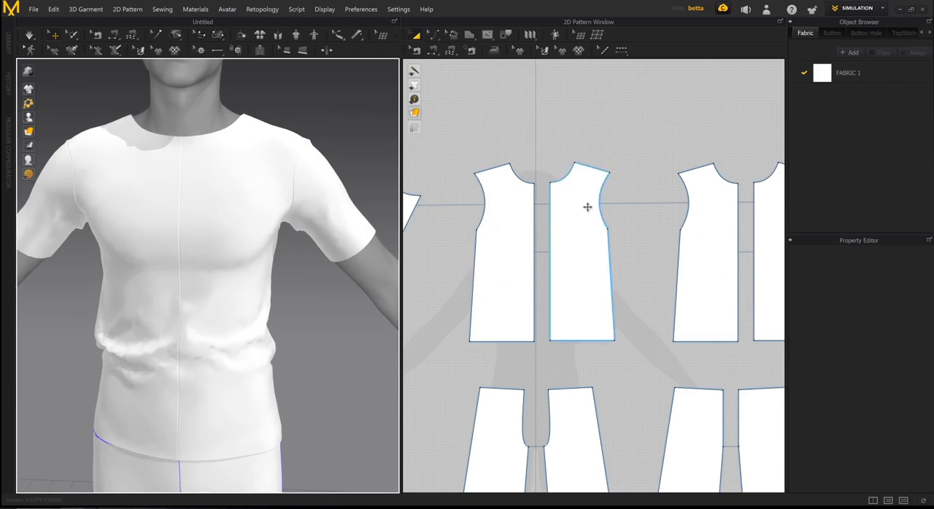
scroll(573, 231, "up", 2)
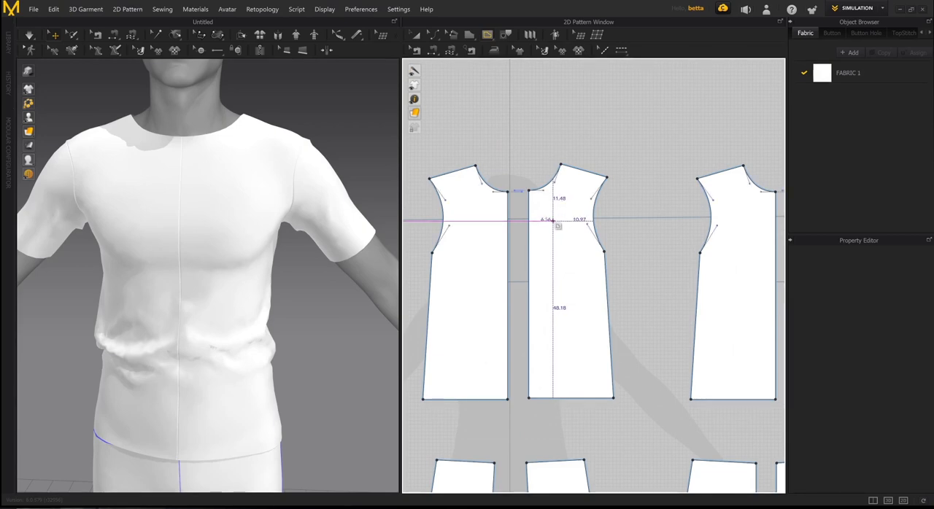
left_click(554, 251)
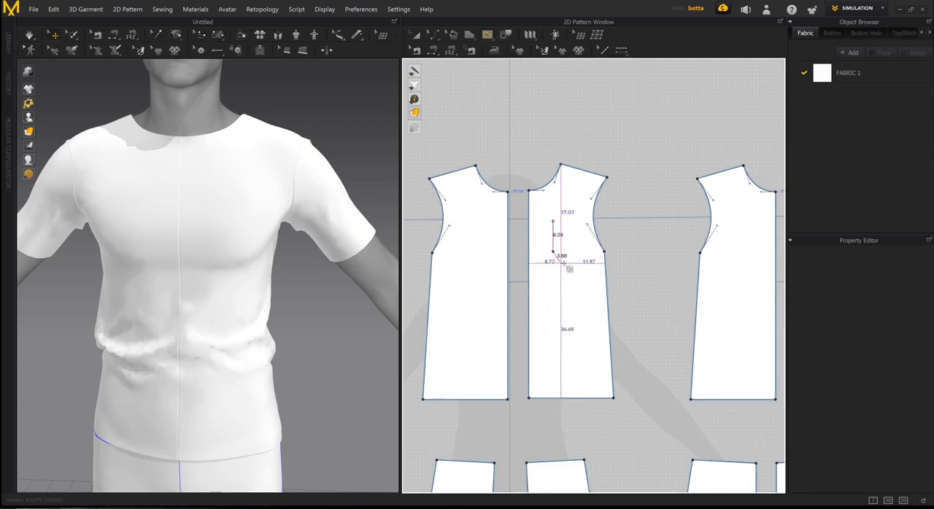
left_click(565, 264)
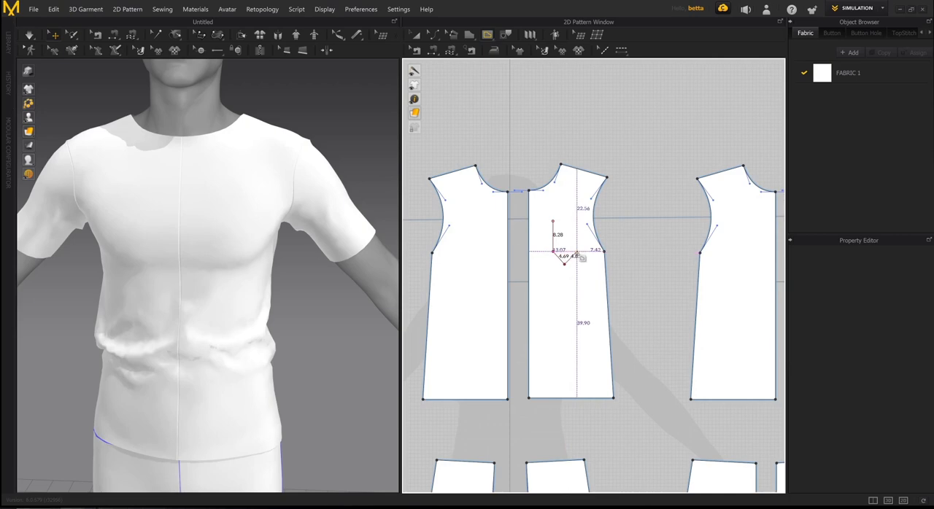
double_click(578, 220)
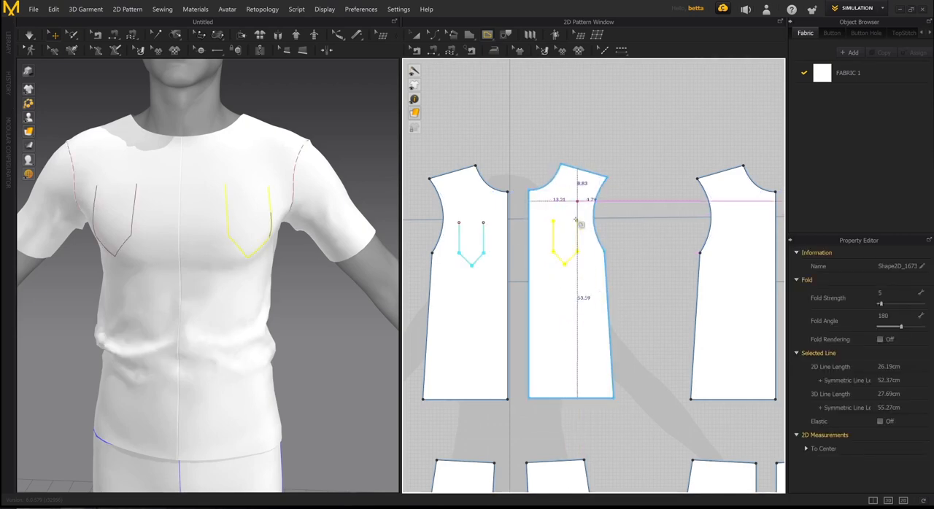
scroll(612, 232, "down", 3)
scroll(583, 243, "up", 3)
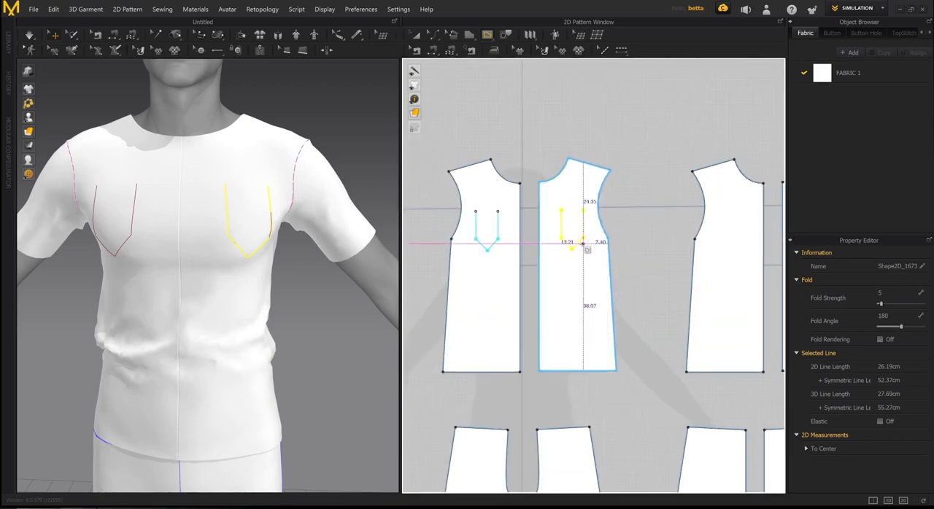
key("Delete")
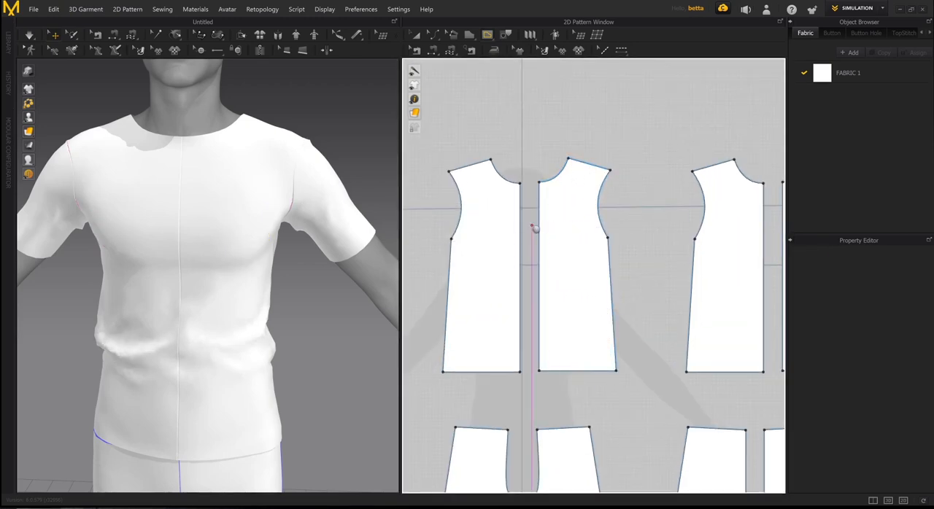
- Draw a closed, pointed pocket outline with sides about 11 cm long as an internal shape on the chest of the avatar's left front piece
scroll(533, 229, "up", 3)
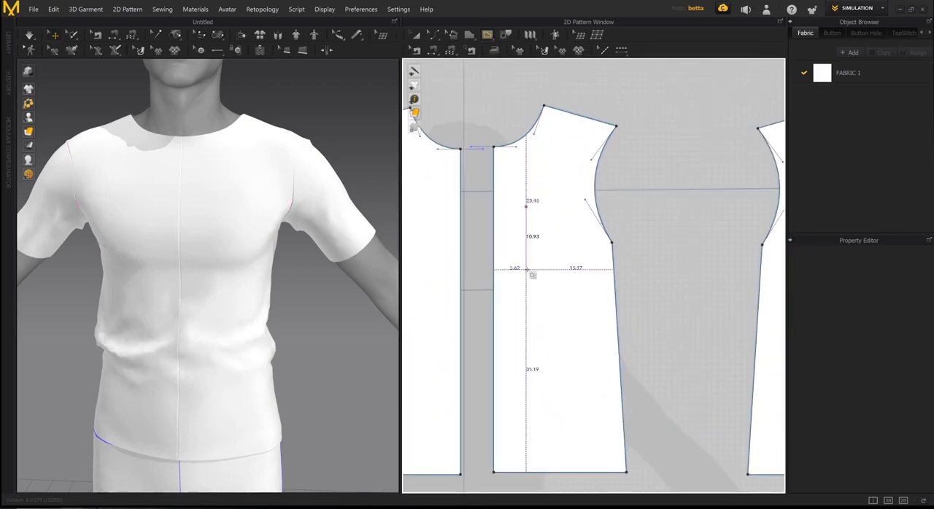
left_click(526, 269)
left_click(548, 281)
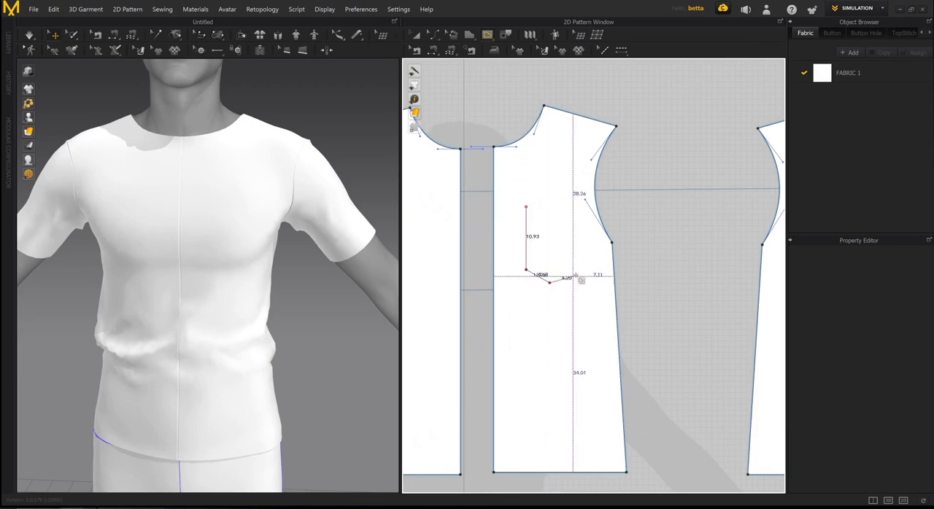
left_click(577, 213)
left_click(525, 207)
scroll(525, 207, "down", 5)
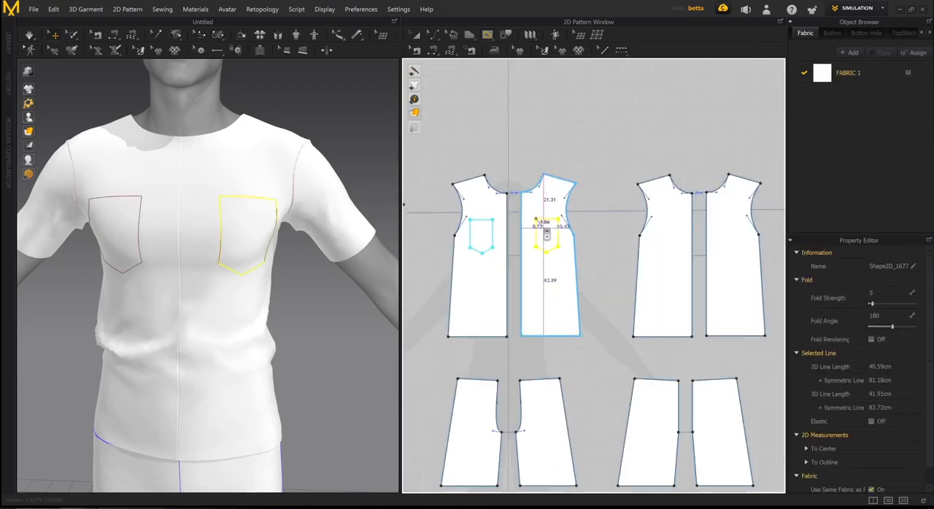
scroll(547, 232, "up", 3)
scroll(665, 204, "down", 2)
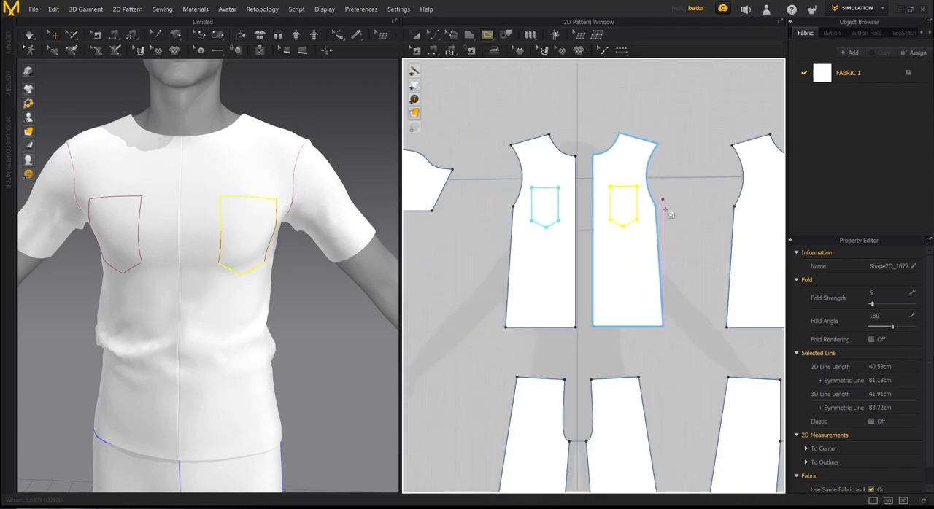
middle_click_drag(664, 232, 627, 253)
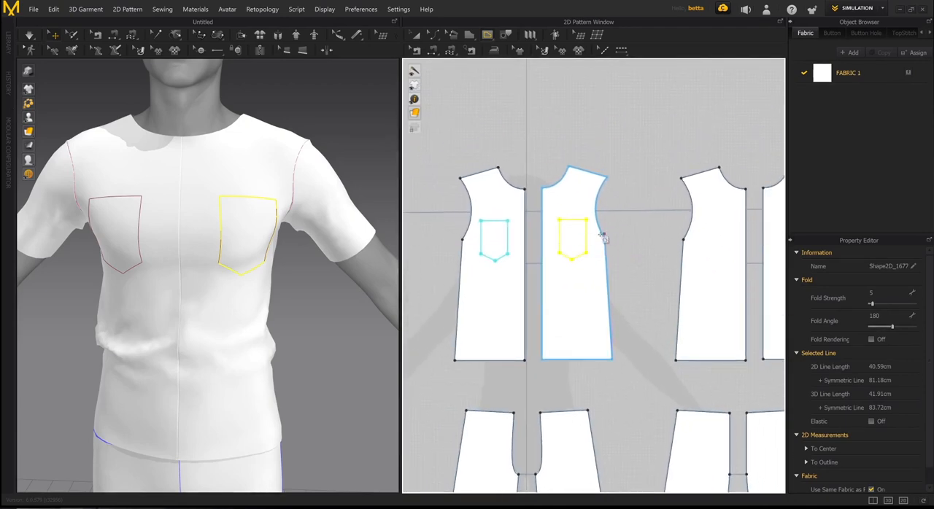
scroll(608, 244, "up", 2)
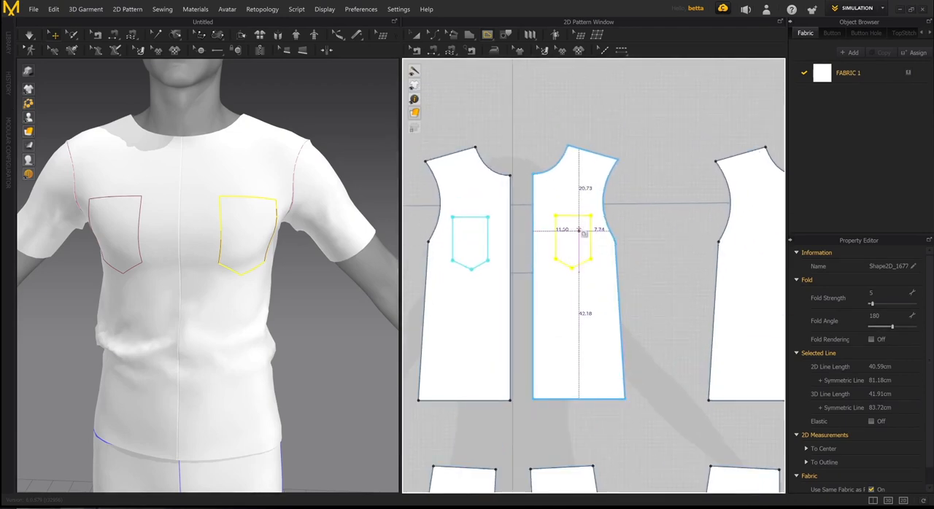
middle_click_drag(627, 231, 618, 226)
key("a")
left_click(634, 209)
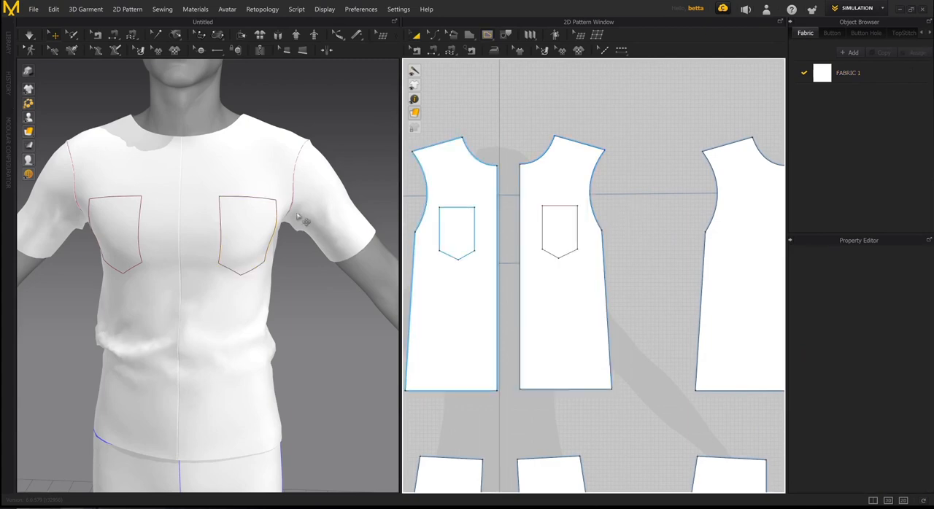
- Remove the linked editing between the two T-shirt front pieces and deselect them
right_click_drag(300, 219, 306, 232)
scroll(573, 233, "down", 1)
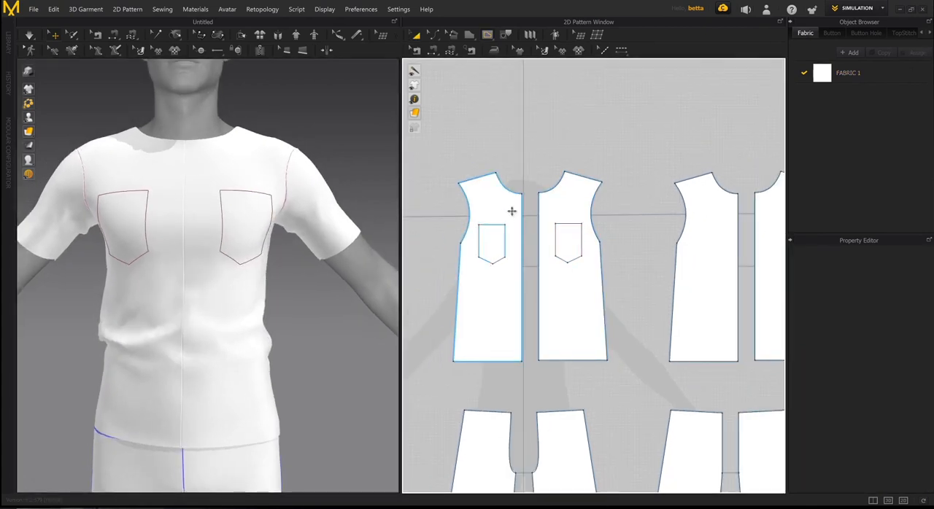
scroll(510, 215, "down", 3)
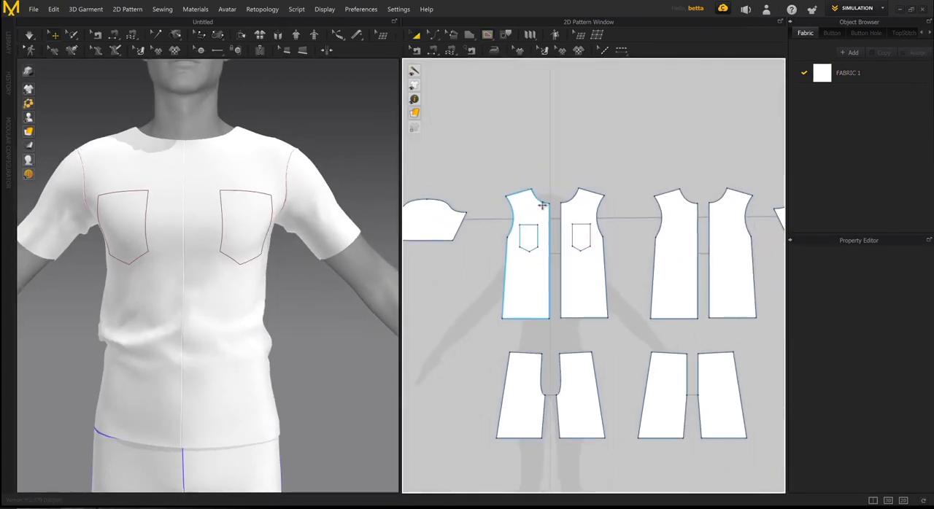
right_click_drag(251, 220, 307, 202)
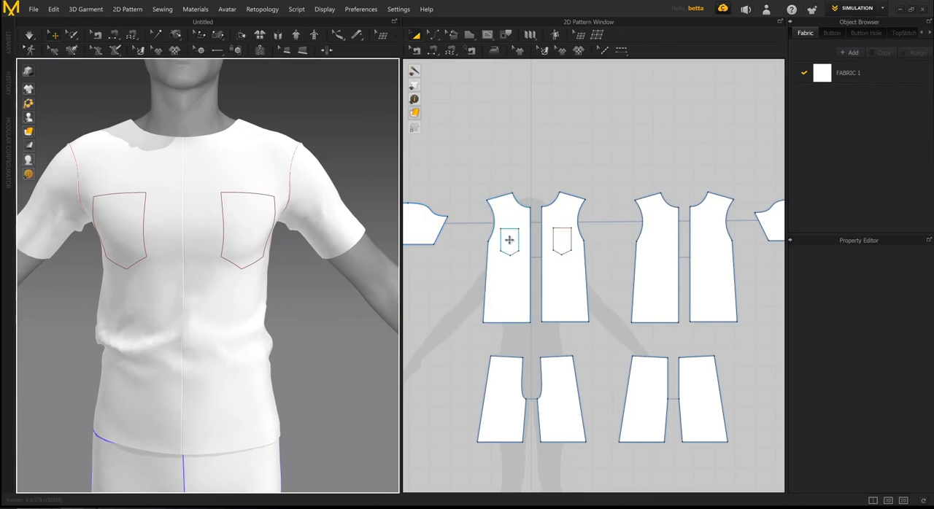
scroll(524, 242, "up", 3)
scroll(257, 208, "up", 2)
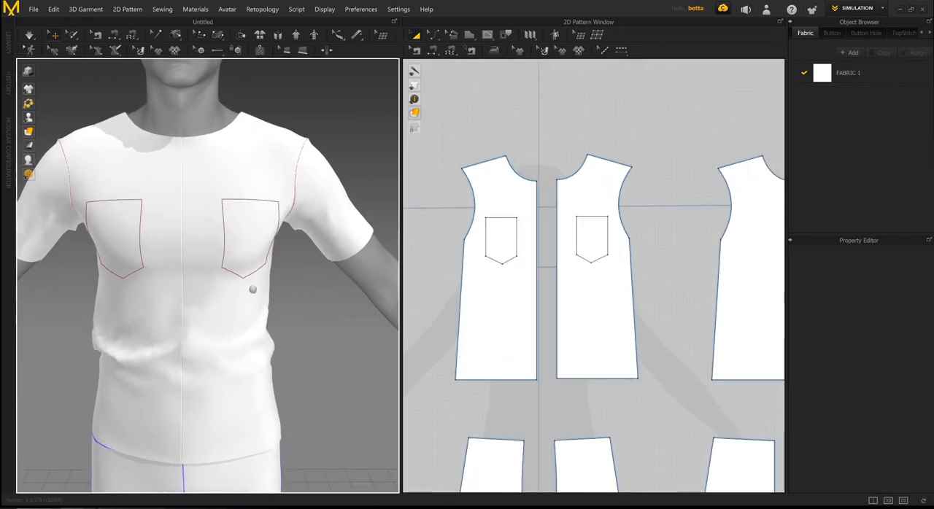
middle_click_drag(252, 290, 252, 247)
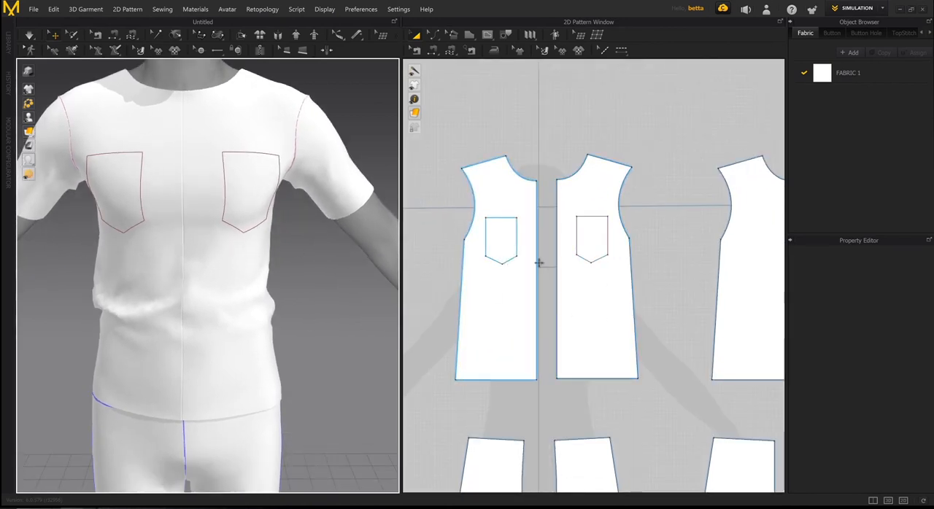
left_click(520, 294)
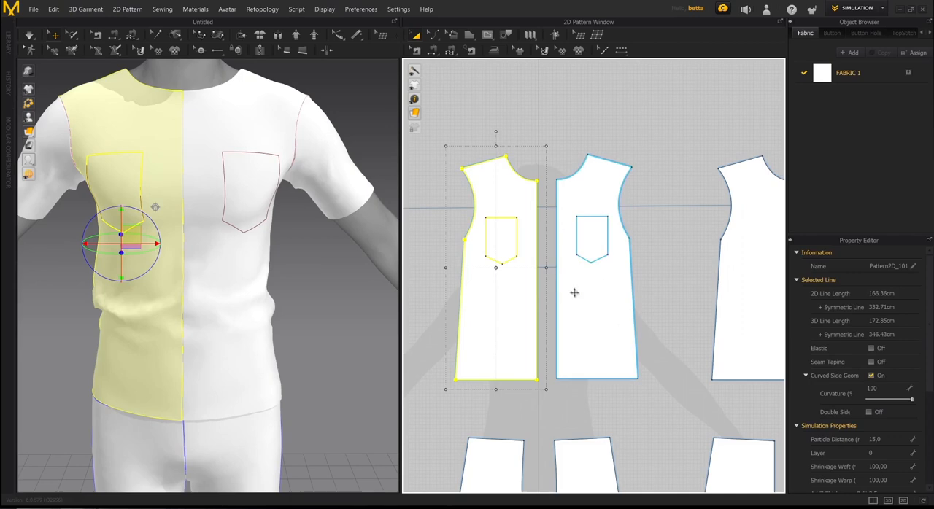
left_click(611, 317, "shift")
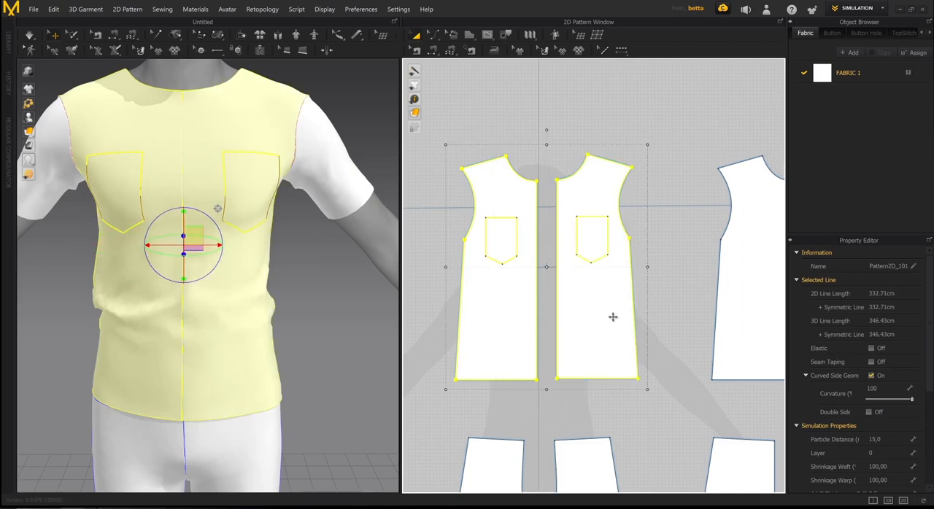
right_click(613, 316)
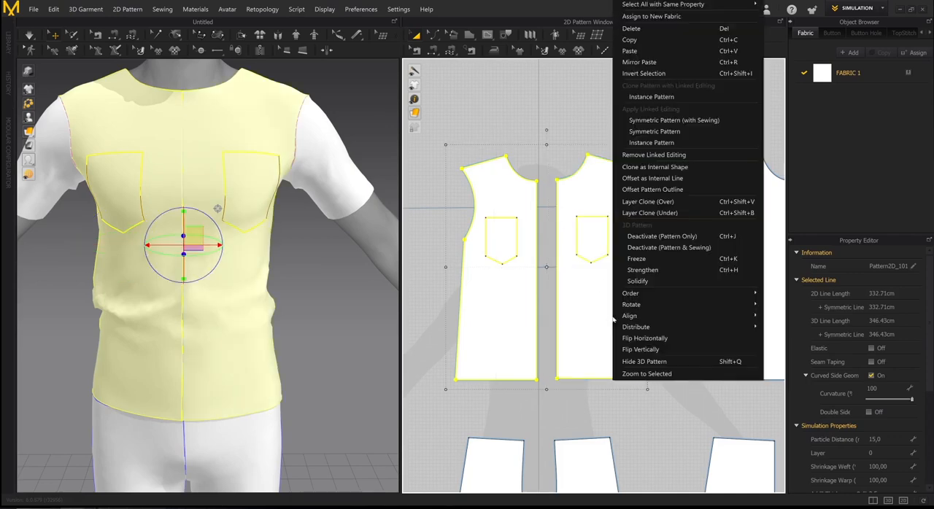
left_click(663, 157)
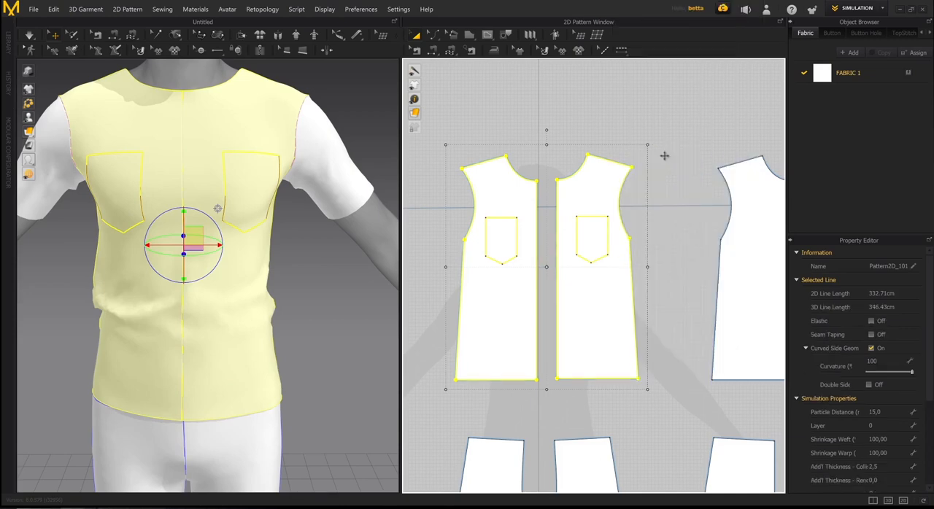
left_click(671, 184)
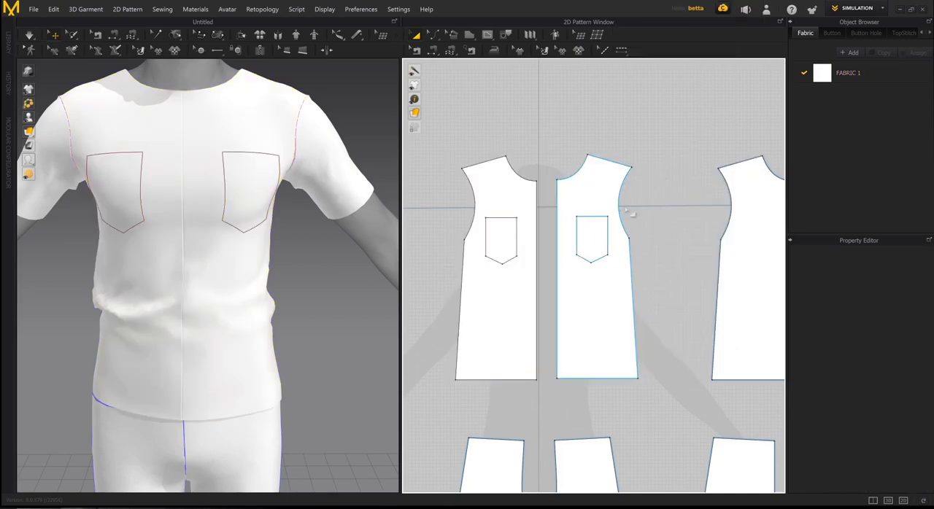
- Delete the pocket outline from the avatar's right front piece
scroll(632, 215, "down", 1)
mouse_move(625, 214)
middle_mouse_down()
mouse_move(636, 212)
mouse_move(614, 221)
mouse_move(632, 209)
middle_mouse_up()
scroll(592, 215, "up", 3)
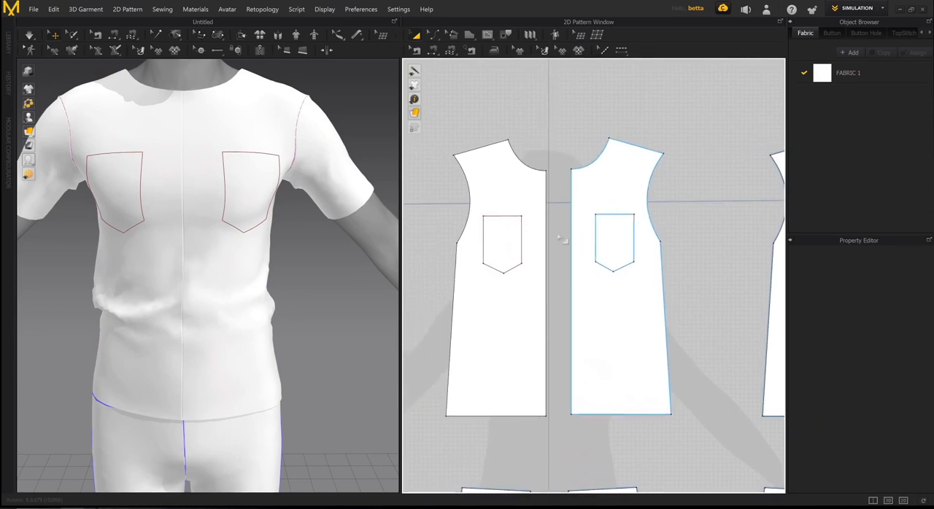
left_click(522, 235)
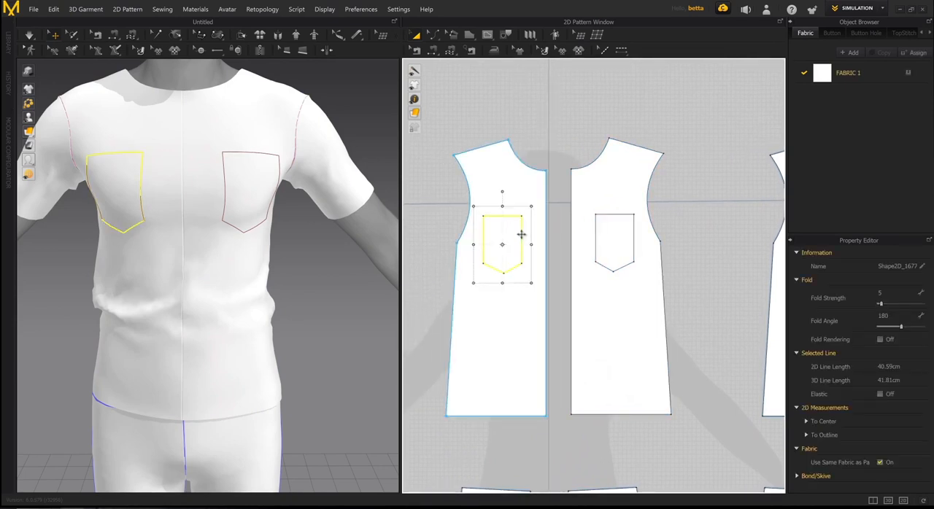
key("Delete")
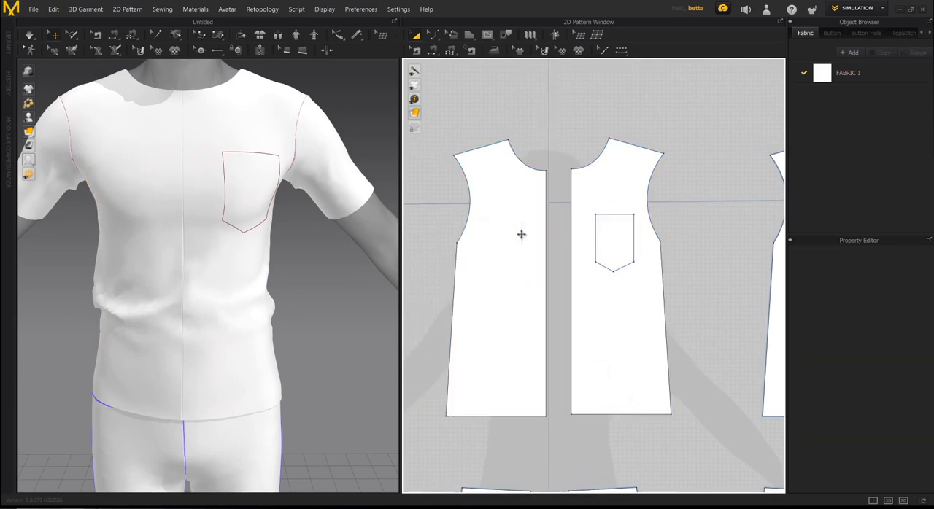
scroll(745, 210, "down", 3)
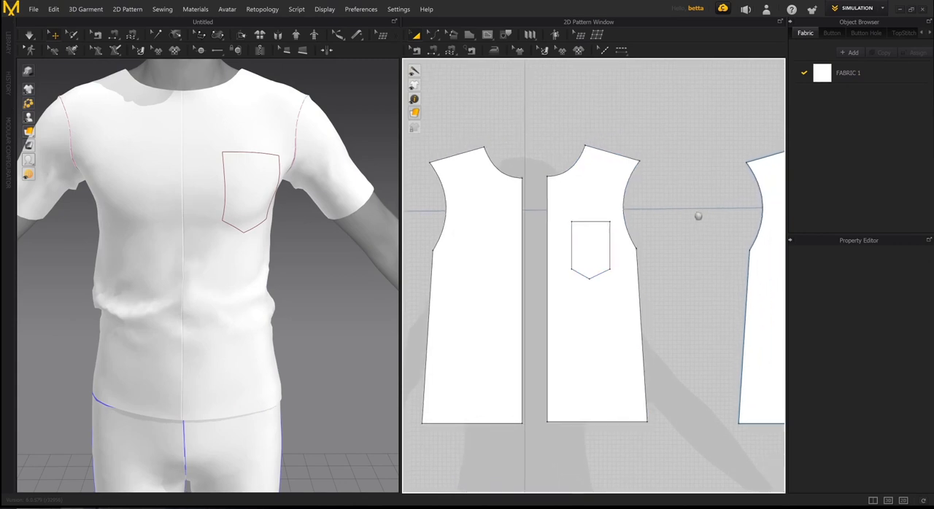
scroll(642, 196, "down", 2)
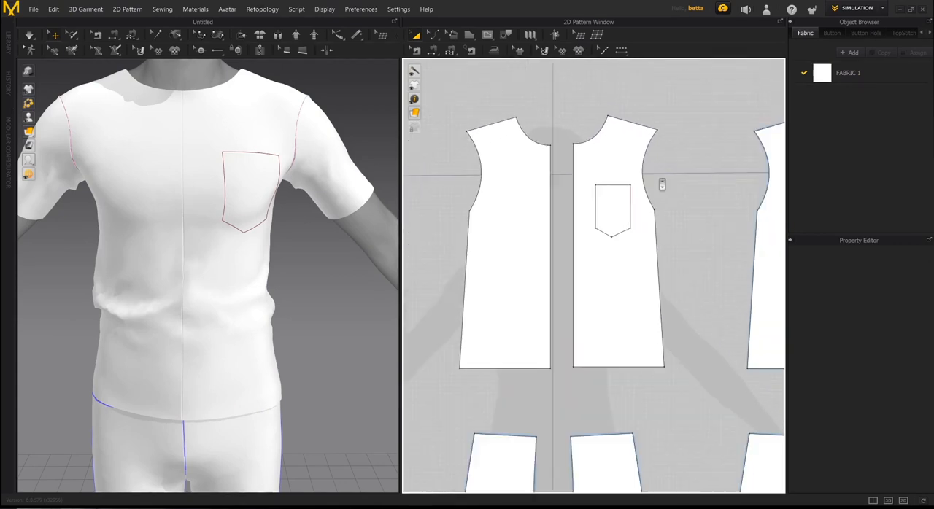
scroll(662, 185, "down", 2)
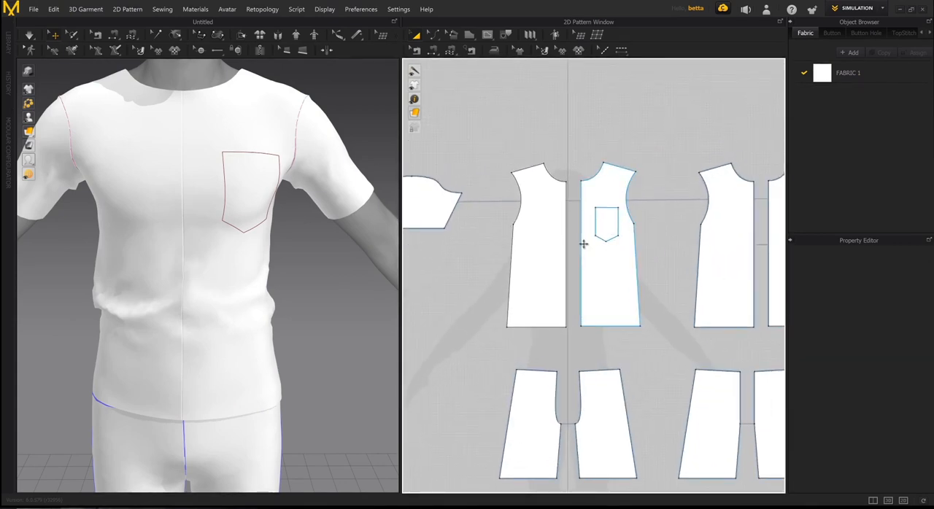
- Try to apply symmetric linked editing with sewing to the two T-shirt front pieces
left_click(606, 270)
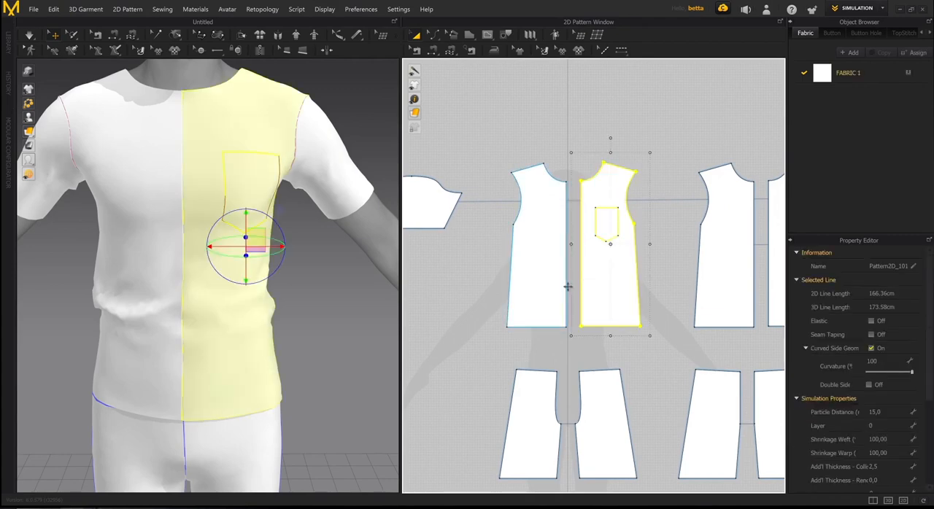
left_click(557, 289, "shift")
right_click(556, 289)
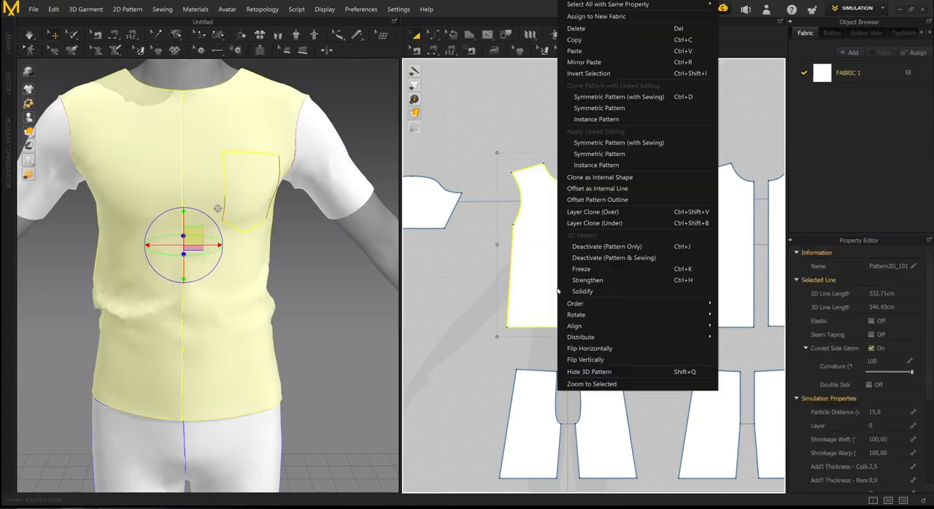
left_click(605, 142)
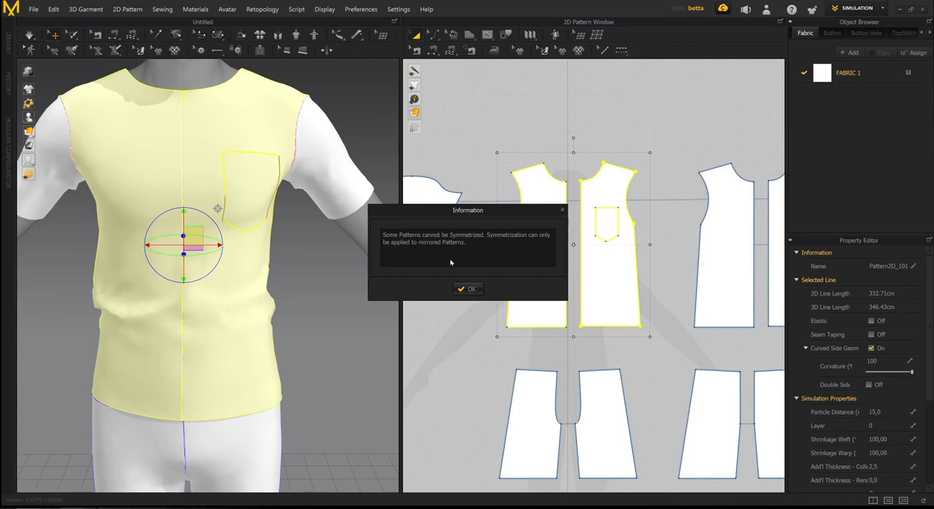
left_click(467, 288)
left_click(648, 156)
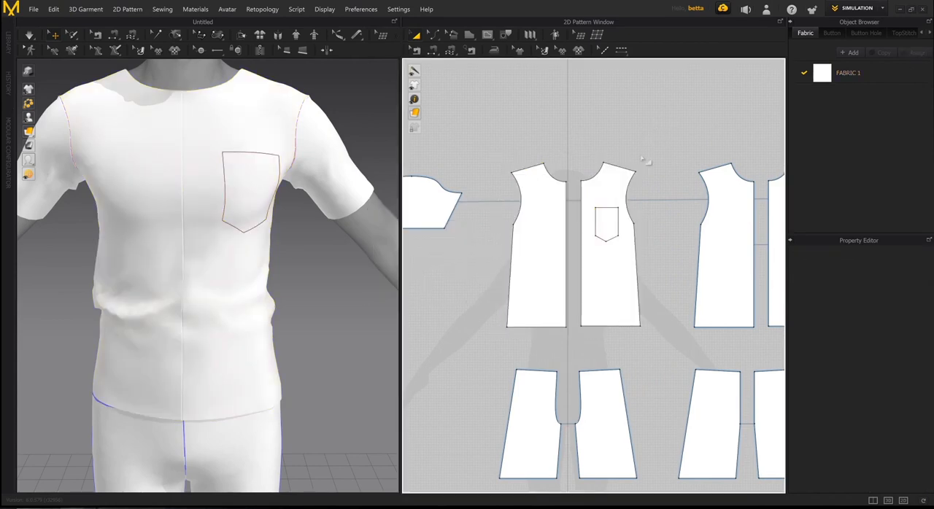
right_click_drag(593, 222, 562, 226)
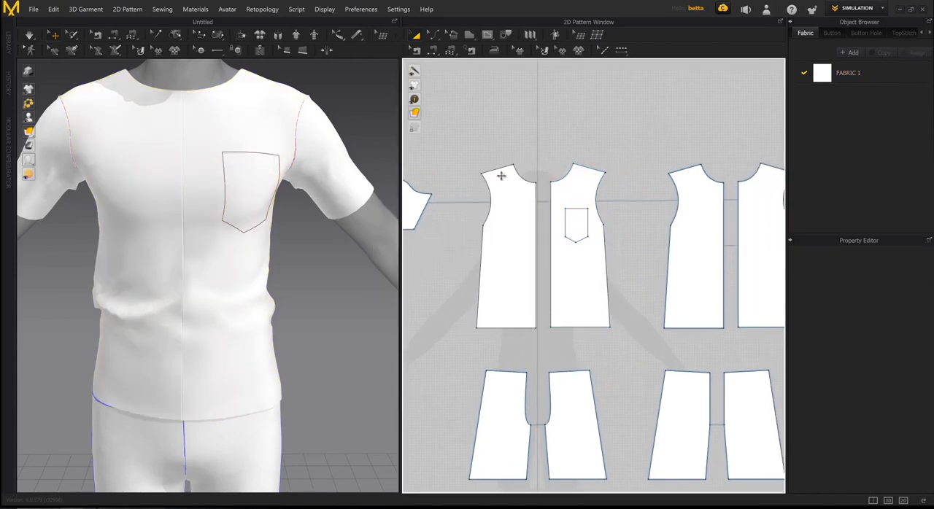
right_click_drag(352, 209, 347, 210)
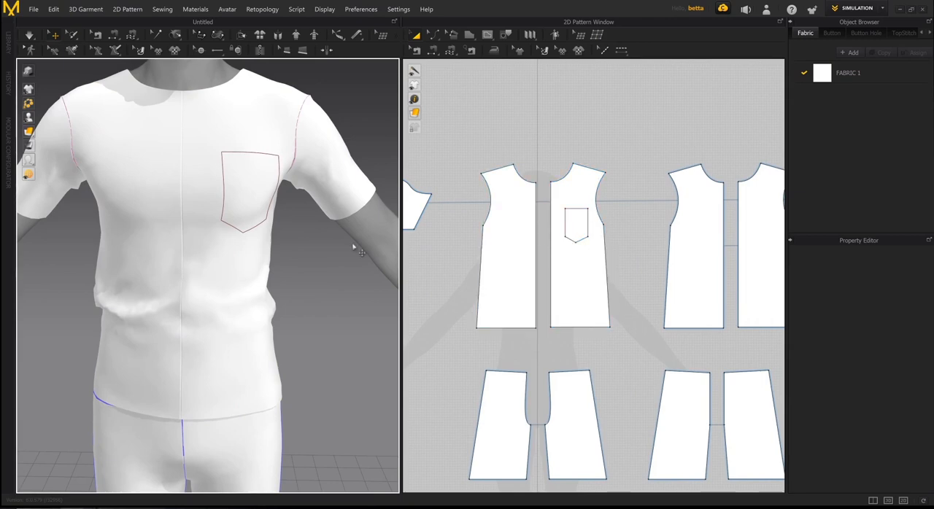
right_click_drag(352, 248, 241, 218)
scroll(558, 265, "up", 4)
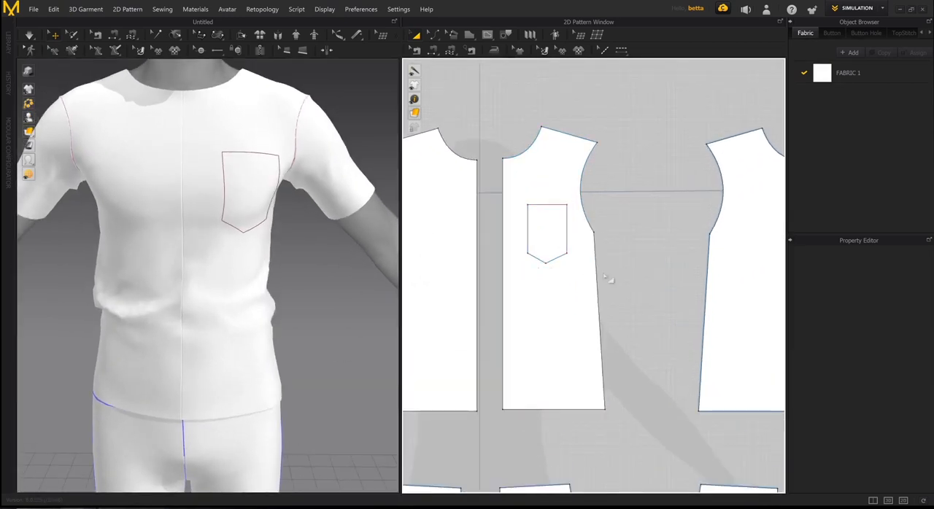
scroll(608, 278, "down", 2)
scroll(323, 225, "down", 3)
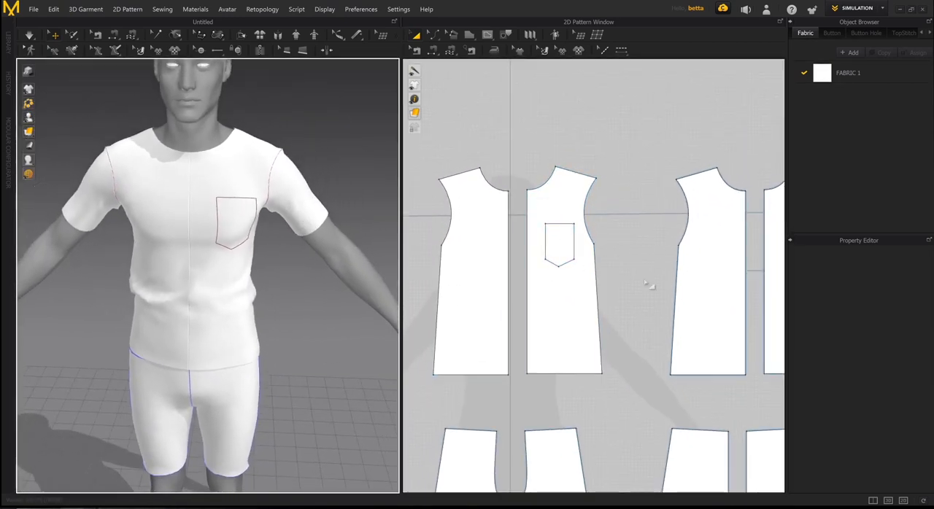
scroll(605, 265, "down", 2)
scroll(309, 209, "up", 3)
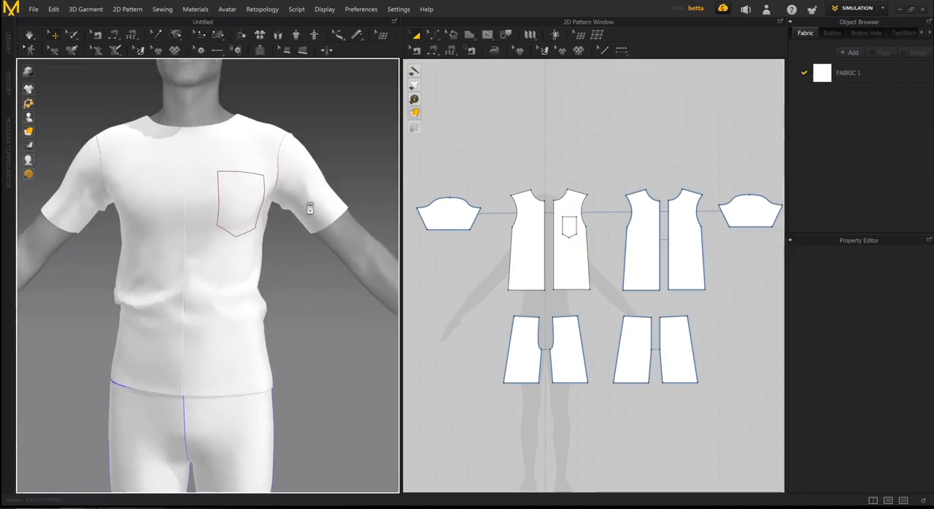
scroll(310, 208, "up", 1)
scroll(559, 256, "up", 3)
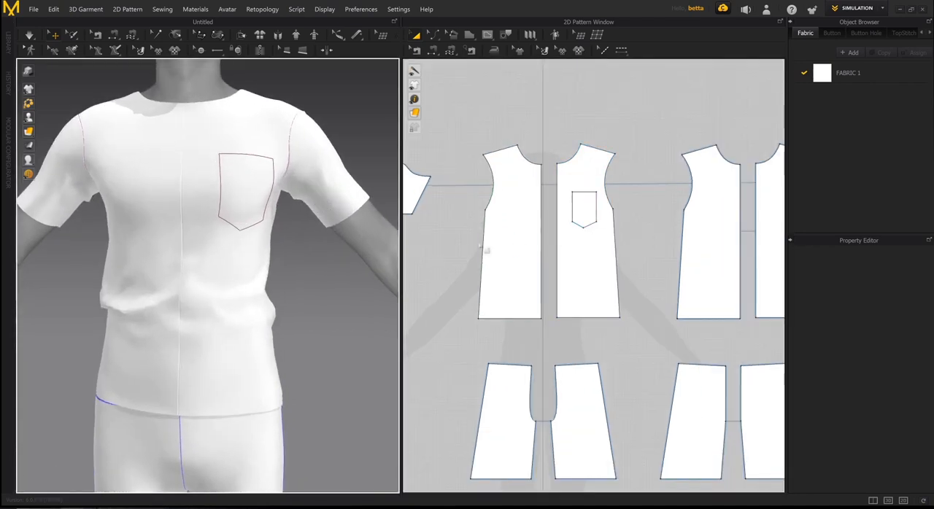
right_click_drag(301, 254, 287, 251)
scroll(287, 252, "down", 1)
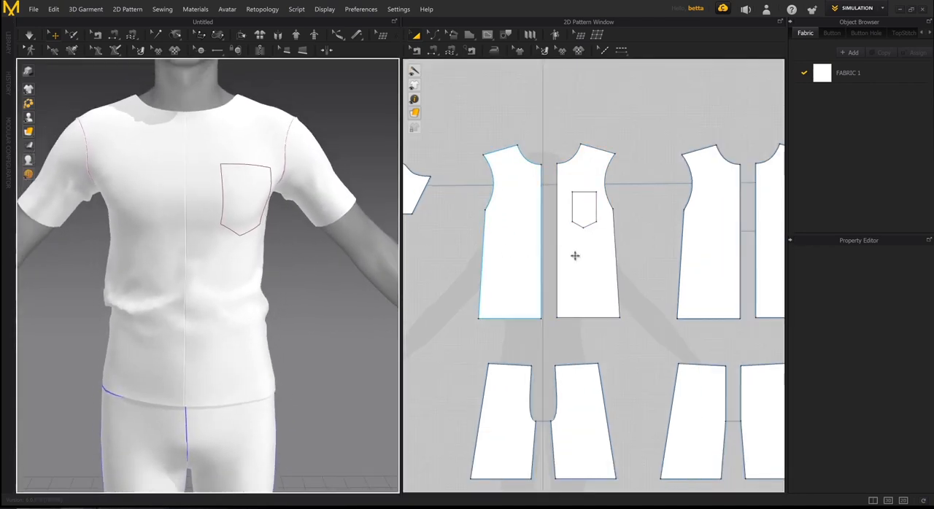
scroll(559, 259, "up", 4)
scroll(620, 250, "down", 2)
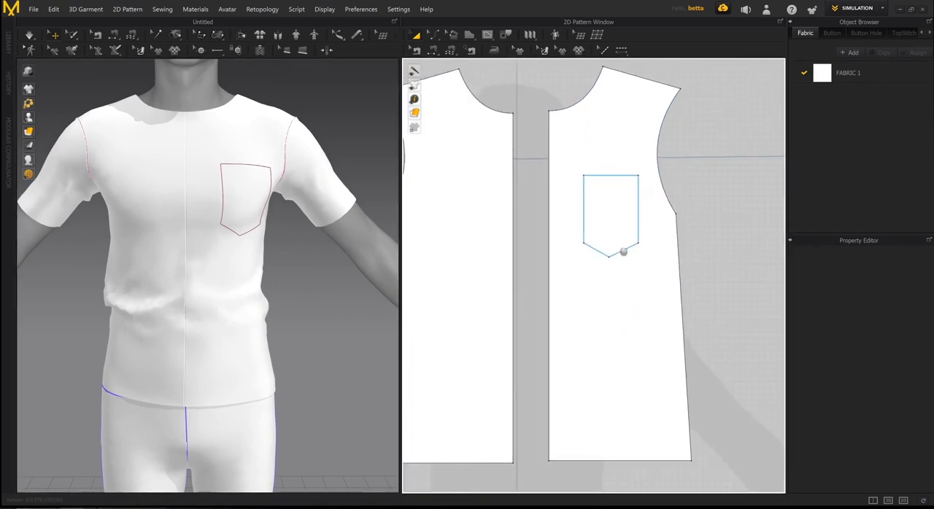
- Move the avatar's right front piece about 2 cm away from the pocketed front piece in the 2D layout and deselect it
left_click(510, 246)
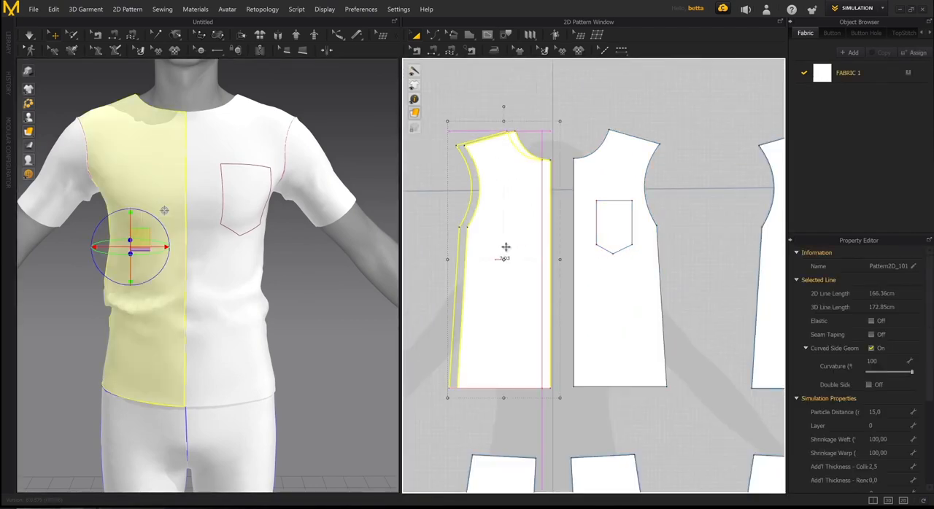
right_click_drag(493, 246, 469, 249)
middle_click_drag(640, 249, 629, 250)
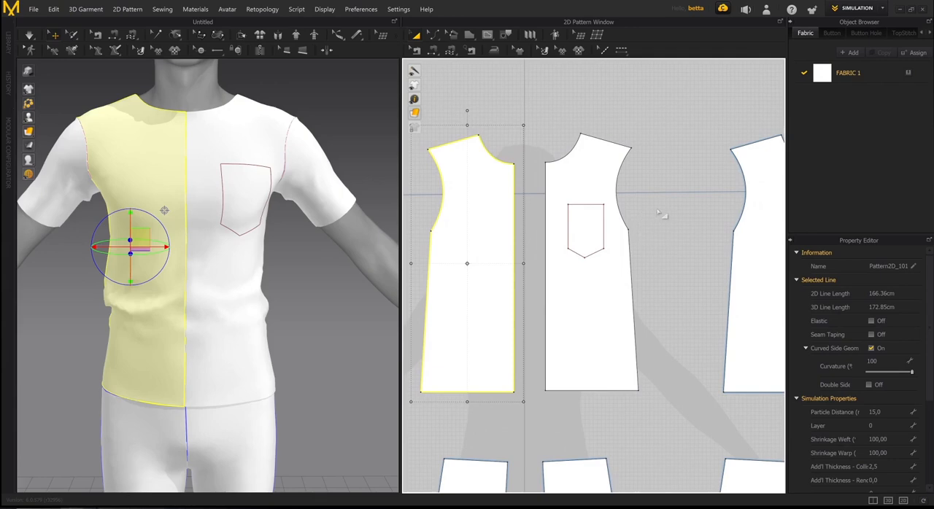
left_click(668, 226)
scroll(626, 228, "up", 3)
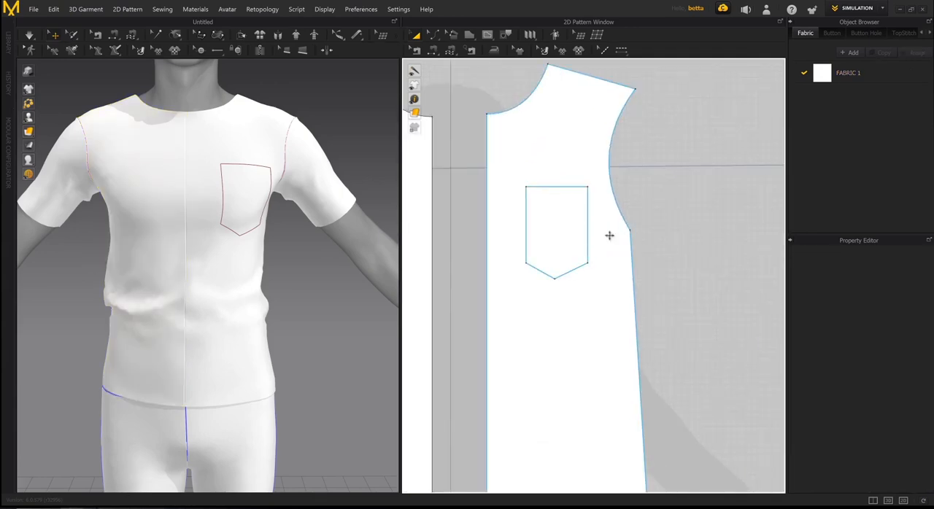
middle_click_drag(599, 242, 631, 250)
scroll(630, 253, "down", 1)
scroll(631, 259, "down", 2)
left_click(630, 252)
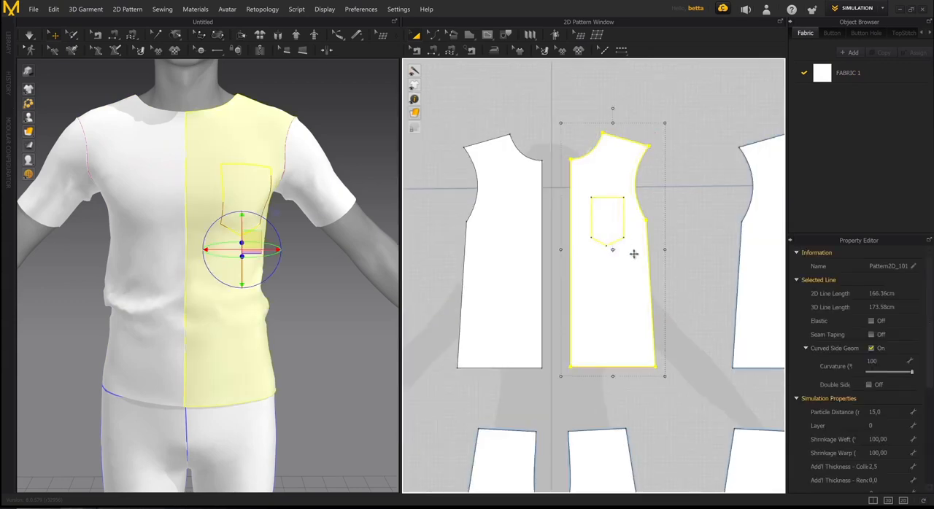
middle_click_drag(654, 239, 650, 258)
left_click(686, 212)
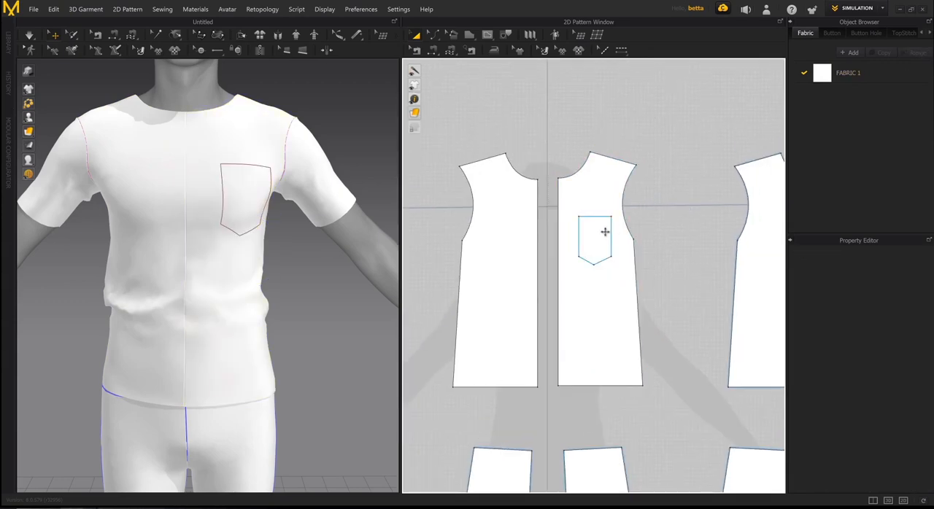
right_click_drag(334, 192, 311, 198)
middle_click_drag(310, 199, 304, 234)
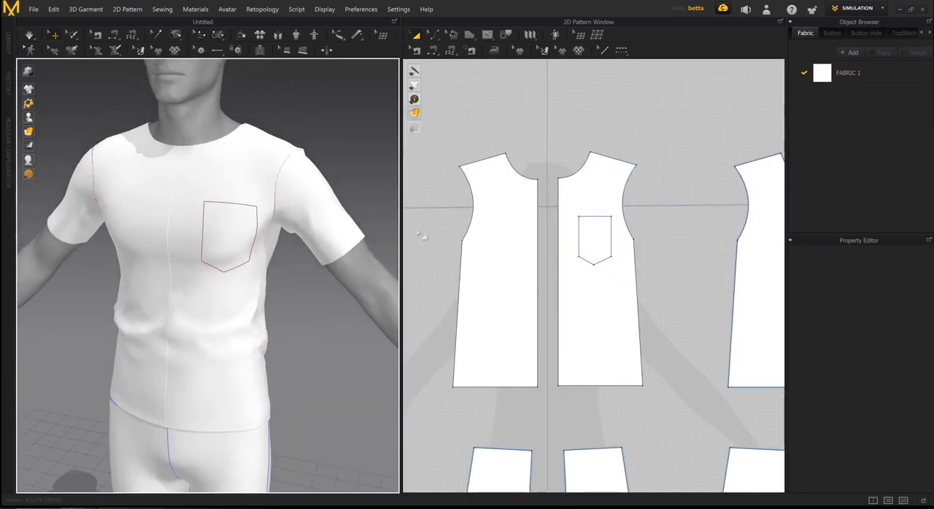
scroll(219, 248, "up", 5)
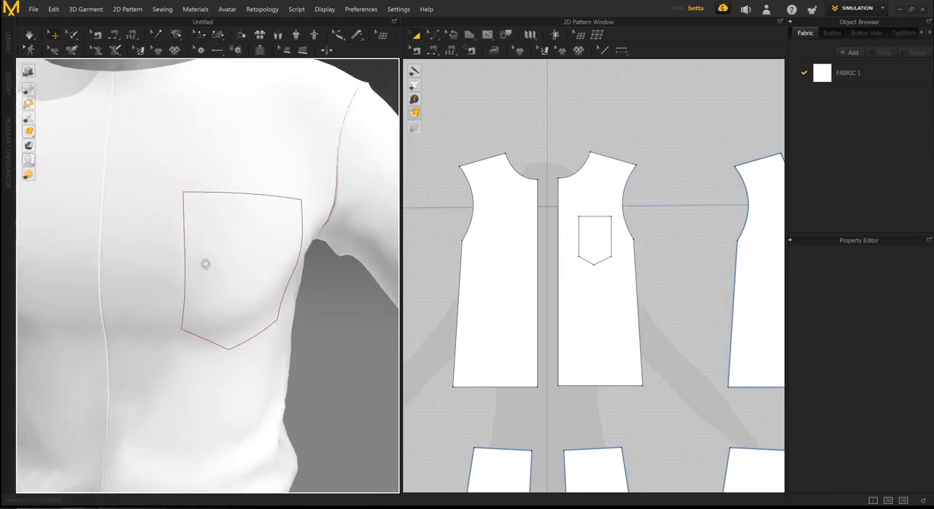
scroll(212, 272, "down", 2)
- Clone the chest pocket outline as a separate pattern piece, placed about 21 cm away between the front and back pieces
scroll(510, 256, "up", 6)
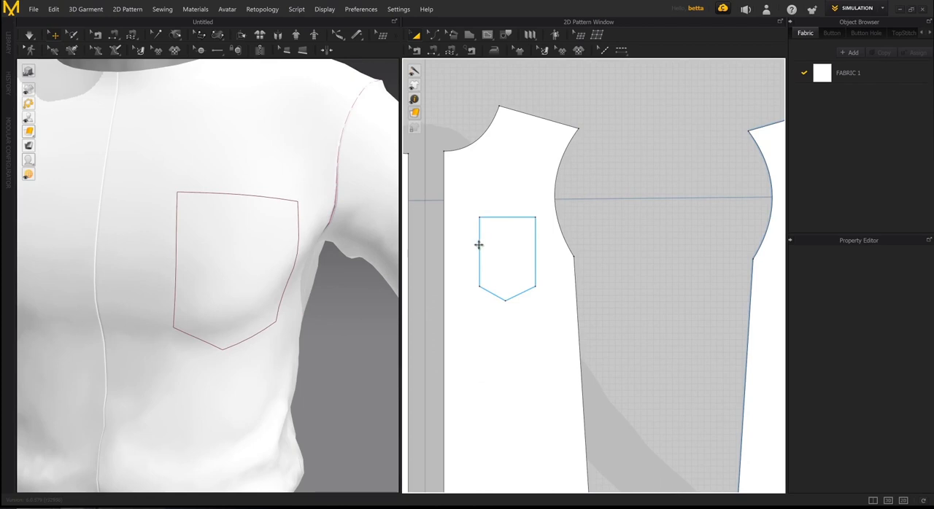
left_click(478, 245)
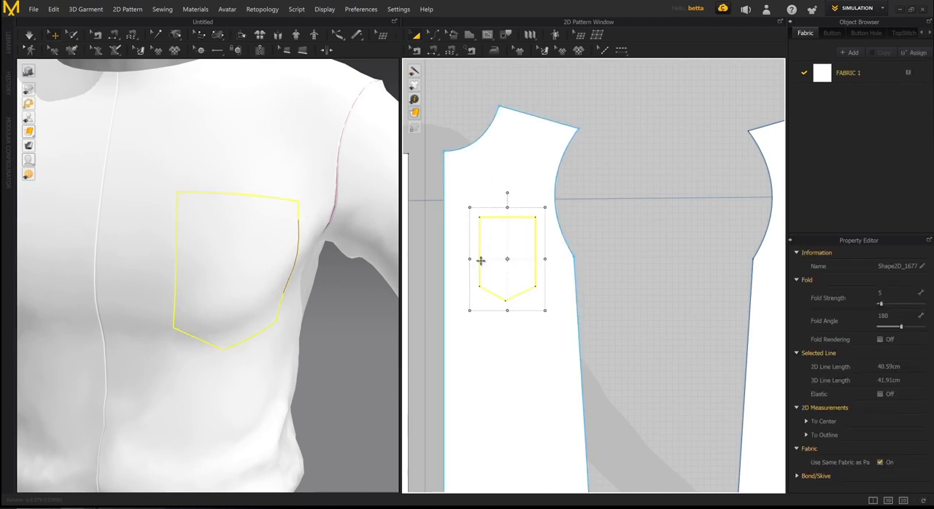
right_click(478, 252)
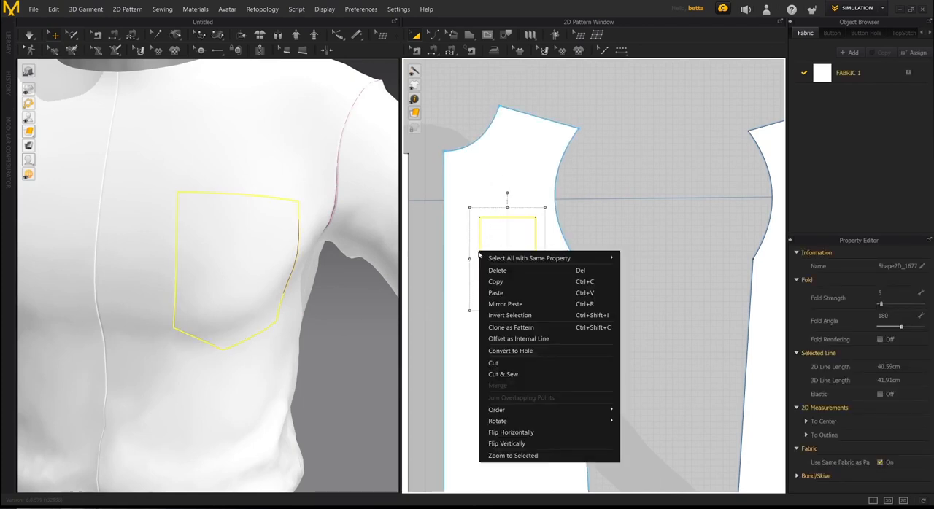
left_click(519, 330)
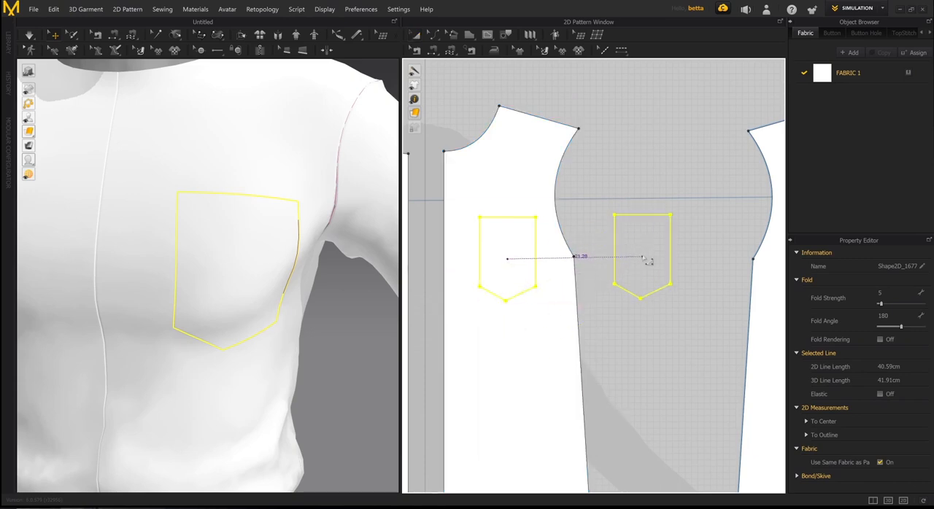
left_click(646, 259)
scroll(590, 252, "down", 3)
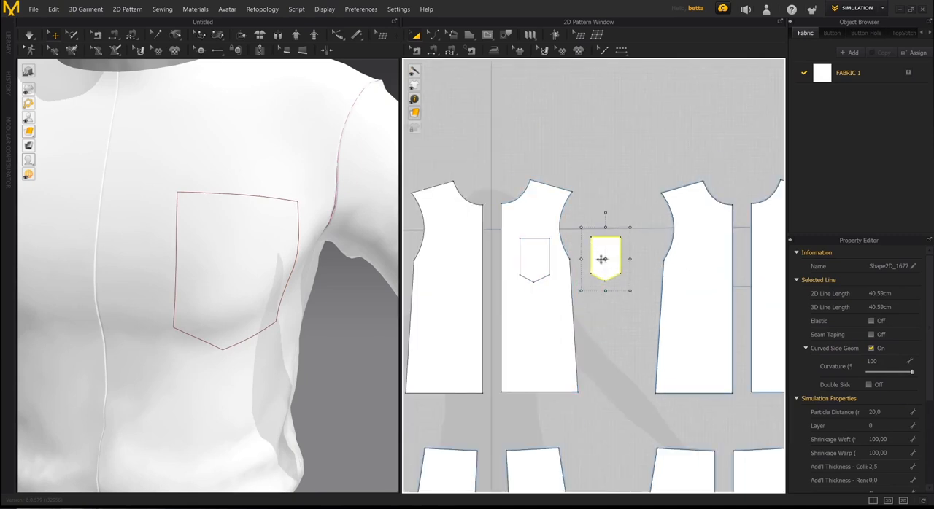
scroll(601, 259, "up", 3)
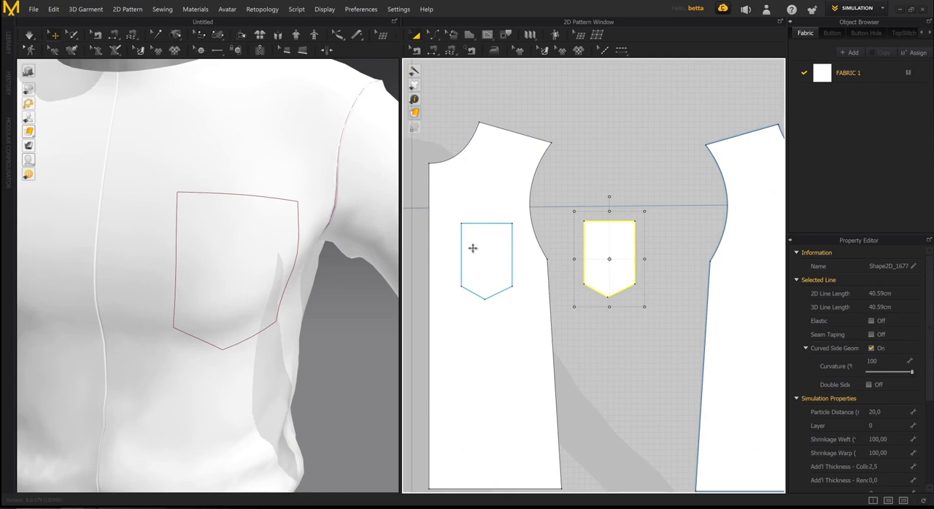
- Lower the cloned pocket piece in 3D to chest height in front of the avatar's left arm and deselect it
scroll(248, 210, "down", 6)
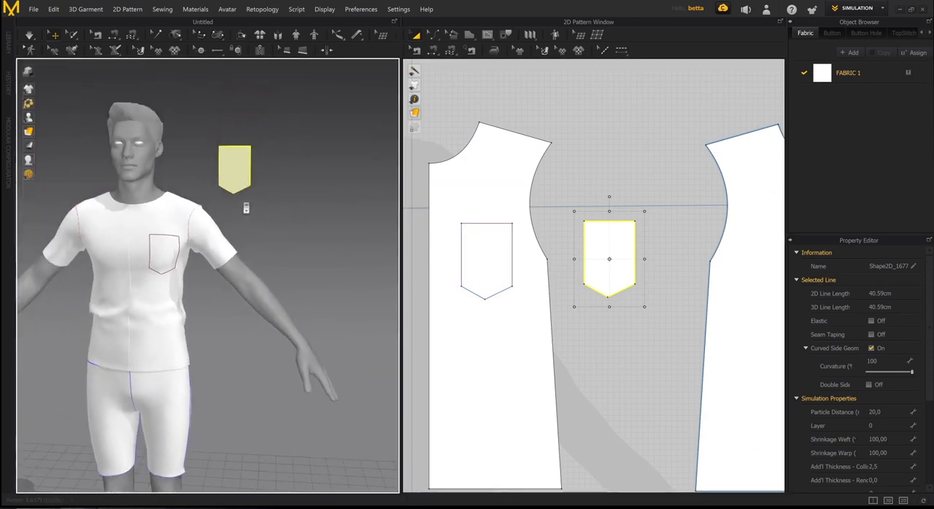
left_click(248, 180)
right_click_drag(248, 179, 299, 223)
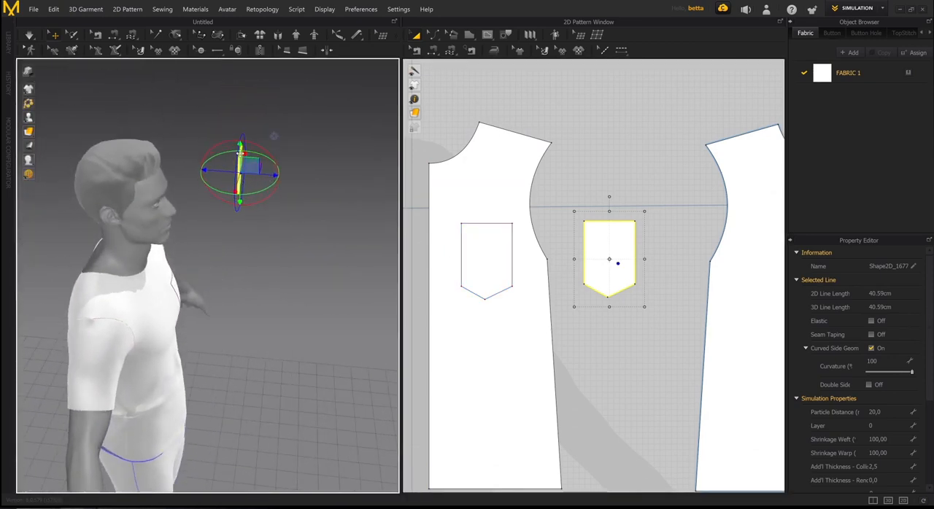
left_click_drag(240, 153, 239, 209)
mouse_move(256, 235)
right_mouse_down()
mouse_move(223, 239)
mouse_move(241, 233)
right_mouse_up()
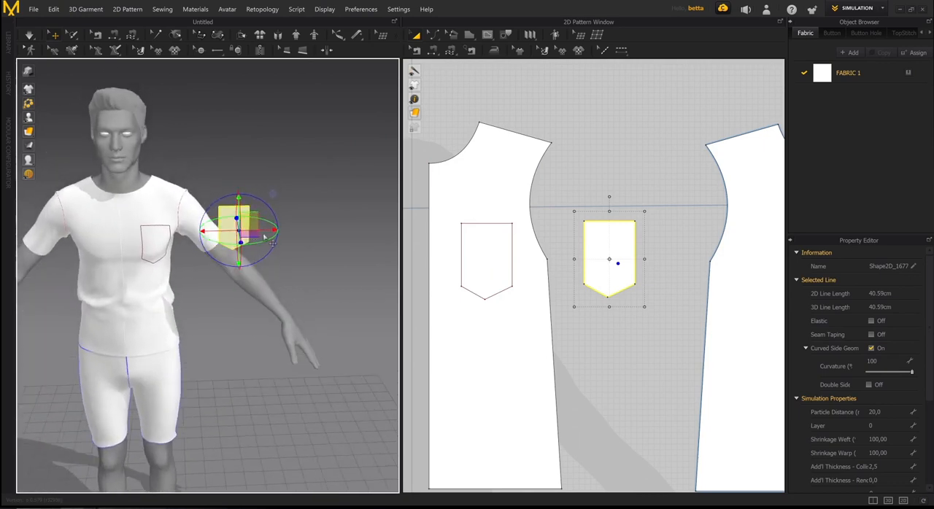
left_click_drag(250, 234, 193, 238)
right_click_drag(194, 238, 292, 237)
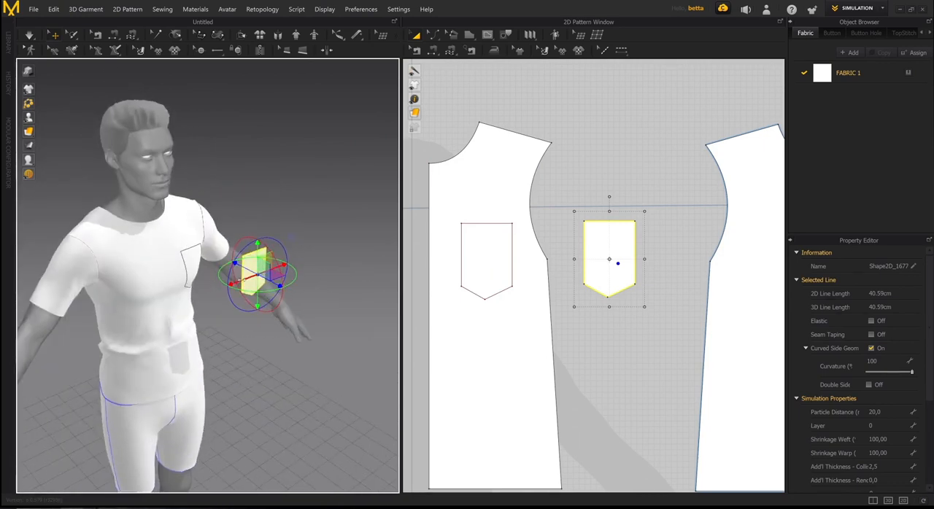
scroll(292, 238, "up", 5)
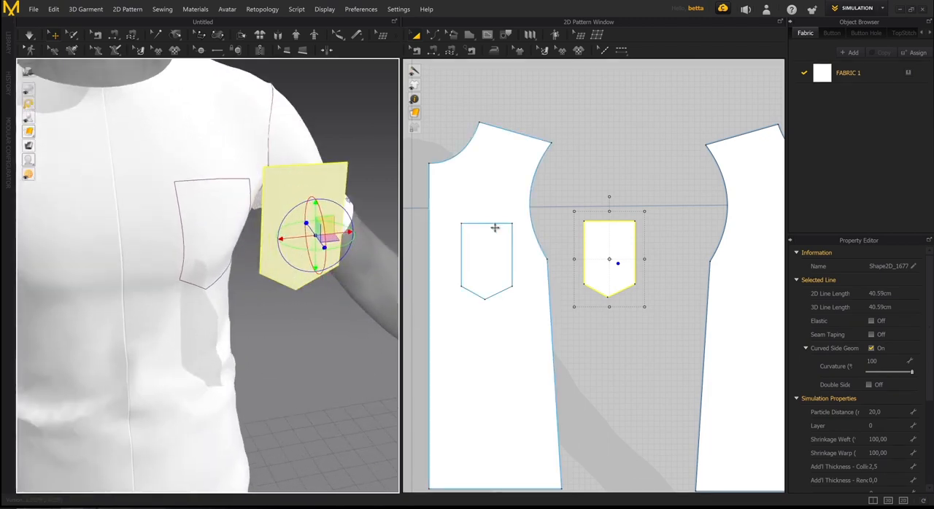
left_click(571, 234)
- Sew the cloned pocket's sides and two angled lower edges to the matching chest outline segments, leaving the upper edge open
left_click(471, 248)
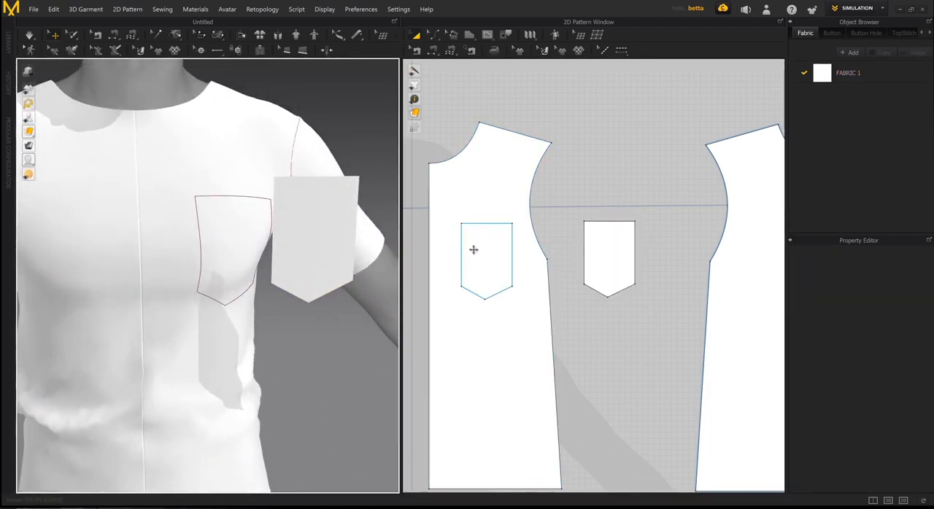
left_click(568, 218)
key("n")
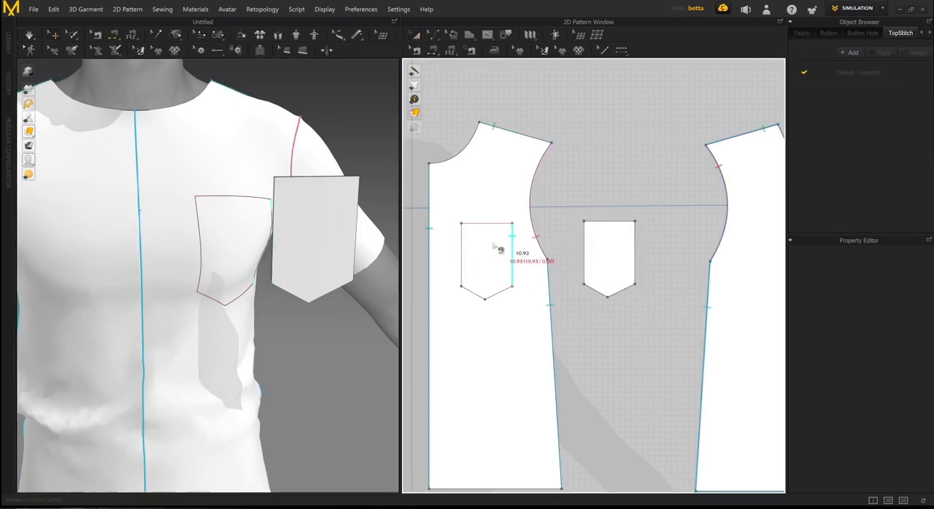
left_click(581, 248)
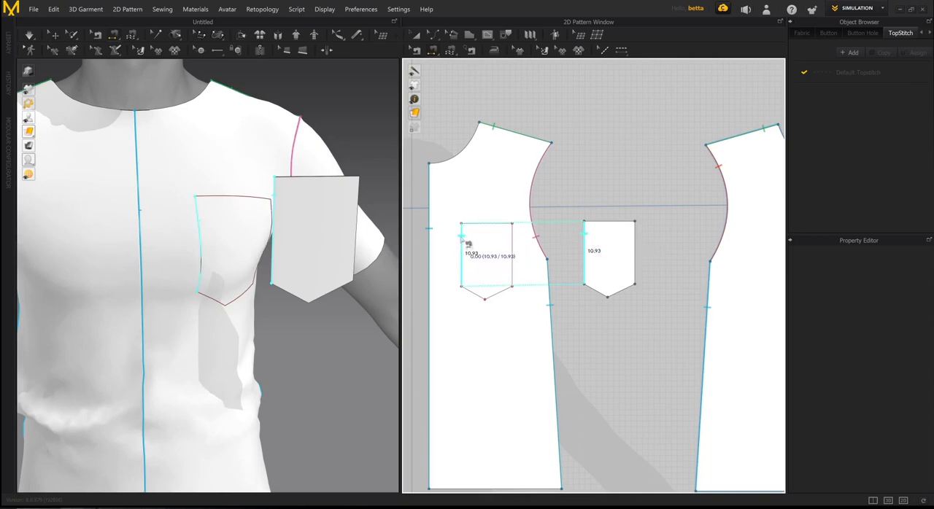
left_click(468, 243)
left_click(602, 292)
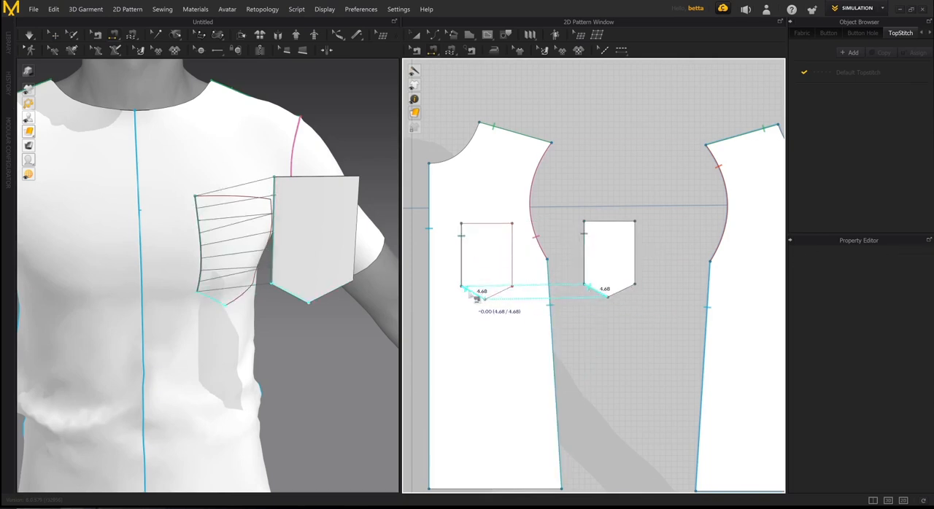
left_click(476, 297)
left_click(618, 291)
left_click(501, 292)
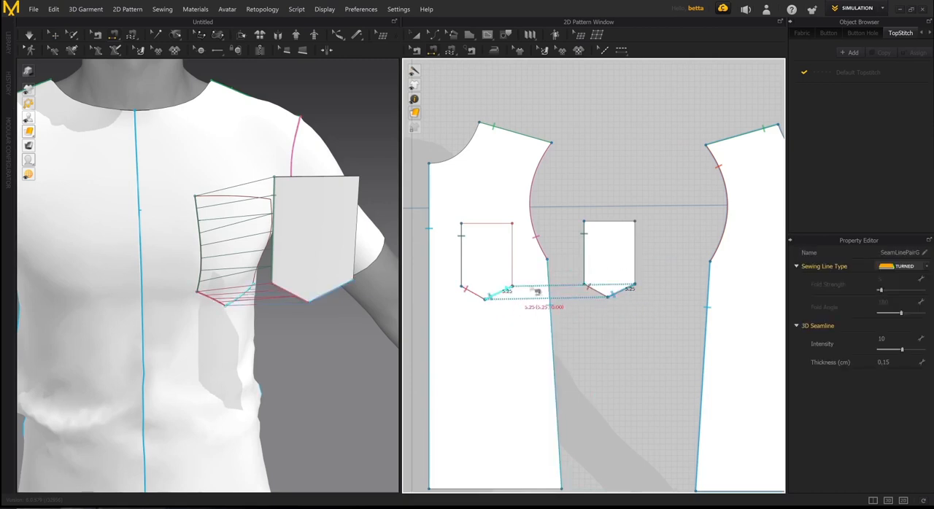
left_click(634, 255)
left_click(512, 249)
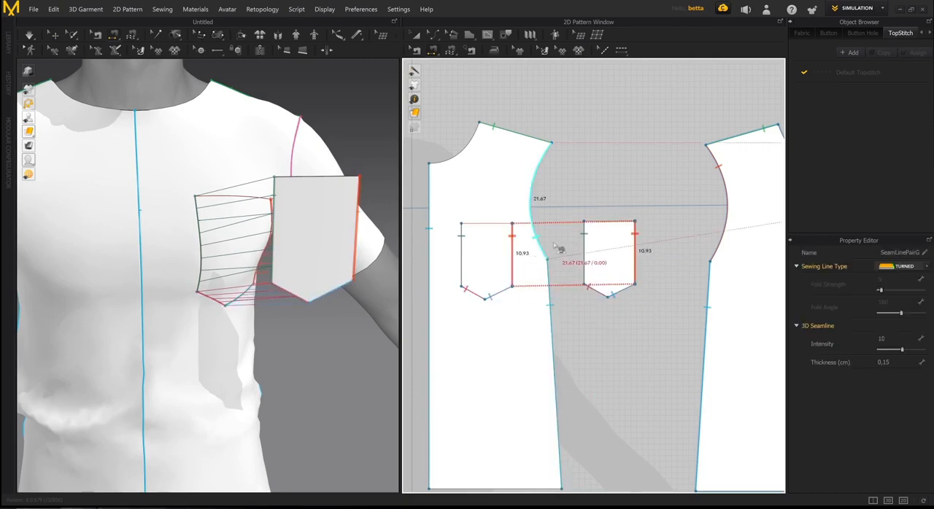
key("a")
- Select the cloned pocket in 3D and simulate the garment to pull it onto the T-shirt's left chest
scroll(586, 206, "down", 3)
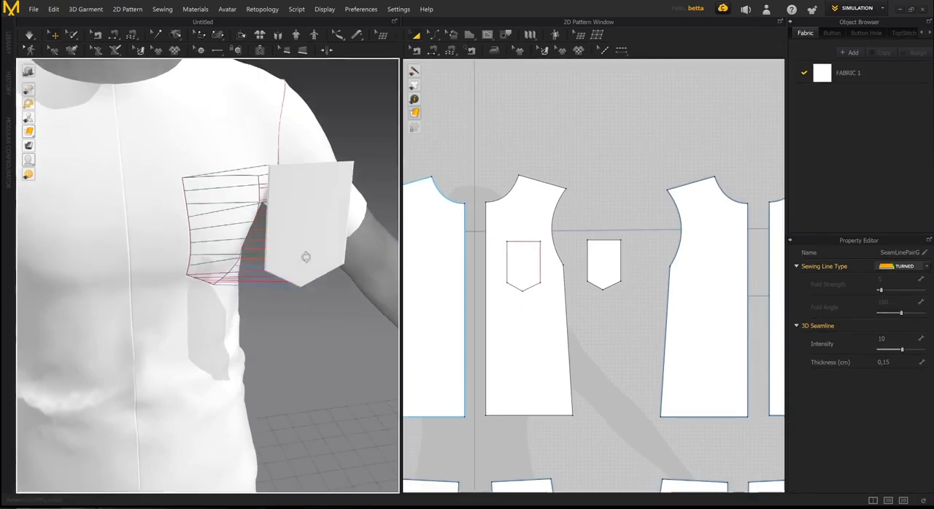
right_click_drag(306, 257, 281, 283)
scroll(263, 269, "down", 4)
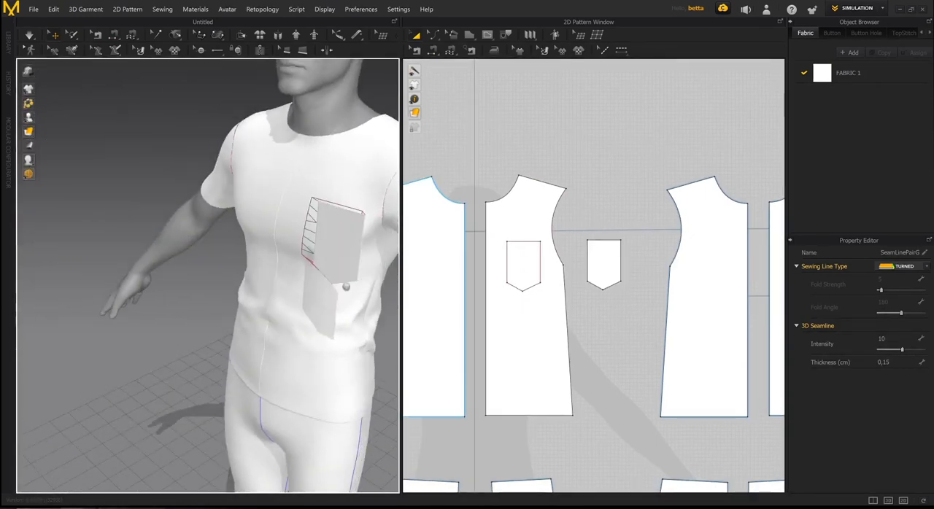
right_click_drag(346, 287, 397, 237)
left_click(226, 244)
scroll(276, 283, "down", 3)
left_click(313, 237)
left_click(313, 302)
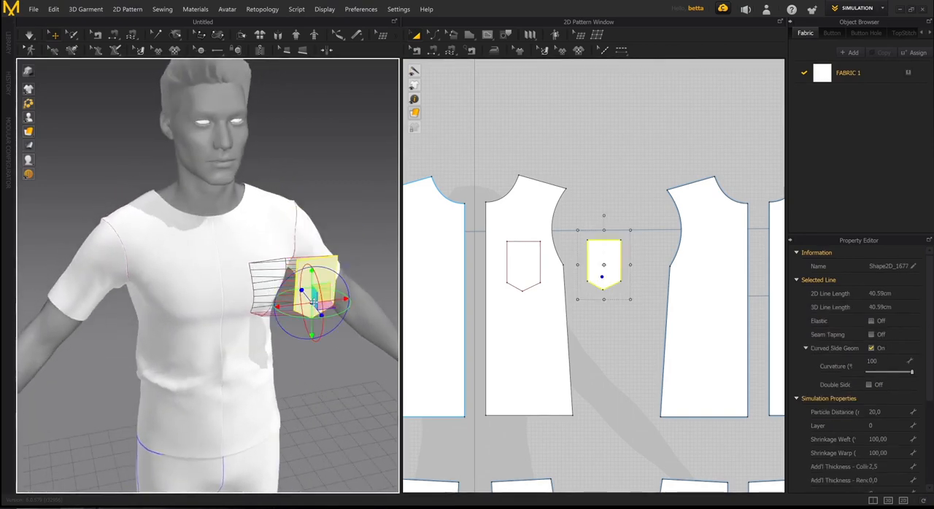
middle_click_drag(313, 302, 265, 285)
scroll(238, 263, "up", 3)
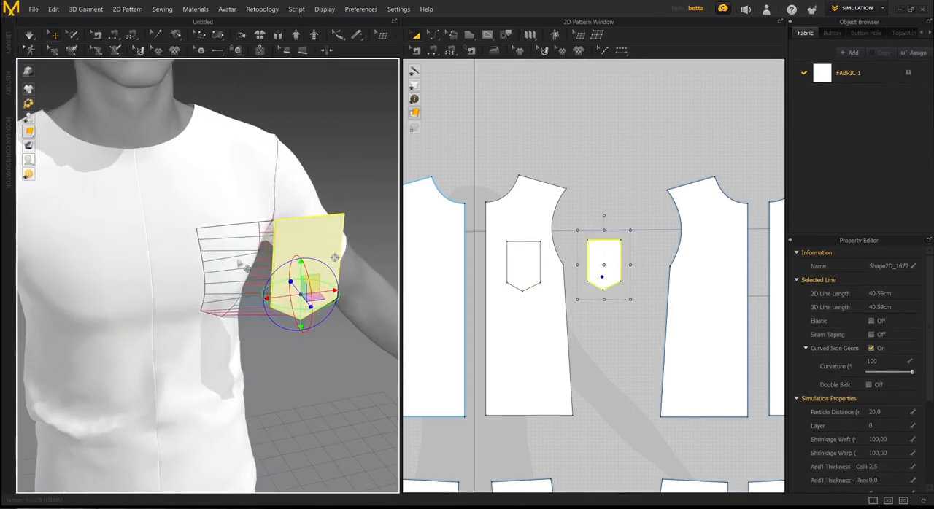
right_click_drag(238, 263, 271, 283)
key("space")
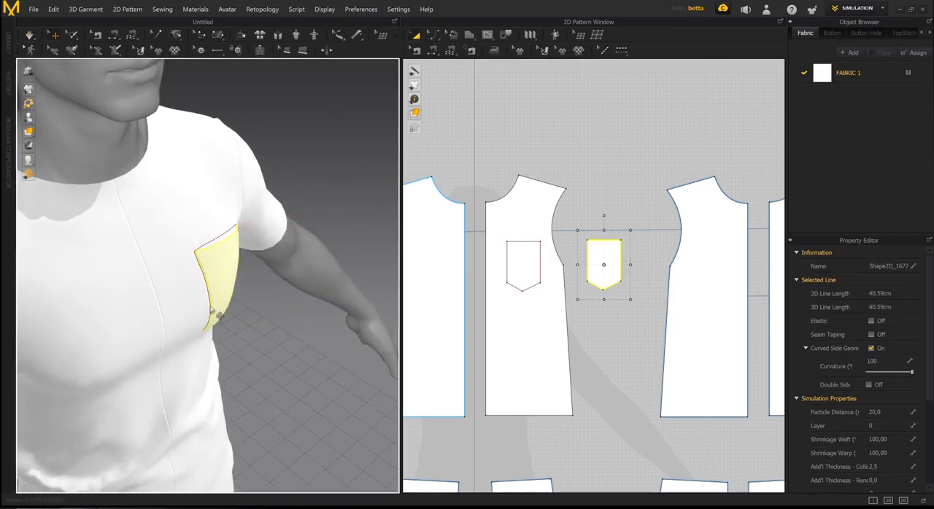
mouse_move(250, 295)
right_mouse_down()
mouse_move(277, 248)
mouse_move(310, 260)
mouse_move(255, 280)
right_mouse_up()
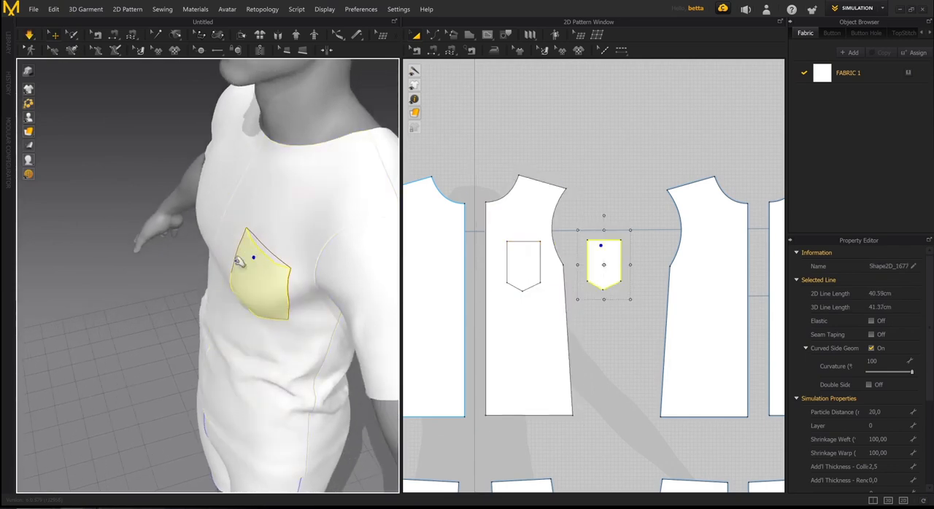
- Tug the T-shirt's right front piece in 3D during the simulation, stop simulating and deselect the piece
left_click(229, 276)
right_click_drag(225, 273, 198, 236)
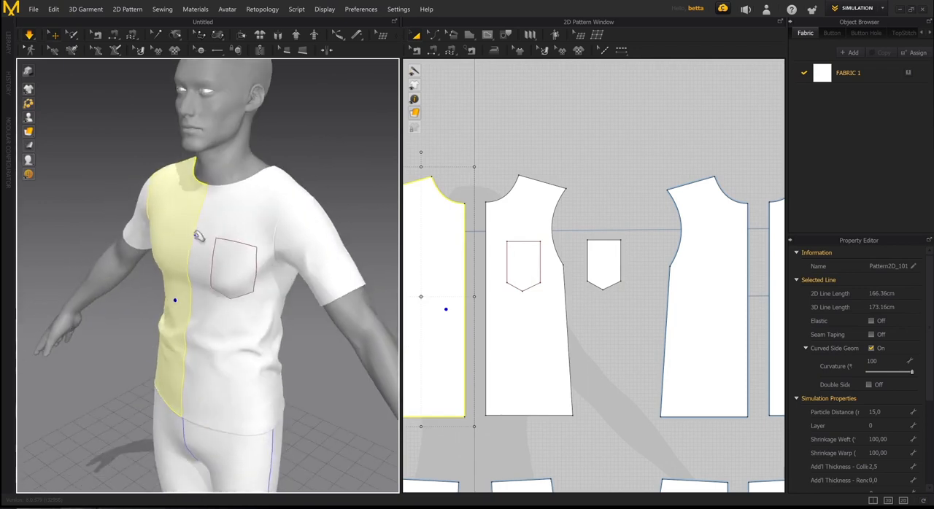
right_click_drag(224, 268, 287, 279)
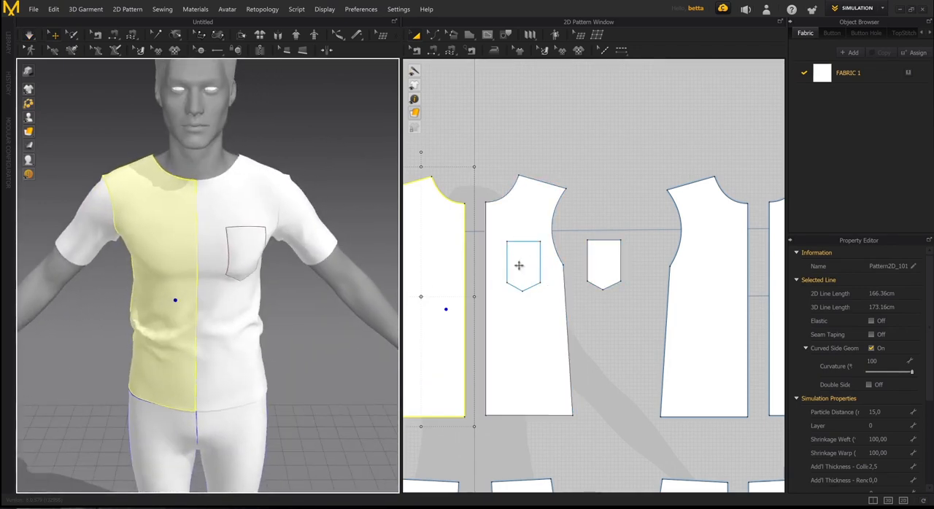
scroll(570, 270, "up", 1)
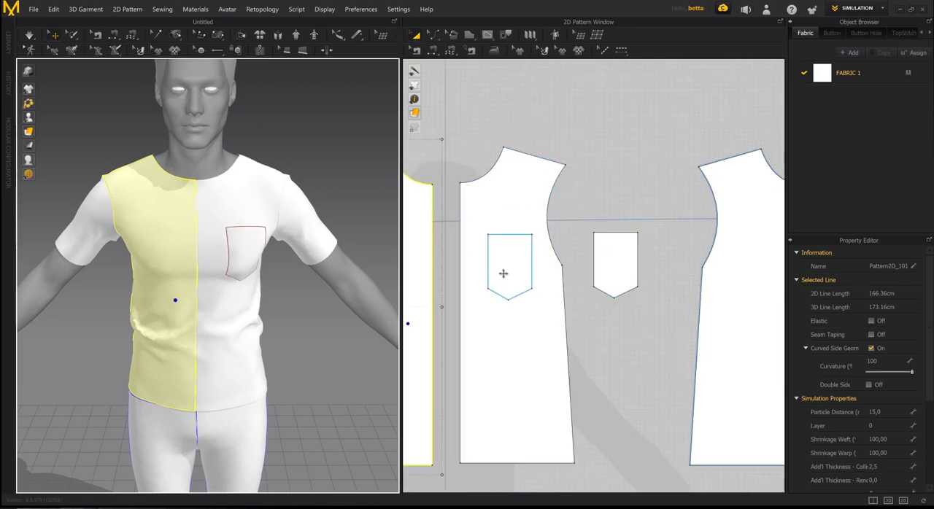
left_click(579, 244)
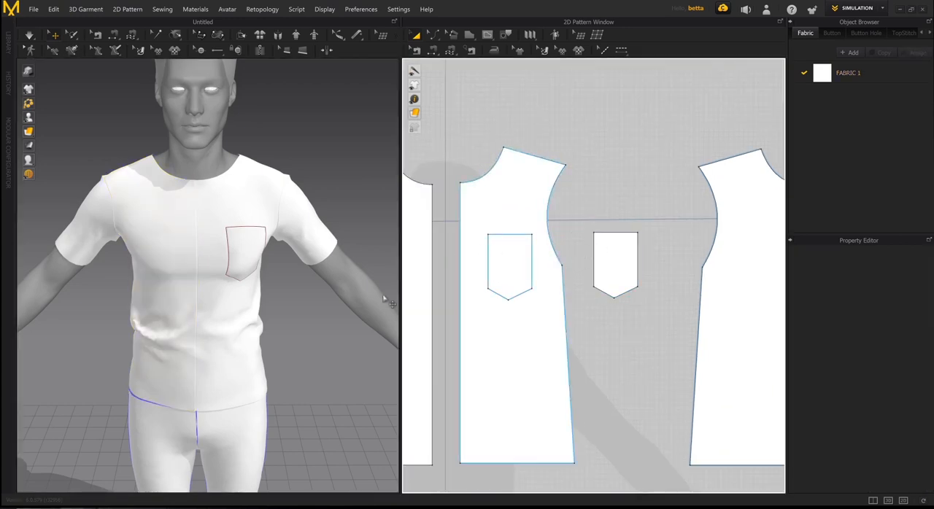
right_click_drag(188, 268, 277, 264)
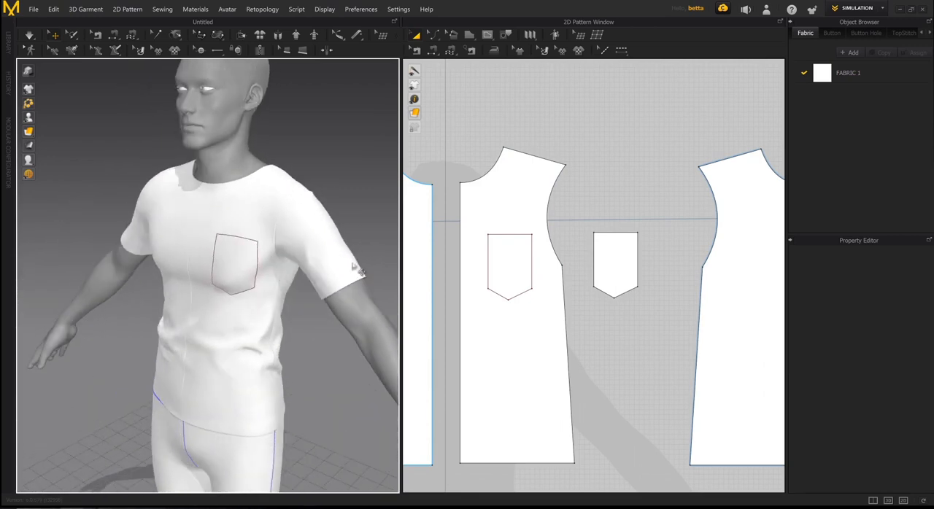
- Widen the cloned pocket piece equally on both sides in the 2D layout, to an outline length of about 46 cm, and deselect it
left_click(606, 261)
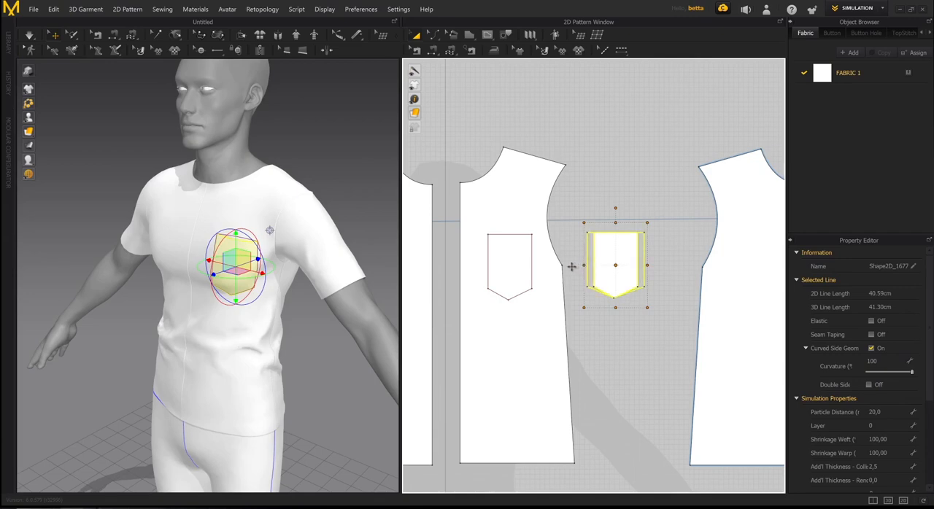
left_click_drag(569, 267, 570, 267)
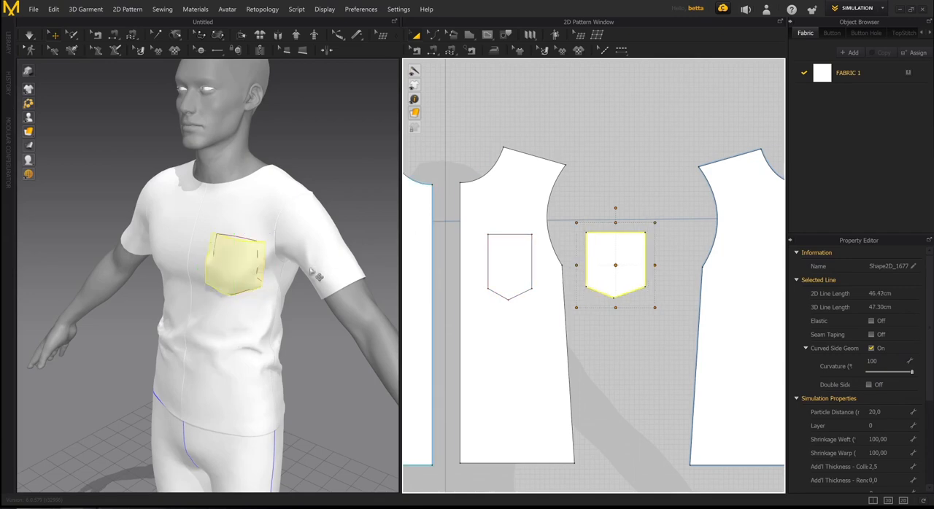
right_click_drag(259, 269, 350, 263)
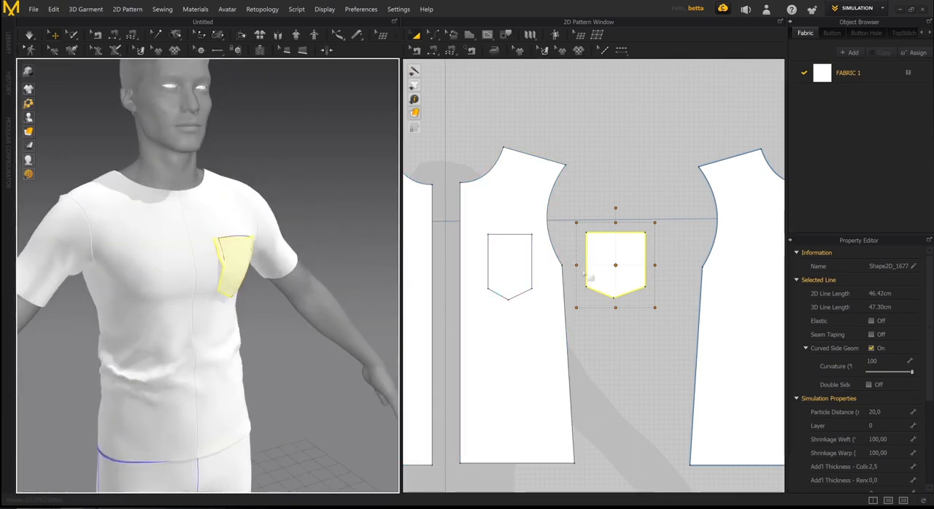
left_click(675, 241)
- Simulate the widened pocket on the chest, pull its open upper edge into loose folds, stop simulating and deselect it
key("space")
right_click_drag(222, 271, 170, 277)
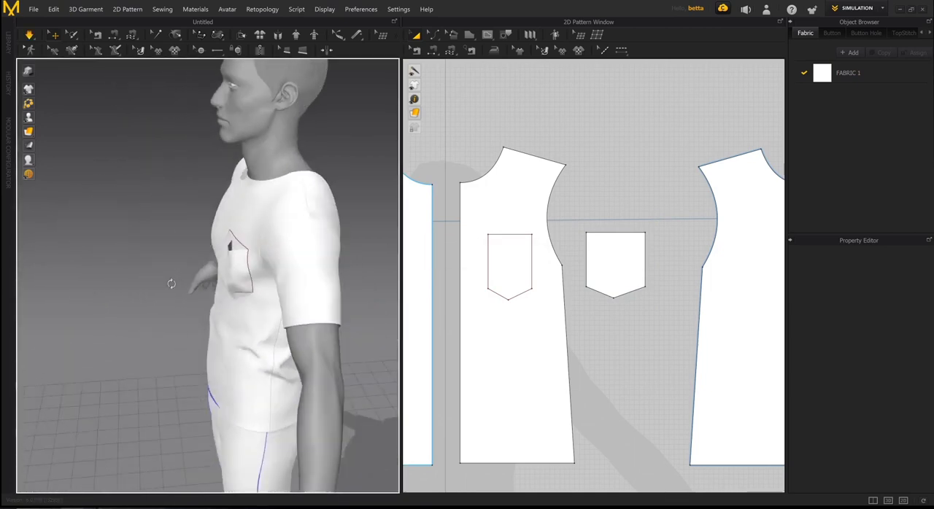
scroll(208, 286, "up", 3)
left_click_drag(239, 243, 208, 234)
right_click_drag(182, 237, 249, 262)
scroll(225, 244, "down", 4)
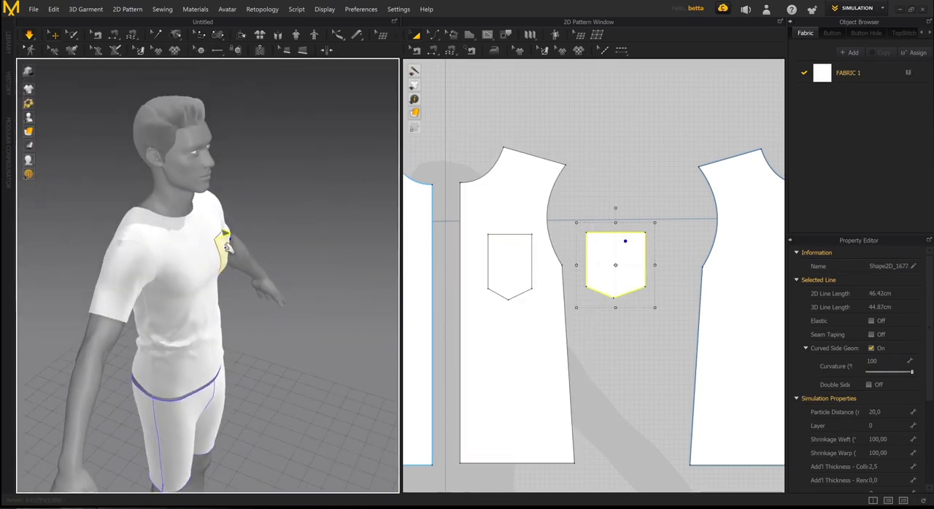
left_click_drag(227, 243, 243, 252)
right_click_drag(269, 272, 325, 259)
scroll(204, 280, "up", 4)
scroll(255, 274, "down", 2)
scroll(585, 290, "down", 4)
middle_click_drag(565, 281, 567, 256)
scroll(609, 245, "down", 3)
scroll(568, 256, "down", 2)
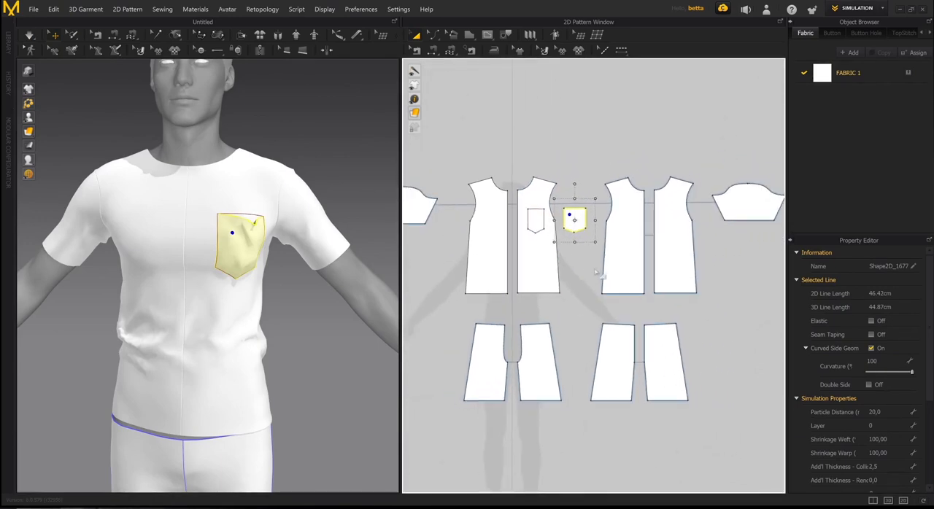
left_click(590, 268)
- Select the chest pocket in 3D and set its particle distance to 10
right_click_drag(299, 230, 328, 232)
left_click(256, 238)
scroll(270, 232, "up", 4)
middle_click_drag(328, 231, 265, 304)
scroll(249, 296, "down", 1)
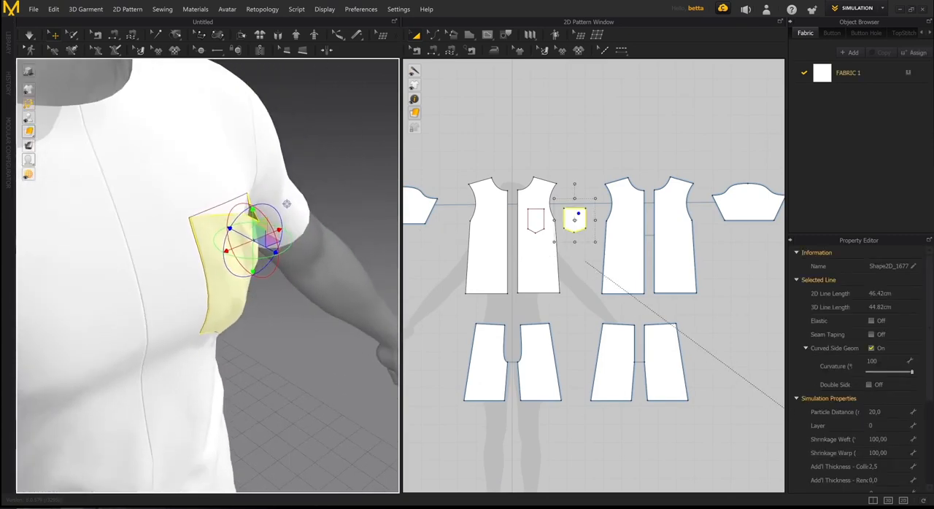
key("space")
right_click_drag(221, 248, 182, 231)
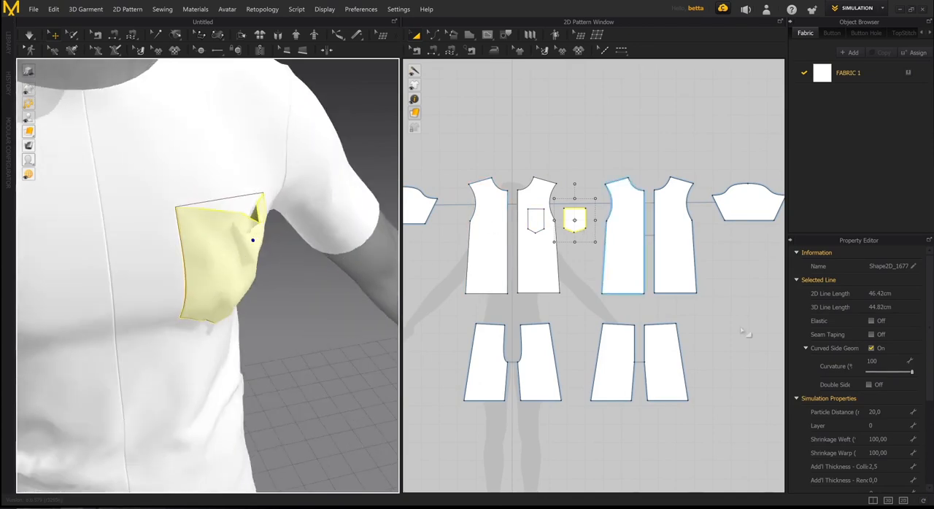
left_click(912, 413)
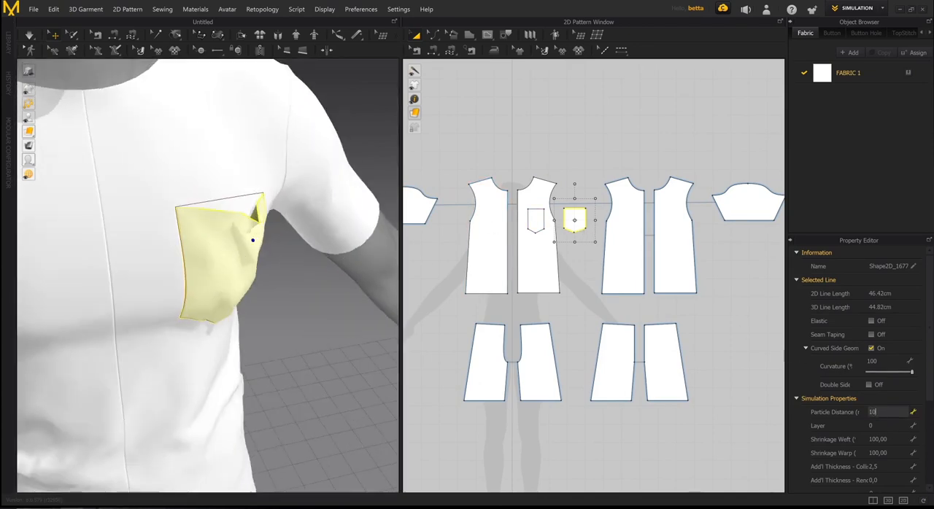
key("Return")
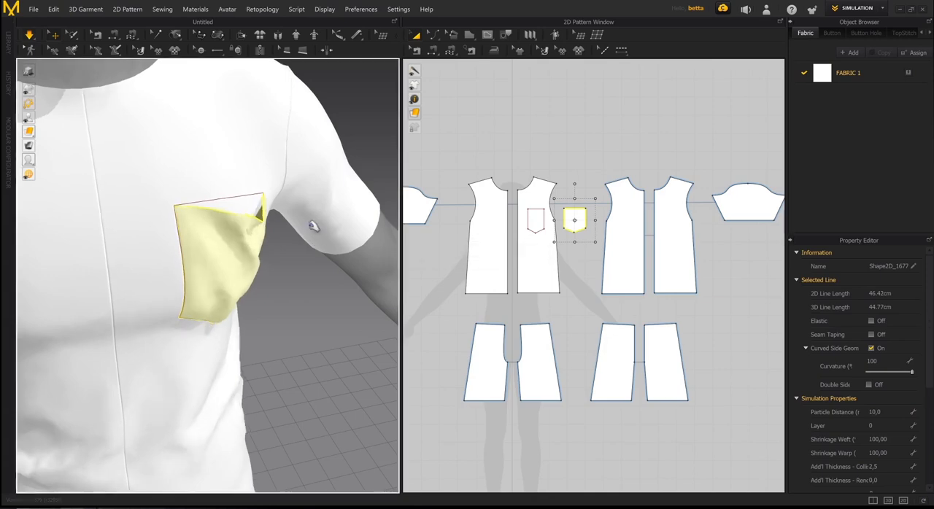
- Pull the pocket's open upper edge in 3D during the simulation to reshape its folds, stop simulating and deselect the pocket
right_click_drag(313, 219, 227, 244)
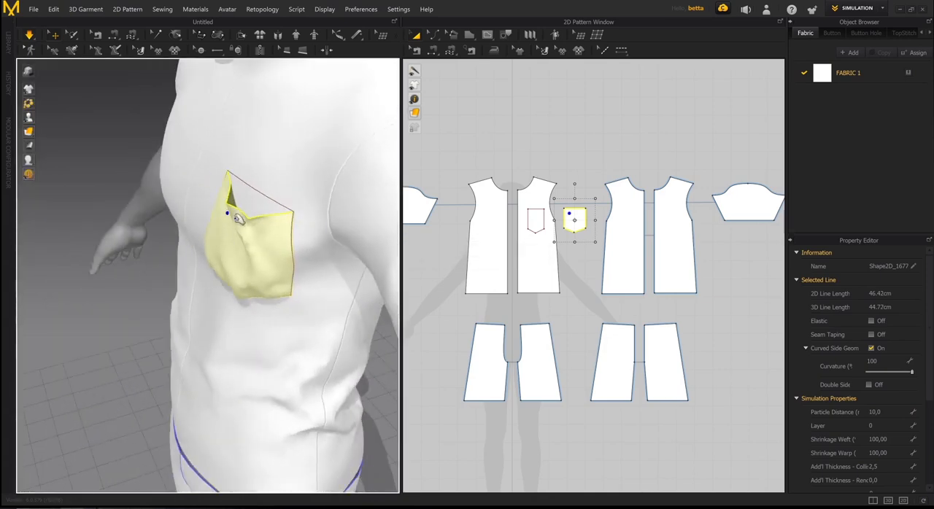
right_click_drag(223, 229, 285, 219)
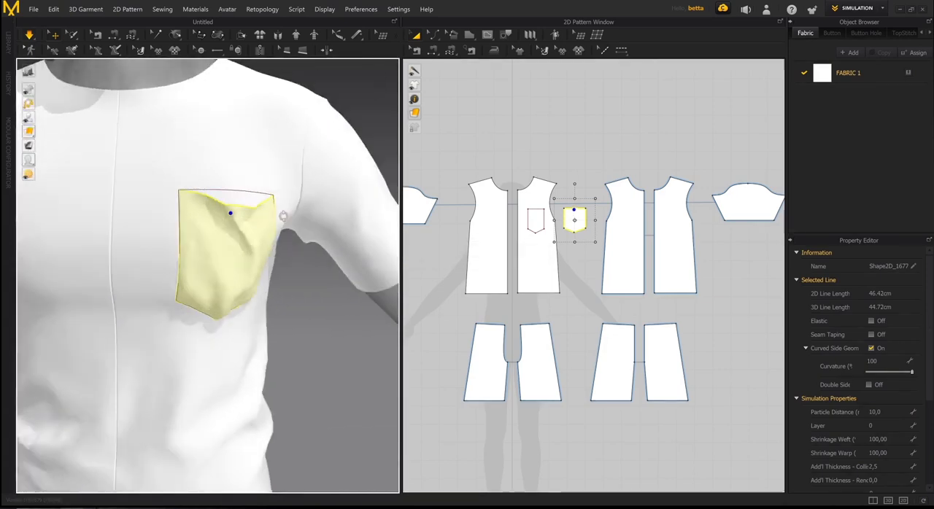
scroll(285, 227, "down", 5)
scroll(300, 231, "down", 10)
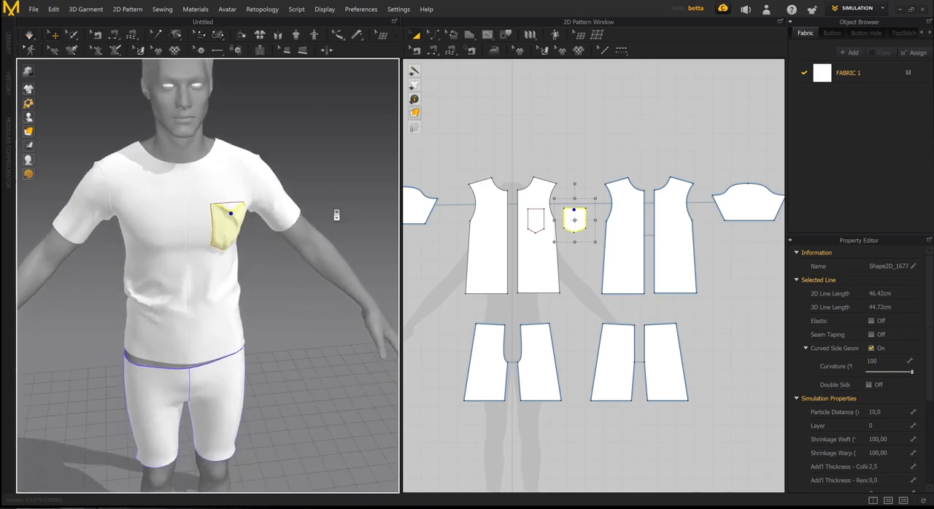
scroll(554, 241, "down", 6)
scroll(634, 244, "up", 4)
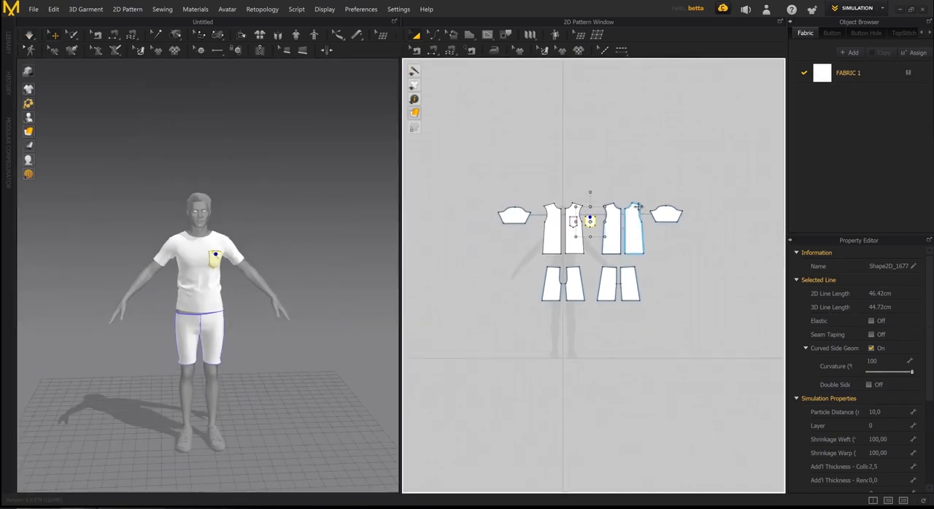
left_click(577, 136)
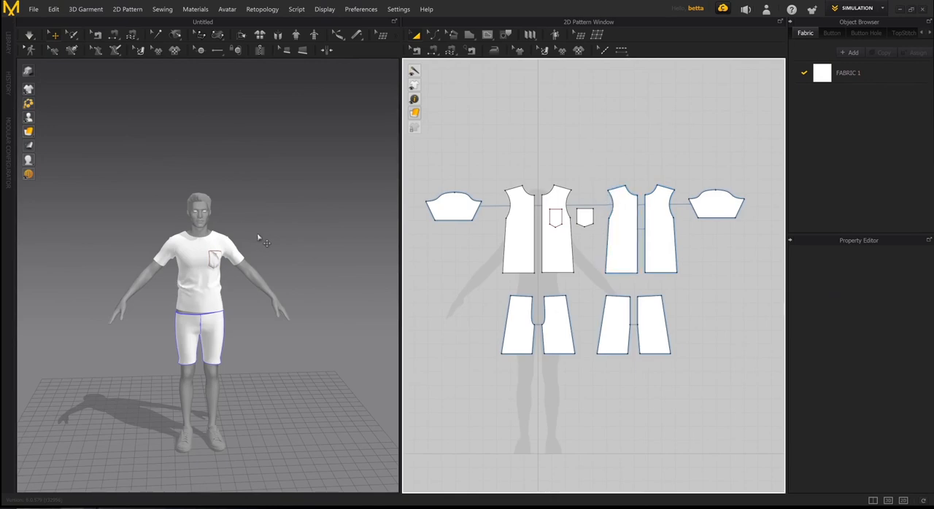
right_click_drag(237, 256, 270, 241)
right_click_drag(268, 249, 285, 240)
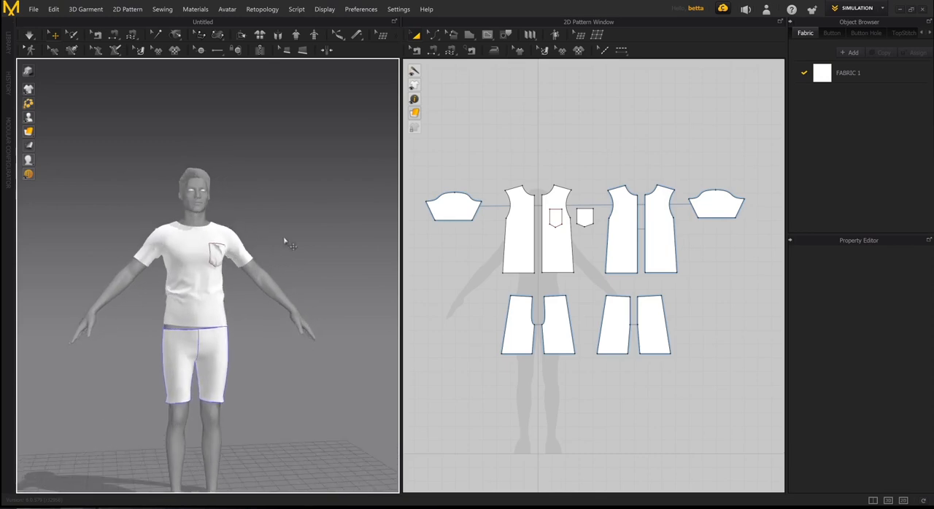